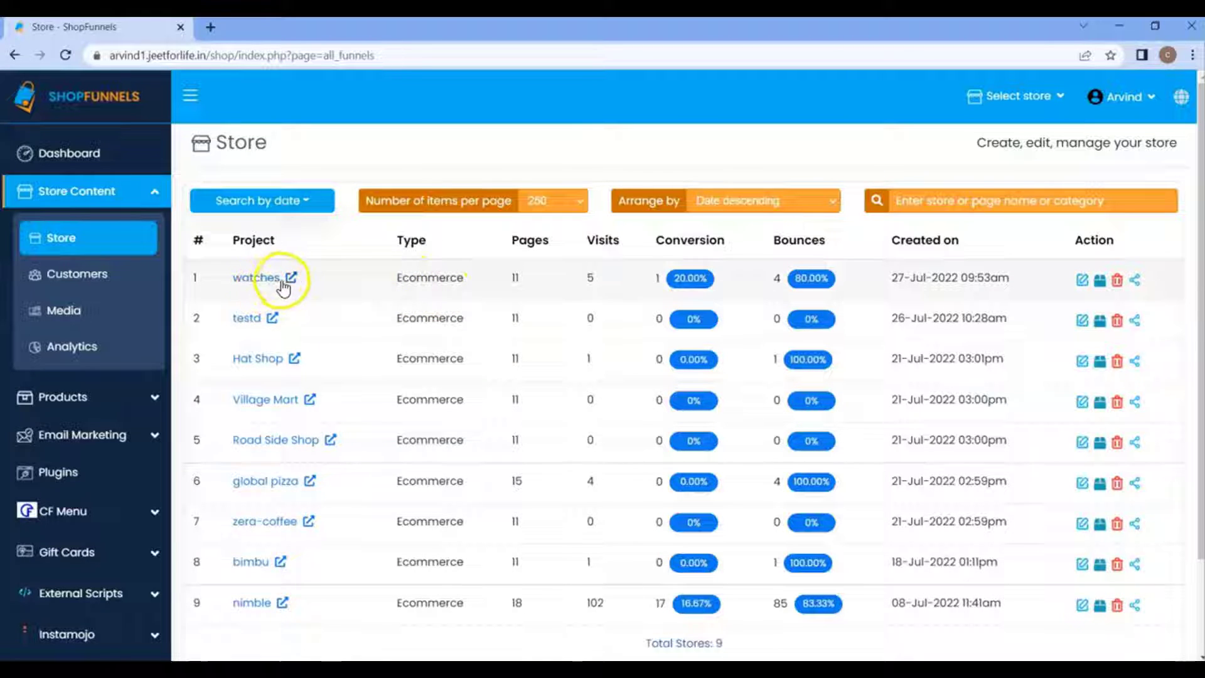
# Step: Open the watches store's website home page as a live page in a new tab
pyautogui.click(1081, 281)
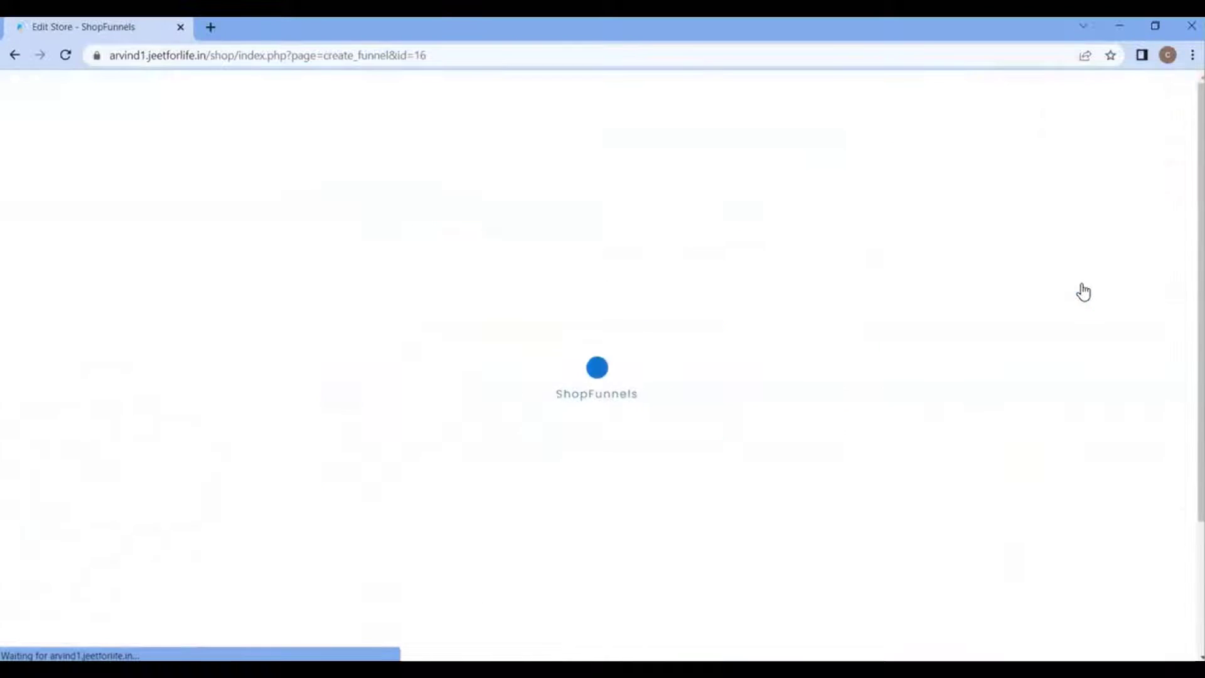
pyautogui.click(302, 323)
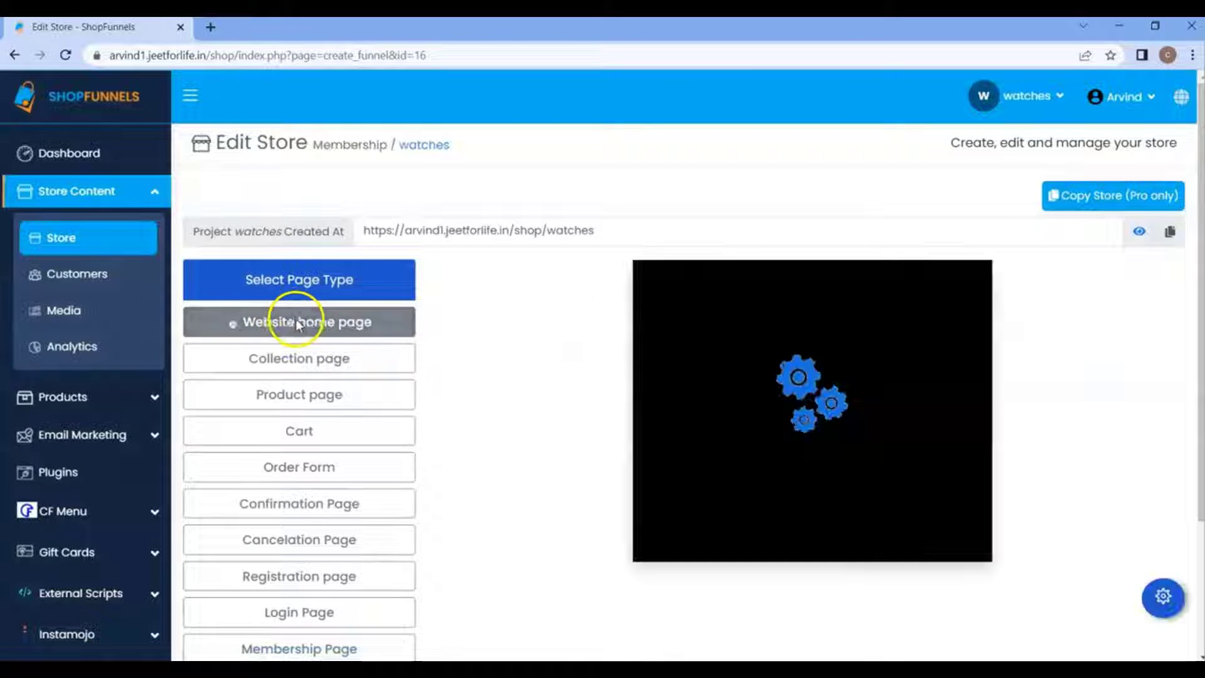
pyautogui.rightClick(297, 323)
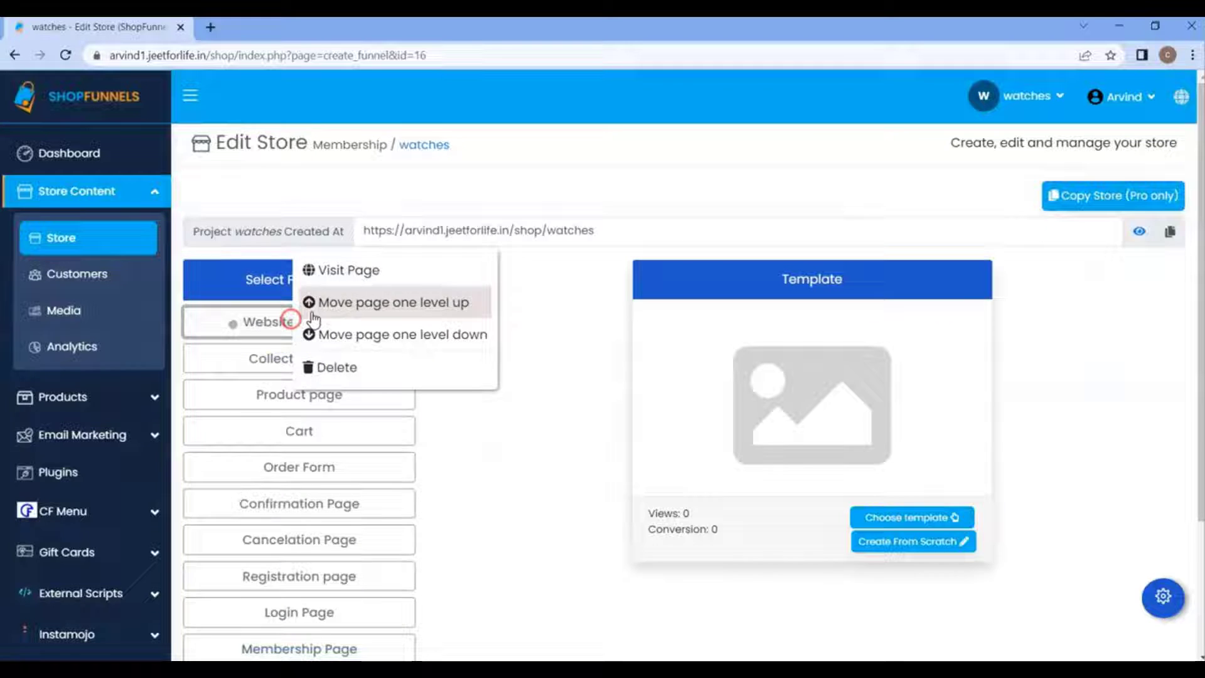
pyautogui.click(349, 274)
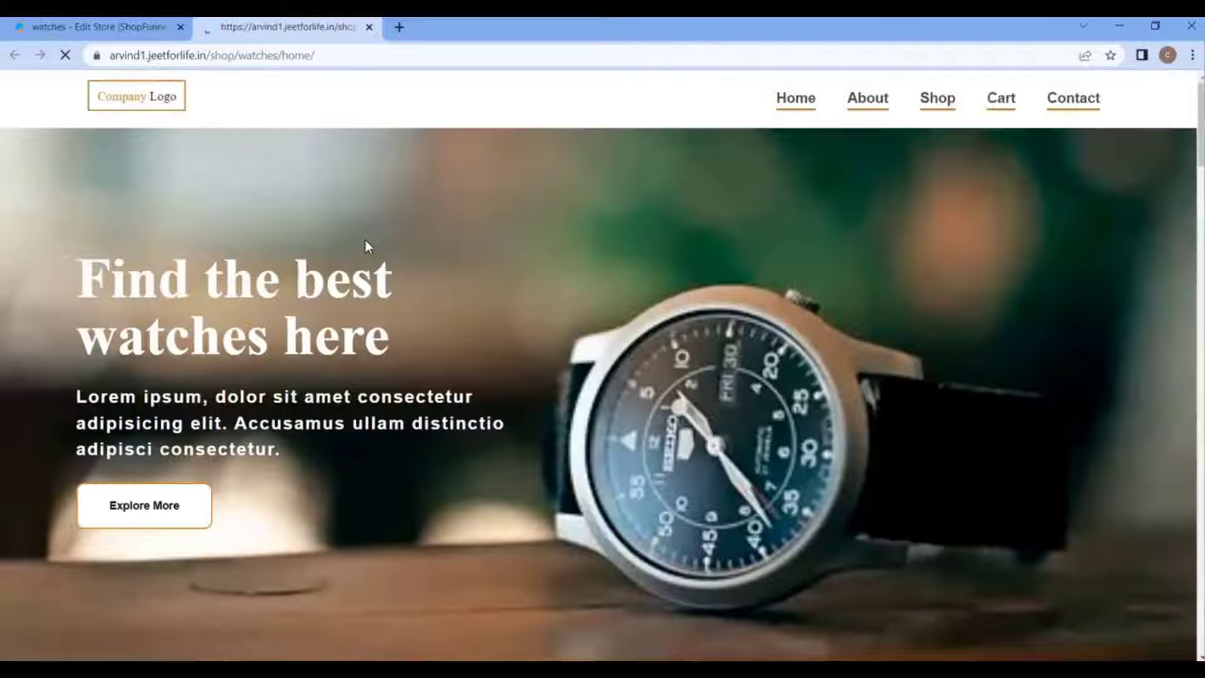
# Step: Browse the home page's Gold Strap, Steal Strap and Metal Strap featured watches
pyautogui.scroll(-15, 433, 245)
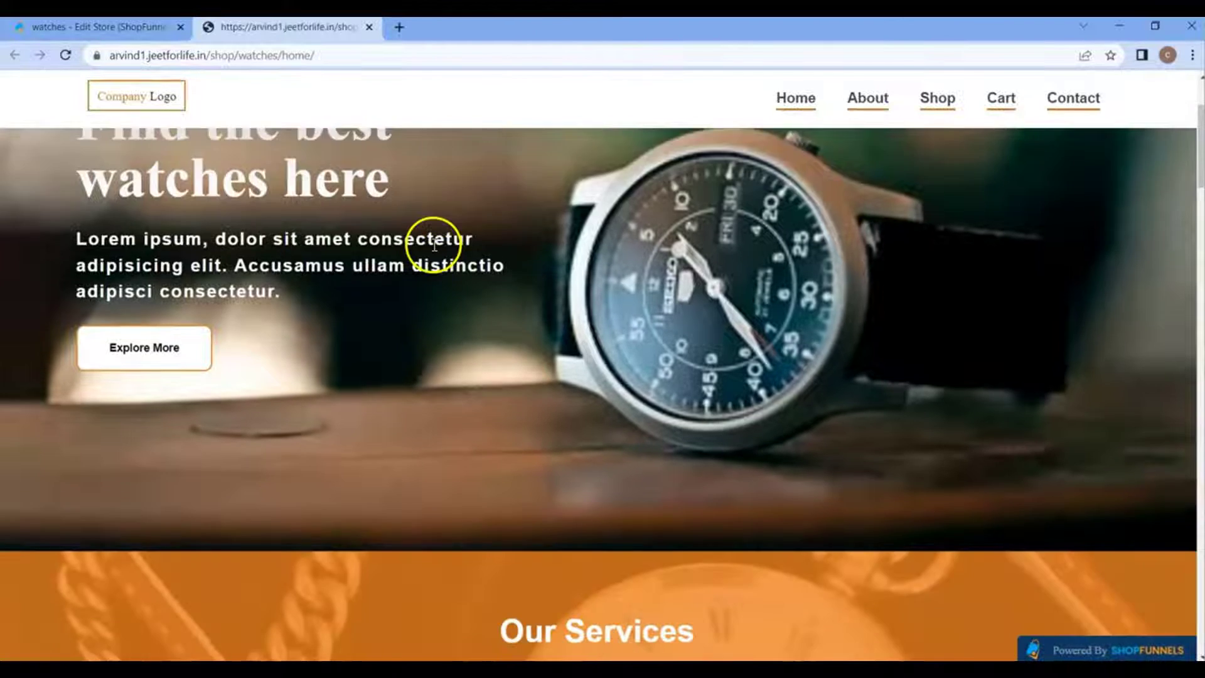
pyautogui.scroll(-5, 436, 247)
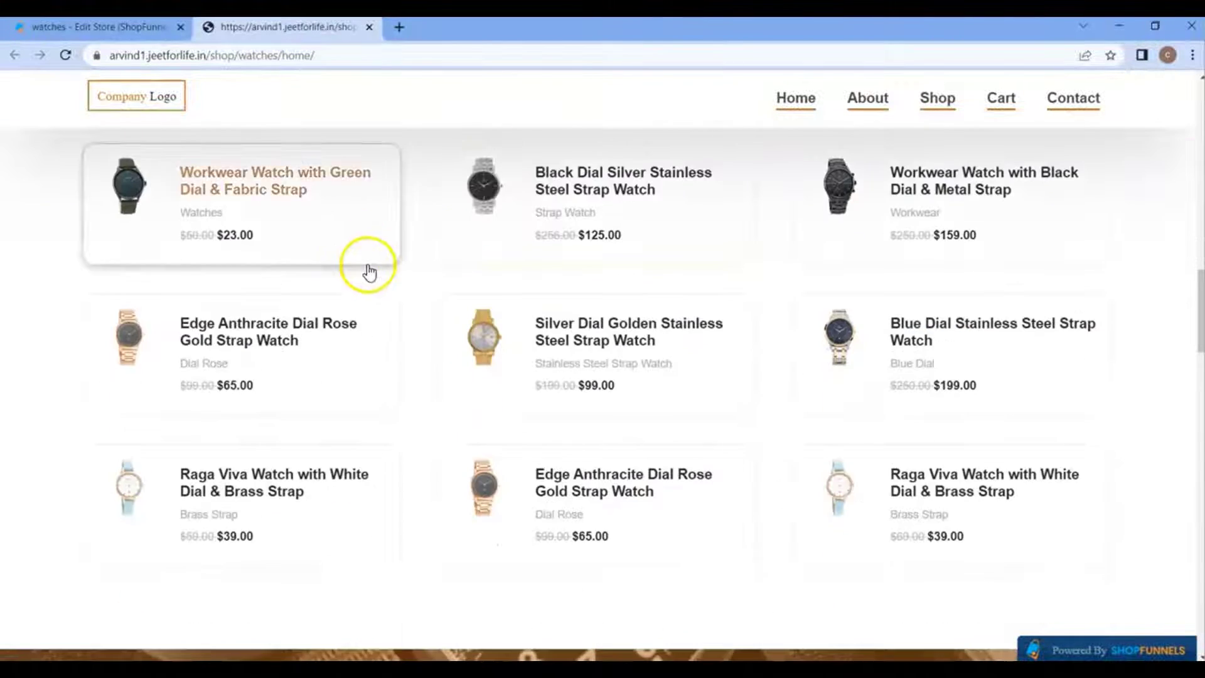
pyautogui.scroll(5, 269, 317)
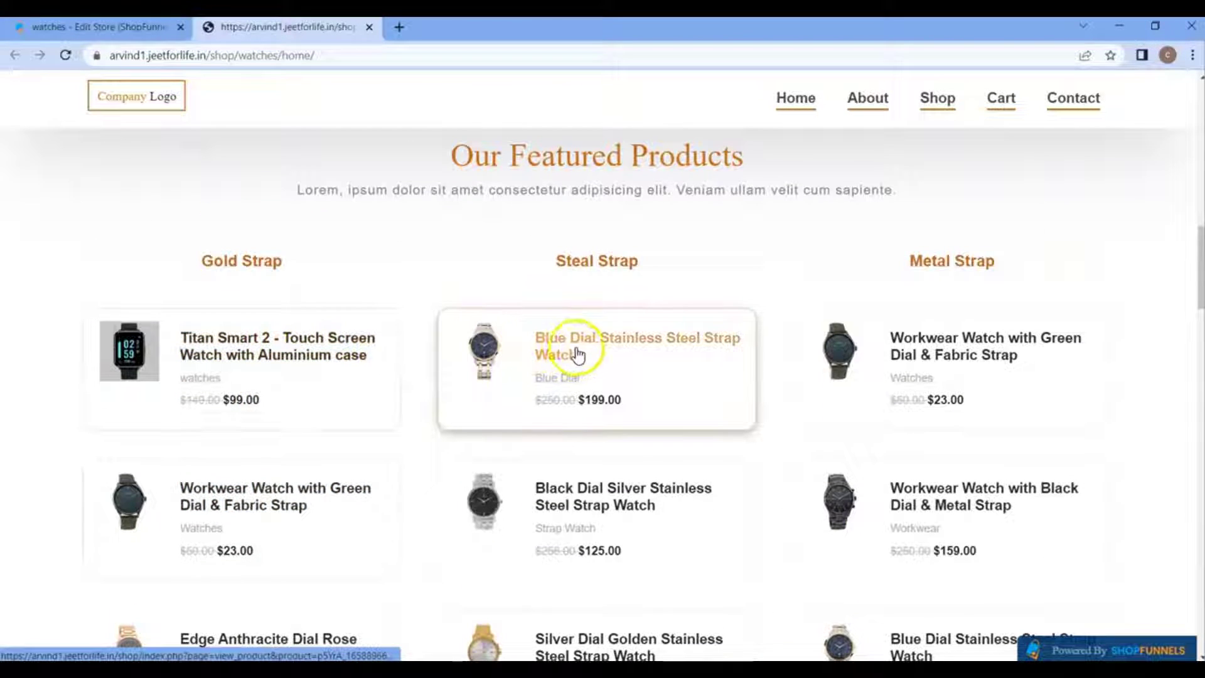
pyautogui.moveTo(206, 261); pyautogui.dragTo(293, 264)
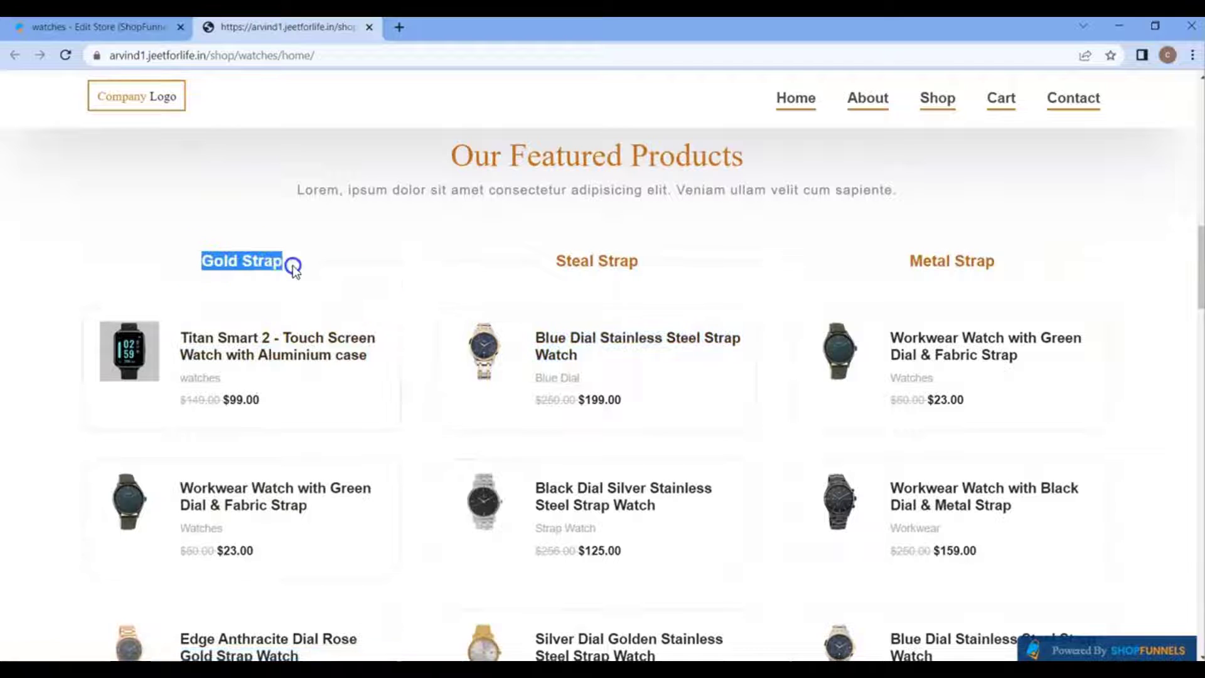
pyautogui.moveTo(567, 260); pyautogui.dragTo(635, 266)
pyautogui.moveTo(921, 276); pyautogui.dragTo(934, 342)
pyautogui.scroll(-16, 799, 398)
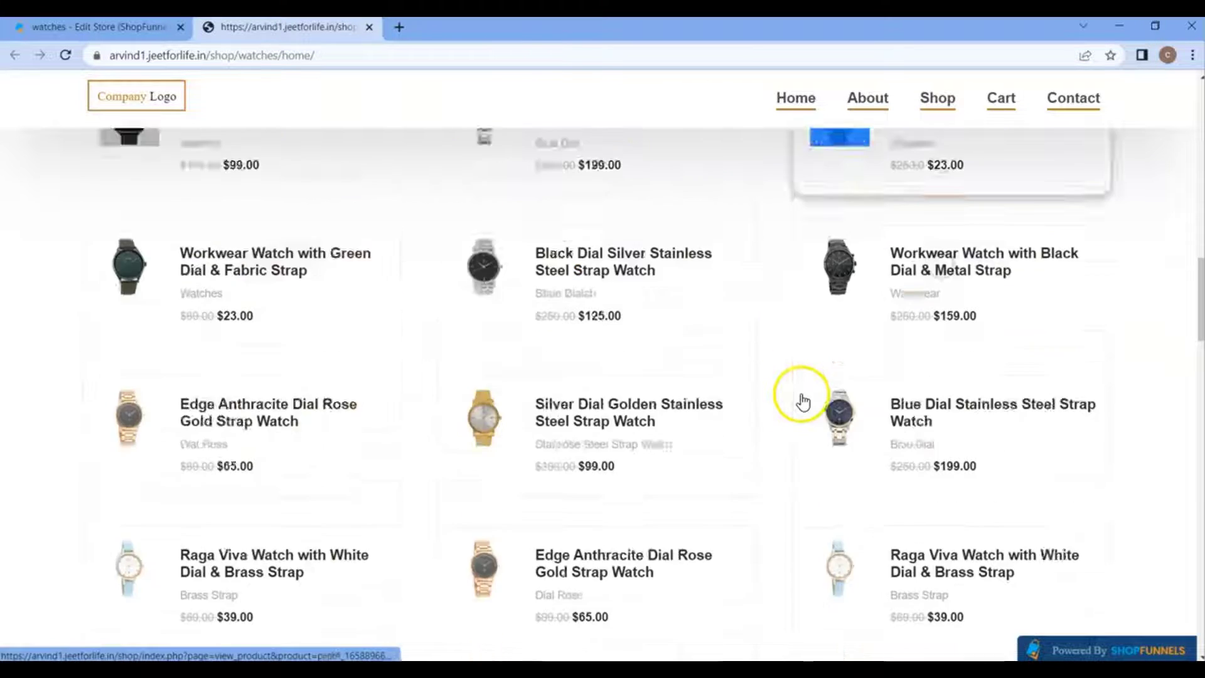
pyautogui.scroll(-6, 799, 395)
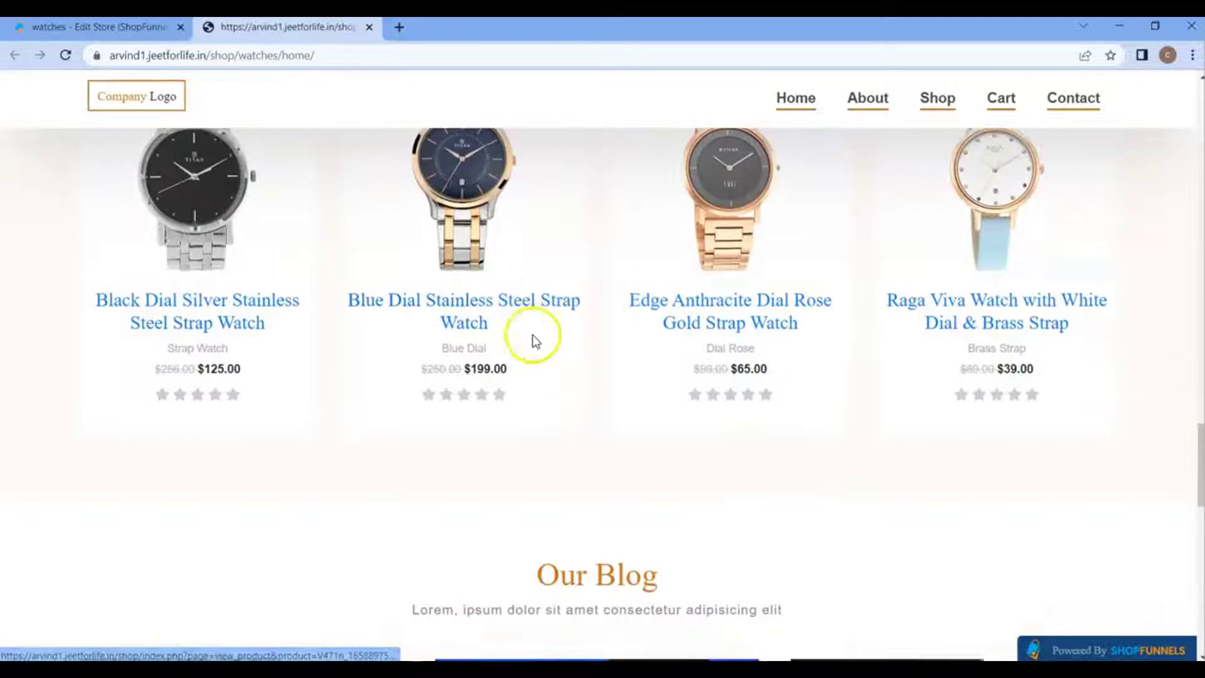
pyautogui.scroll(4, 529, 336)
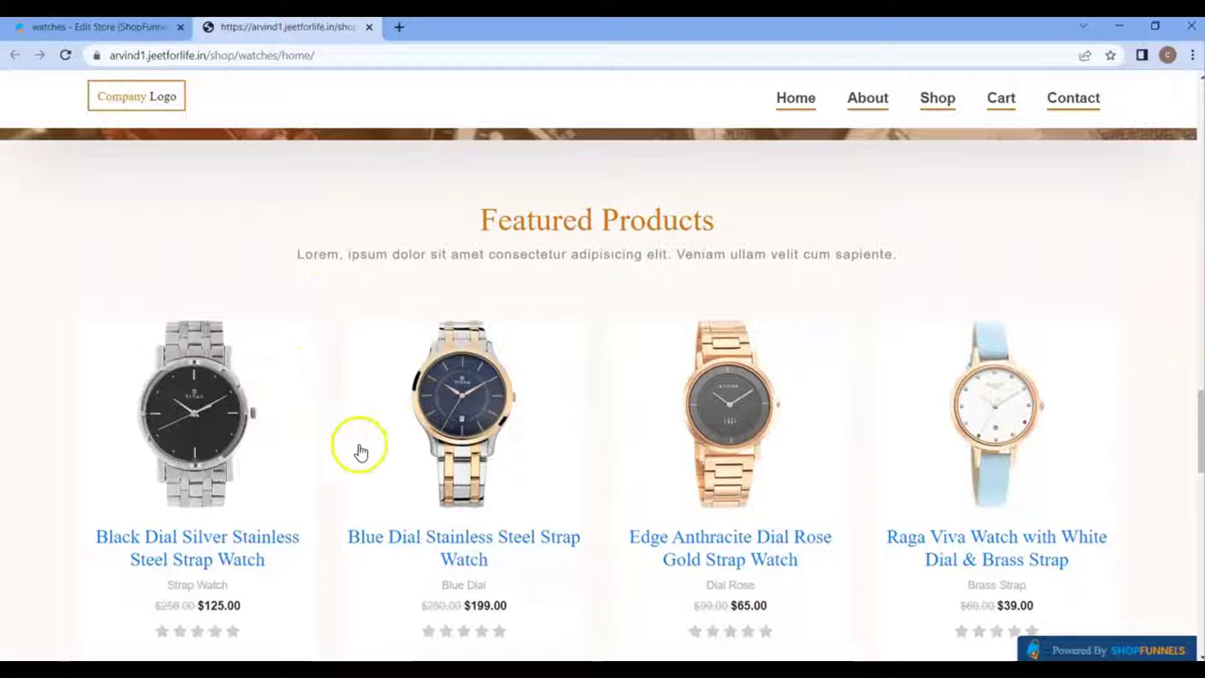
pyautogui.scroll(18, 397, 376)
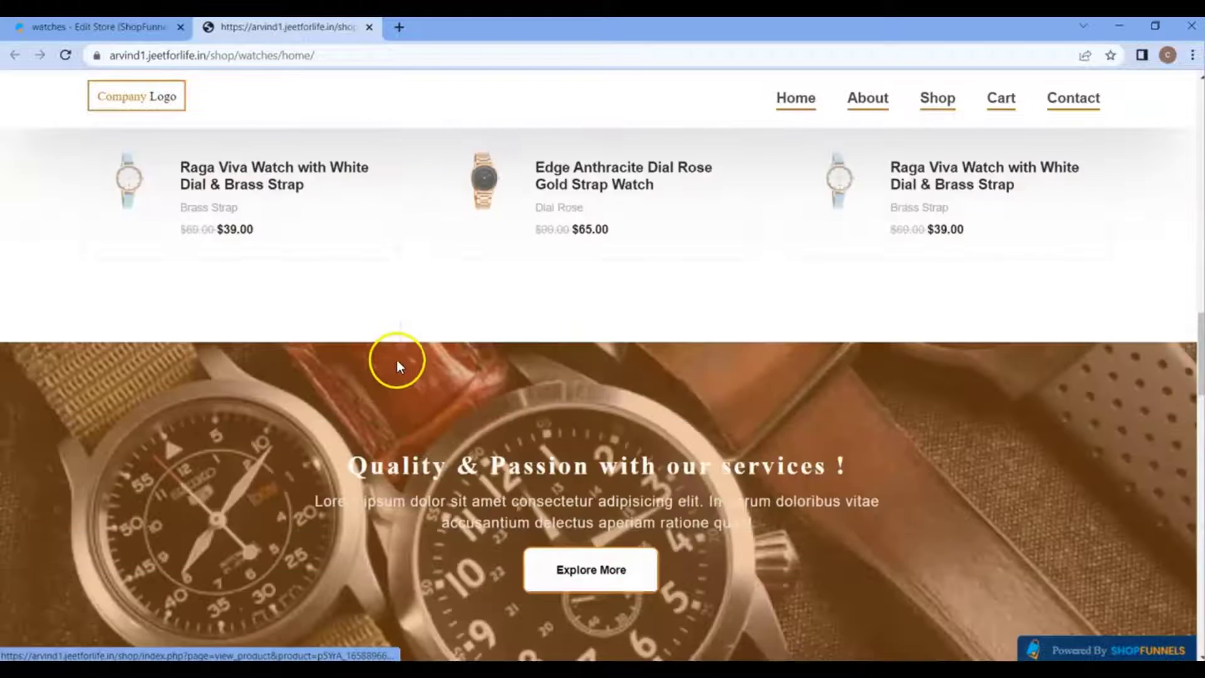
pyautogui.scroll(1, 345, 303)
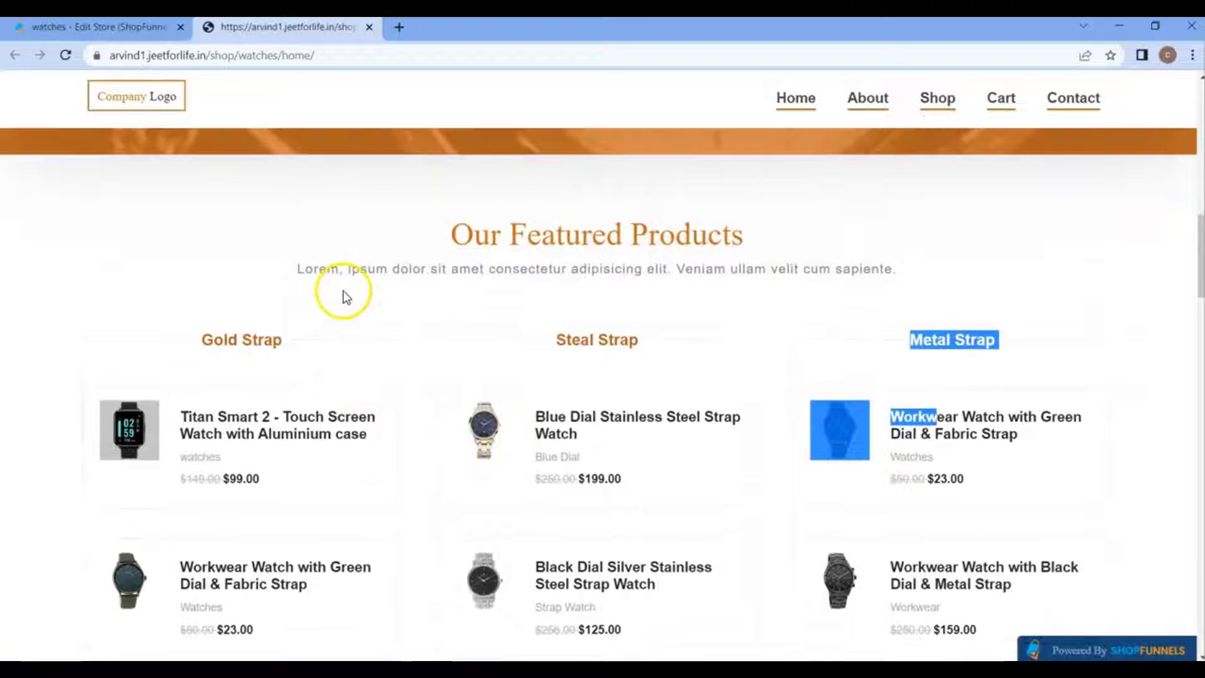
pyautogui.scroll(-1, 345, 294)
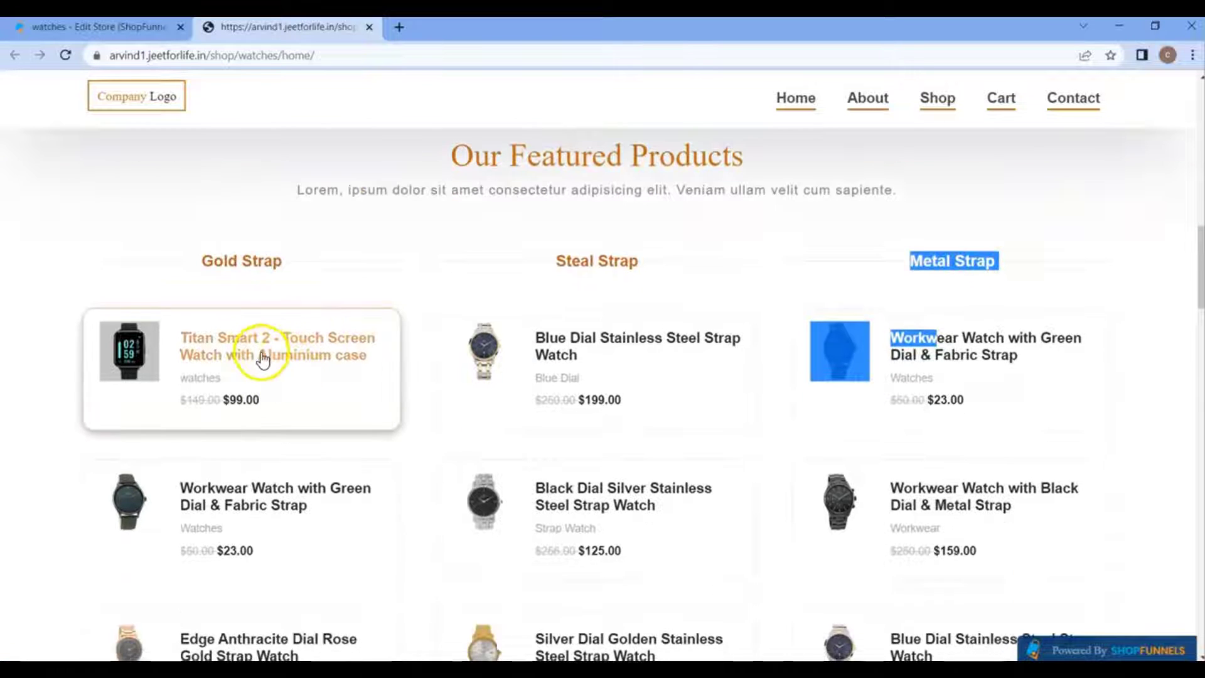
# Step: Open the Titan Smart 2 product page and choose Buy Now to reach the 101 USD checkout
pyautogui.click(219, 347)
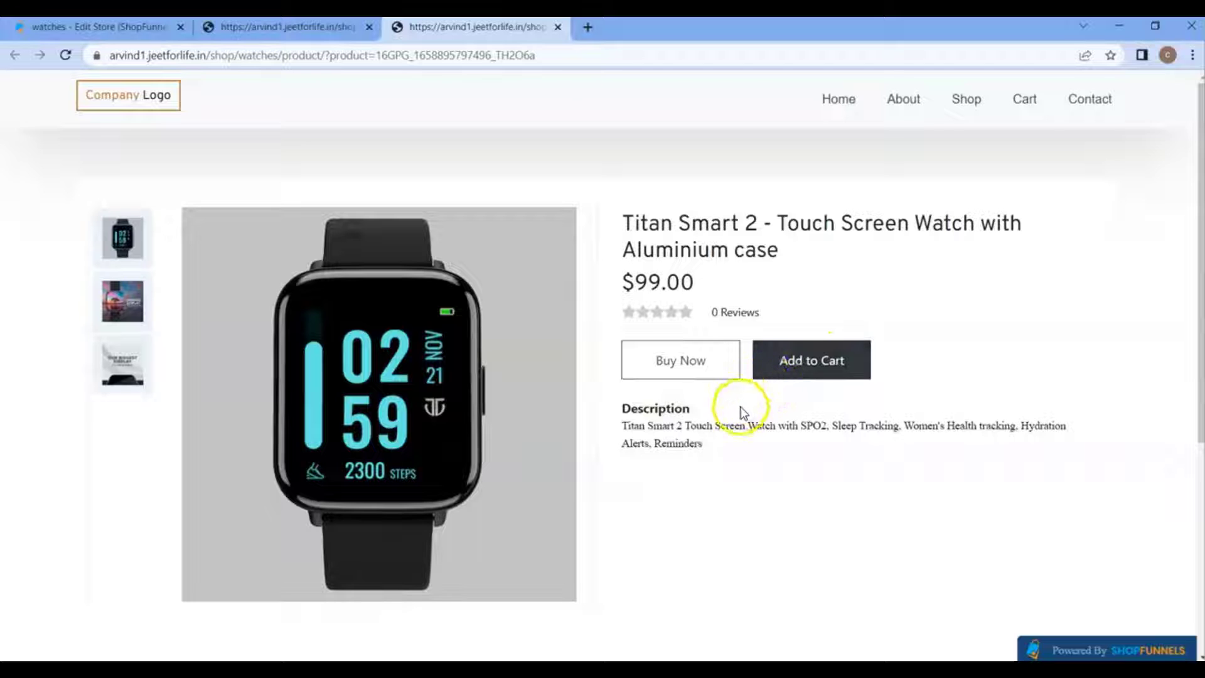
pyautogui.click(688, 364)
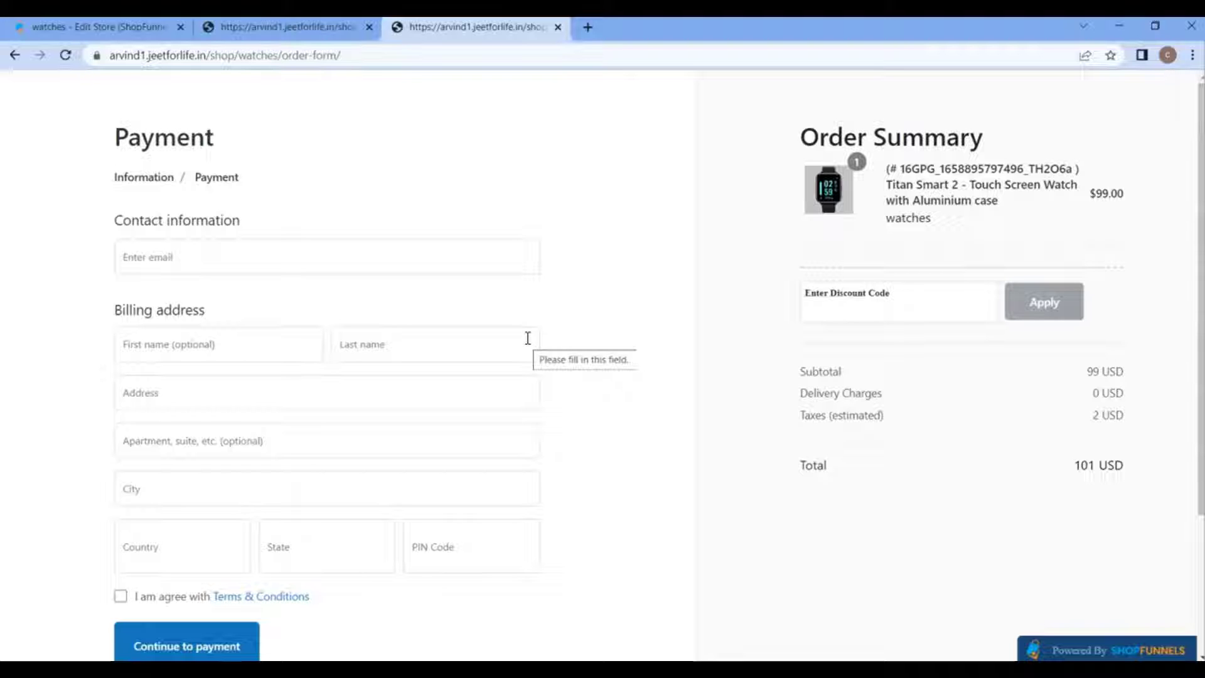
# Step: Back in the store admin, go to Email Marketing > Sequences and add a new sequence
pyautogui.click(134, 28)
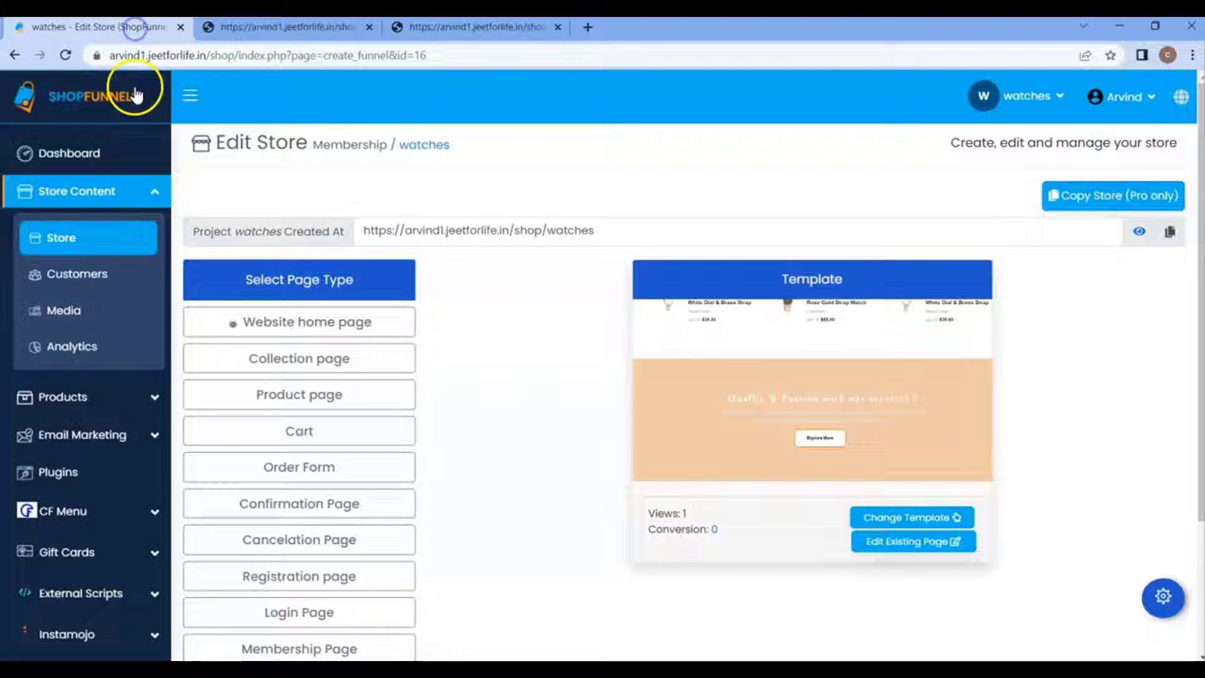
pyautogui.click(95, 193)
pyautogui.click(83, 269)
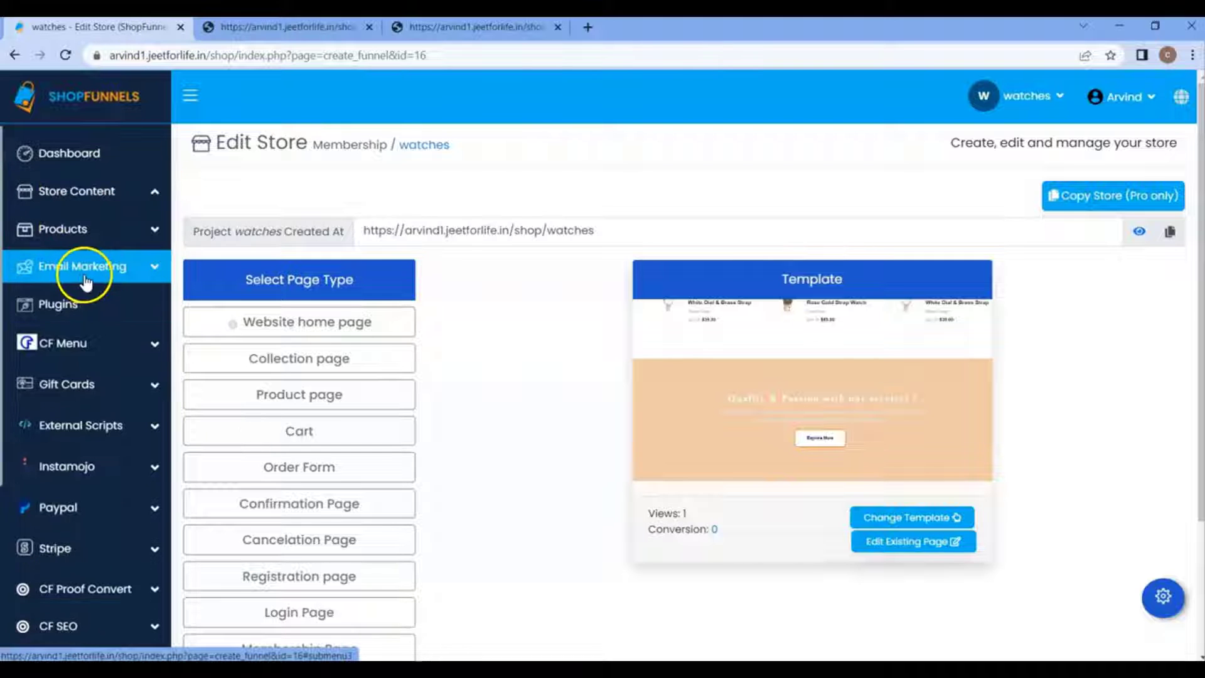
pyautogui.click(88, 383)
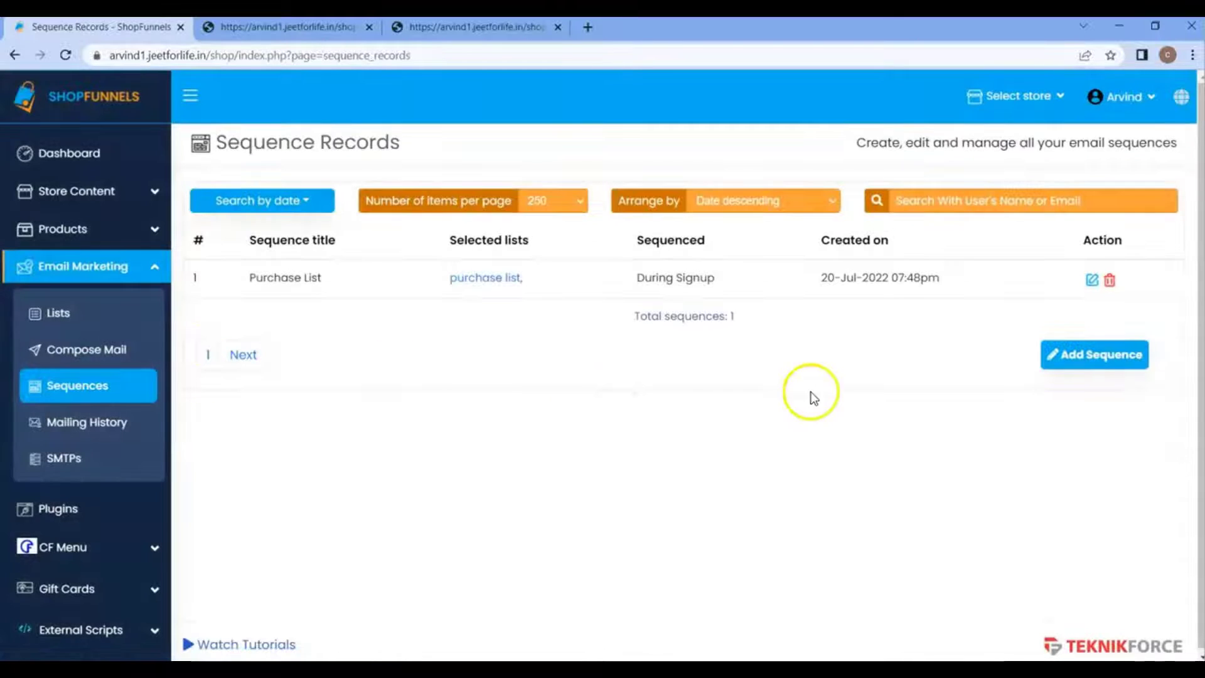
pyautogui.click(1093, 361)
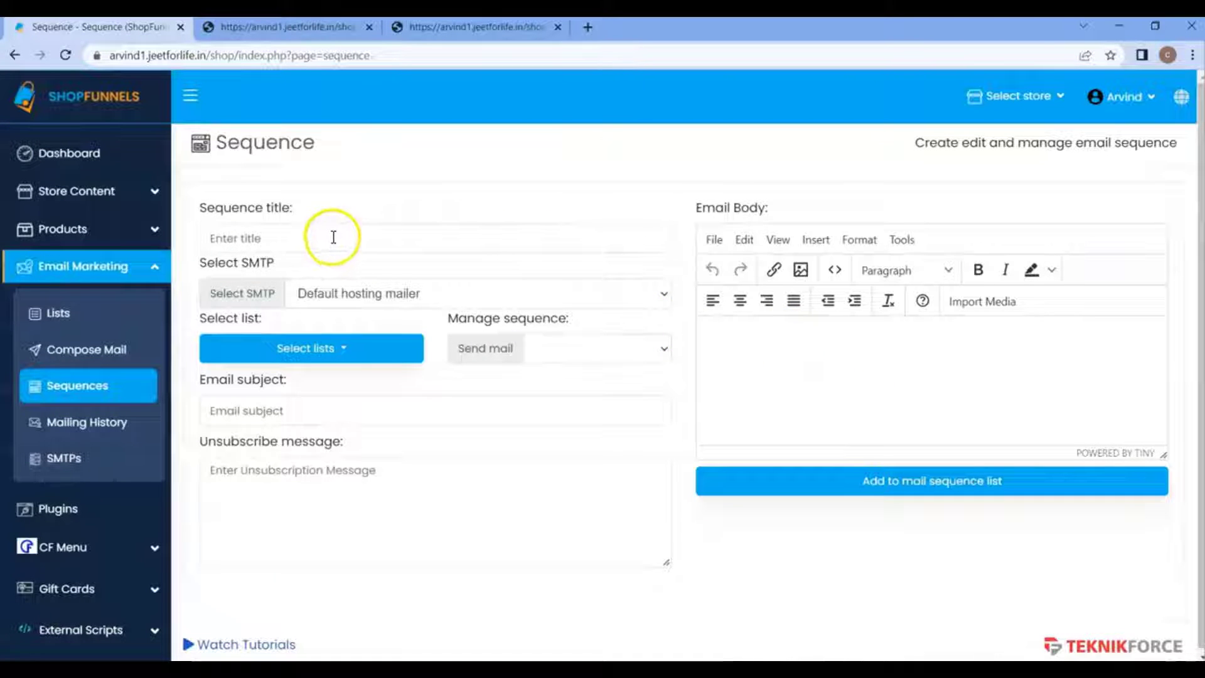
# Step: Title the sequence 'Watch product sale' and choose the Title SMTP mailer
pyautogui.click(336, 232)
pyautogui.write('Watch product sale')
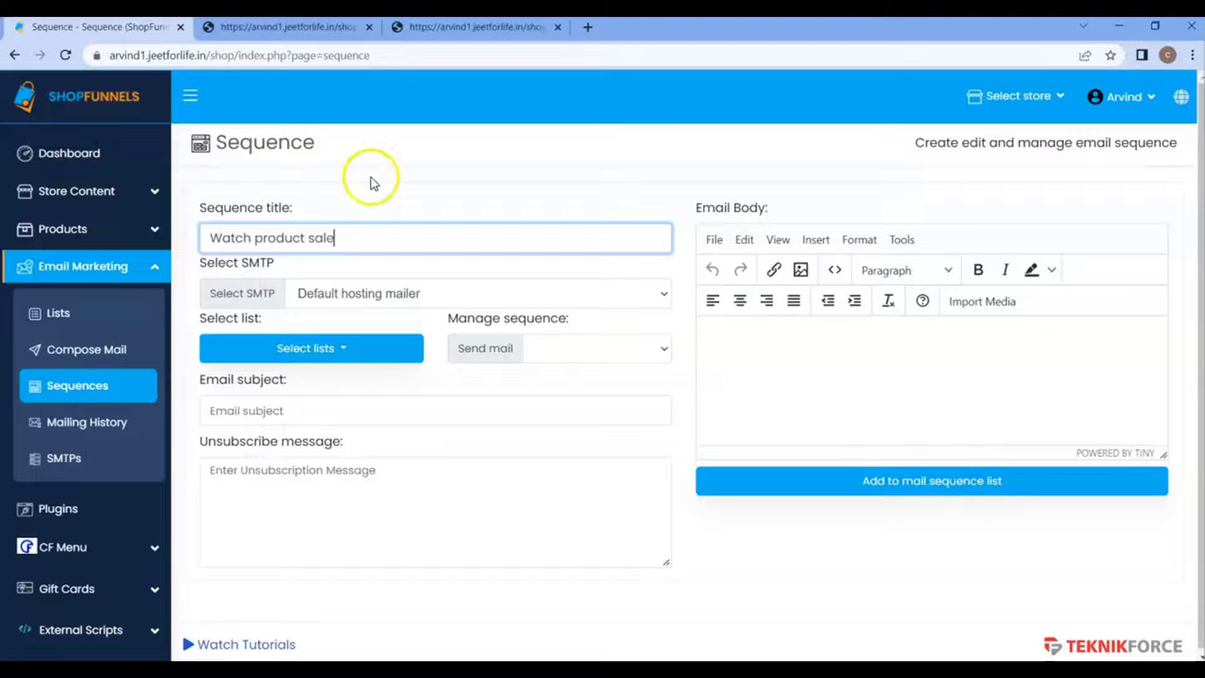
pyautogui.click(352, 293)
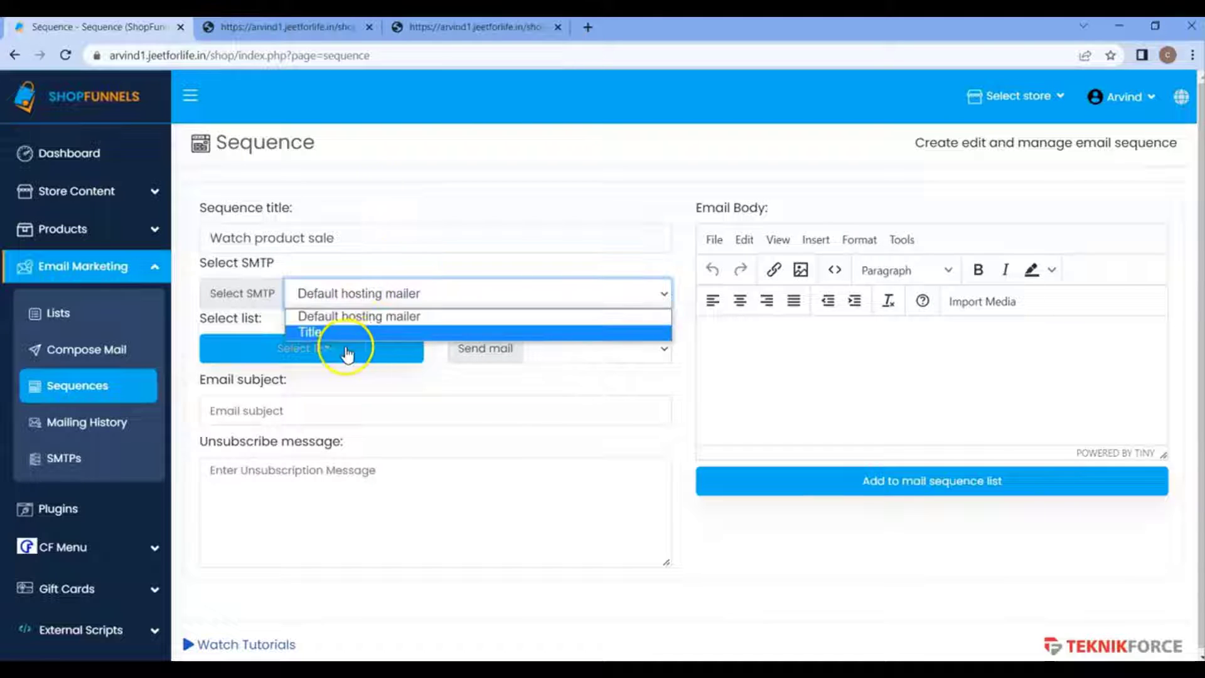
pyautogui.click(314, 330)
pyautogui.click(329, 294)
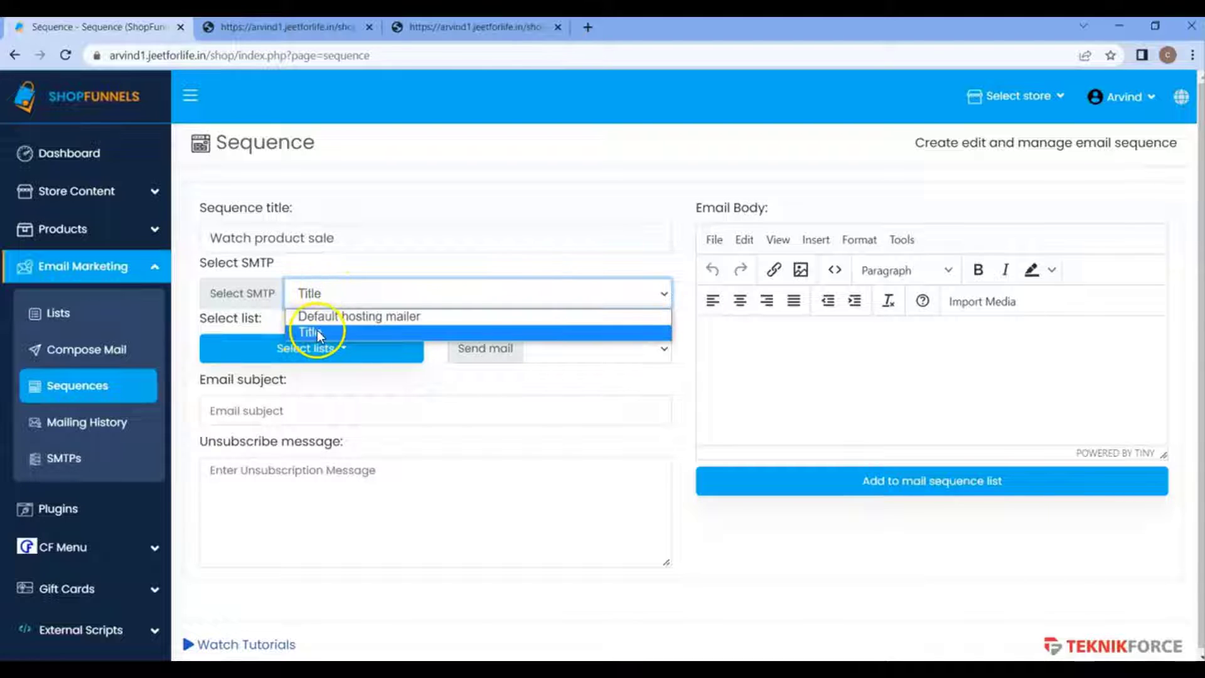
pyautogui.click(310, 332)
# Step: Select the watch-customer list, send During Signup, and enter subject 'Thanks for purchasing product'
pyautogui.click(259, 358)
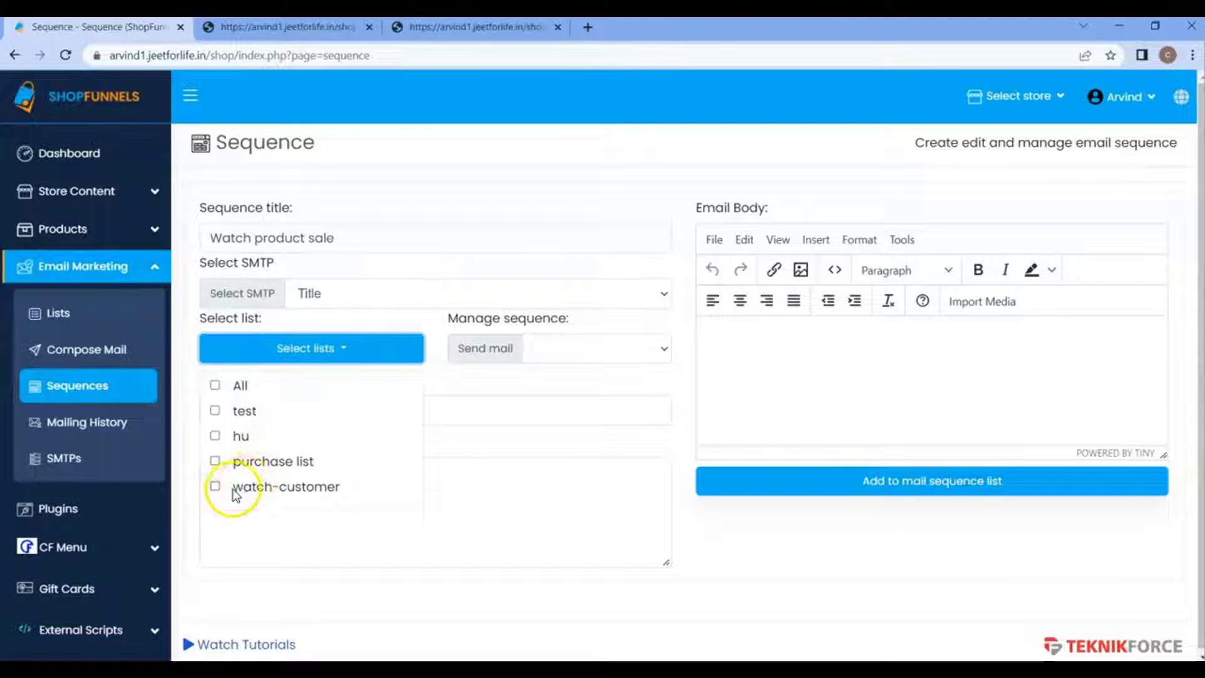
pyautogui.click(259, 488)
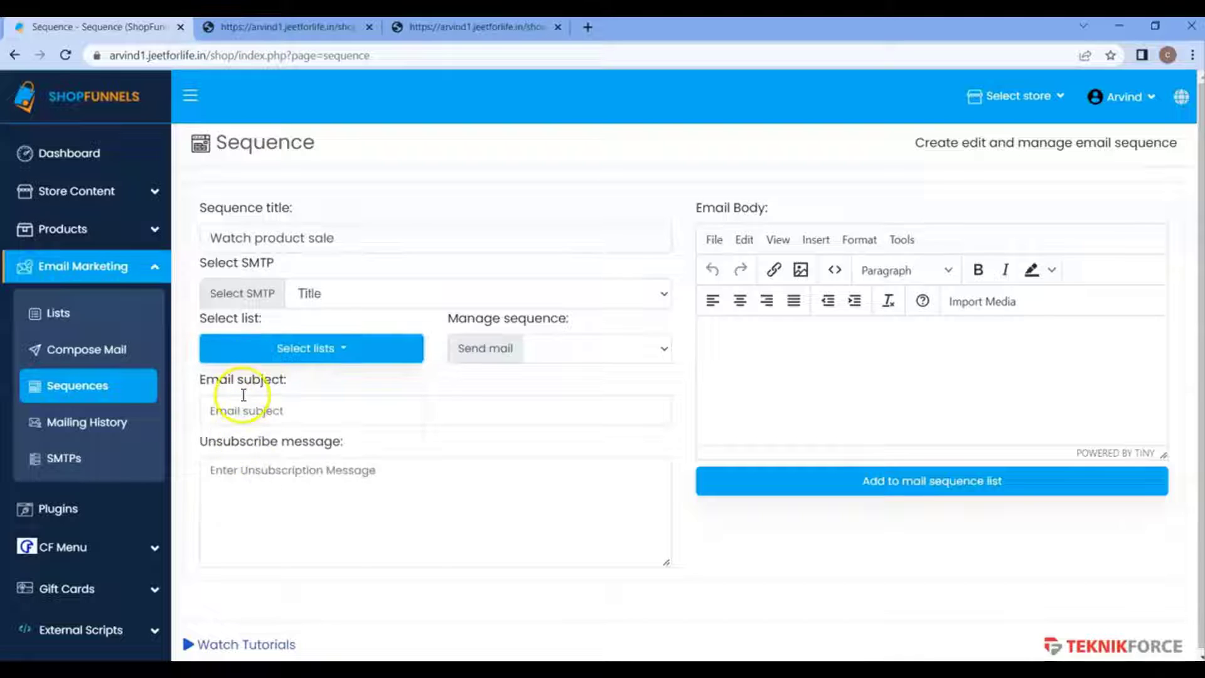
pyautogui.click(257, 349)
pyautogui.click(538, 371)
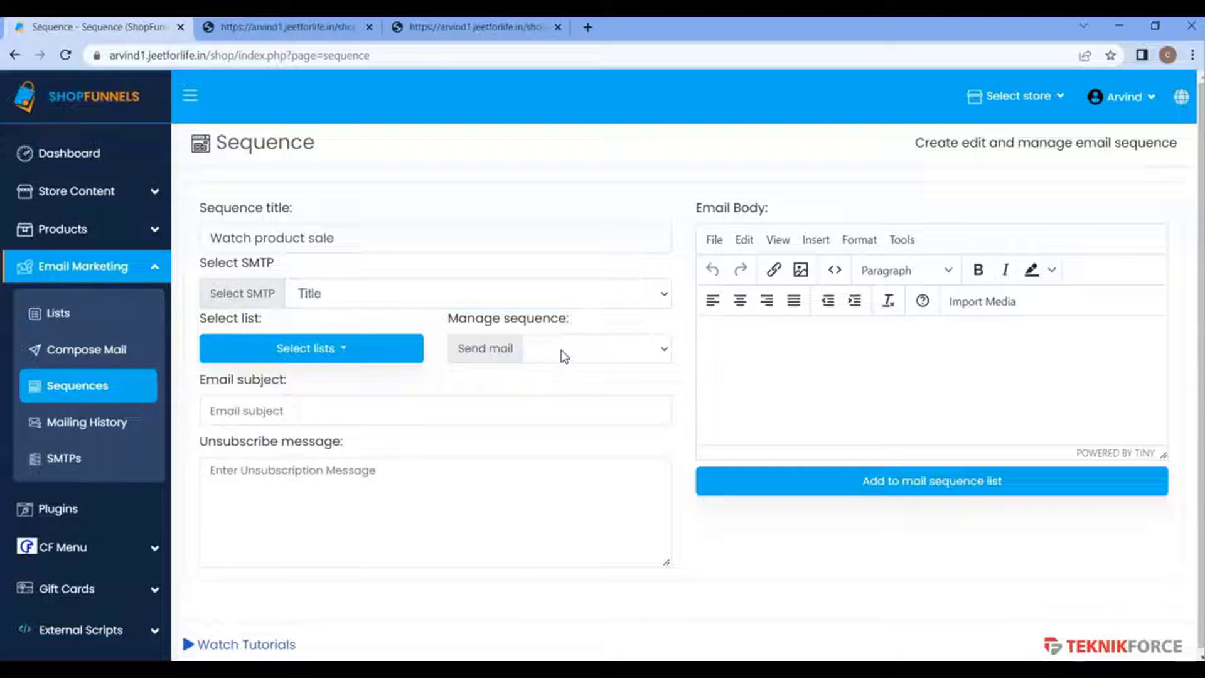
pyautogui.click(567, 348)
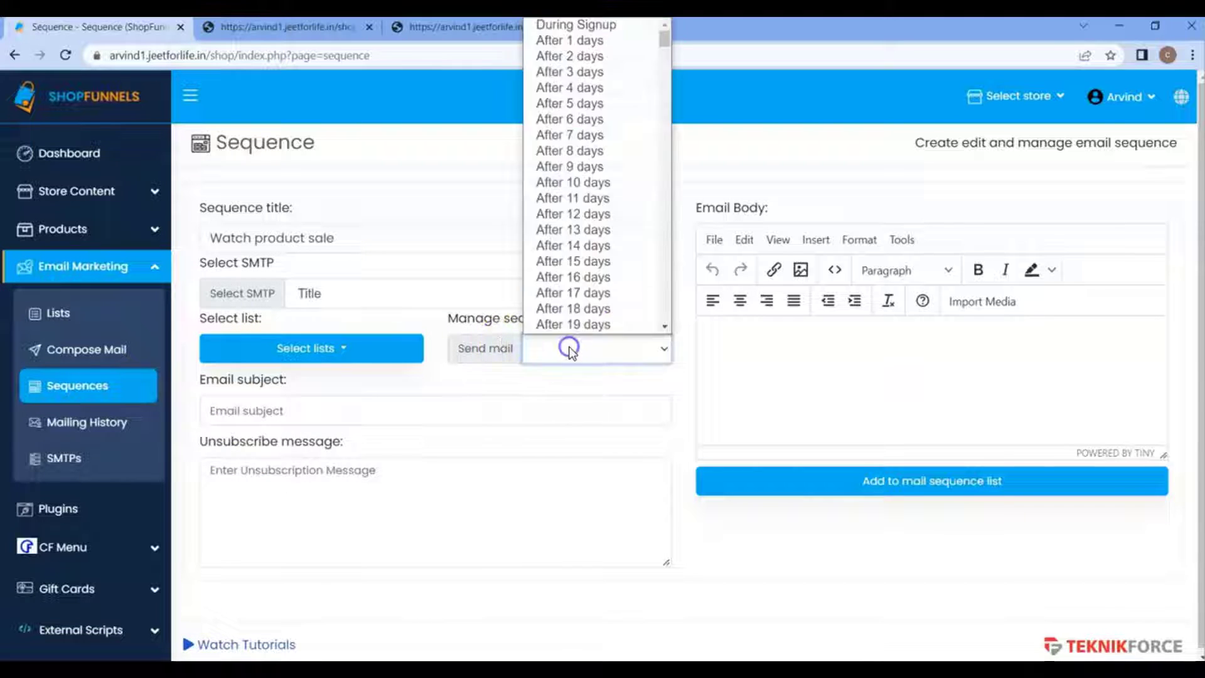
pyautogui.click(576, 27)
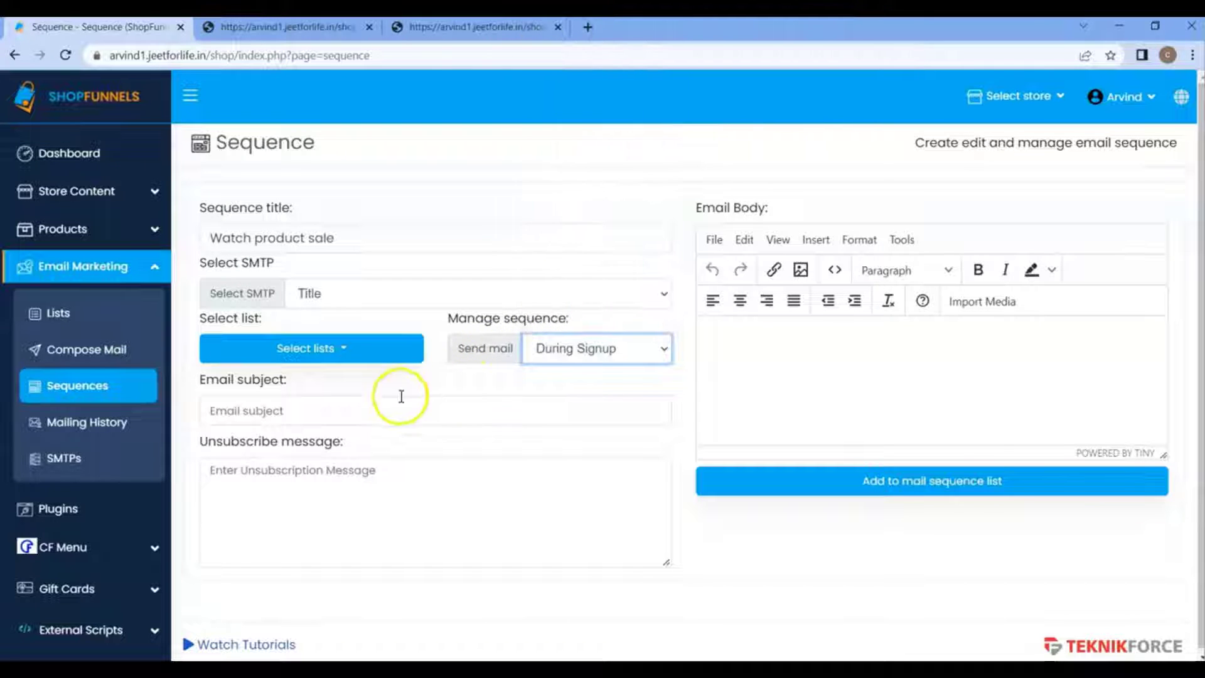
pyautogui.click(319, 409)
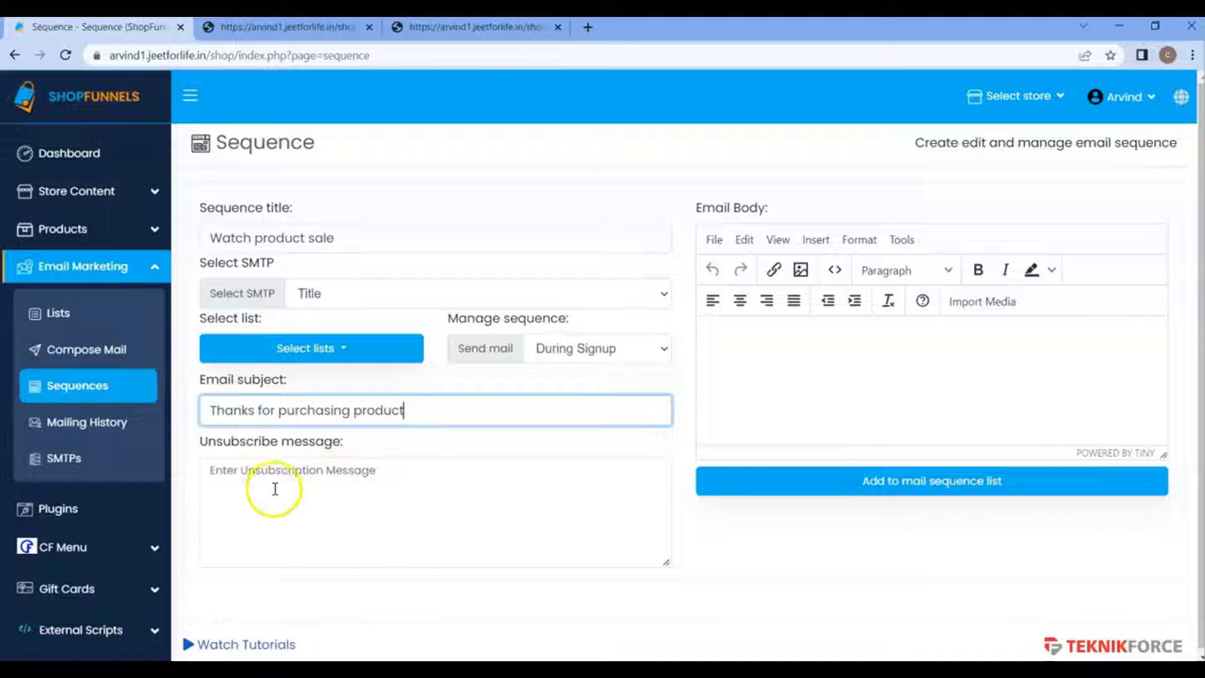
pyautogui.scroll(-5, 108, 613)
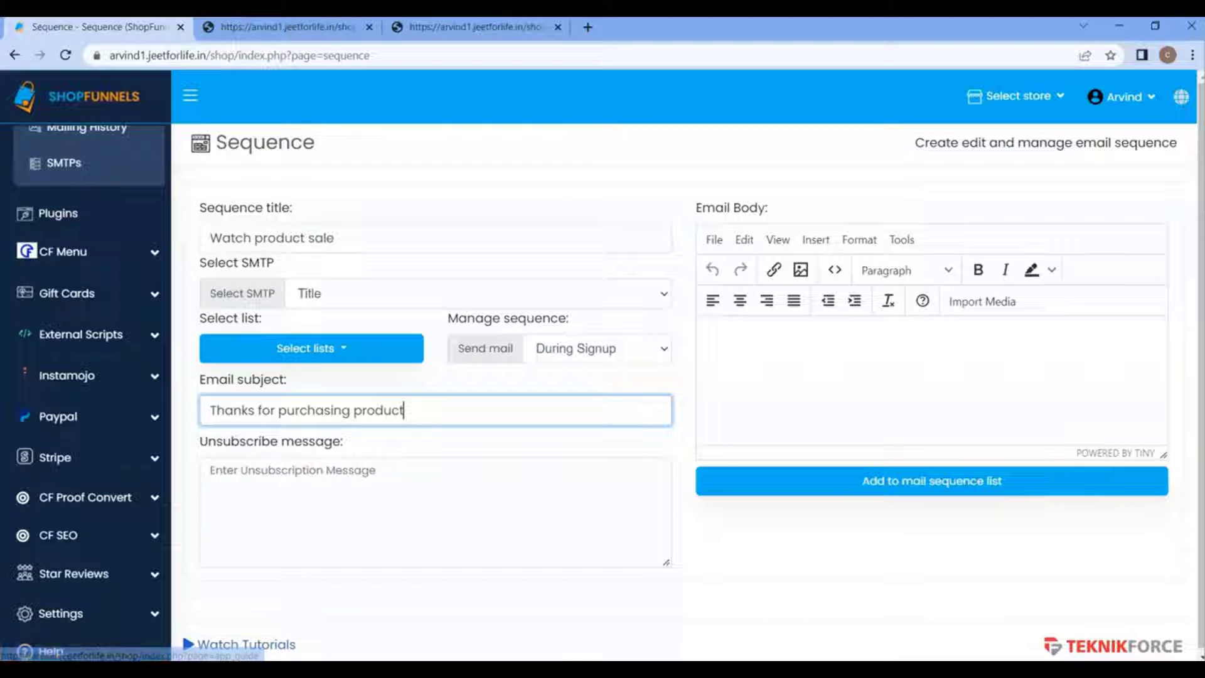
# Step: Open Help in a new tab and copy the {unsubscribe}unsubscribe{/unsubscribe} shortcode from the email template guide
pyautogui.click(63, 656)
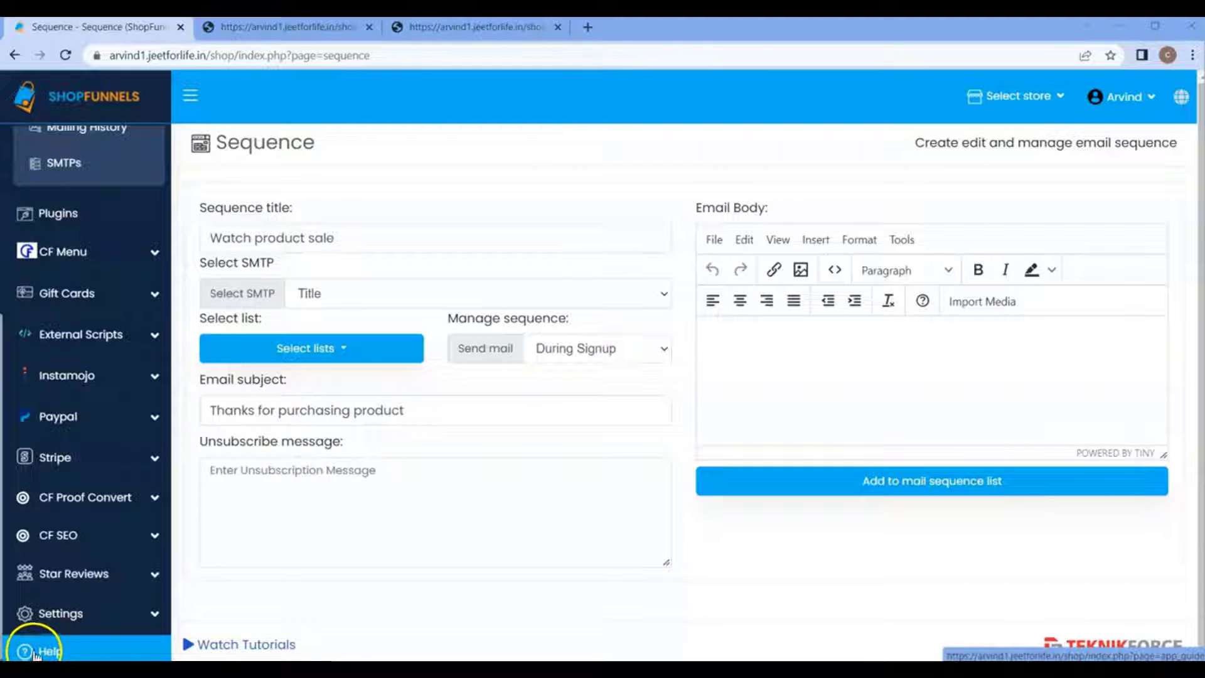
pyautogui.rightClick(154, 653)
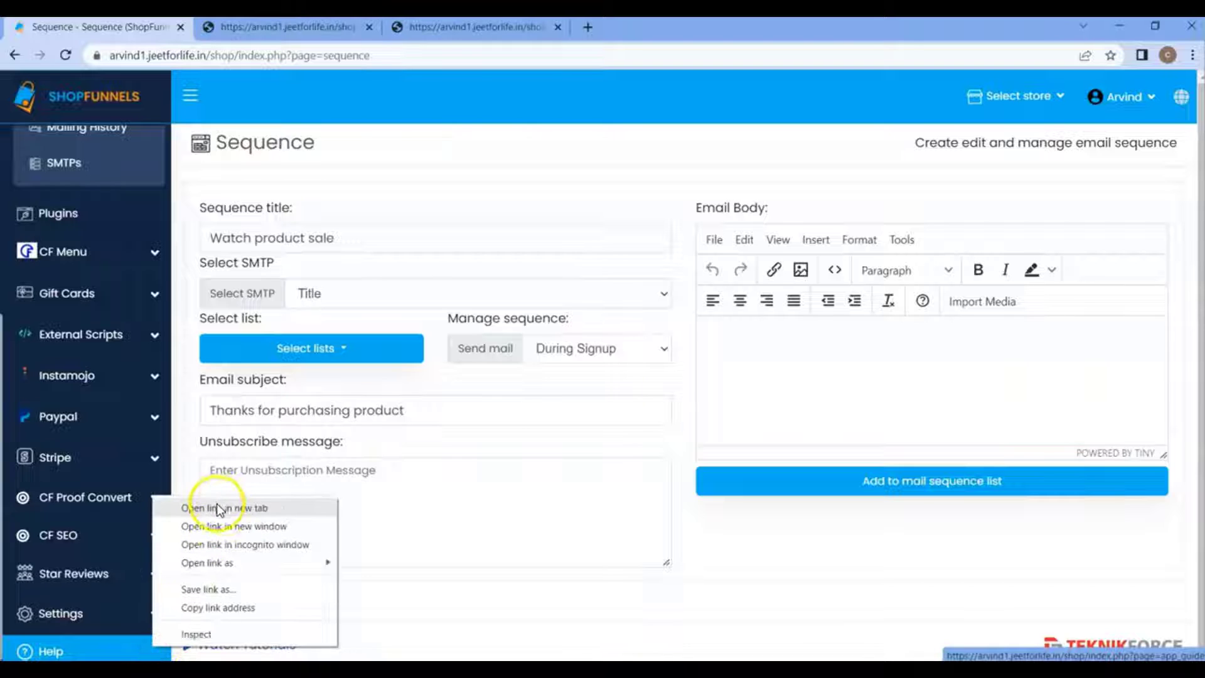
pyautogui.click(251, 505)
pyautogui.scroll(-4, 443, 246)
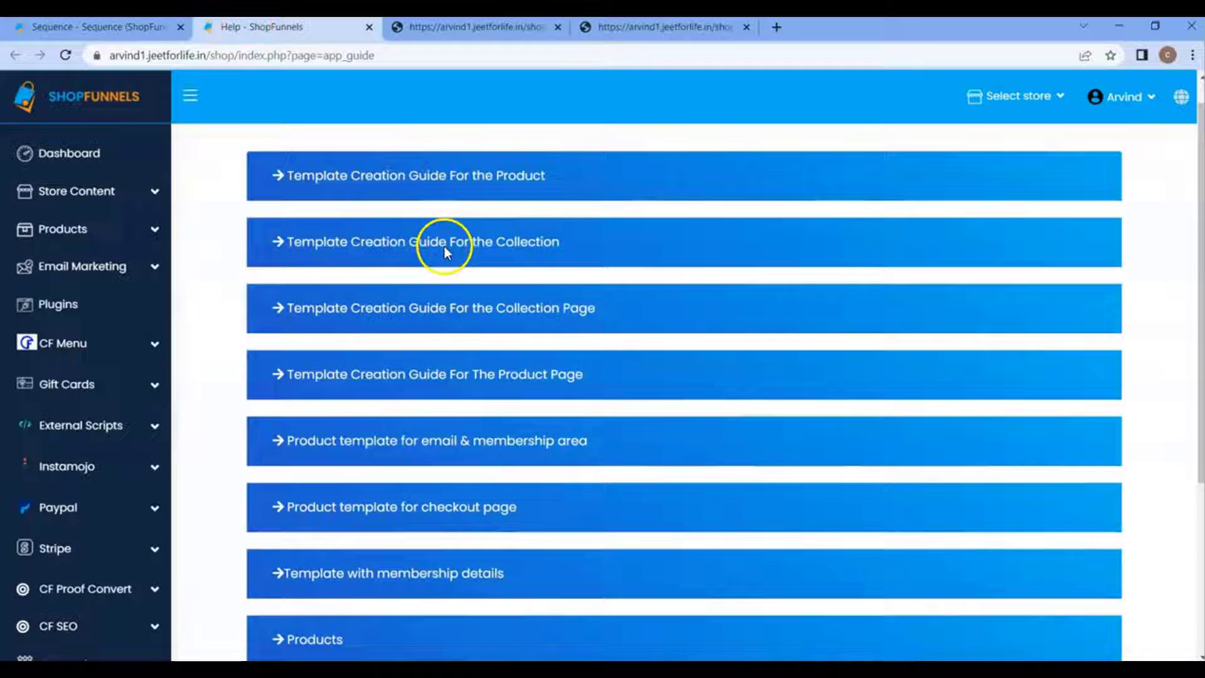
pyautogui.scroll(1, 443, 446)
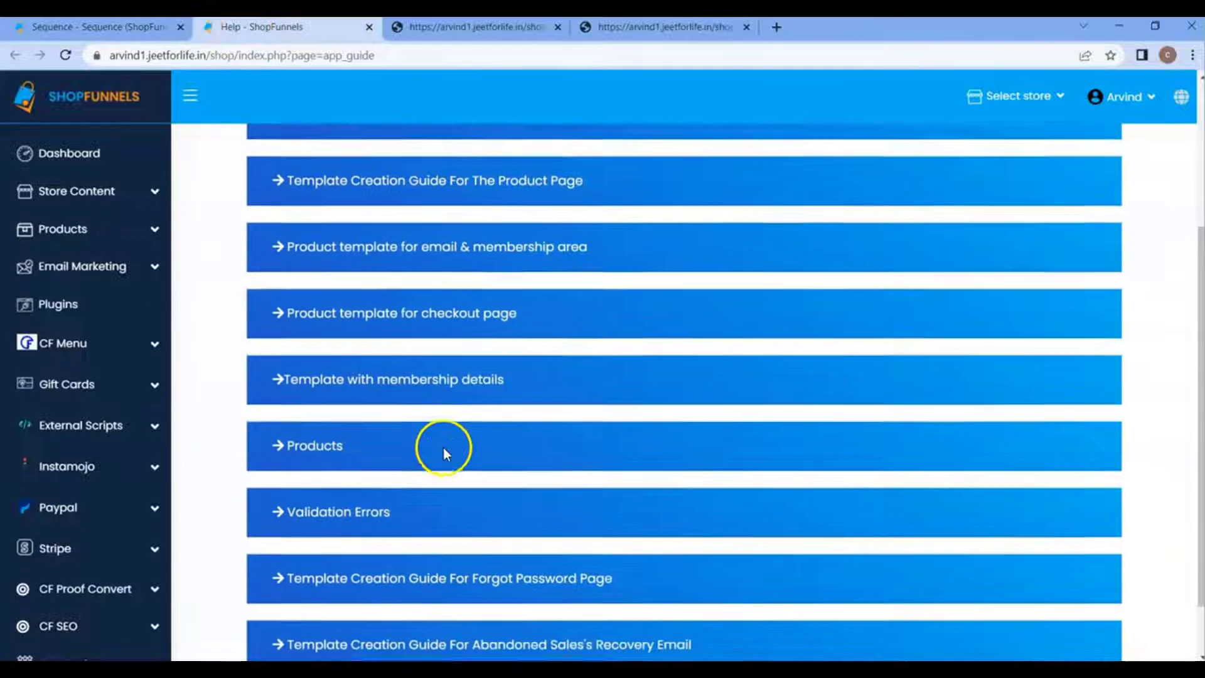
pyautogui.click(540, 257)
pyautogui.scroll(-10, 475, 329)
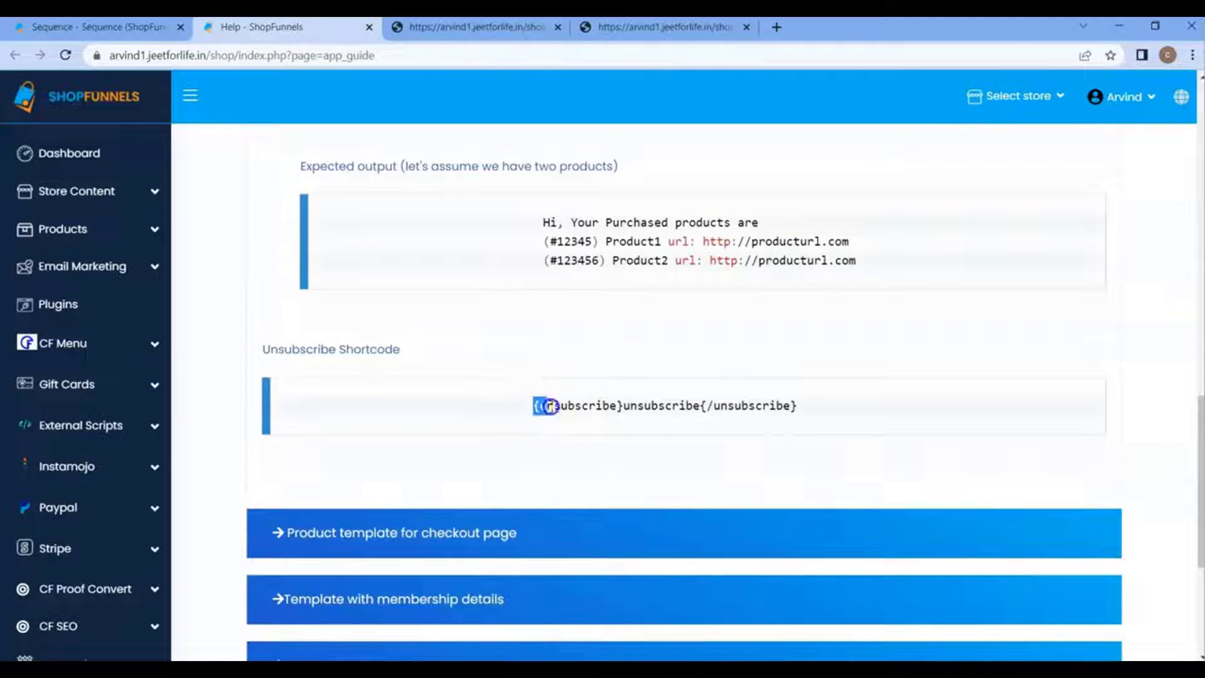
pyautogui.moveTo(549, 407); pyautogui.dragTo(795, 406)
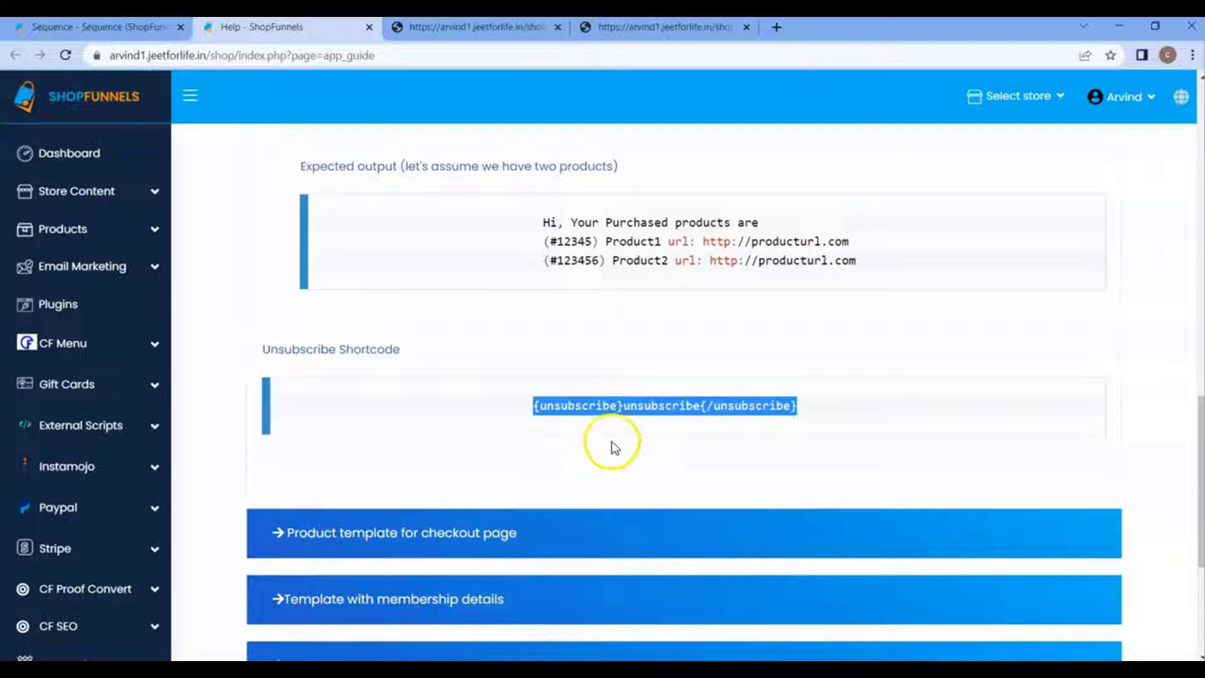
pyautogui.click(143, 35)
# Step: Paste the shortcode into Unsubscribe message, making it 'To unsubscribe {unsubscribe}Click Here{/unsubscribe}'
pyautogui.click(288, 485)
pyautogui.write('{unsubscribe}unsubscribe{/unsubscribe}')
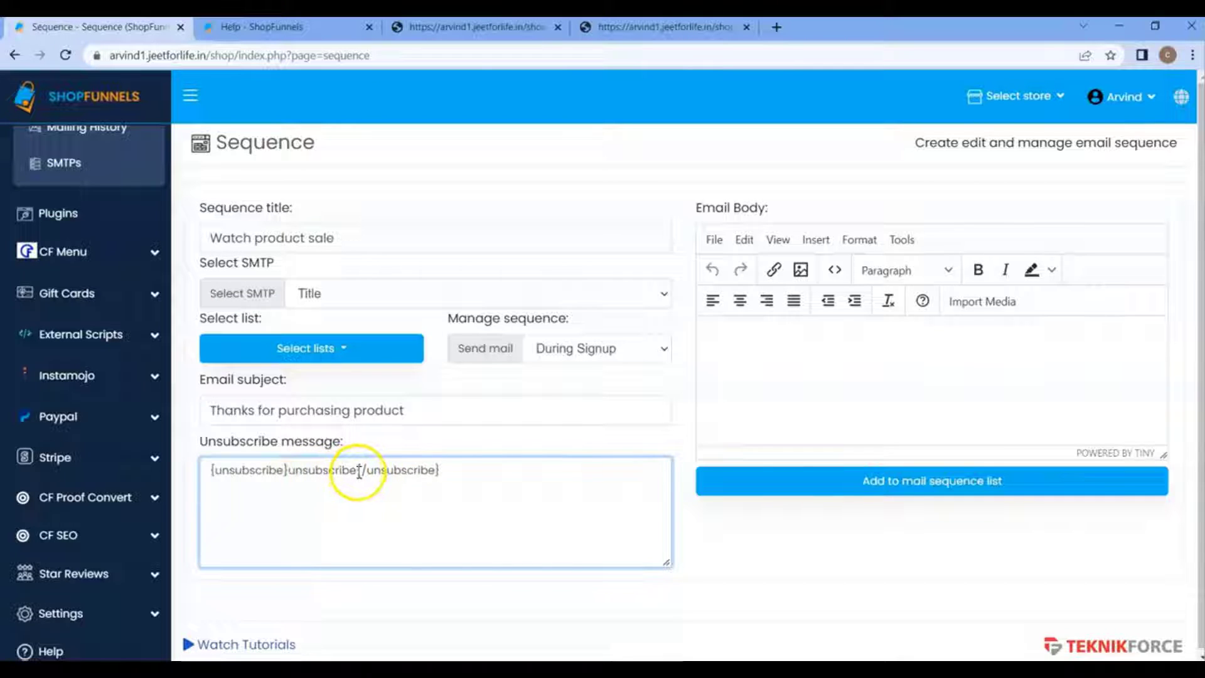
pyautogui.click(310, 472)
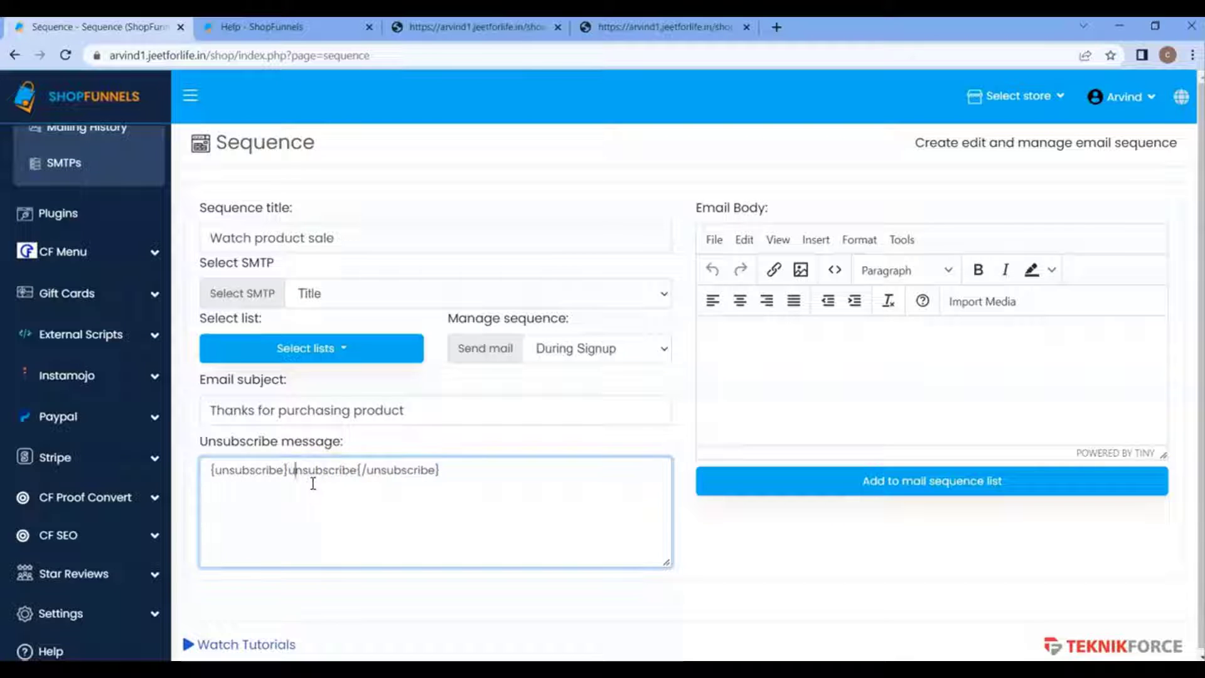
pyautogui.write('To unsubs')
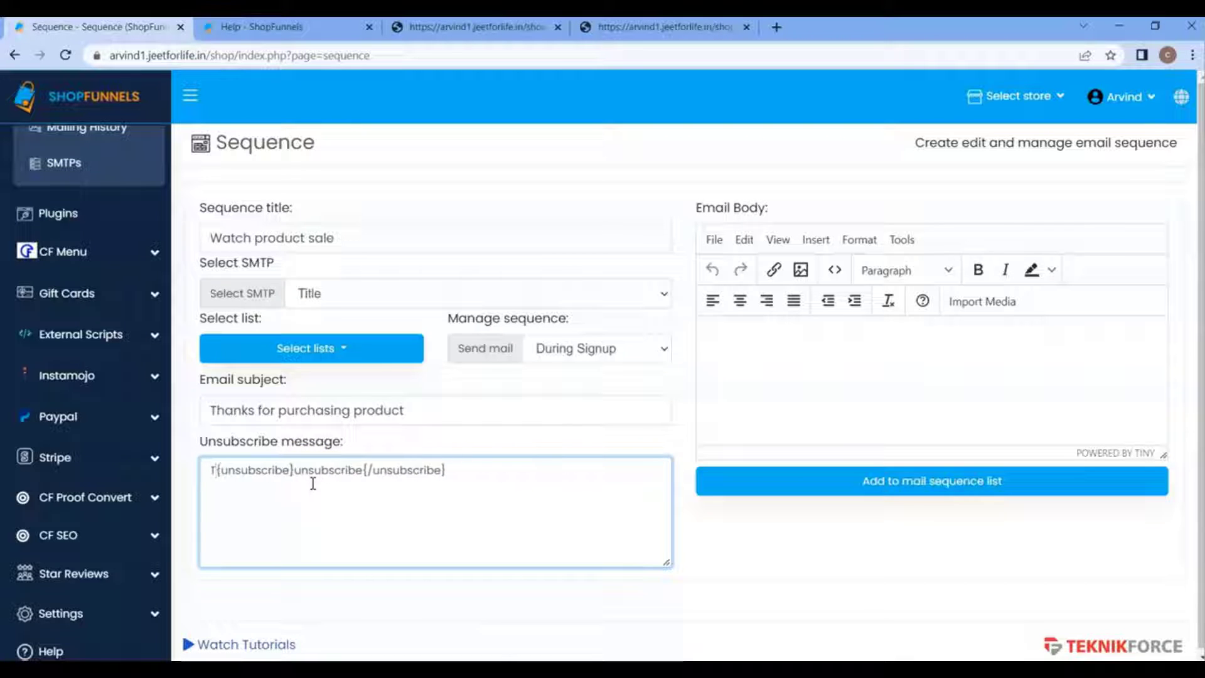
pyautogui.write('cribe')
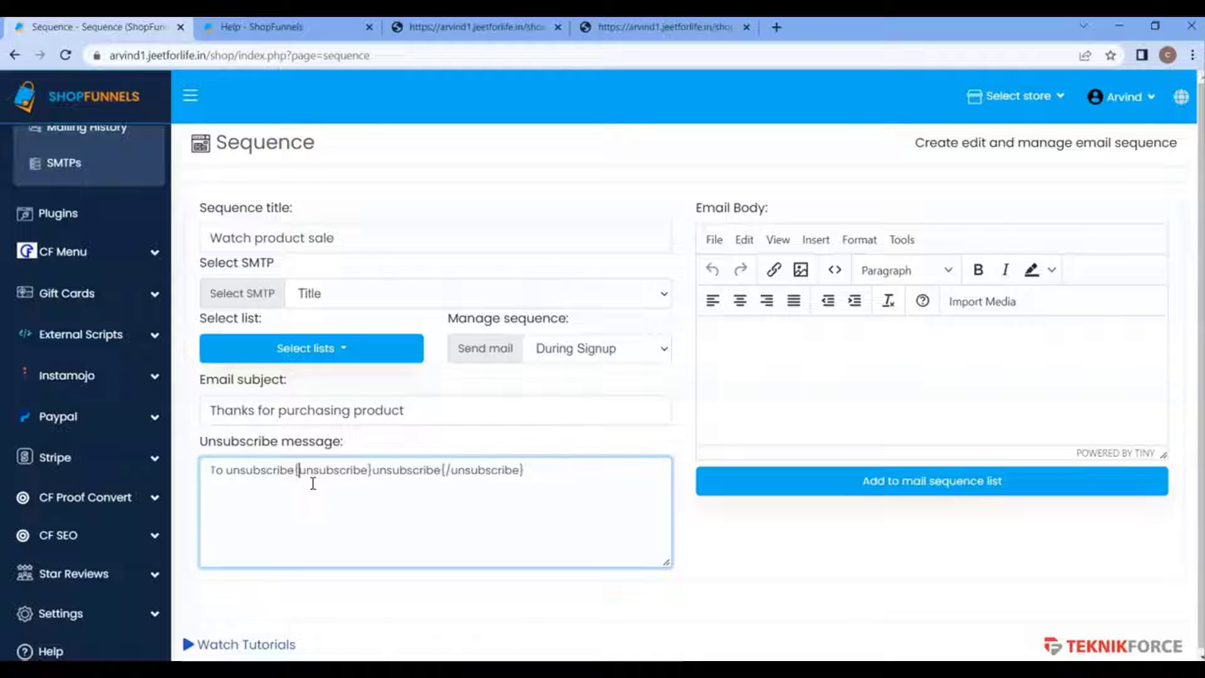
pyautogui.press('Left')
pyautogui.press('Left')
pyautogui.press('Left')
pyautogui.press('Left')
pyautogui.press('Left')
pyautogui.press('Left')
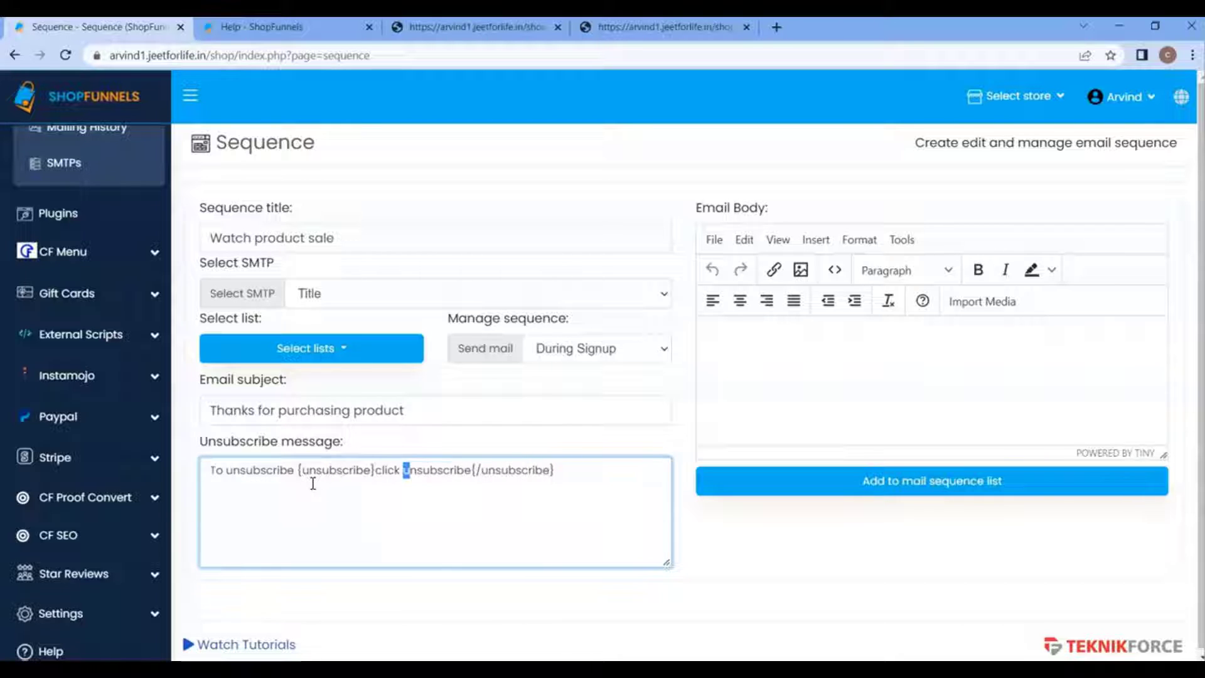
pyautogui.write('here')
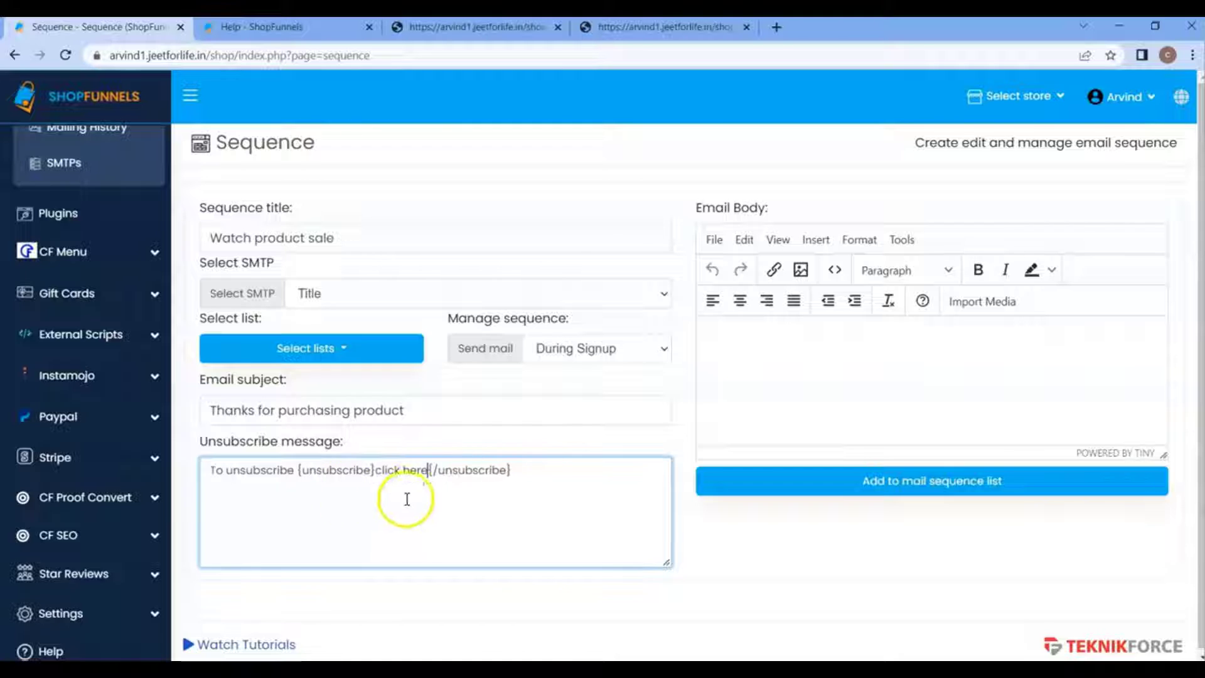
pyautogui.click(387, 470)
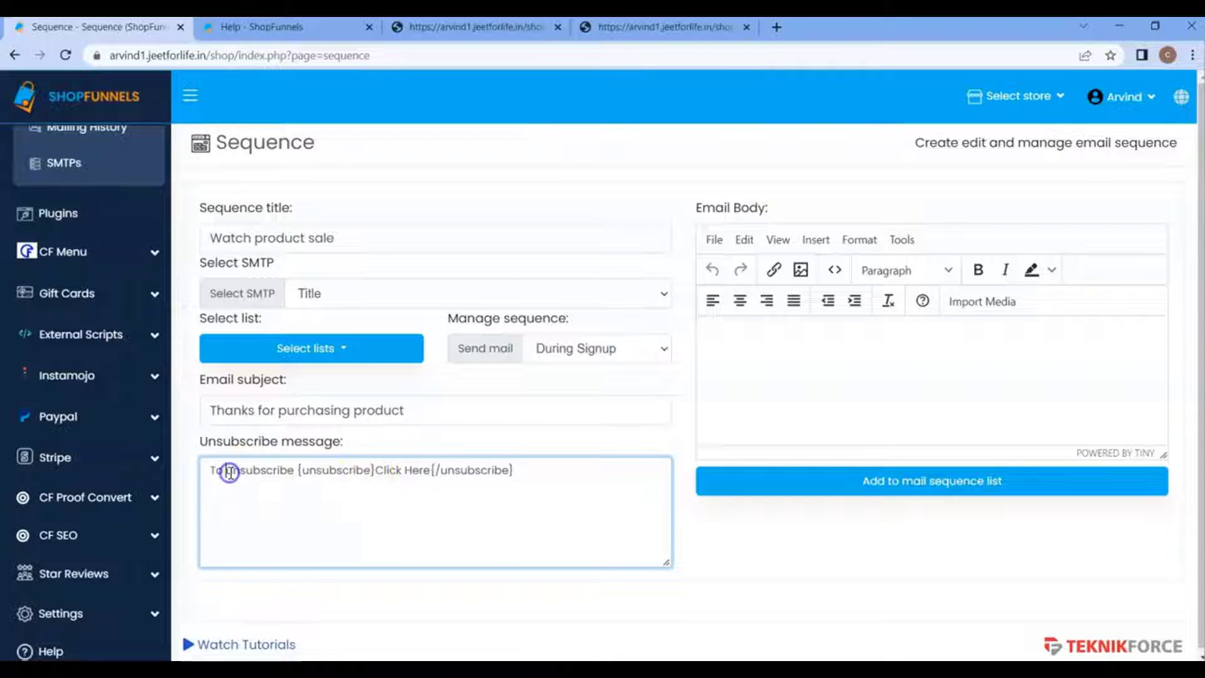
pyautogui.press('BackSpace')
# Step: Start the email body with the greeting 'hi'
pyautogui.write('Y')
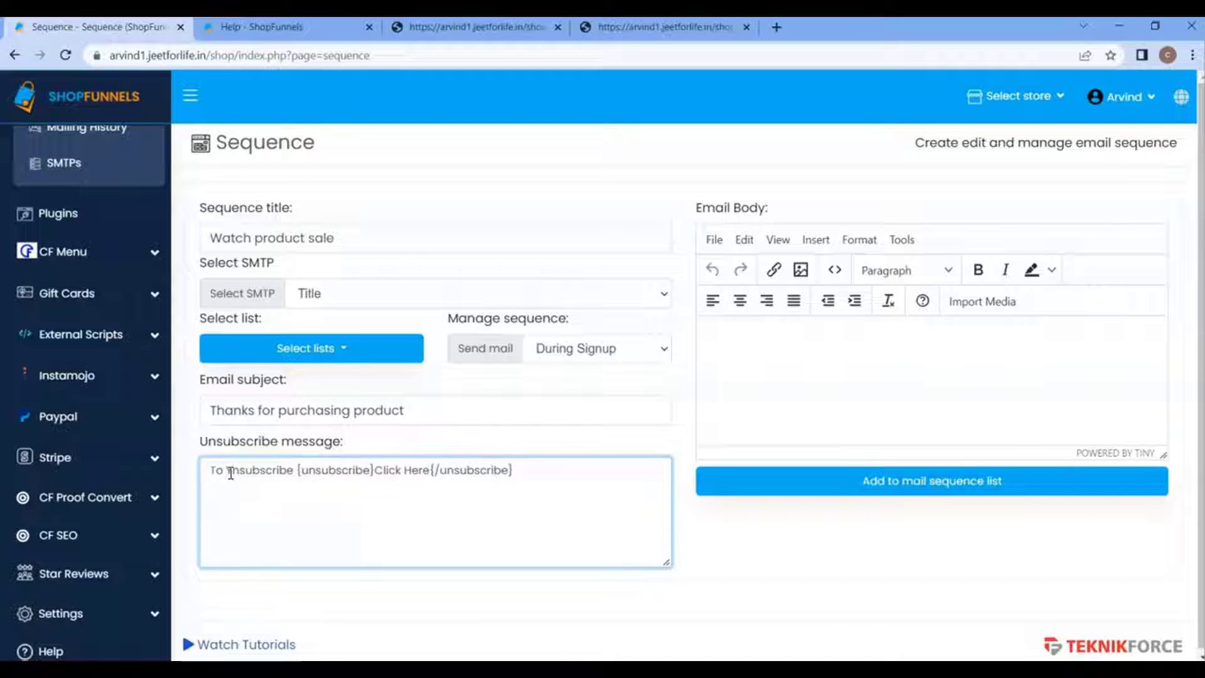
pyautogui.click(742, 403)
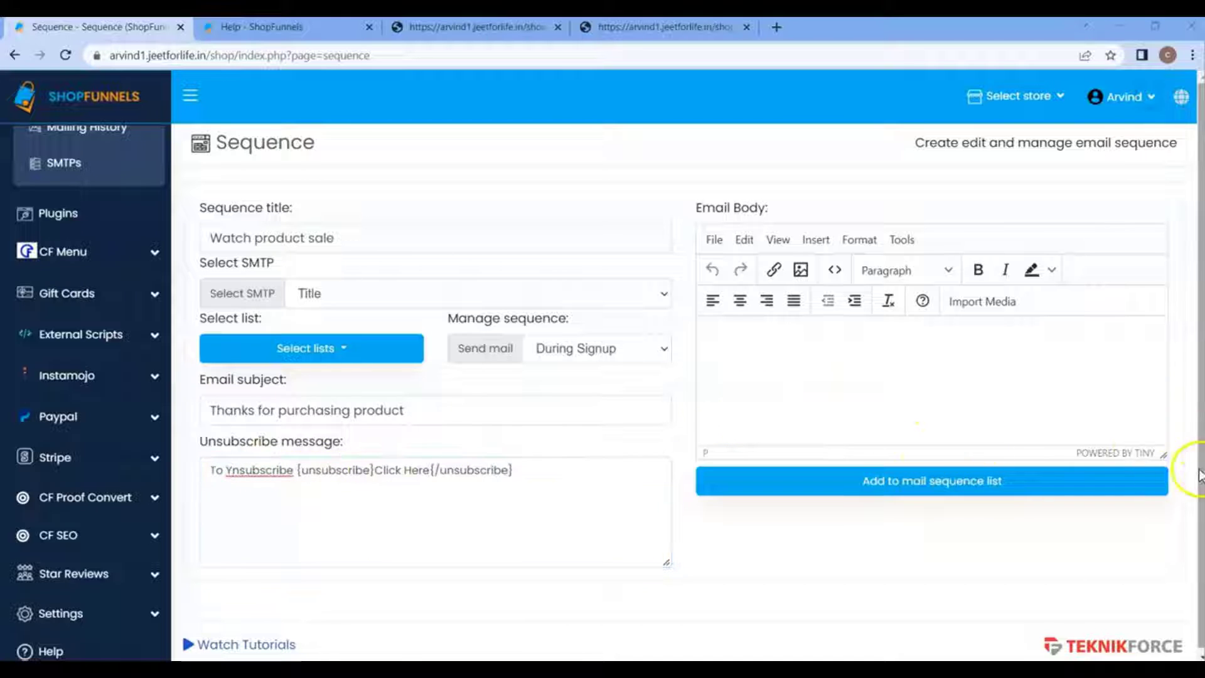
pyautogui.write('hi')
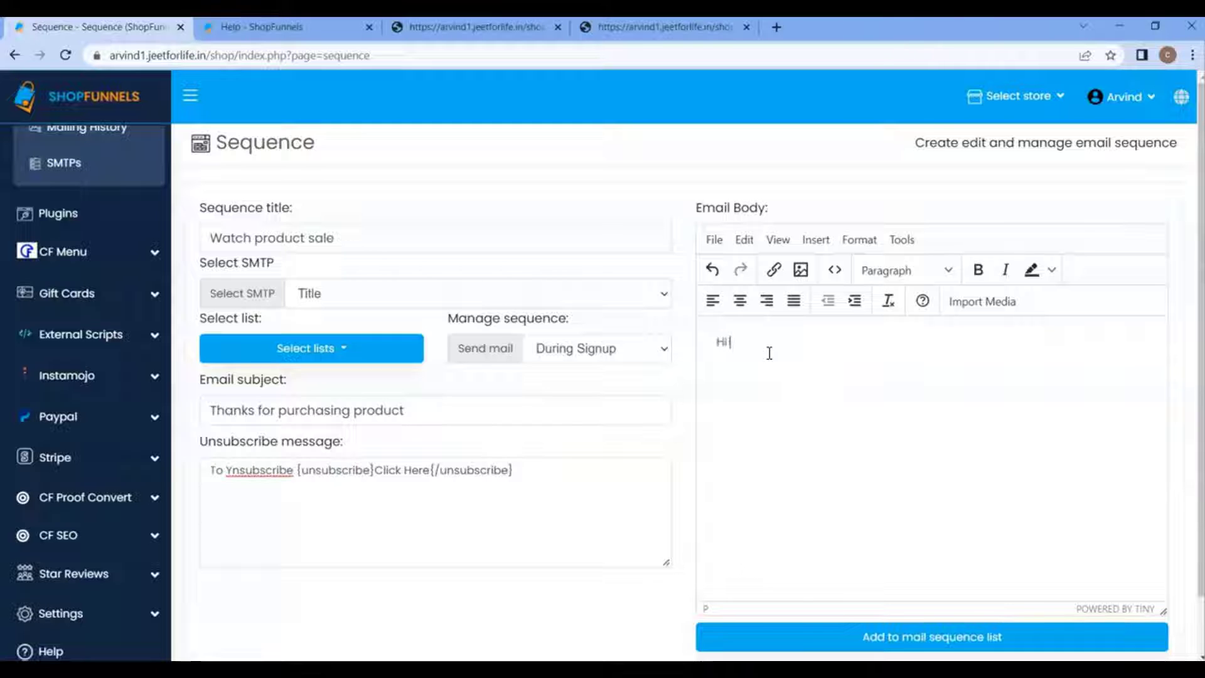
pyautogui.moveTo(731, 350); pyautogui.dragTo(788, 338)
# Step: In the help guide, expand the membership details template and select its {name} placeholder
pyautogui.click(287, 29)
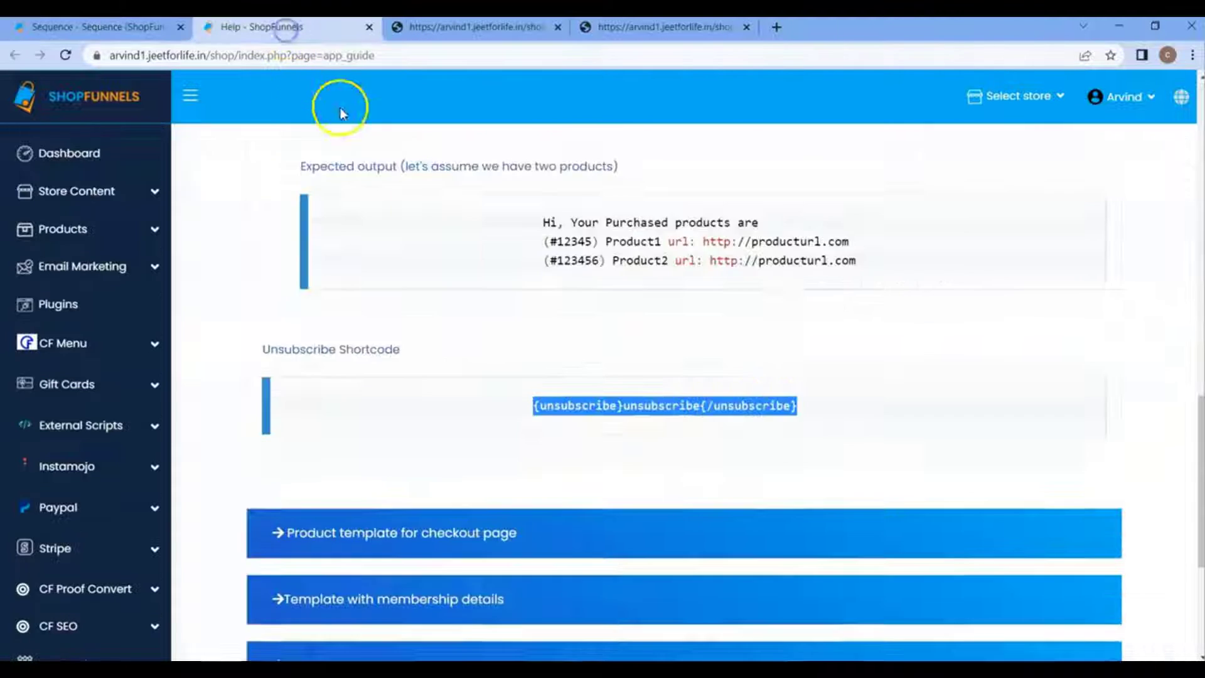
pyautogui.scroll(12, 429, 279)
pyautogui.click(439, 215)
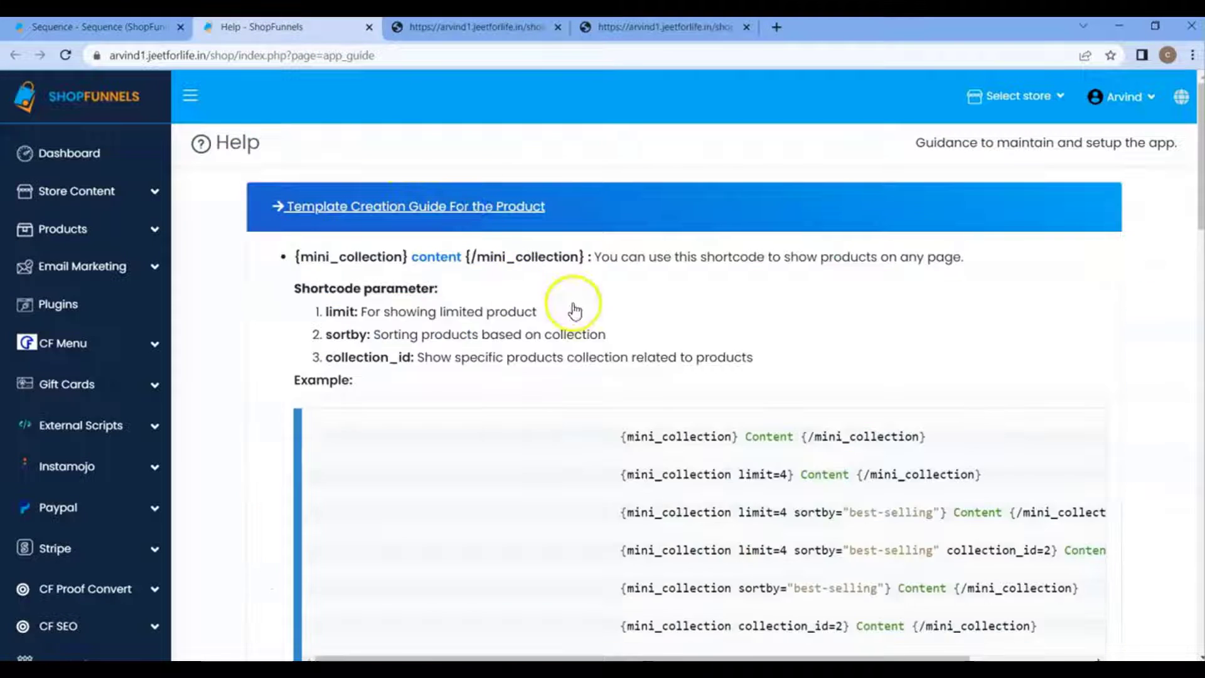
pyautogui.click(439, 229)
pyautogui.click(439, 471)
pyautogui.scroll(-10, 484, 404)
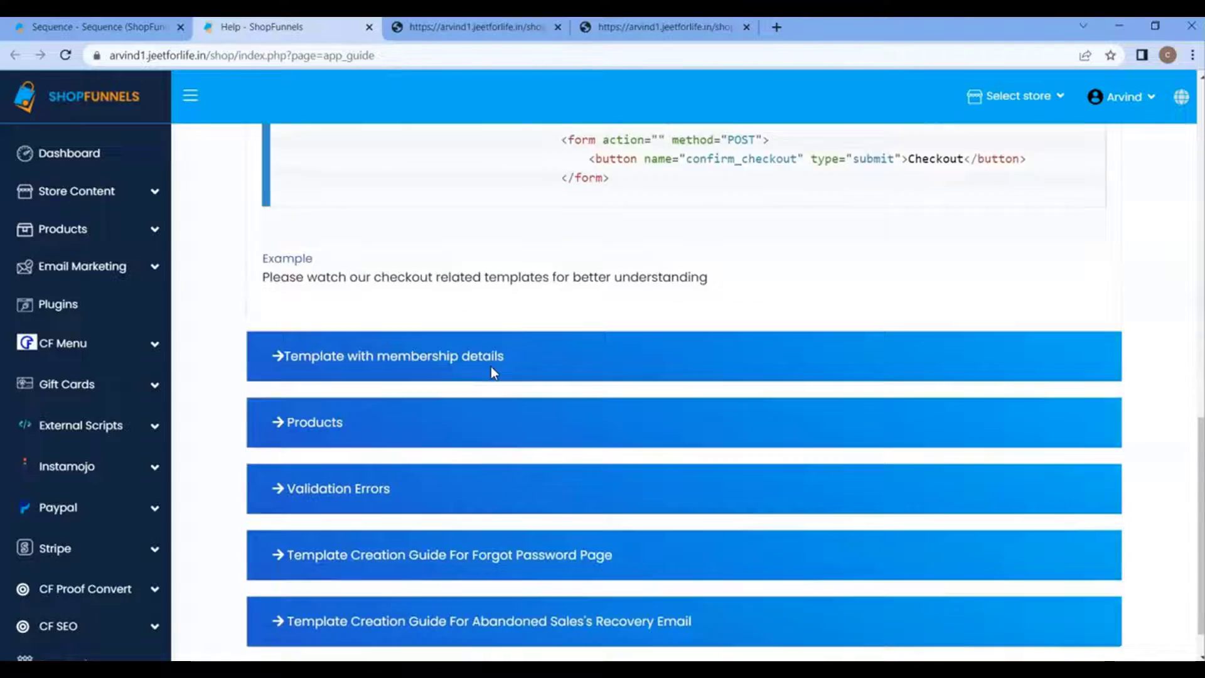
pyautogui.click(490, 372)
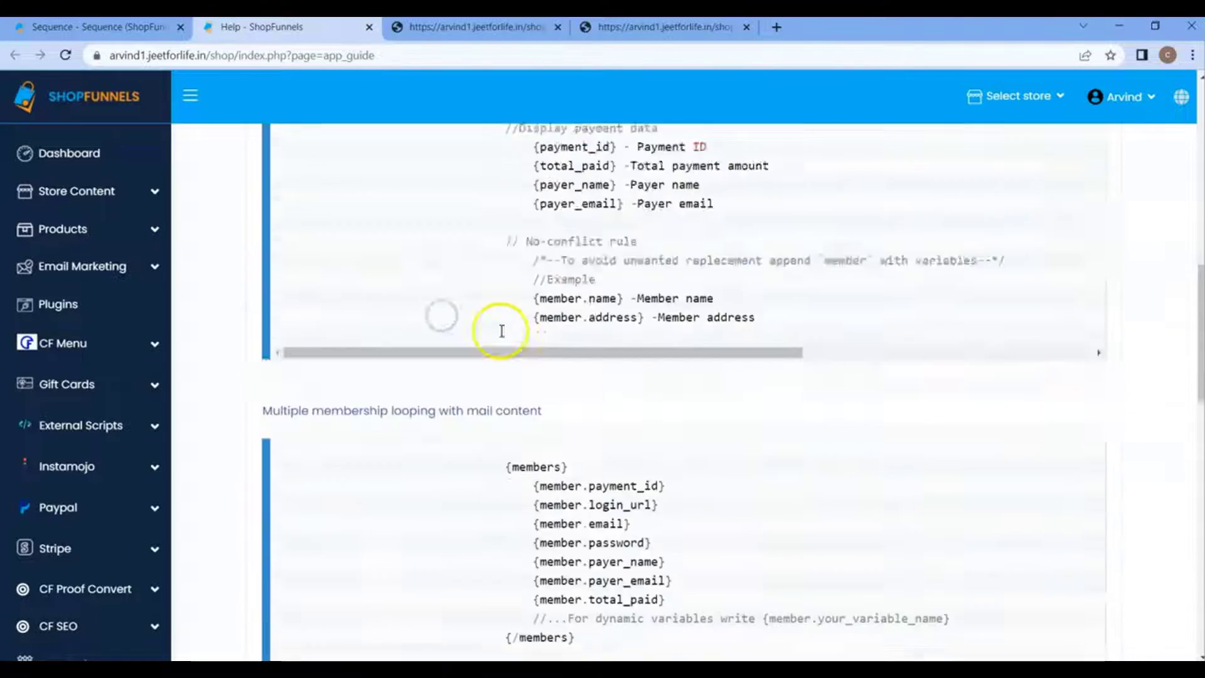
pyautogui.moveTo(506, 452); pyautogui.dragTo(588, 465)
pyautogui.scroll(-1, 552, 470)
pyautogui.scroll(-5, 581, 386)
pyautogui.scroll(-2, 581, 385)
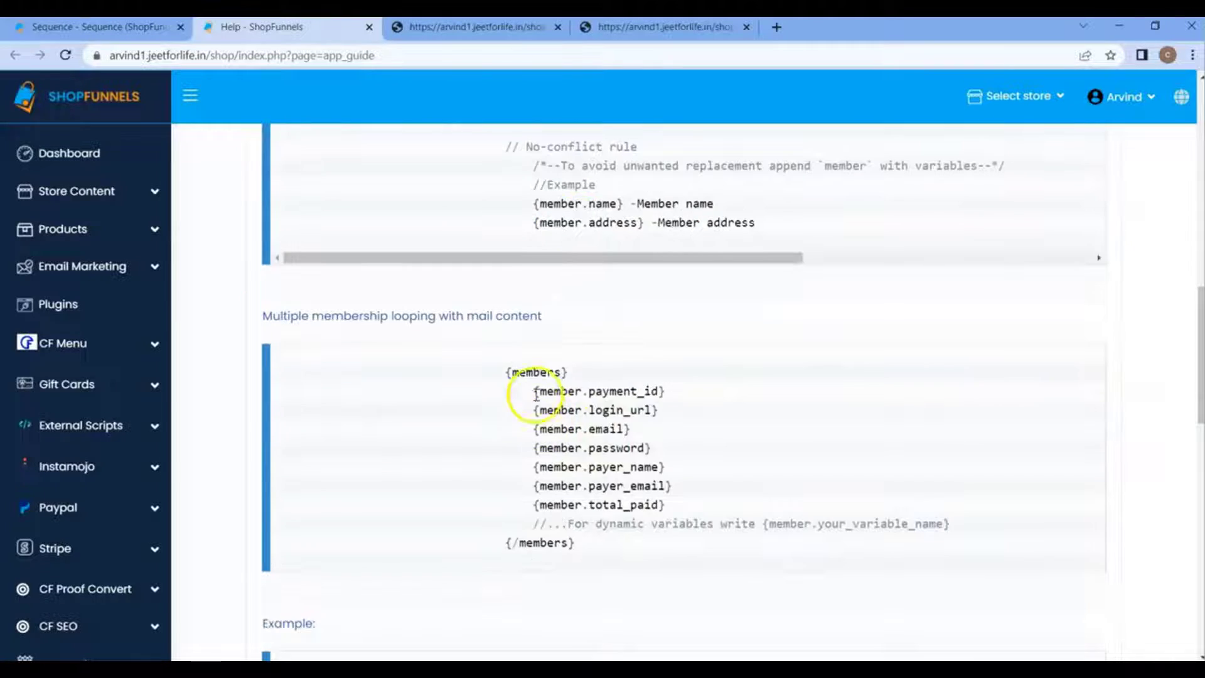
pyautogui.moveTo(506, 370); pyautogui.dragTo(546, 532)
pyautogui.scroll(-3, 573, 489)
pyautogui.scroll(6, 575, 467)
pyautogui.scroll(6, 575, 465)
# Step: Make {name} bold in the email body's 'Hi {name}' greeting
pyautogui.click(160, 29)
pyautogui.click(738, 343)
pyautogui.moveTo(736, 343); pyautogui.dragTo(783, 342)
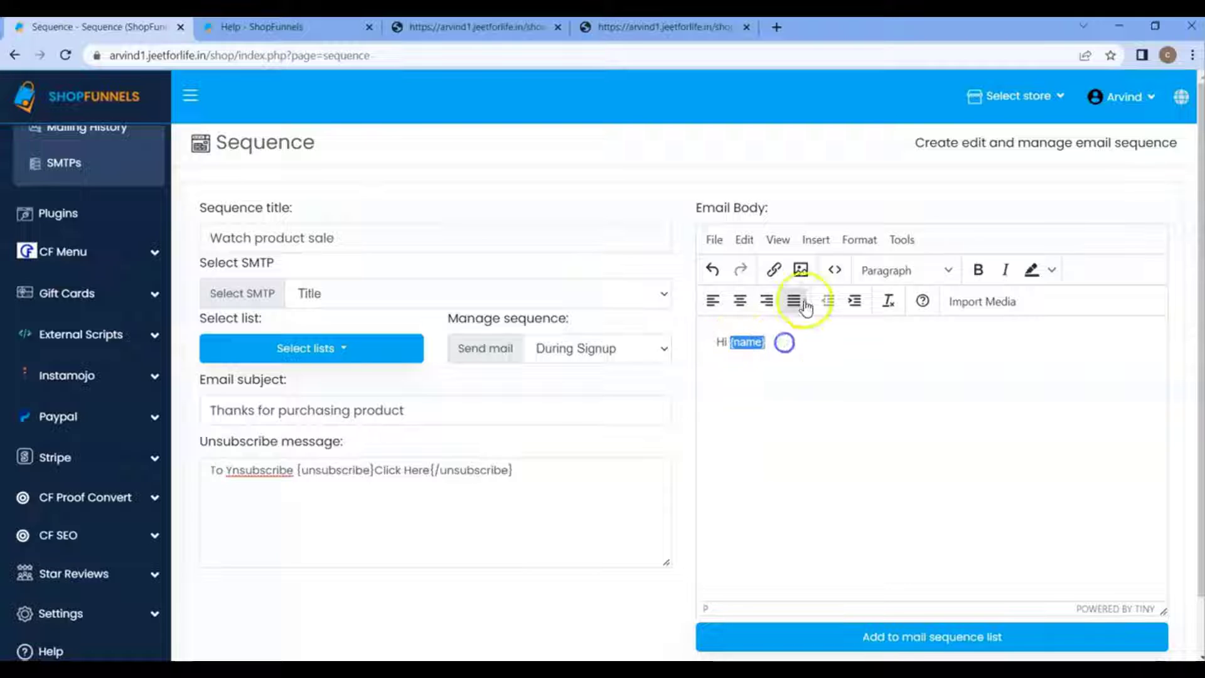
pyautogui.hotkey('ctrl', 'b')
pyautogui.click(740, 385)
pyautogui.click(771, 350)
# Step: Copy the purchased-products example code from the help guide for use below the greeting
pyautogui.click(285, 26)
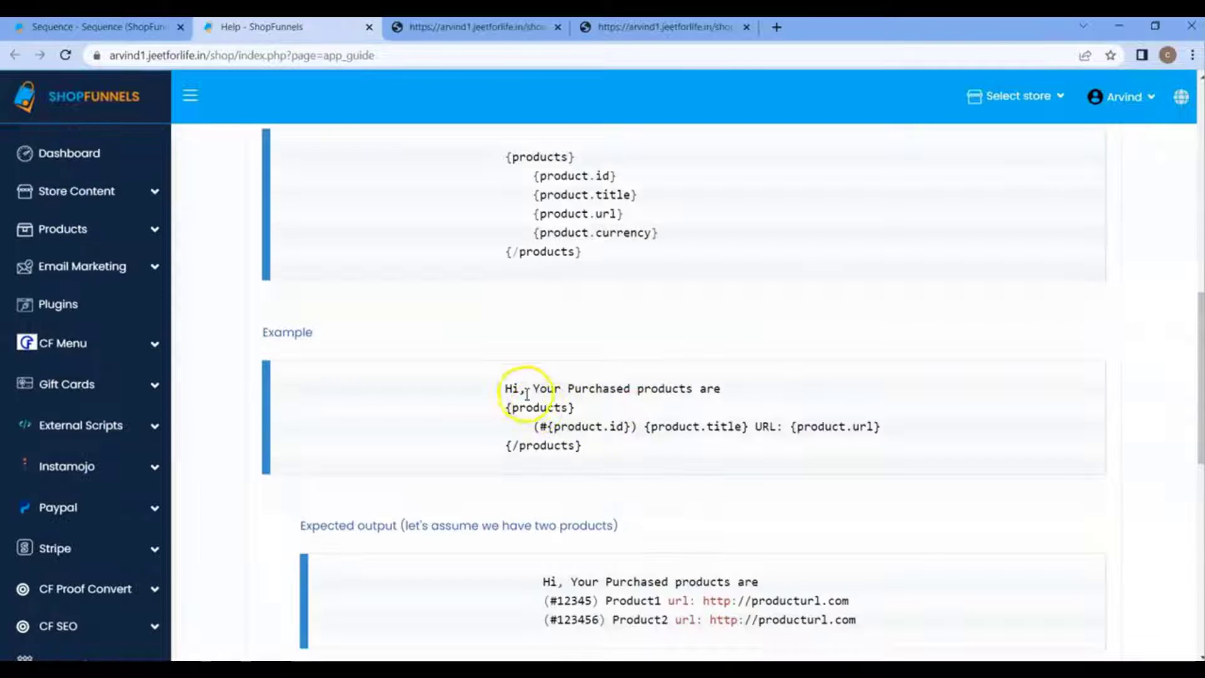
pyautogui.moveTo(507, 387); pyautogui.dragTo(625, 485)
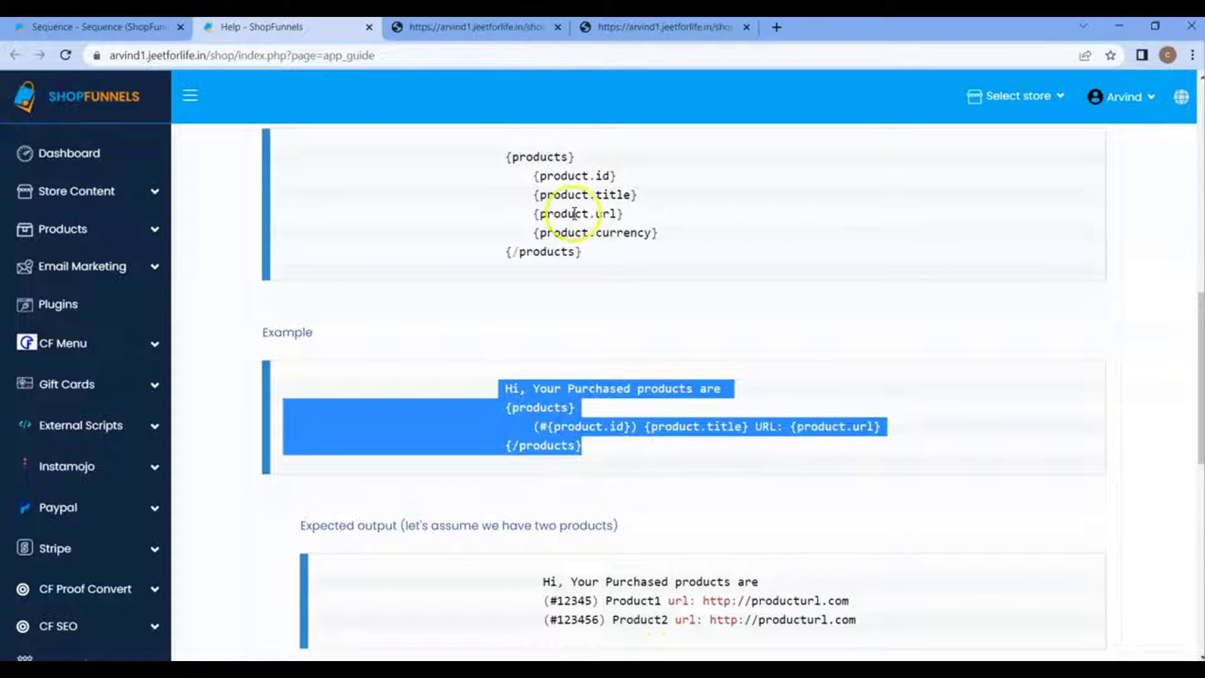
pyautogui.click(153, 27)
pyautogui.click(777, 391)
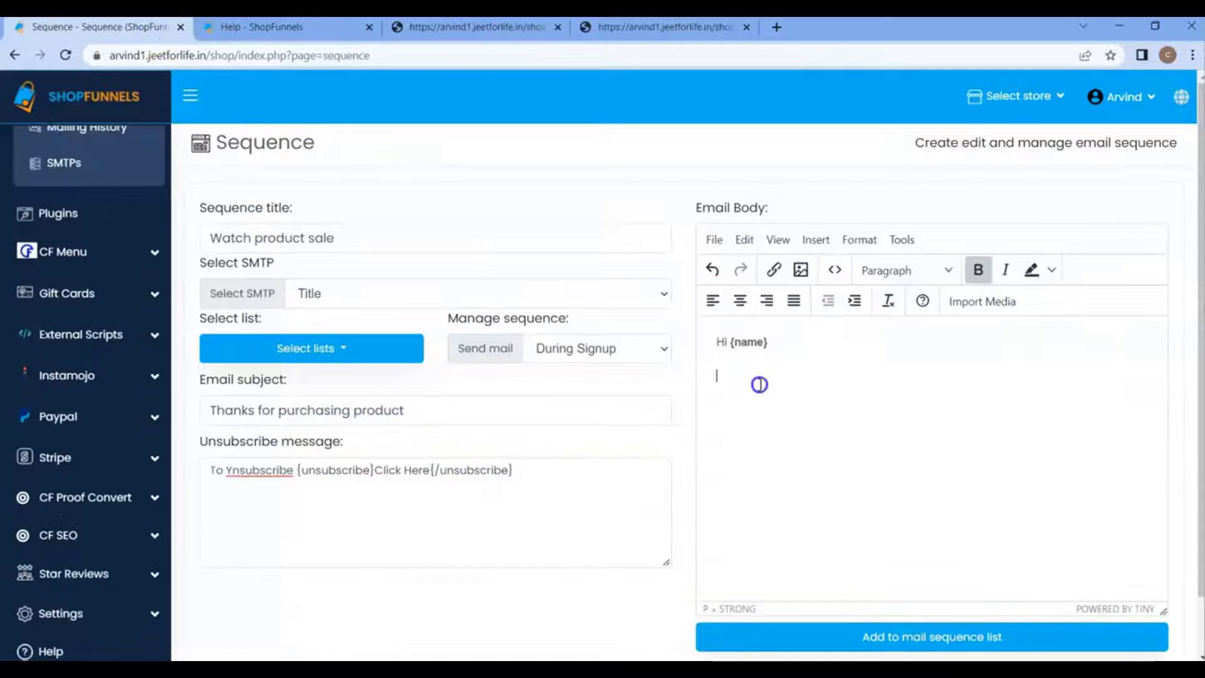
# Step: Paste the purchased-products example, clear its formatting, and split each placeholder onto its own line
pyautogui.hotkey('ctrl', 'v')
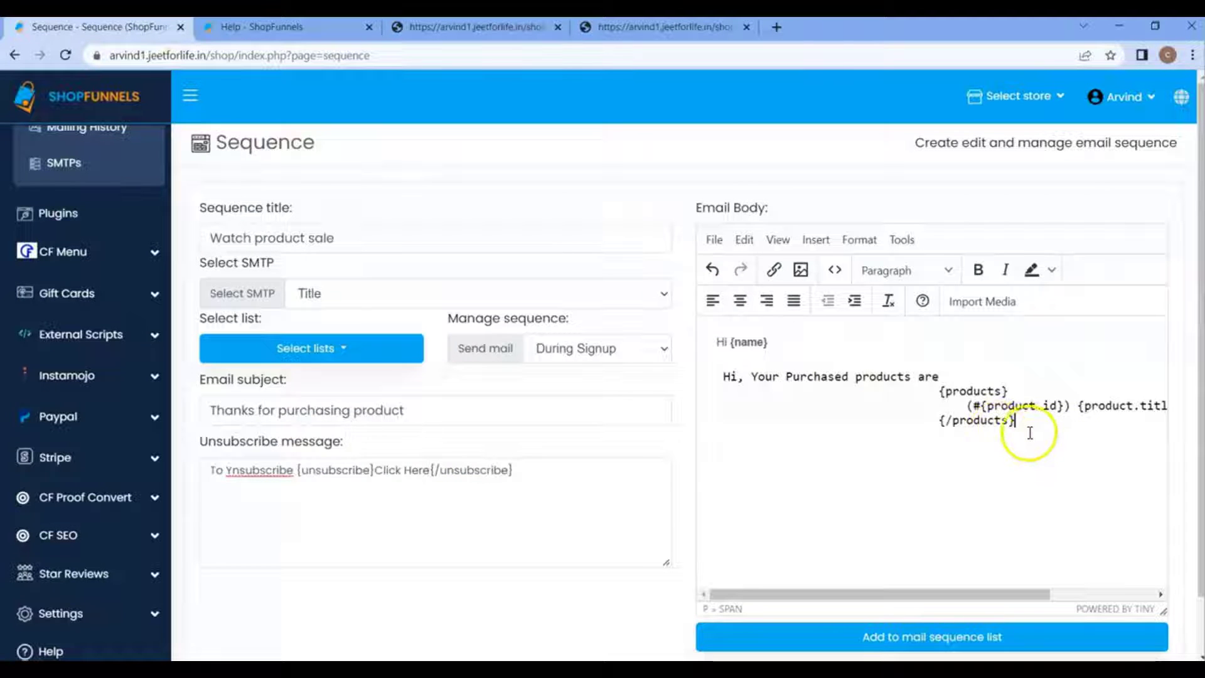
pyautogui.moveTo(1020, 423); pyautogui.dragTo(823, 379)
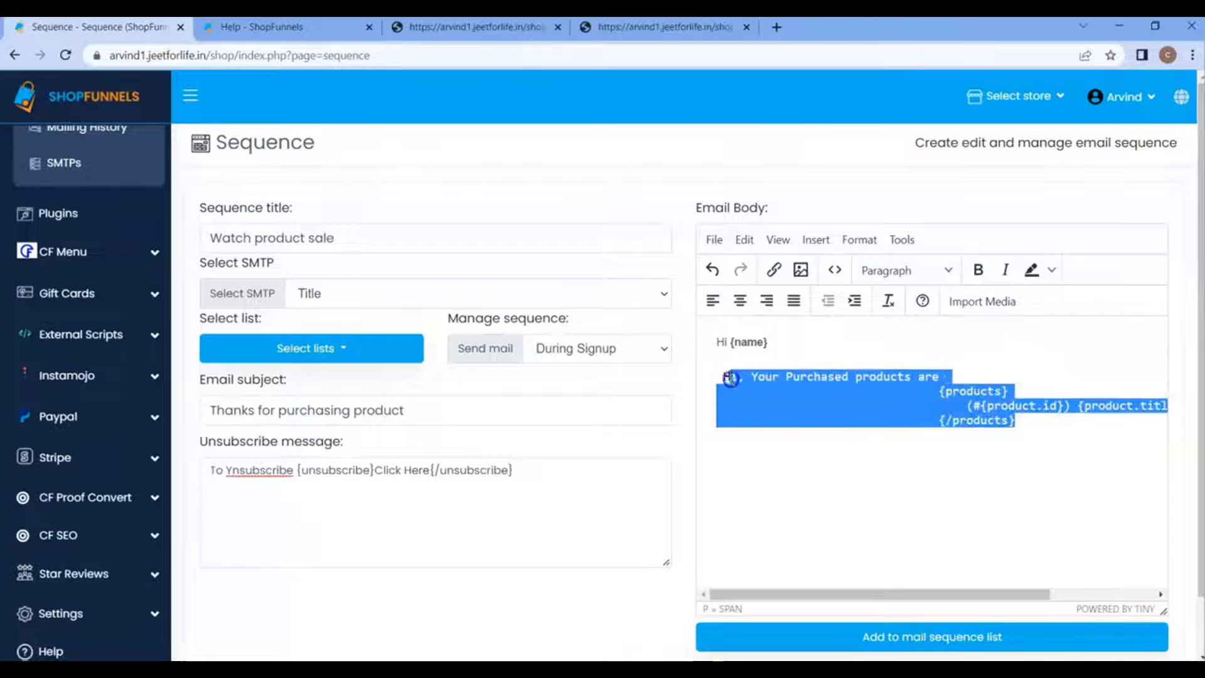
pyautogui.click(893, 308)
pyautogui.click(880, 392)
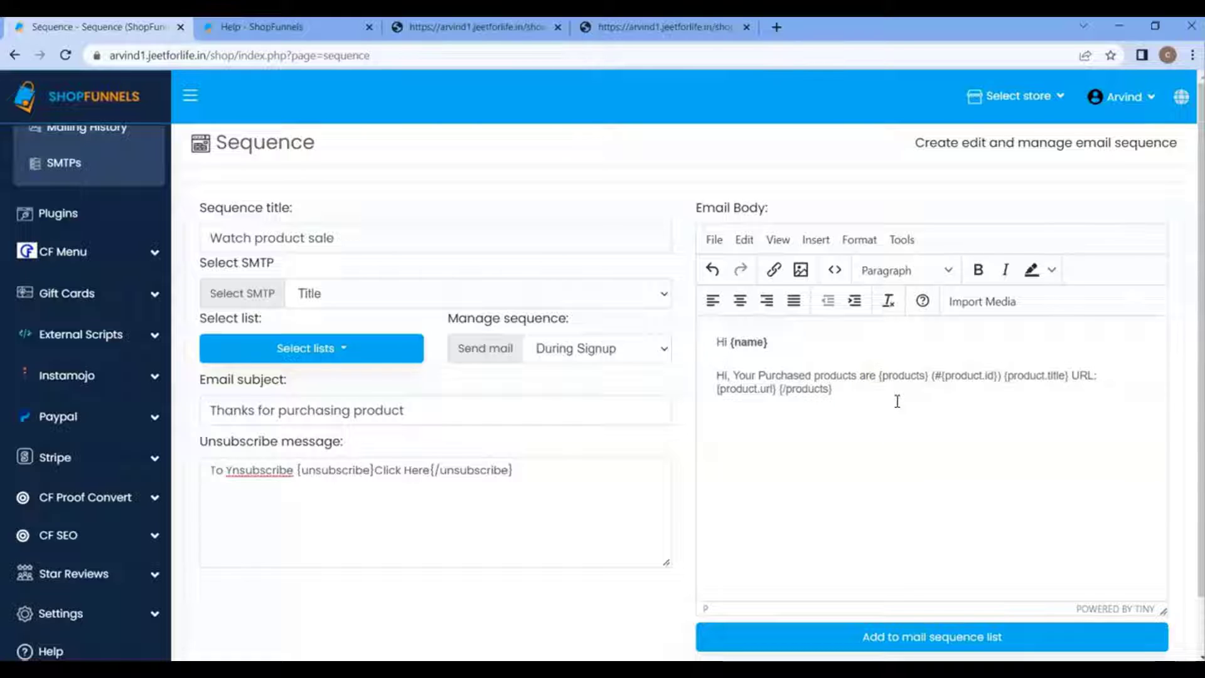
pyautogui.press('Return')
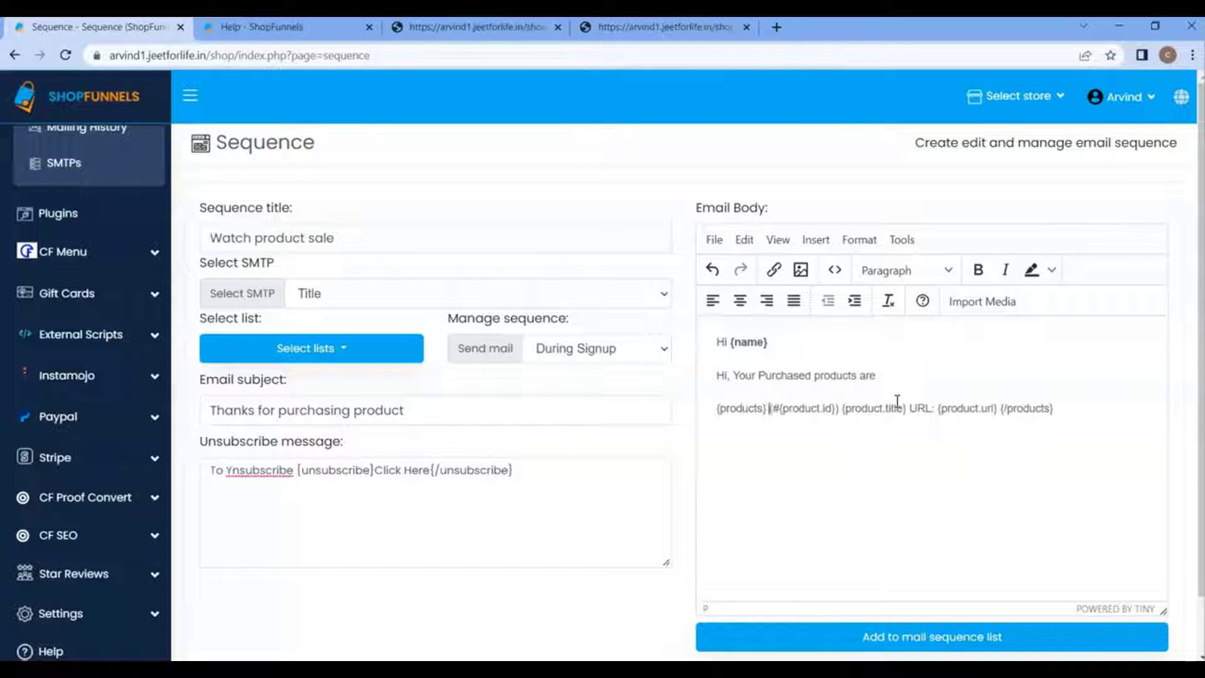
pyautogui.press('Return')
pyautogui.press('Return')
pyautogui.hotkey('ctrl', 'Right')
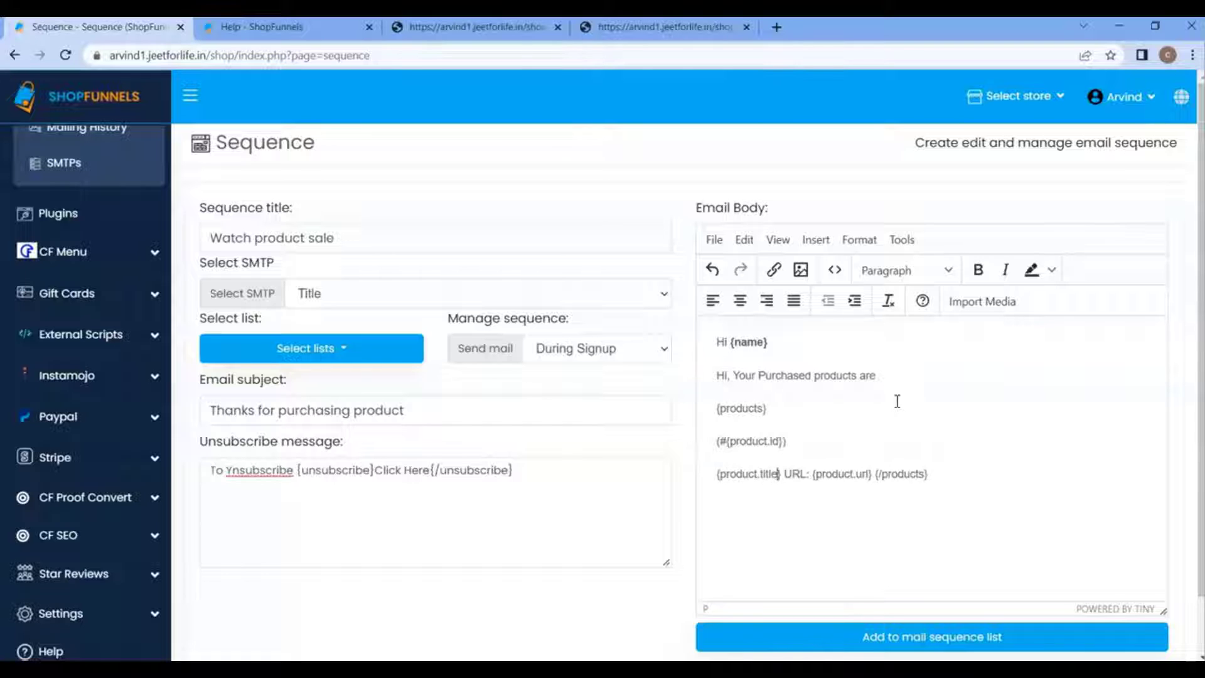
pyautogui.press('Return')
# Step: Label the lines Product Id, Product Name and Product Price, with {/products} on its own line
pyautogui.press('Up')
pyautogui.press('Up')
pyautogui.write('Product')
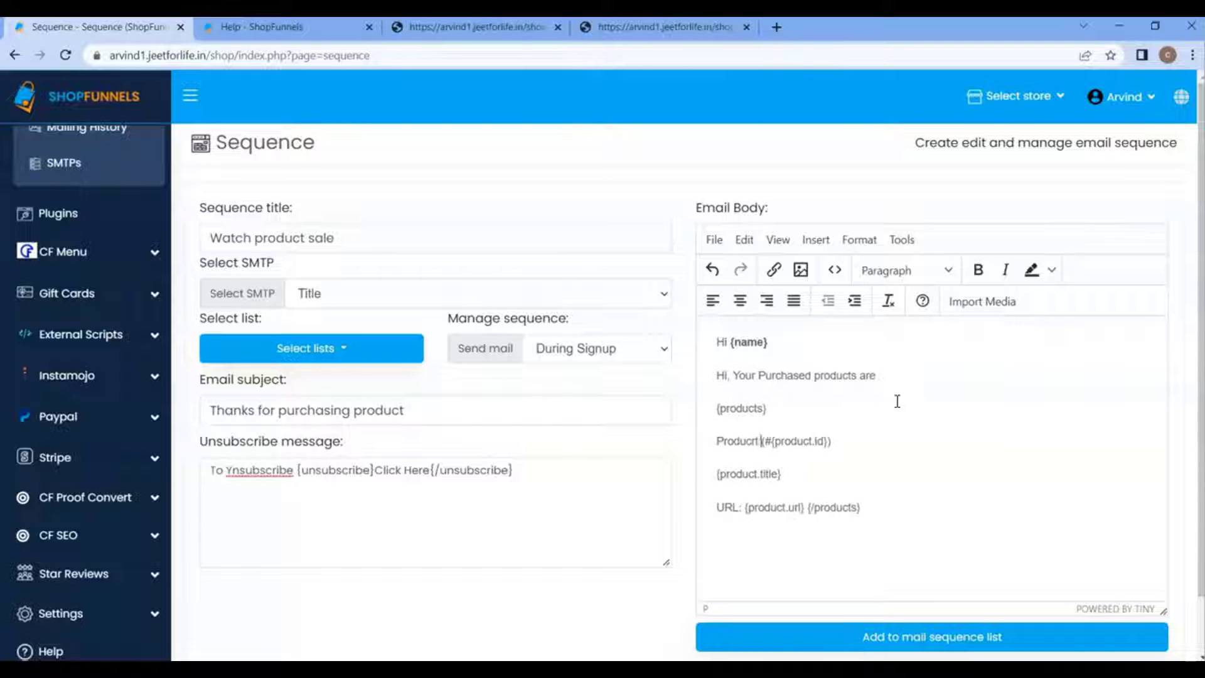
pyautogui.press('BackSpace')
pyautogui.press('BackSpace')
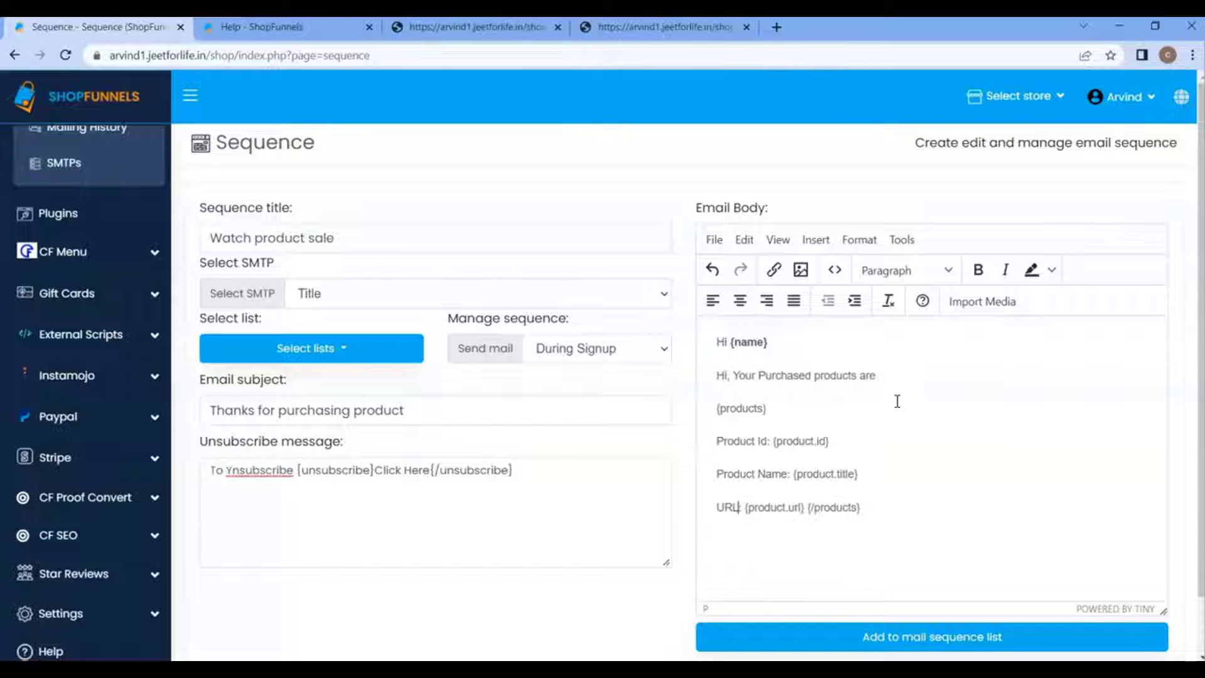
pyautogui.write('Product URL')
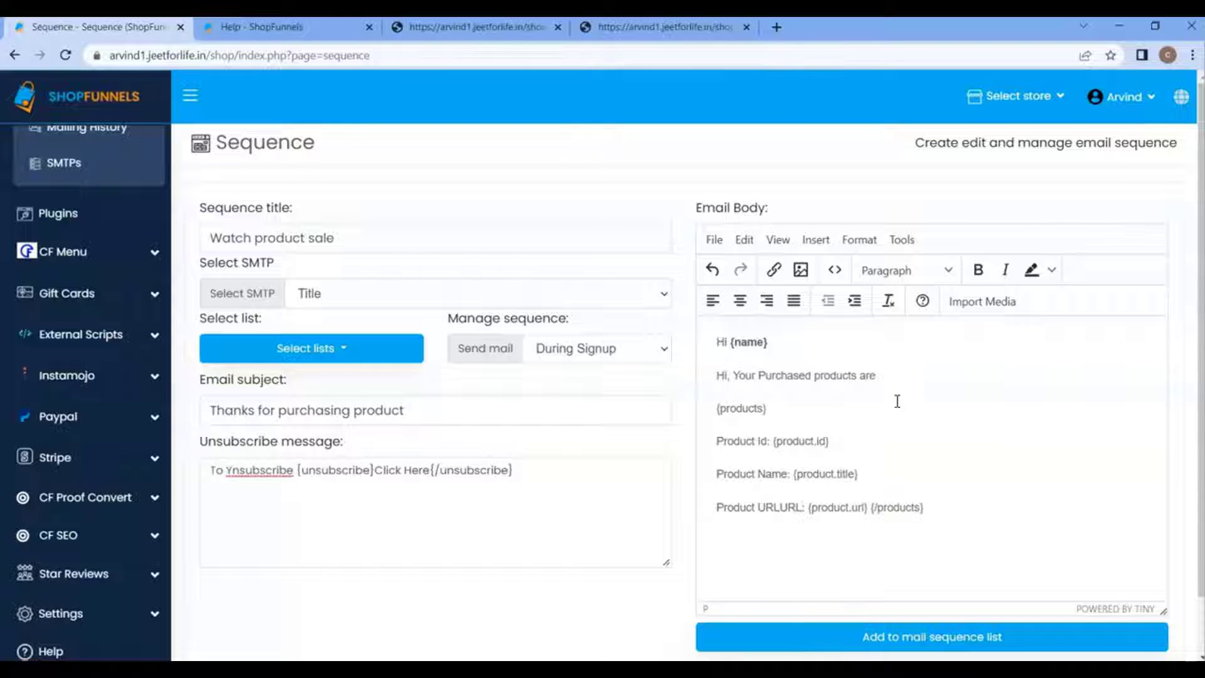
pyautogui.press('BackSpace')
pyautogui.press('BackSpace')
pyautogui.press('BackSpace')
pyautogui.press('BackSpace')
pyautogui.press('BackSpace')
pyautogui.write('Price')
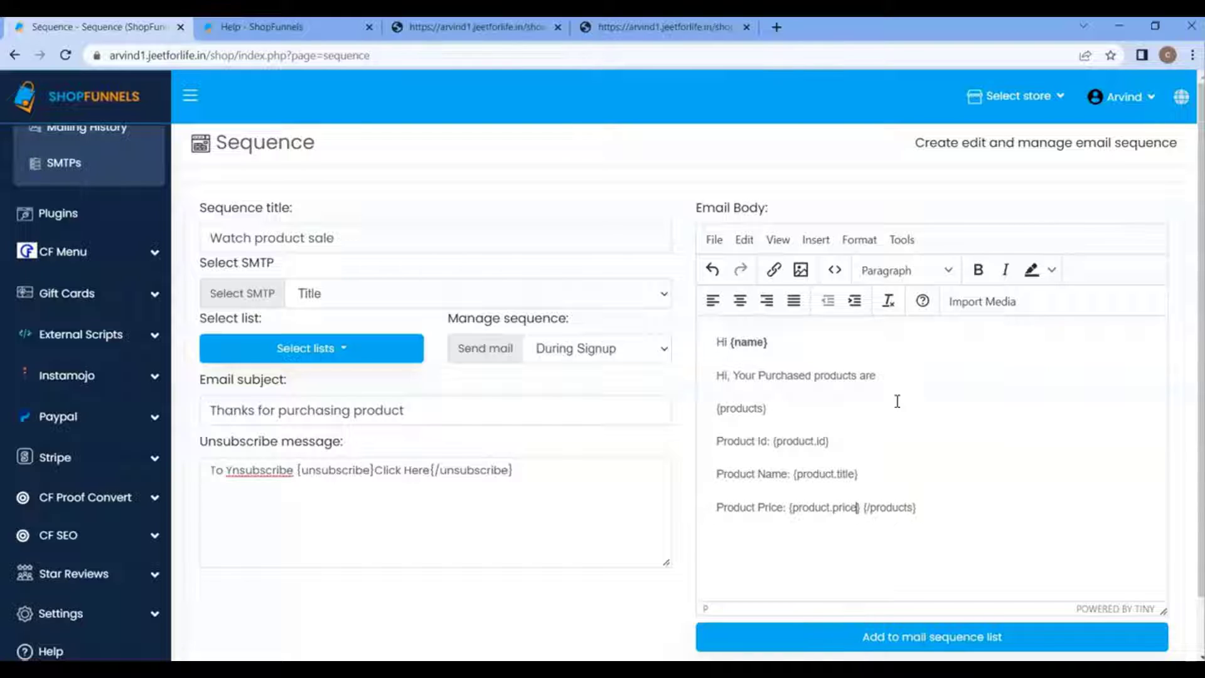
pyautogui.click(862, 507)
pyautogui.press('Return')
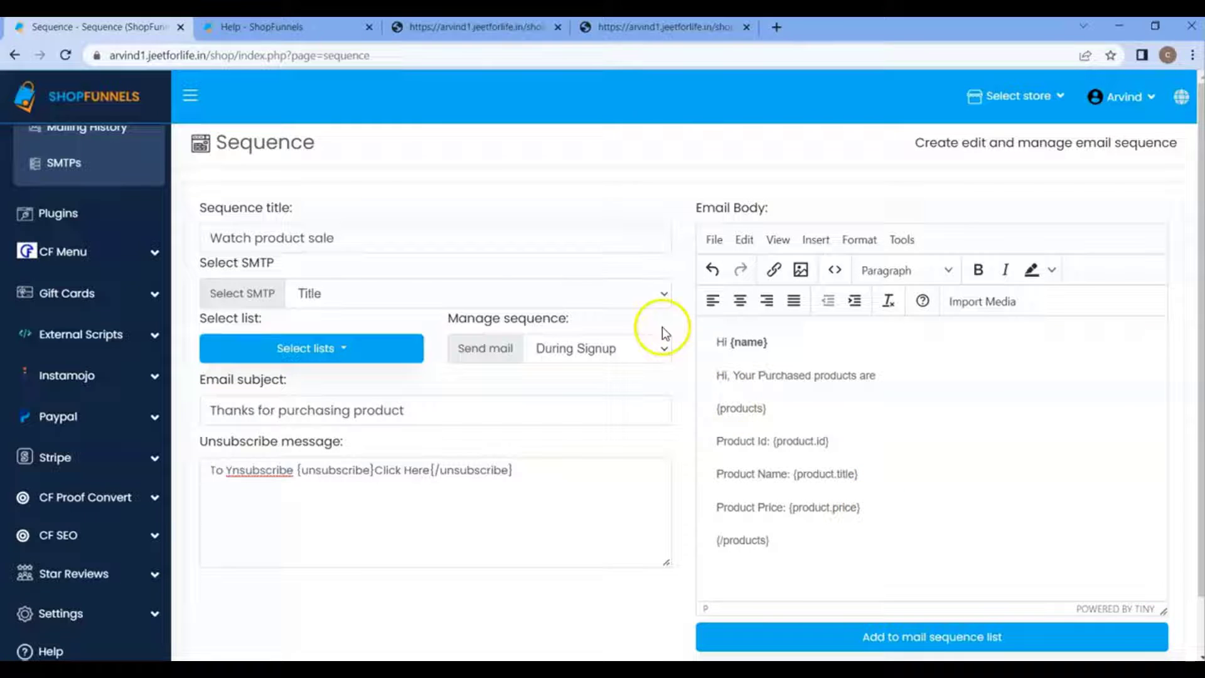
# Step: Copy the {product.currency_symbol} placeholder from the help guide
pyautogui.click(347, 36)
pyautogui.scroll(5, 628, 376)
pyautogui.moveTo(629, 475); pyautogui.dragTo(595, 475)
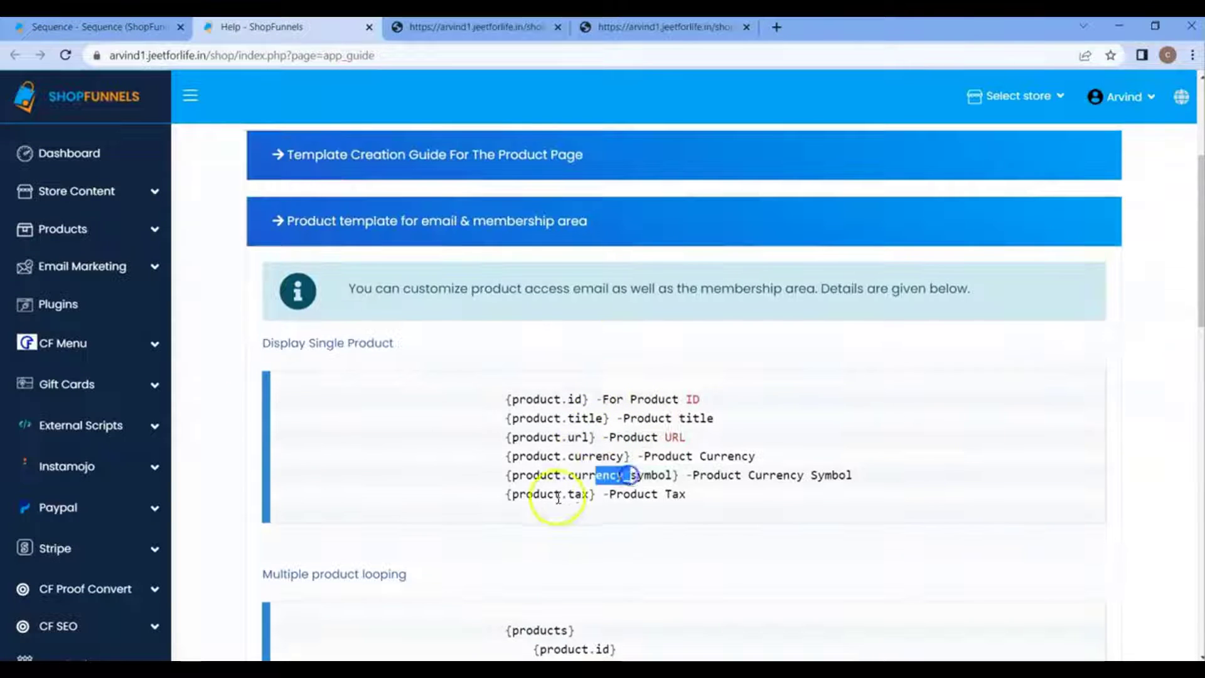
pyautogui.moveTo(505, 475); pyautogui.dragTo(676, 475)
pyautogui.click(140, 28)
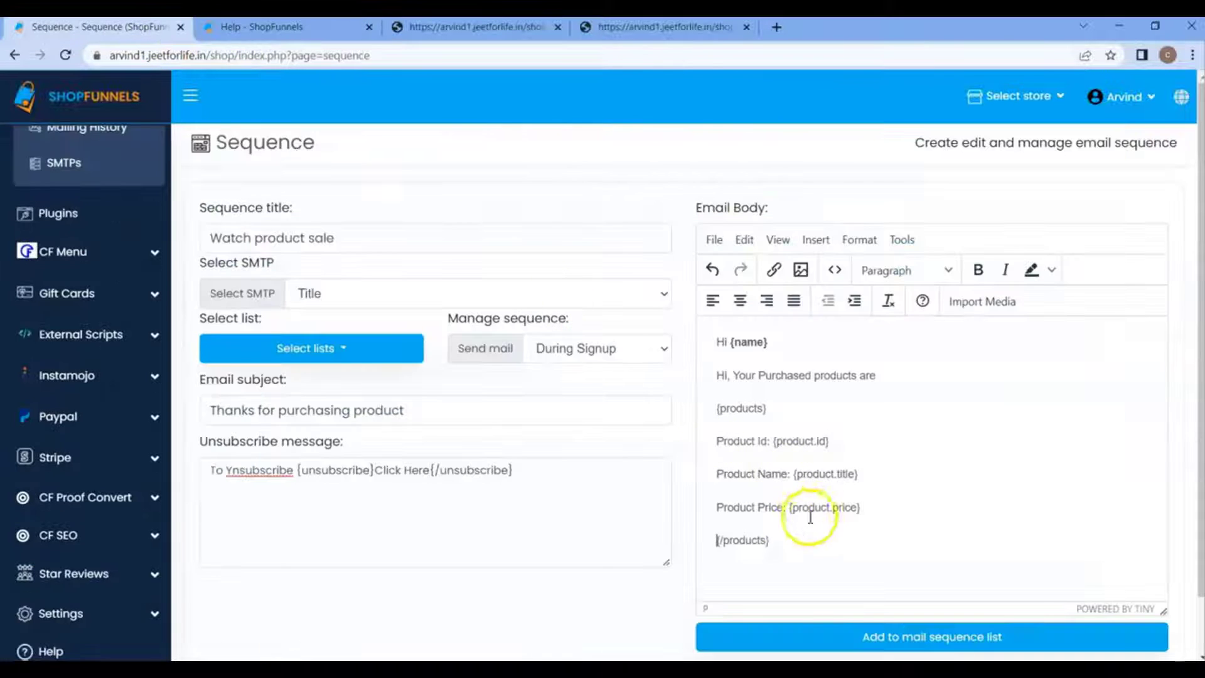
# Step: Insert {product.currency_symbol} before {product.price} on the Product Price line and clear its formatting
pyautogui.click(785, 510)
pyautogui.click(882, 507)
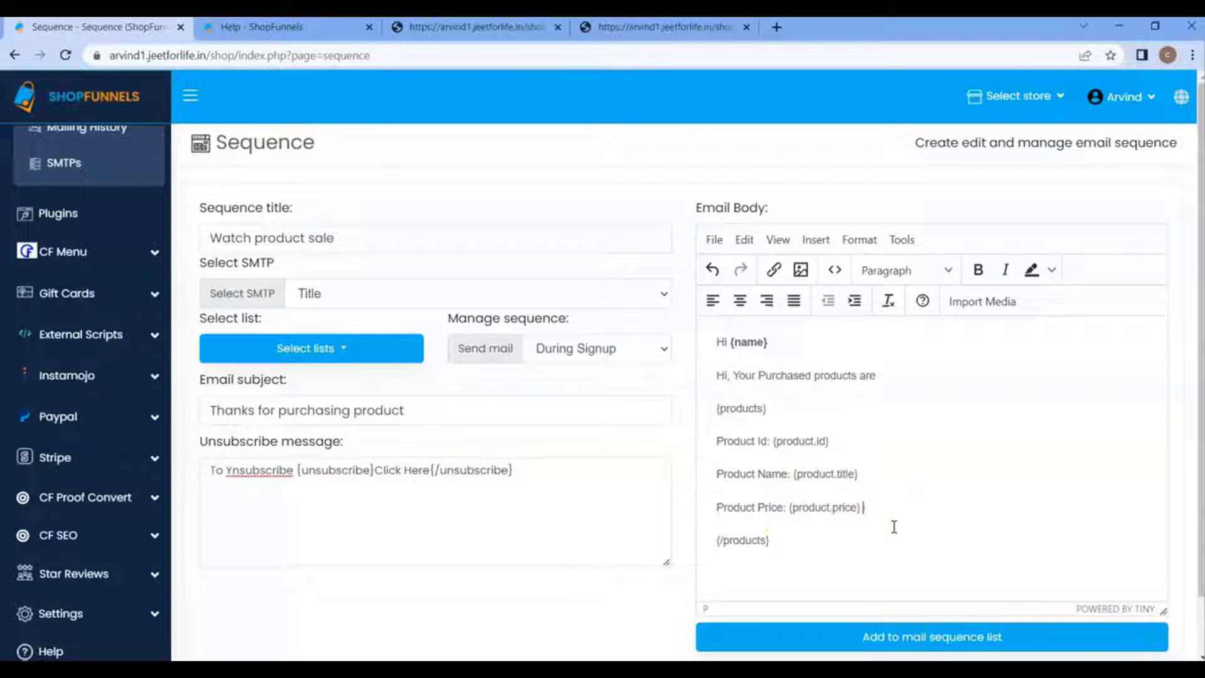
pyautogui.click(788, 508)
pyautogui.write('{product.currency_symbol}')
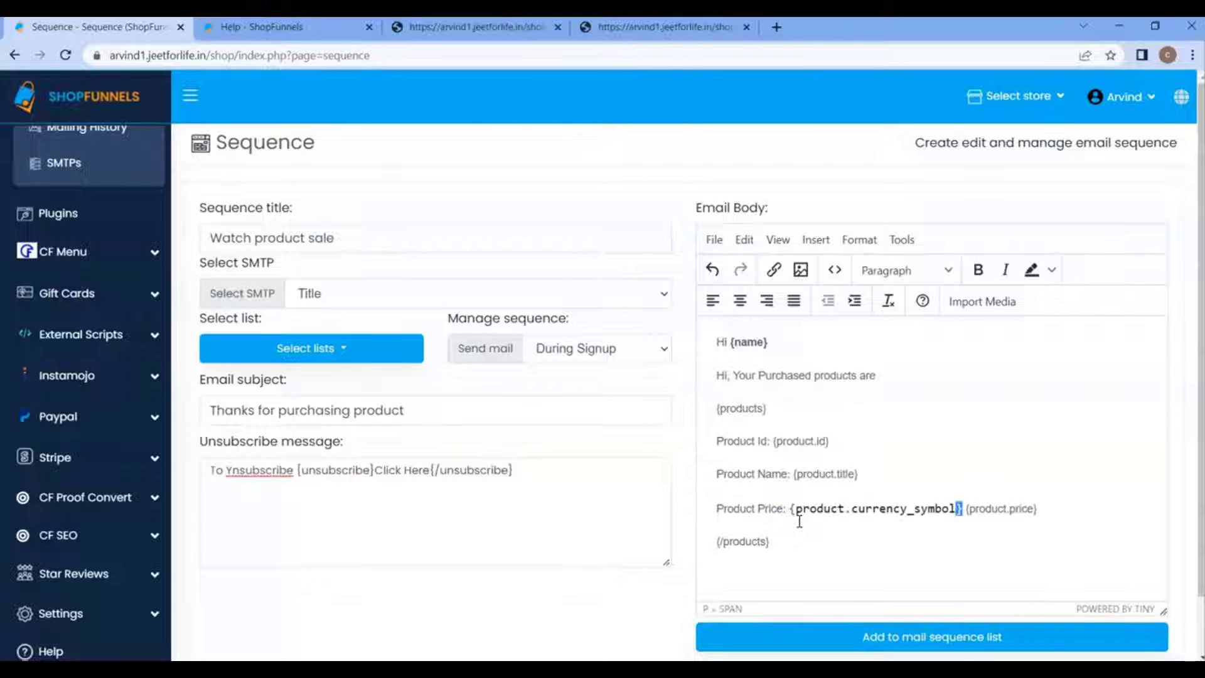
pyautogui.hotkey('shift', 'Left')
pyautogui.hotkey('shift', 'Left')
pyautogui.hotkey('shift', 'Left')
pyautogui.hotkey('shift', 'Left')
pyautogui.hotkey('shift', 'Left')
pyautogui.hotkey('shift', 'Left')
pyautogui.hotkey('shift', 'Left')
pyautogui.hotkey('shift', 'Left')
pyautogui.hotkey('shift', 'Left')
pyautogui.hotkey('shift', 'Left')
pyautogui.hotkey('shift', 'Left')
pyautogui.hotkey('shift', 'Left')
pyautogui.hotkey('shift', 'Left')
pyautogui.hotkey('shift', 'Left')
pyautogui.hotkey('shift', 'Left')
pyautogui.hotkey('shift', 'Left')
pyautogui.hotkey('shift', 'Left')
pyautogui.hotkey('shift', 'Left')
pyautogui.hotkey('shift', 'Left')
pyautogui.hotkey('shift', 'Left')
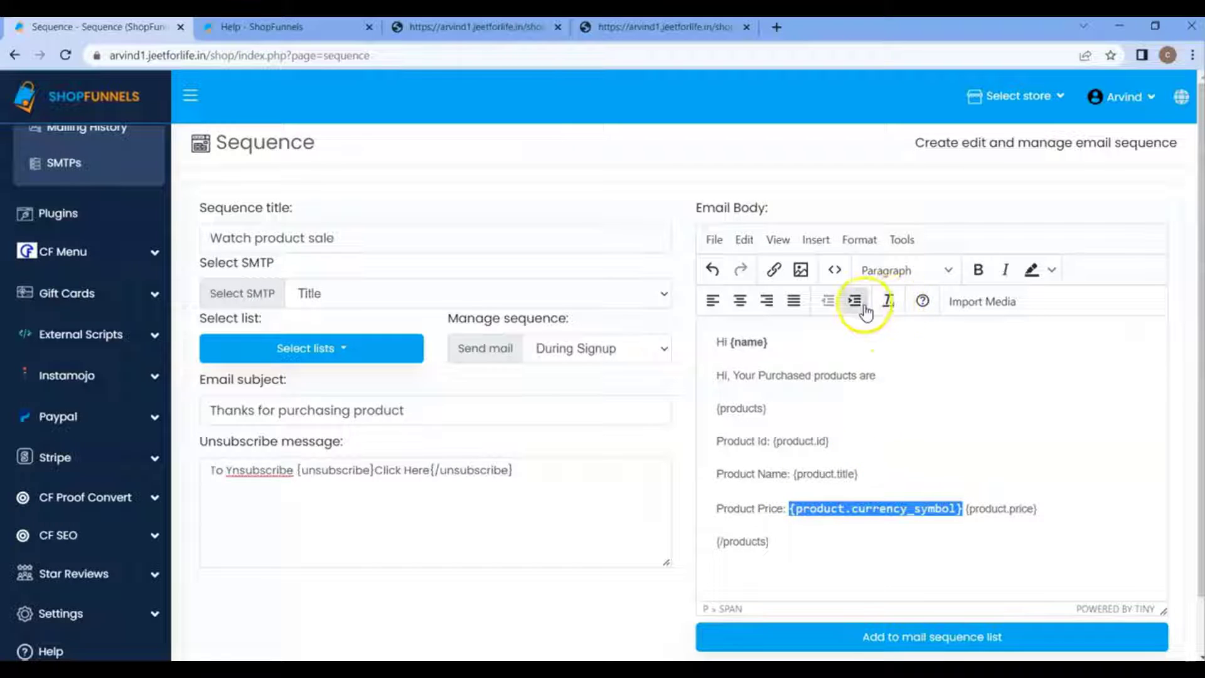
pyautogui.click(887, 302)
pyautogui.click(920, 503)
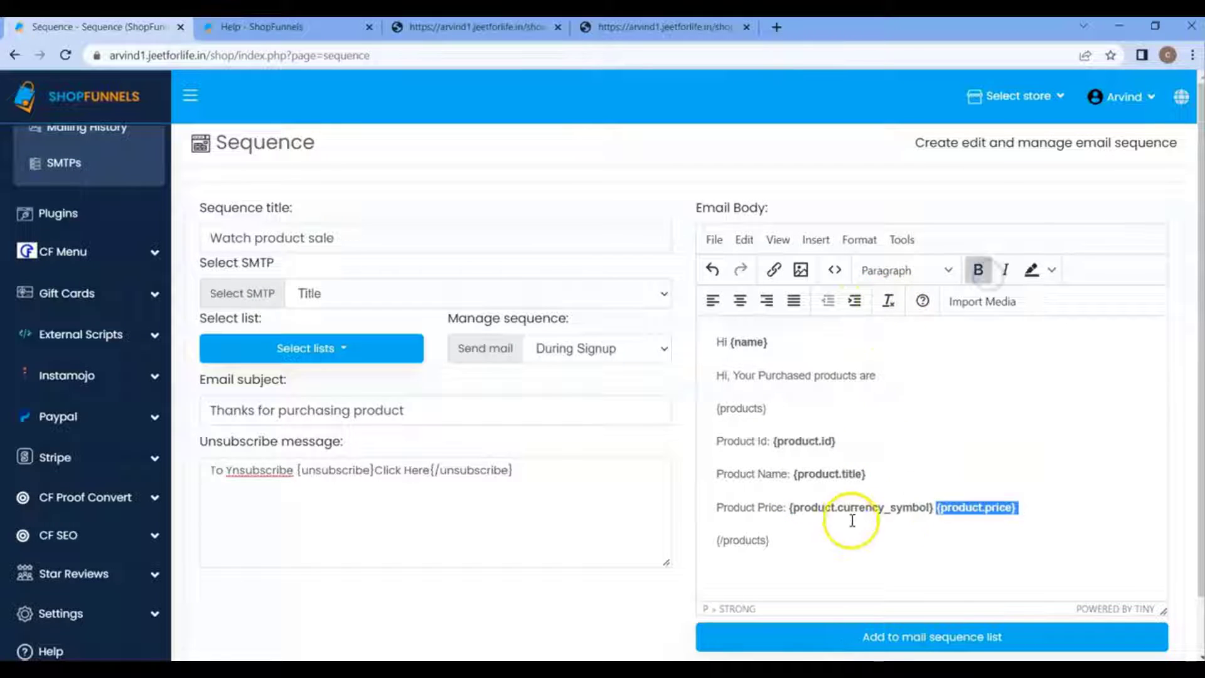
pyautogui.click(852, 521)
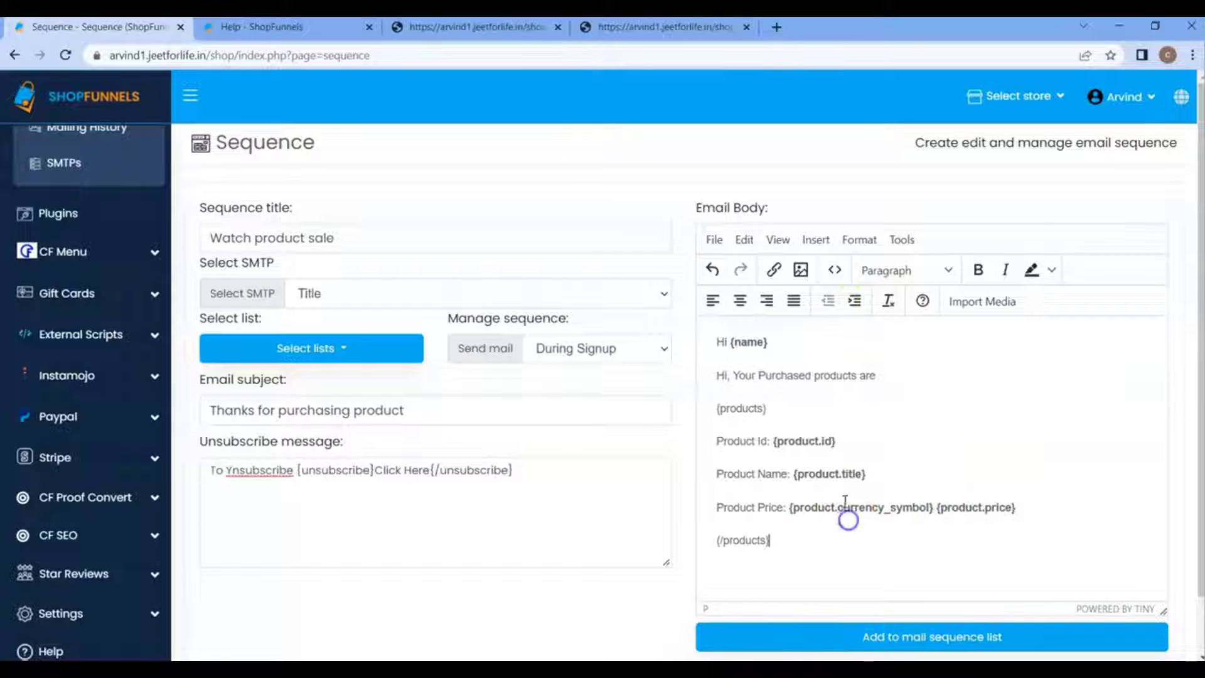
pyautogui.scroll(-1, 836, 473)
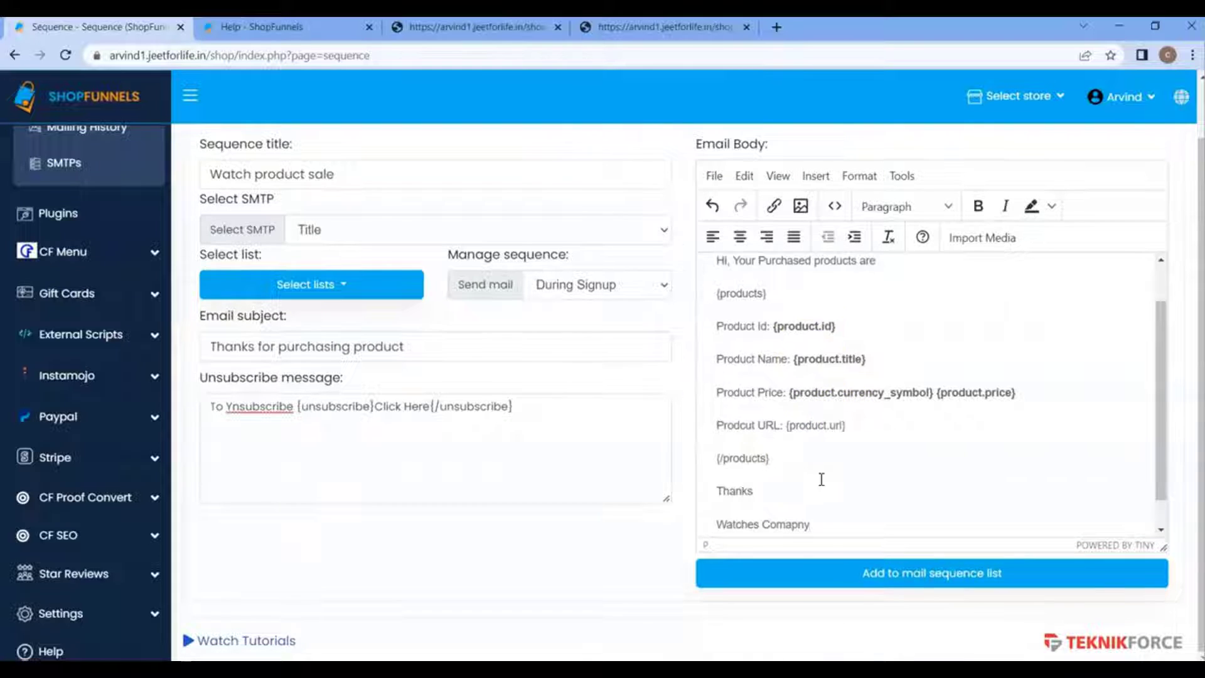
pyautogui.scroll(1, 821, 479)
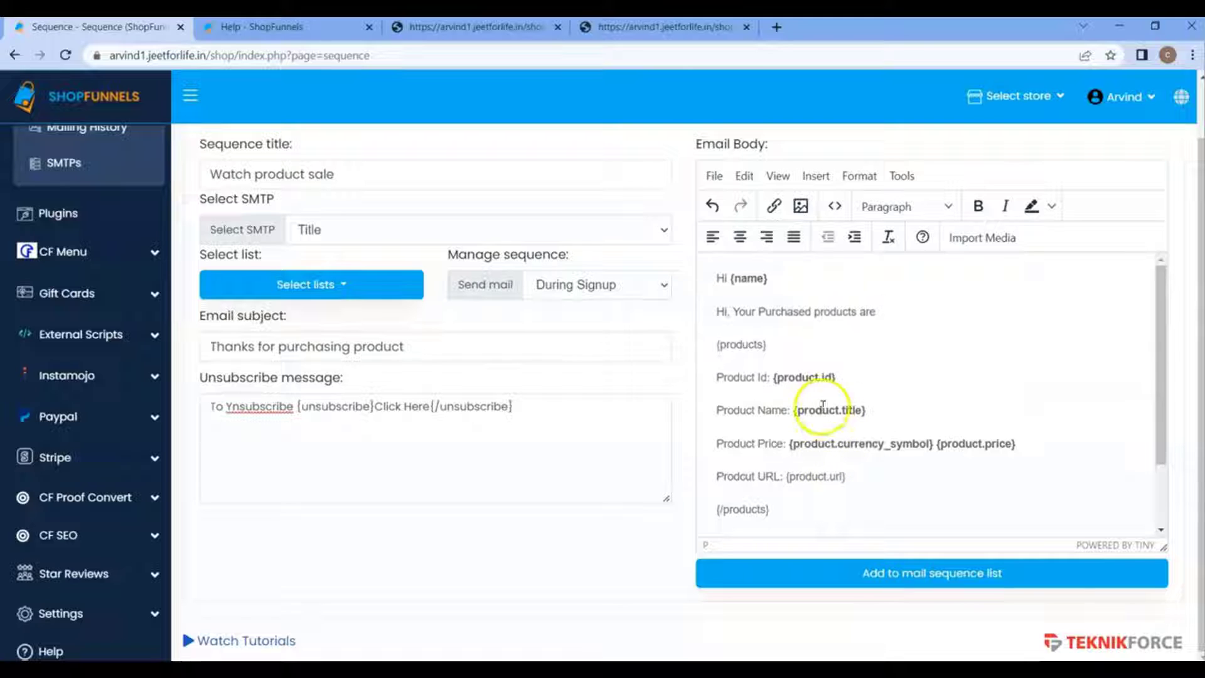
pyautogui.scroll(-2, 893, 423)
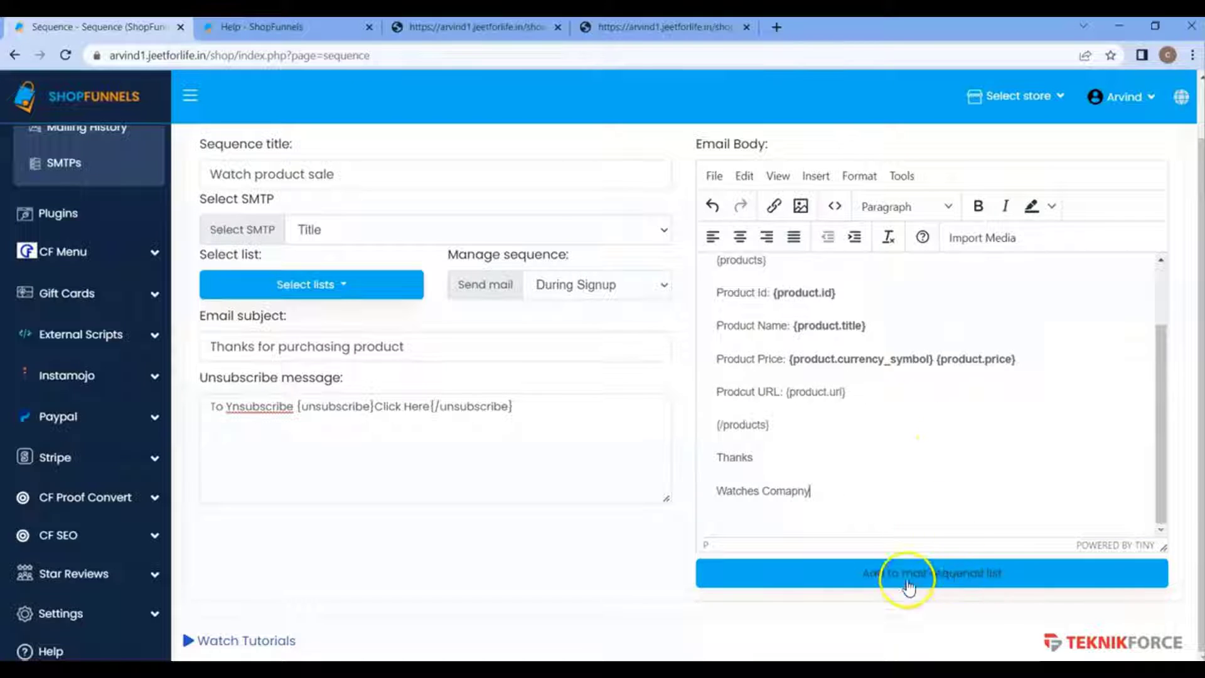
# Step: Correct the unsubscribe text to 'To Unsubscribe' and save the Watch product sale sequence
pyautogui.click(231, 407)
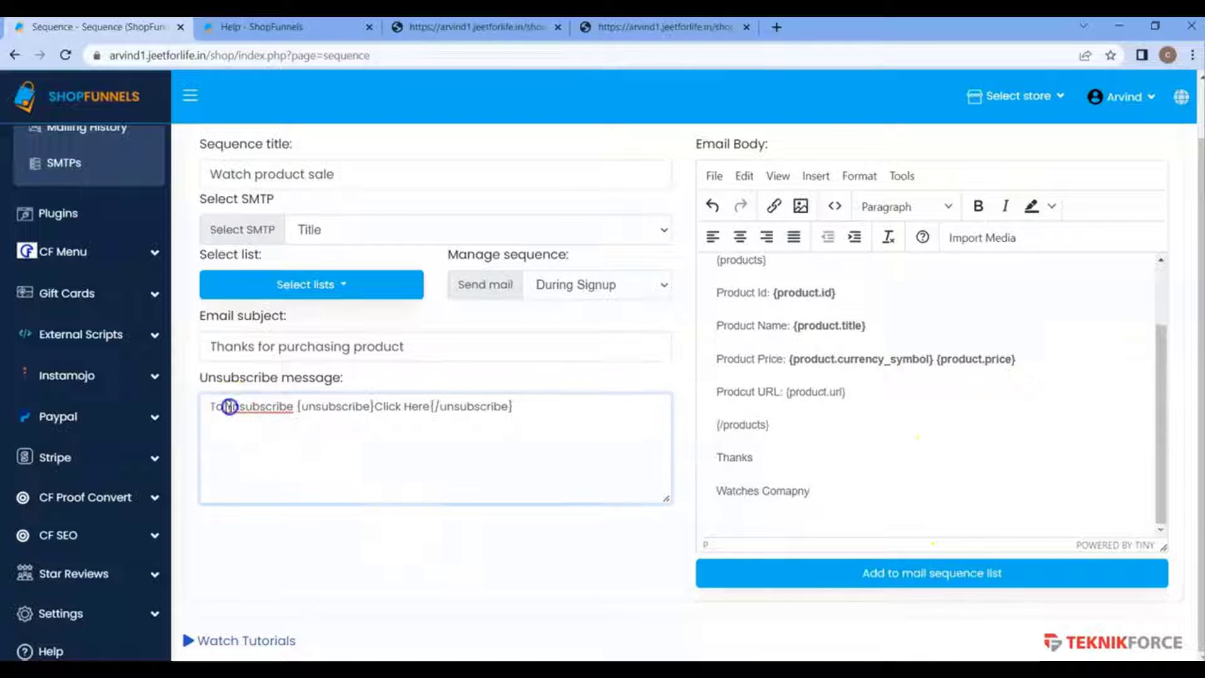
pyautogui.press('BackSpace')
pyautogui.write('u')
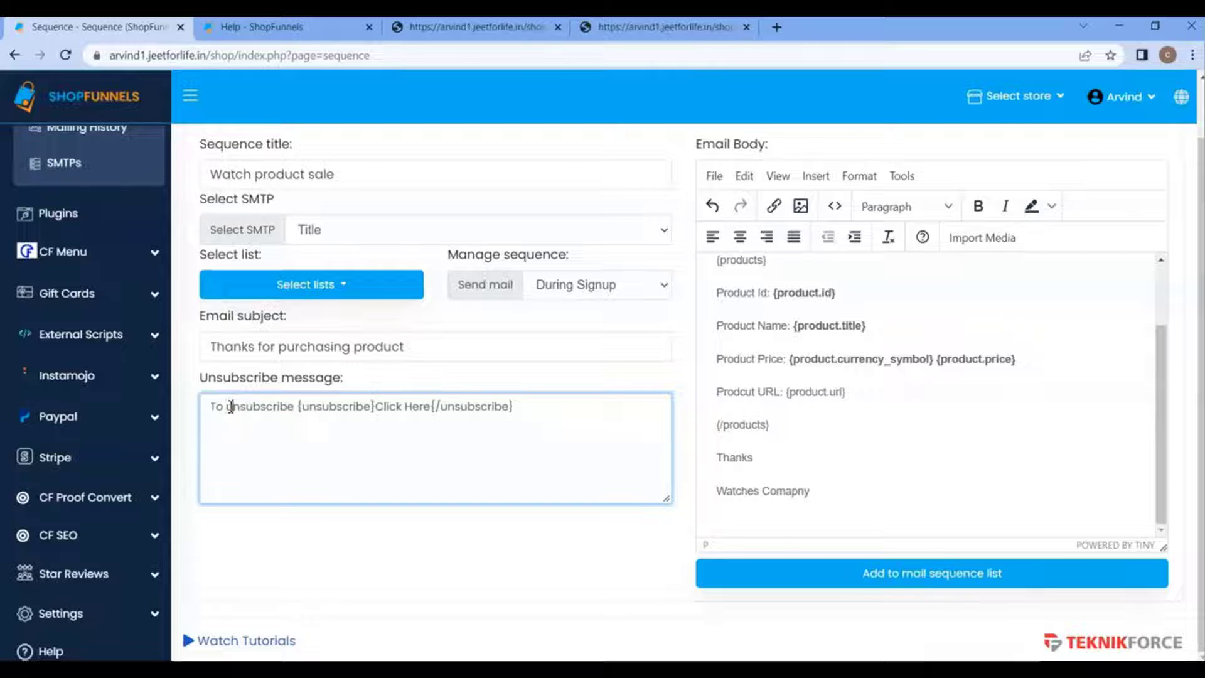
pyautogui.write('=')
pyautogui.press('BackSpace')
pyautogui.press('BackSpace')
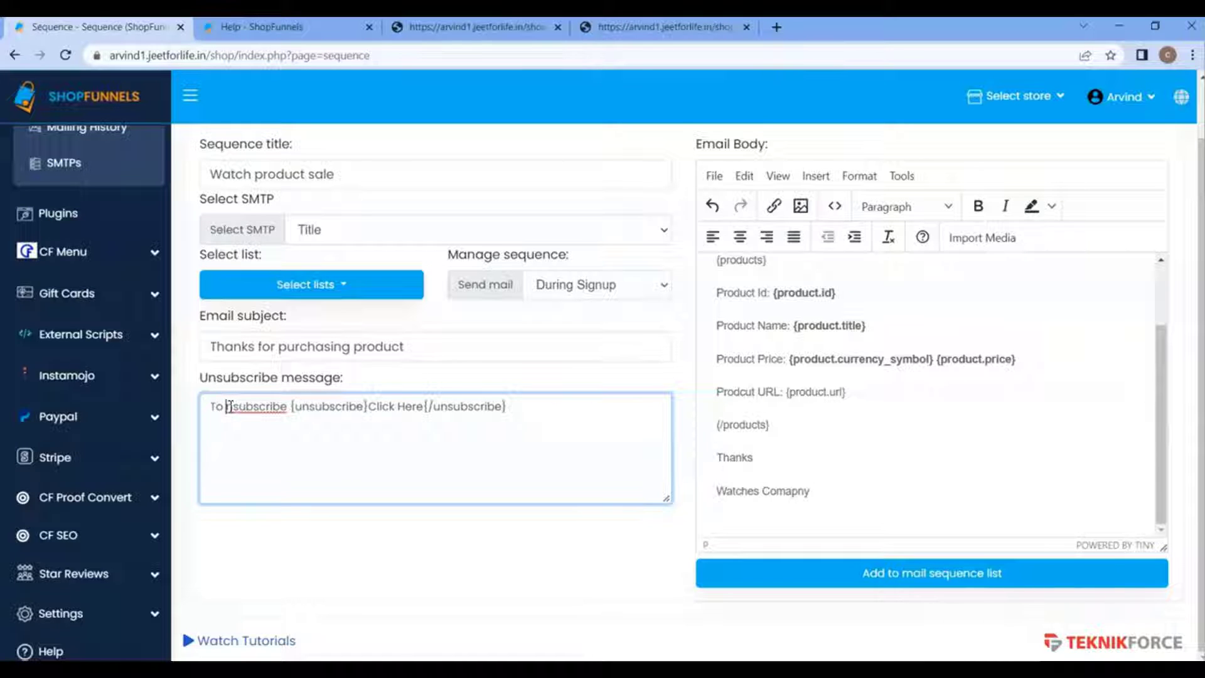
pyautogui.write('Un')
pyautogui.click(573, 521)
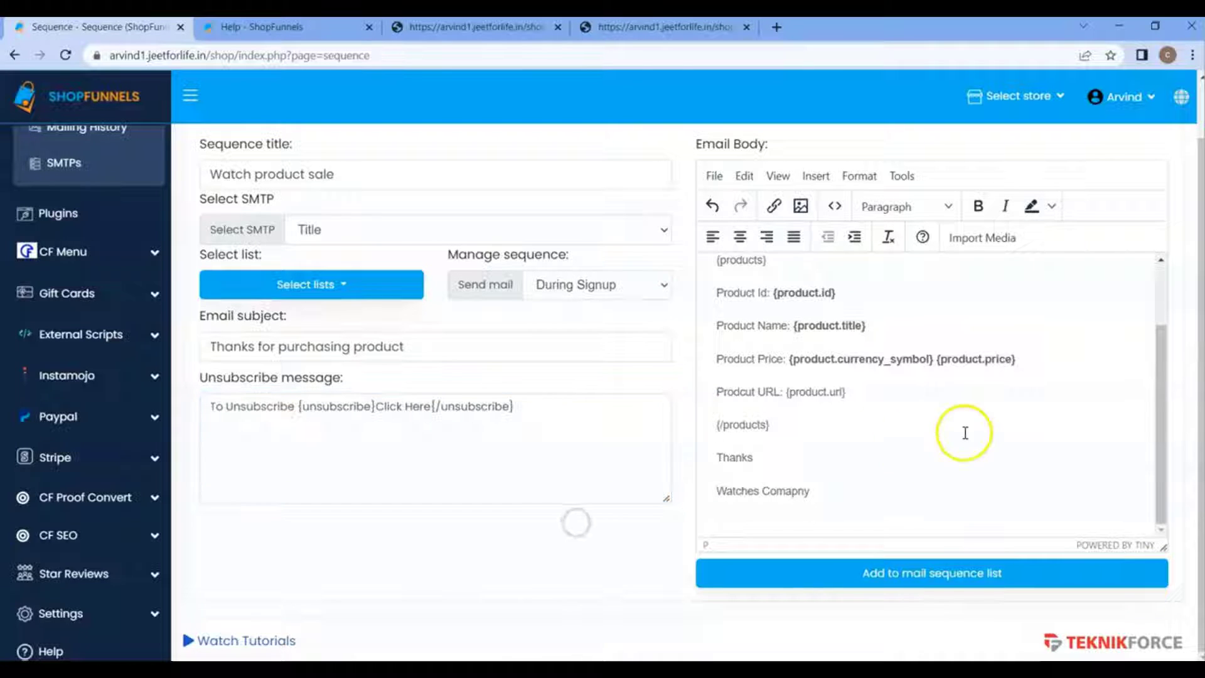
pyautogui.click(912, 574)
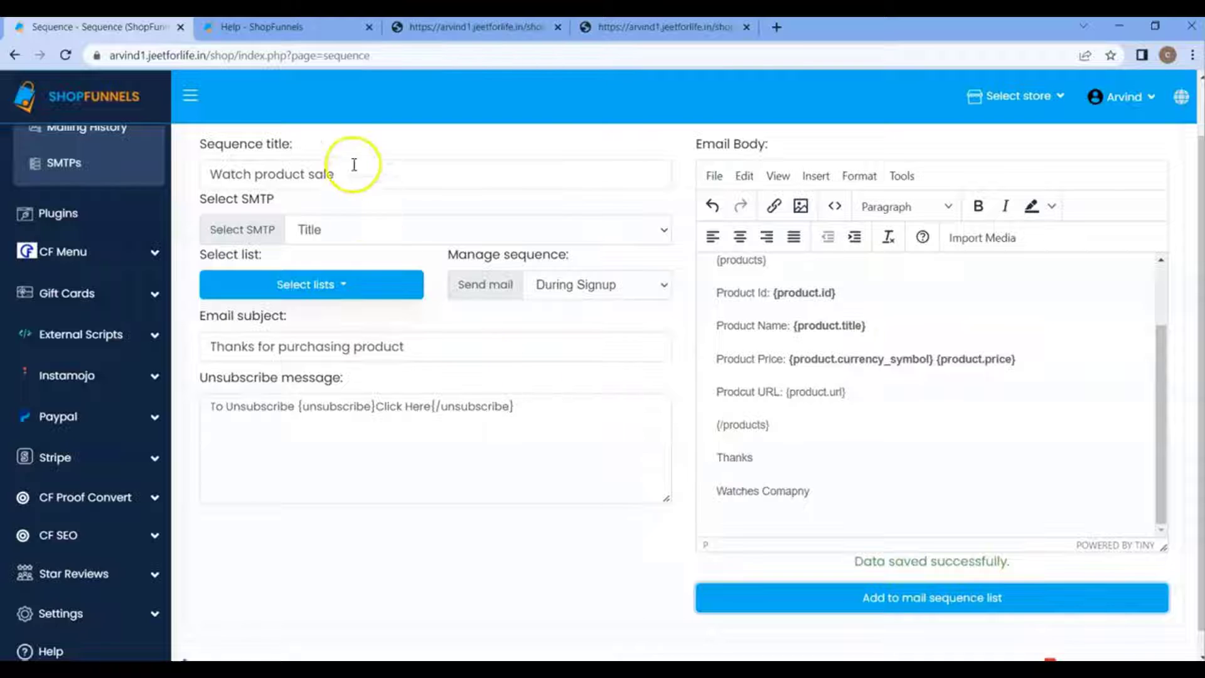
pyautogui.scroll(5, 101, 220)
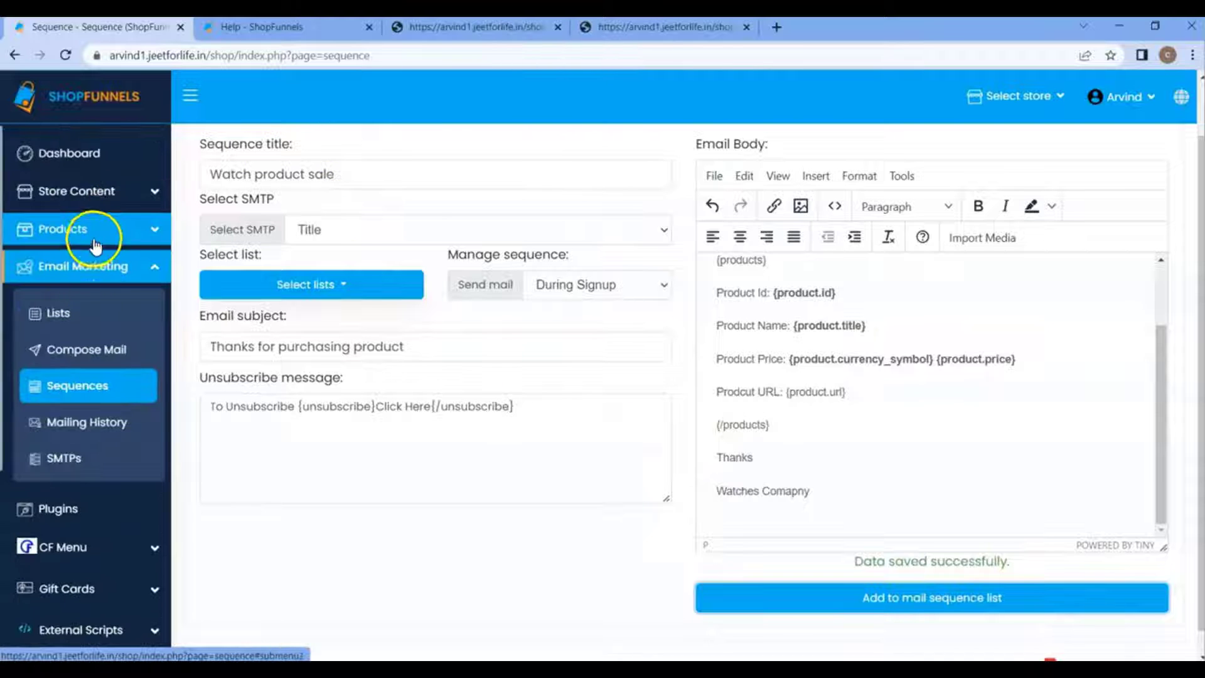
# Step: Open the watches store for editing from Store Content > Store
pyautogui.click(102, 192)
pyautogui.click(101, 240)
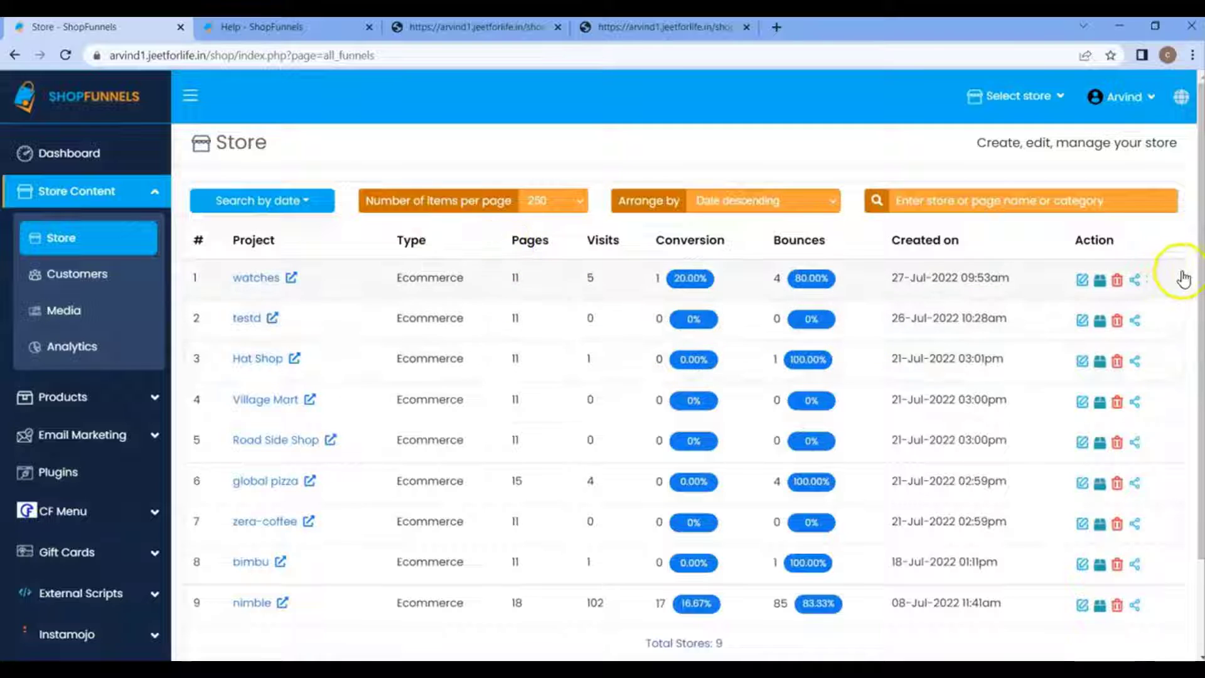
pyautogui.click(1081, 281)
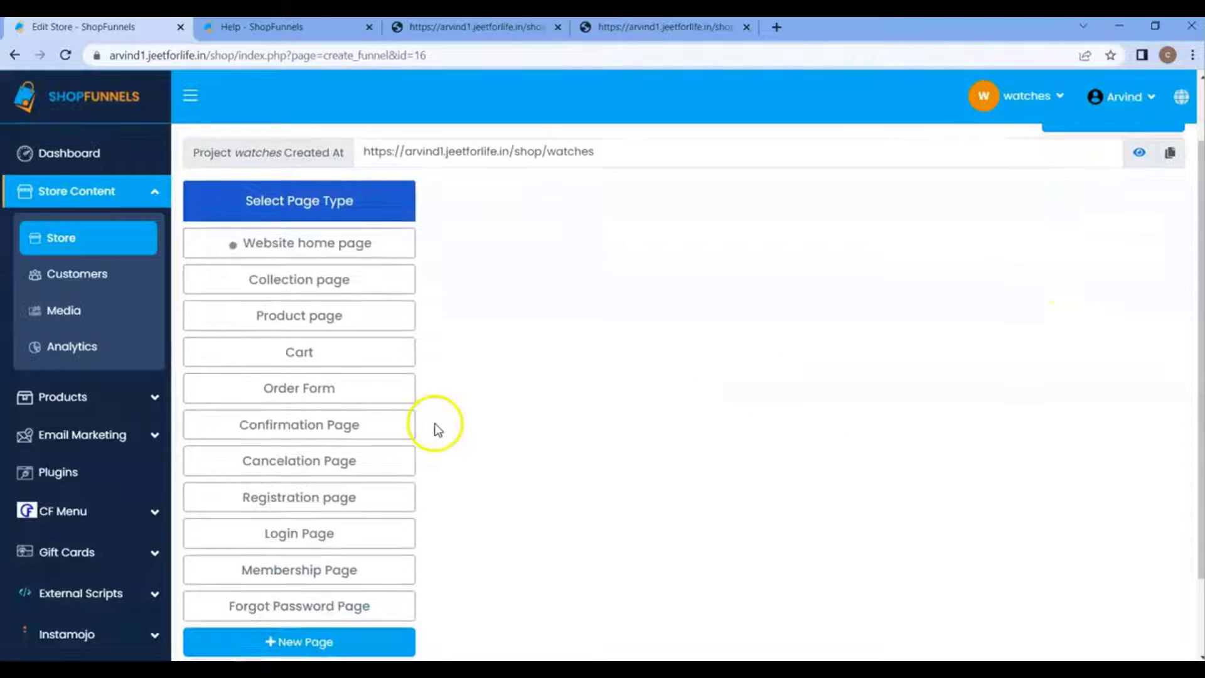
# Step: Open the page settings of the watches store's Order Form page
pyautogui.click(338, 388)
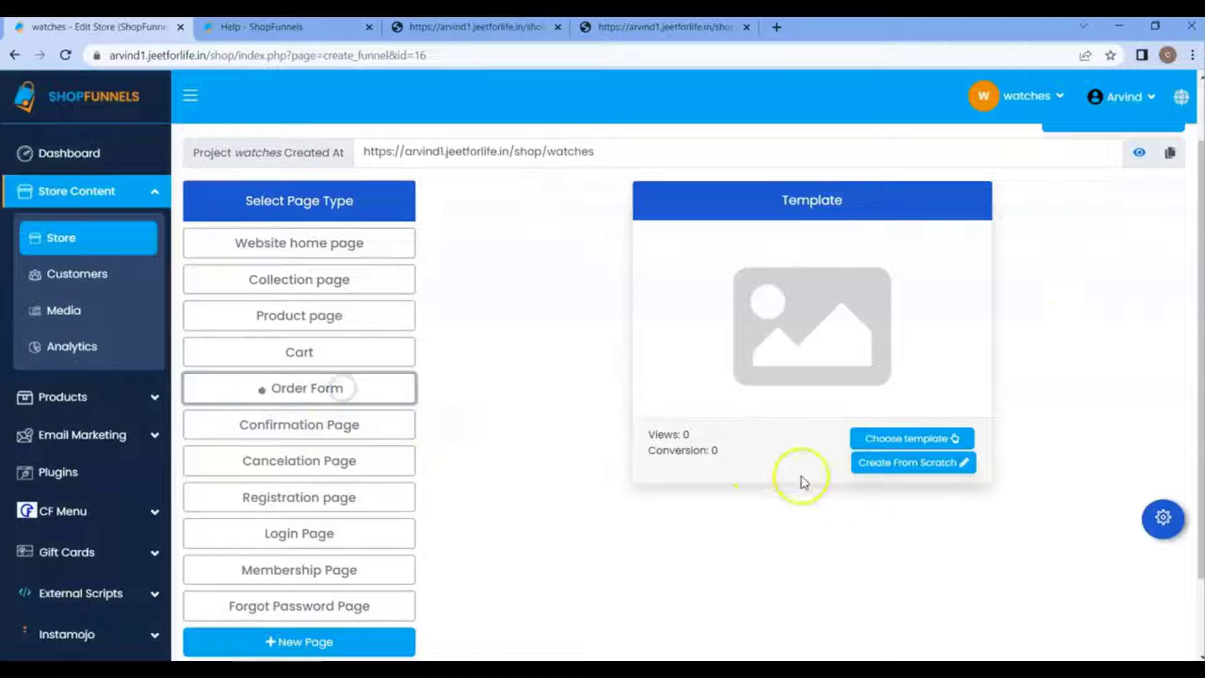
pyautogui.click(1162, 517)
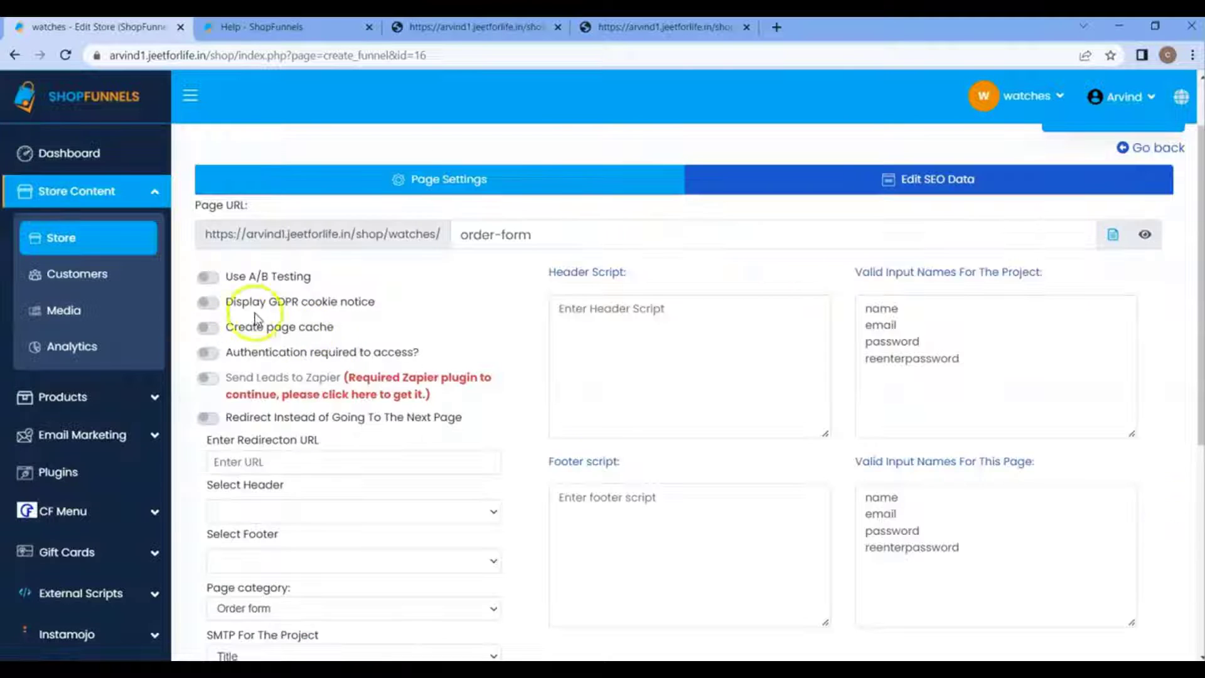
pyautogui.scroll(-3, 417, 362)
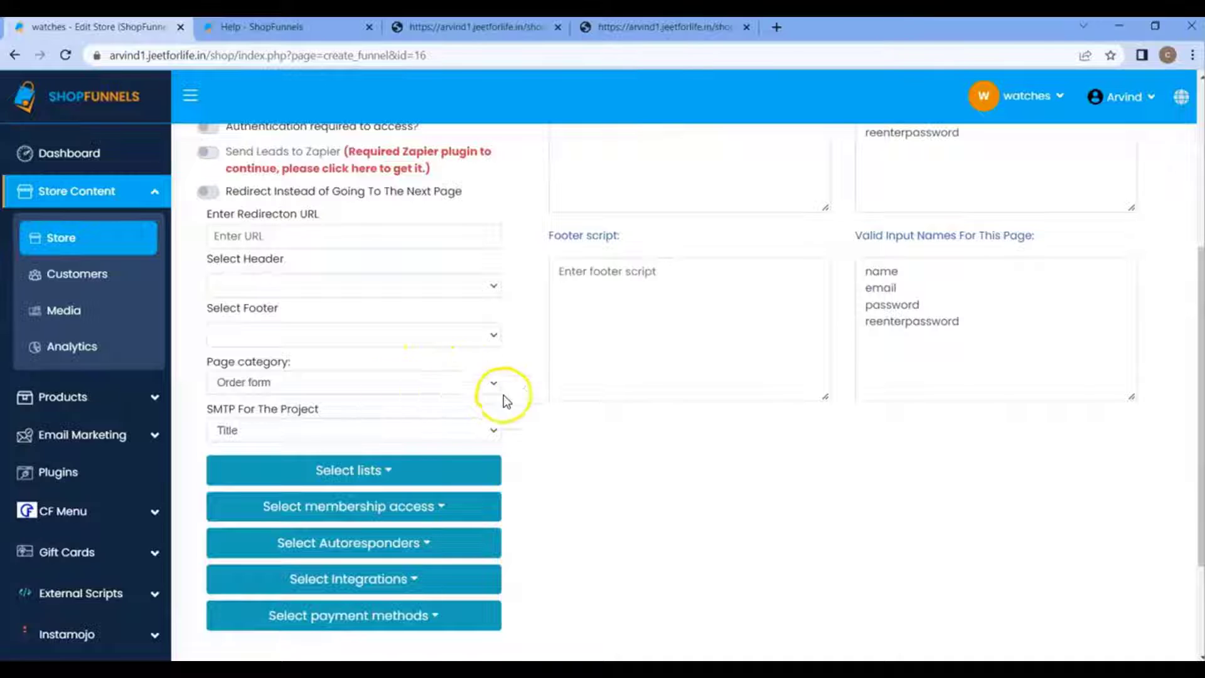
pyautogui.scroll(-2, 326, 423)
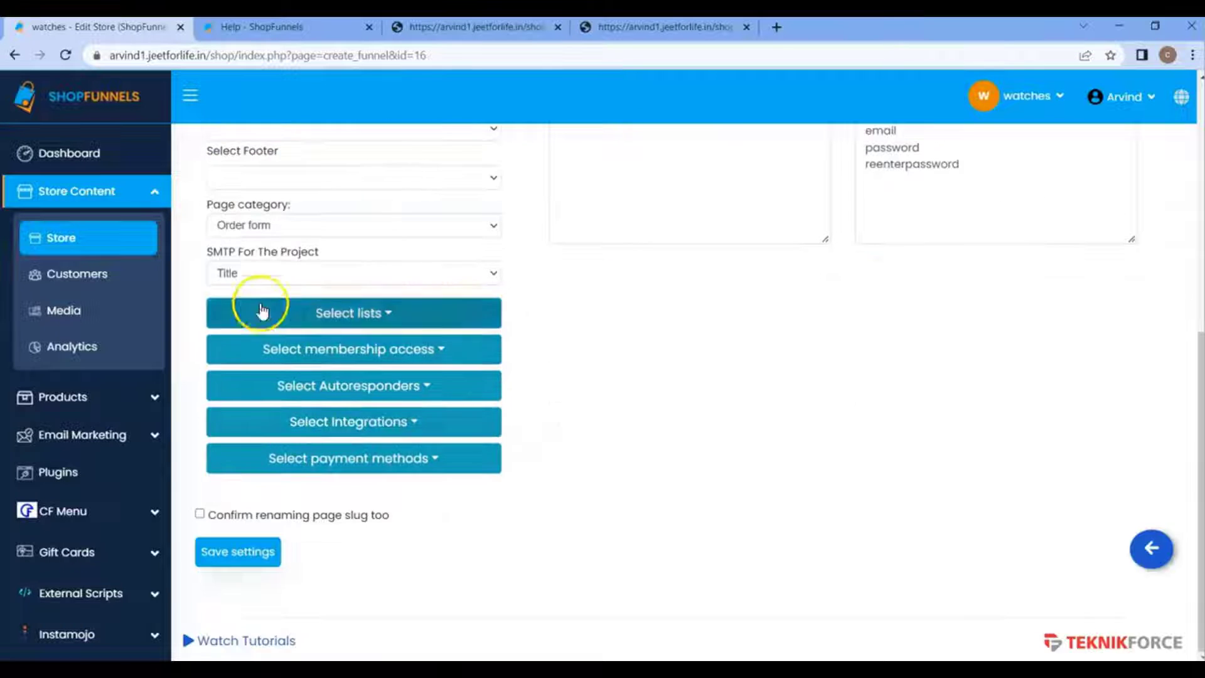
# Step: Keep Title as the SMTP mailer and set the order form's customer list
pyautogui.click(286, 274)
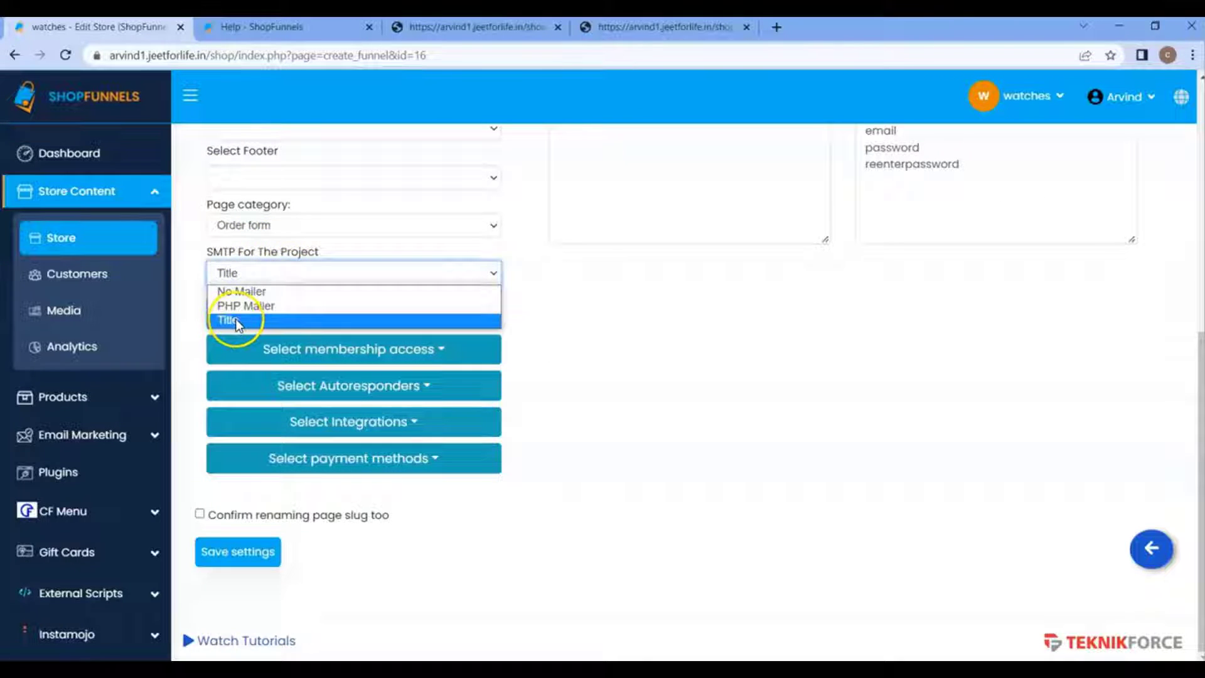
pyautogui.click(237, 322)
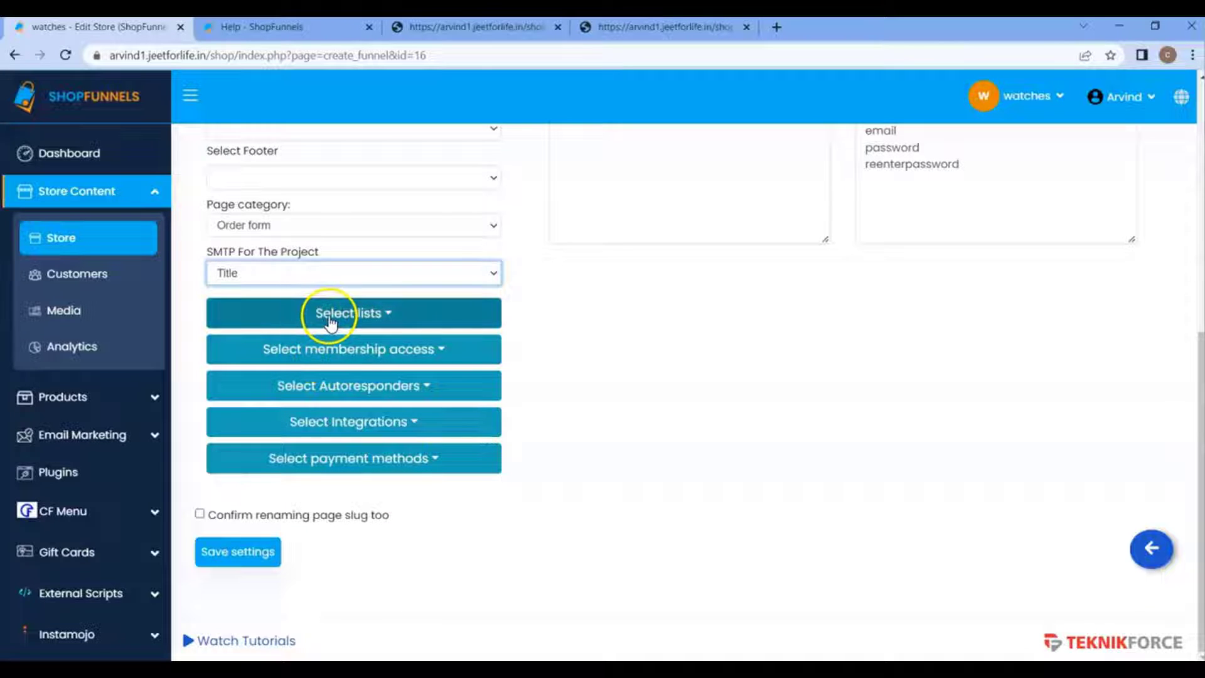
pyautogui.click(370, 316)
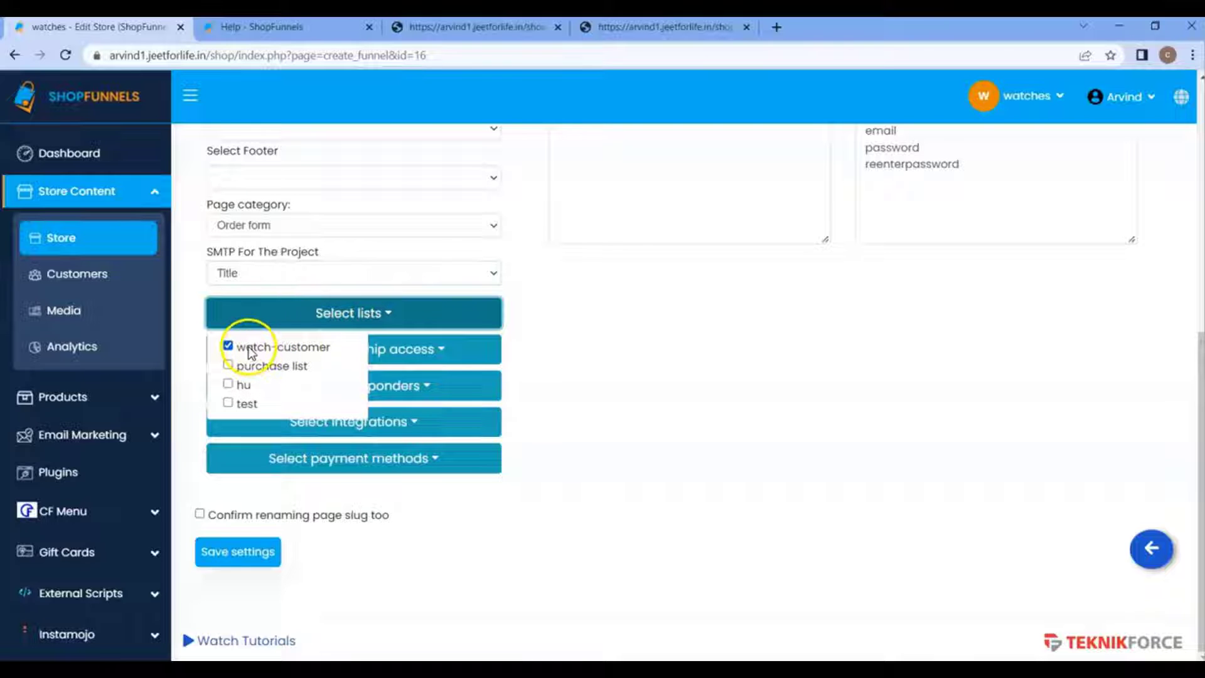
pyautogui.click(371, 491)
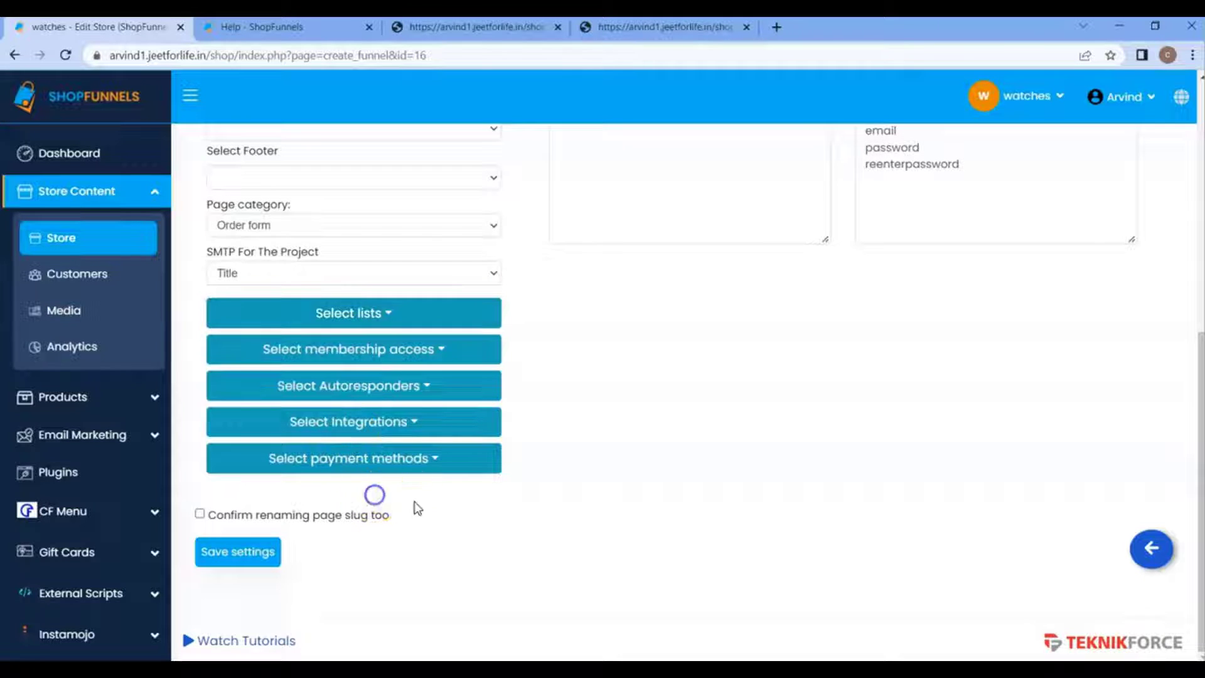
# Step: Choose Cash On Delivary as the payment method and save the order form settings
pyautogui.click(353, 466)
pyautogui.scroll(-1, 350, 463)
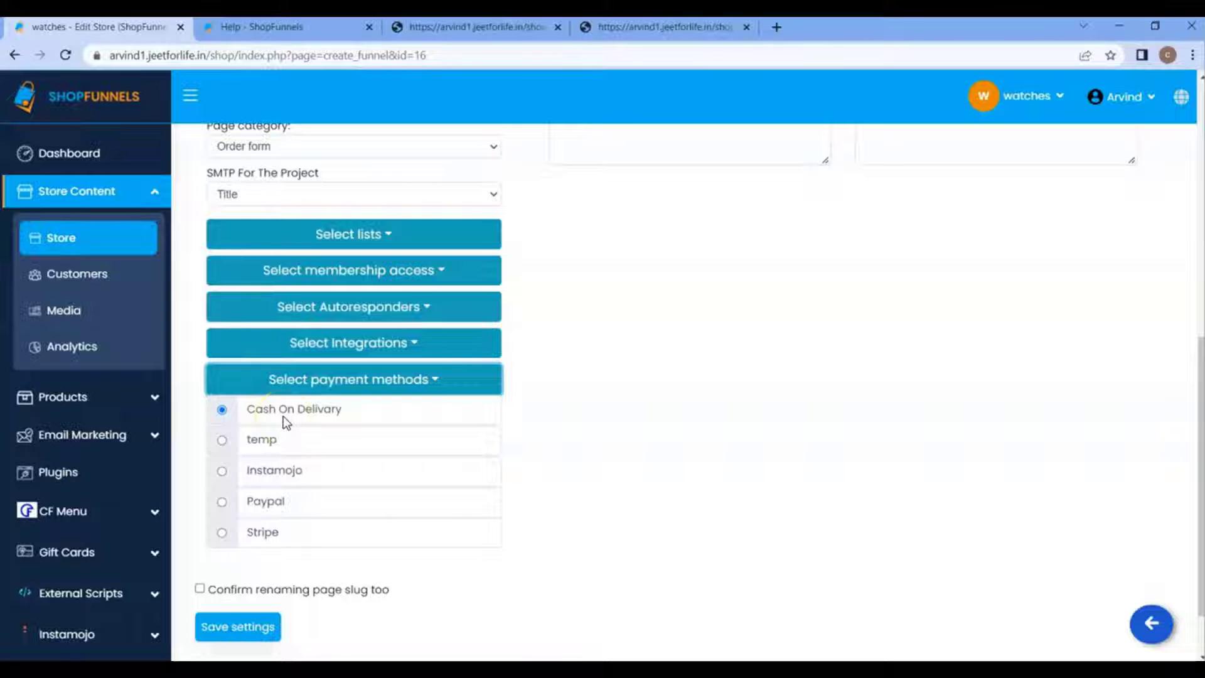
pyautogui.moveTo(274, 470); pyautogui.dragTo(286, 471)
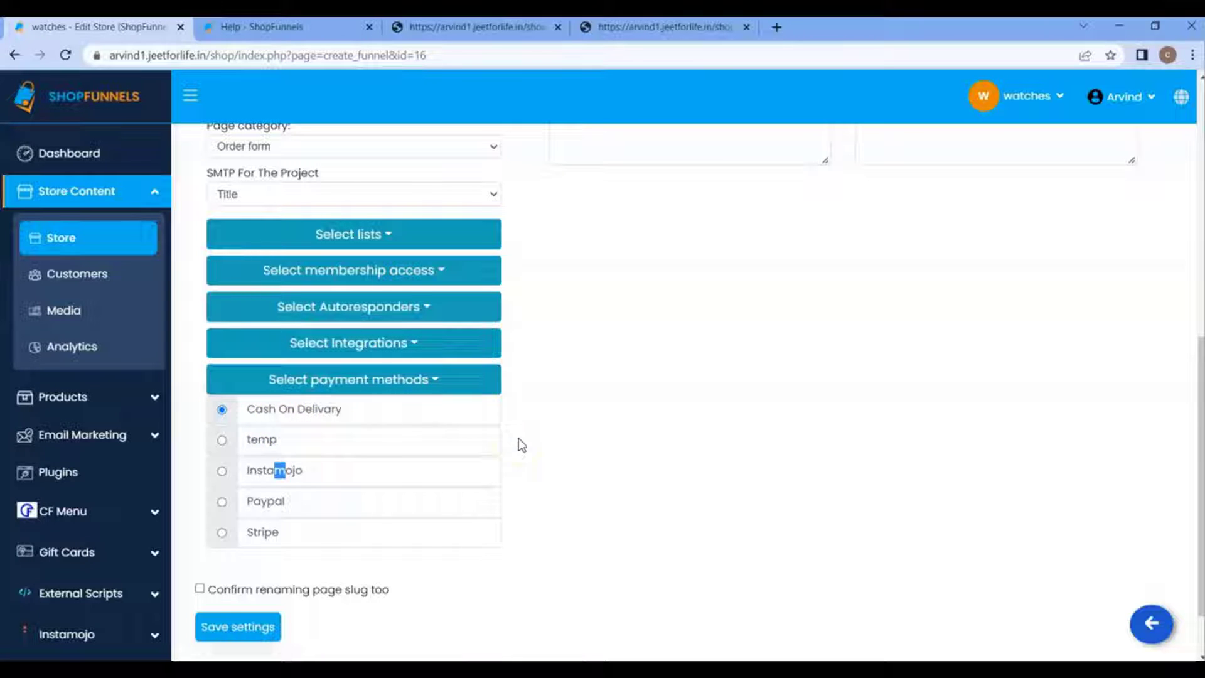
pyautogui.click(255, 438)
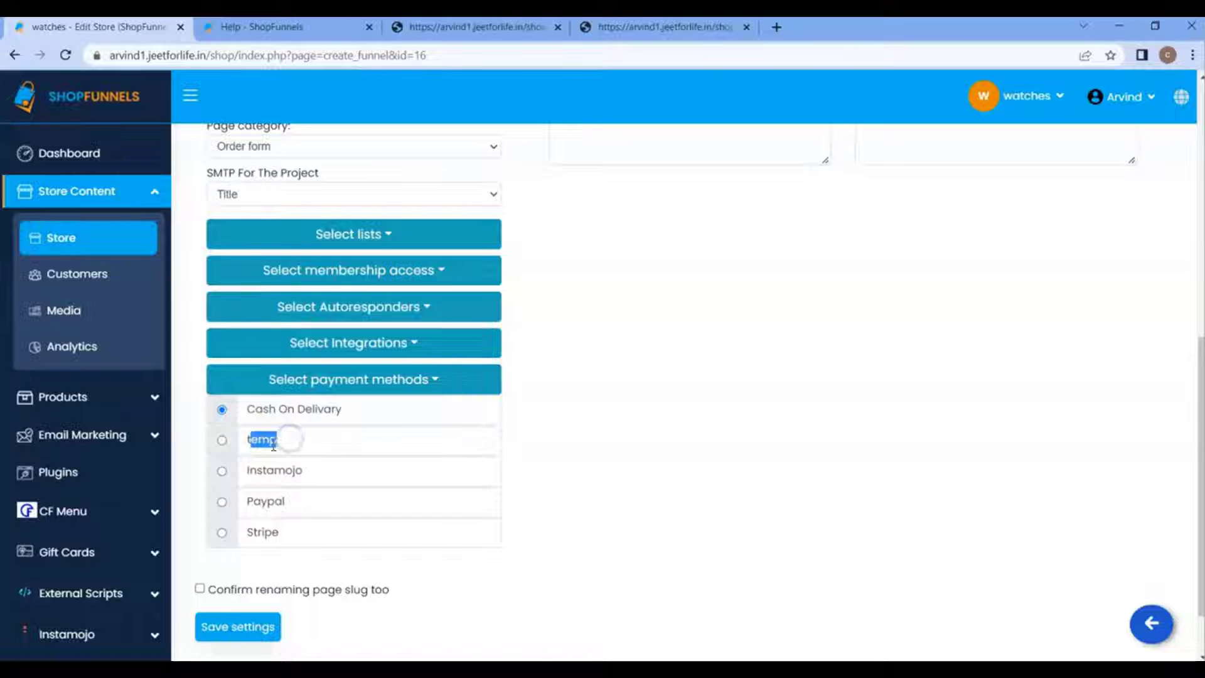
pyautogui.click(340, 378)
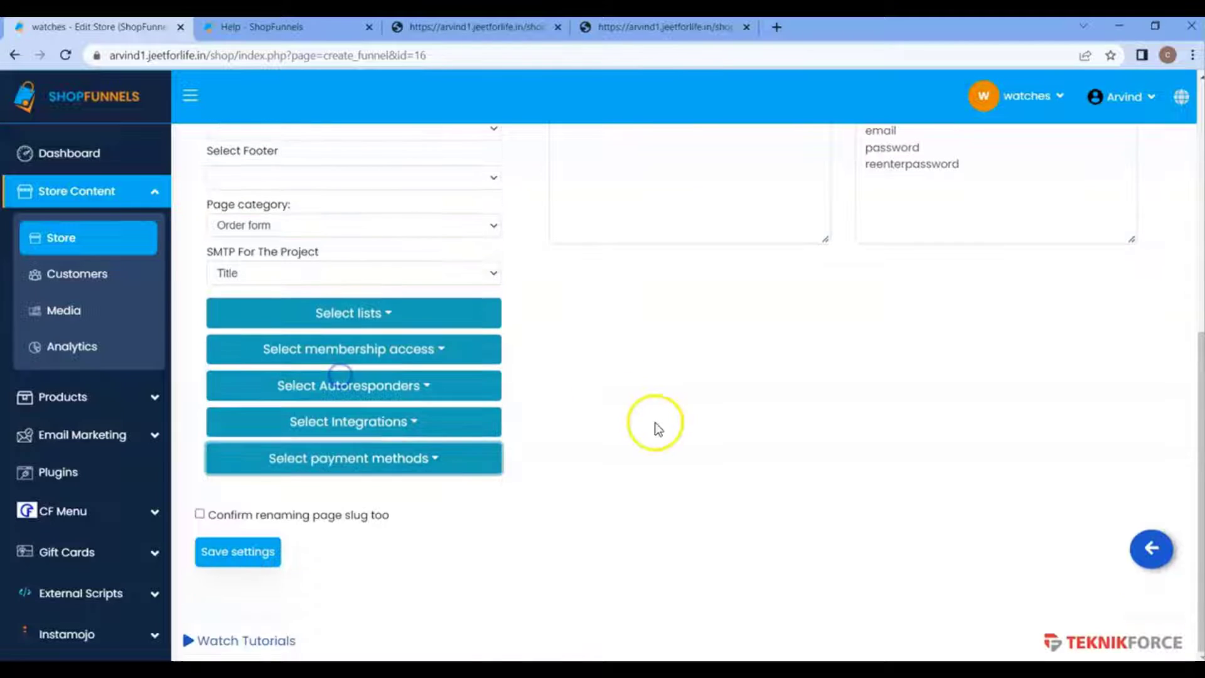
pyautogui.click(269, 562)
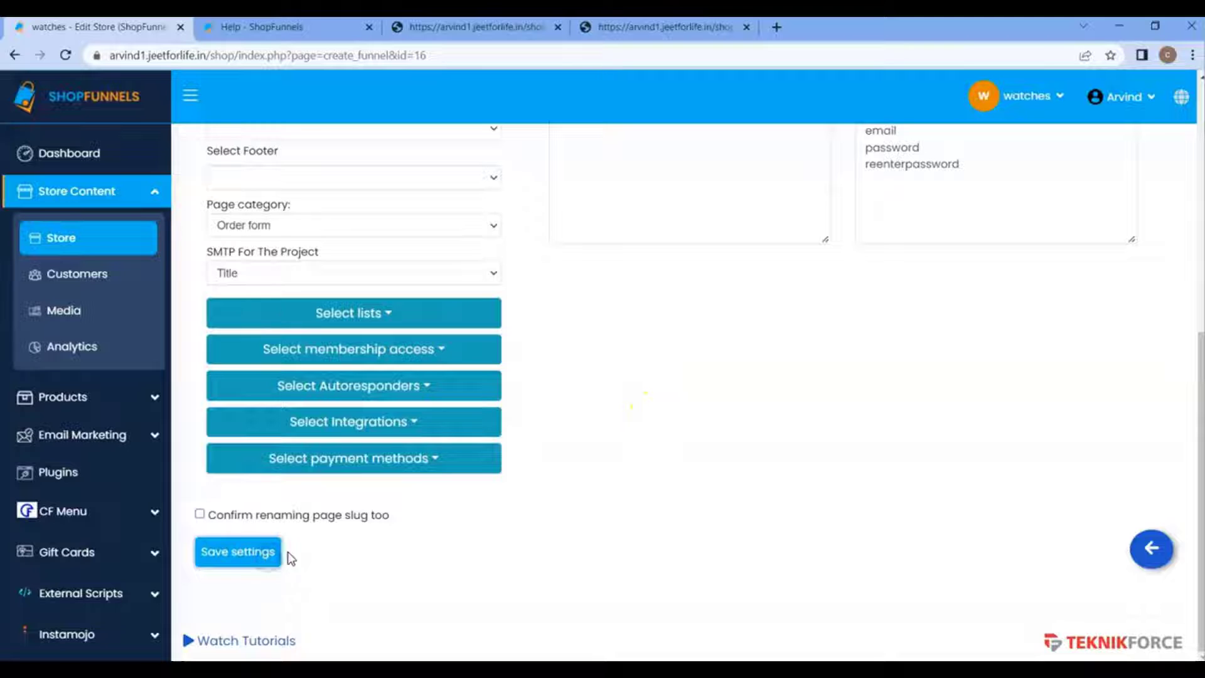
# Step: Reload the live watches store and buy the Blue Dial Stainless Steel Strap Watch
pyautogui.click(445, 30)
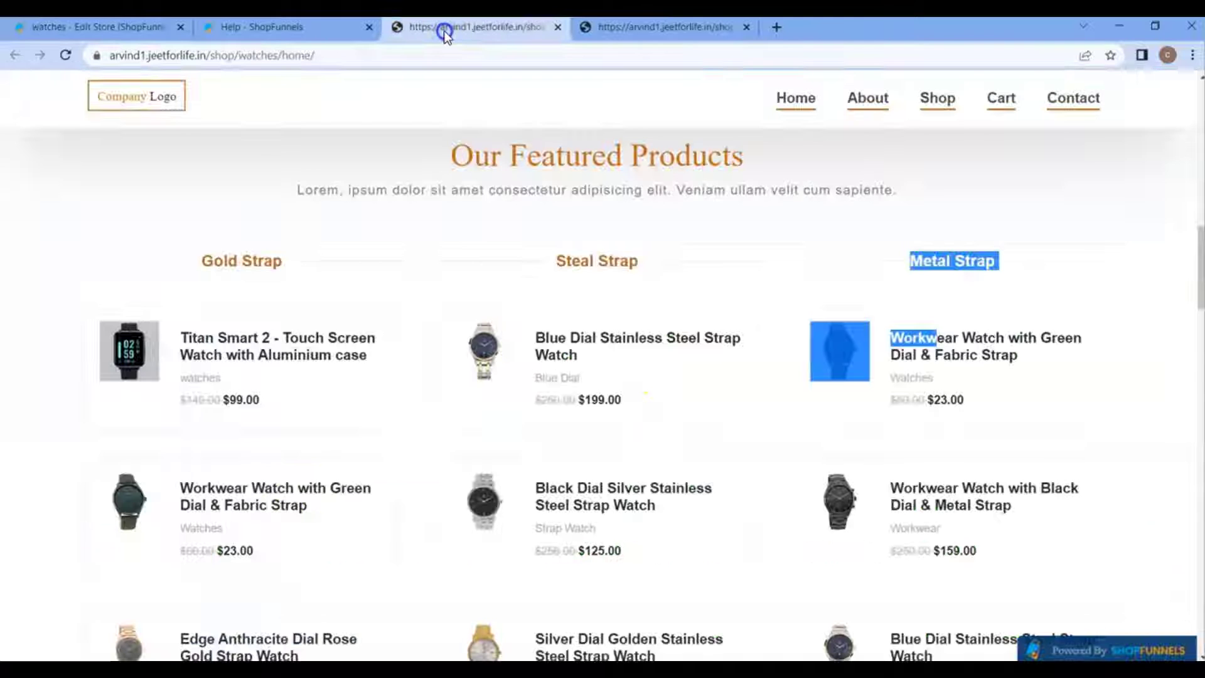
pyautogui.scroll(10, 234, 336)
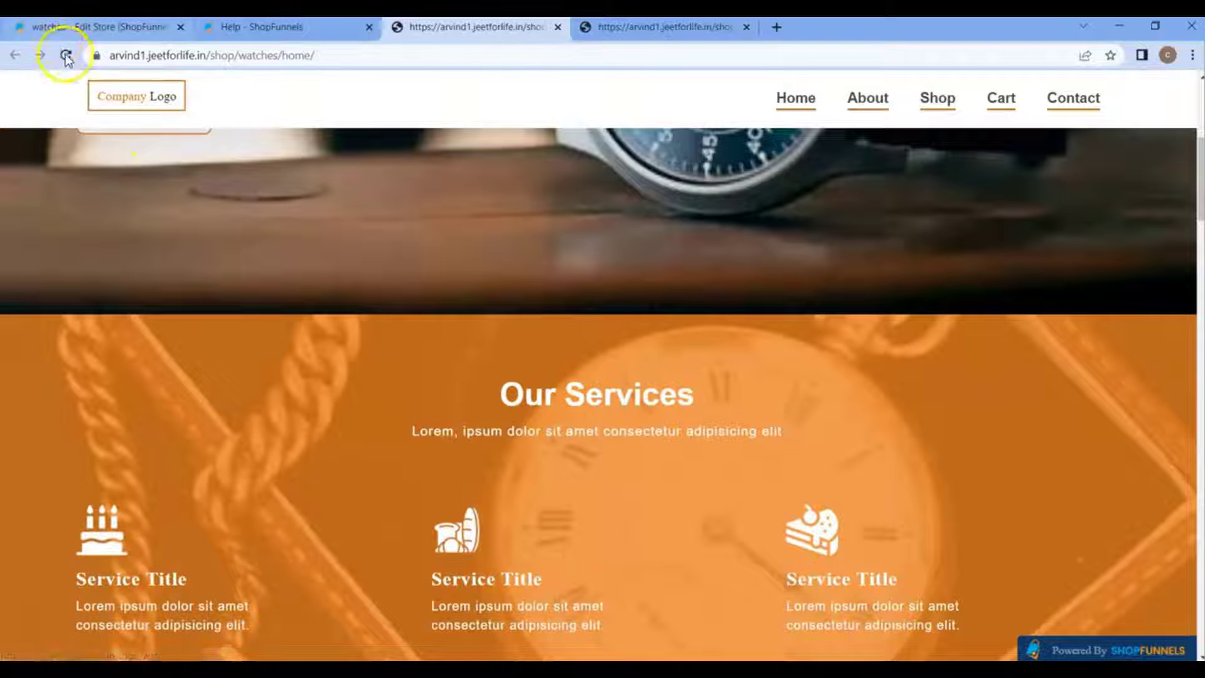
pyautogui.click(66, 56)
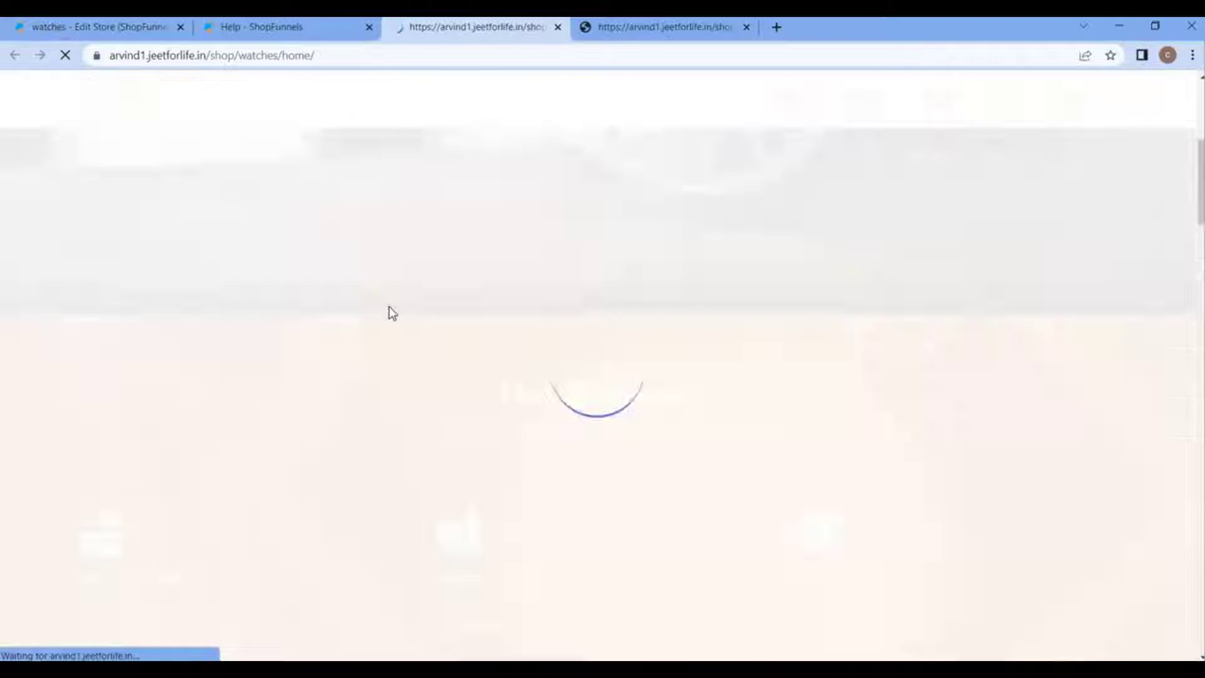
pyautogui.scroll(-8, 389, 306)
pyautogui.scroll(-1, 389, 306)
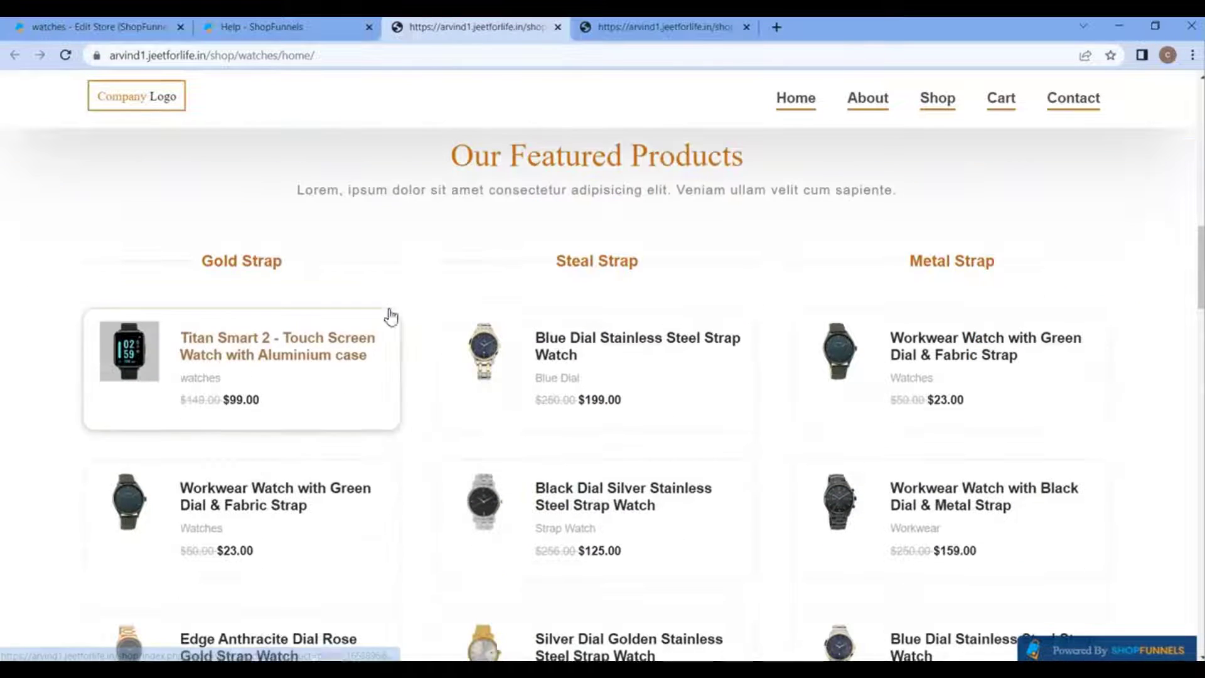
pyautogui.click(581, 365)
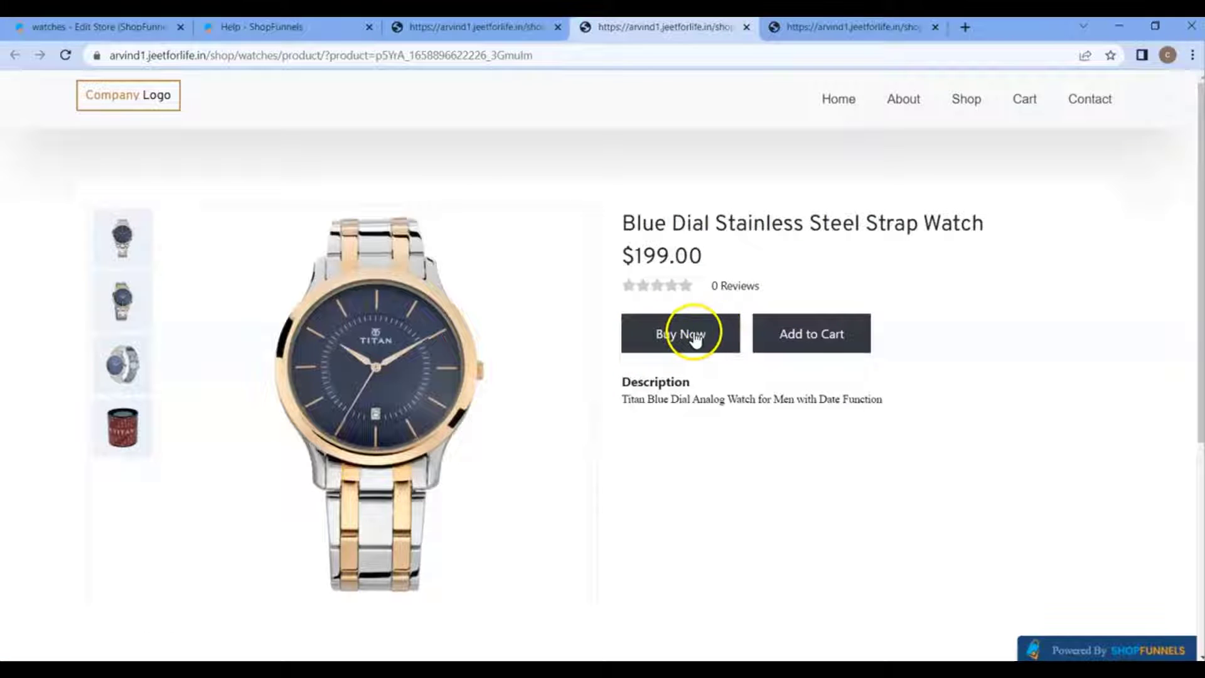
pyautogui.click(693, 336)
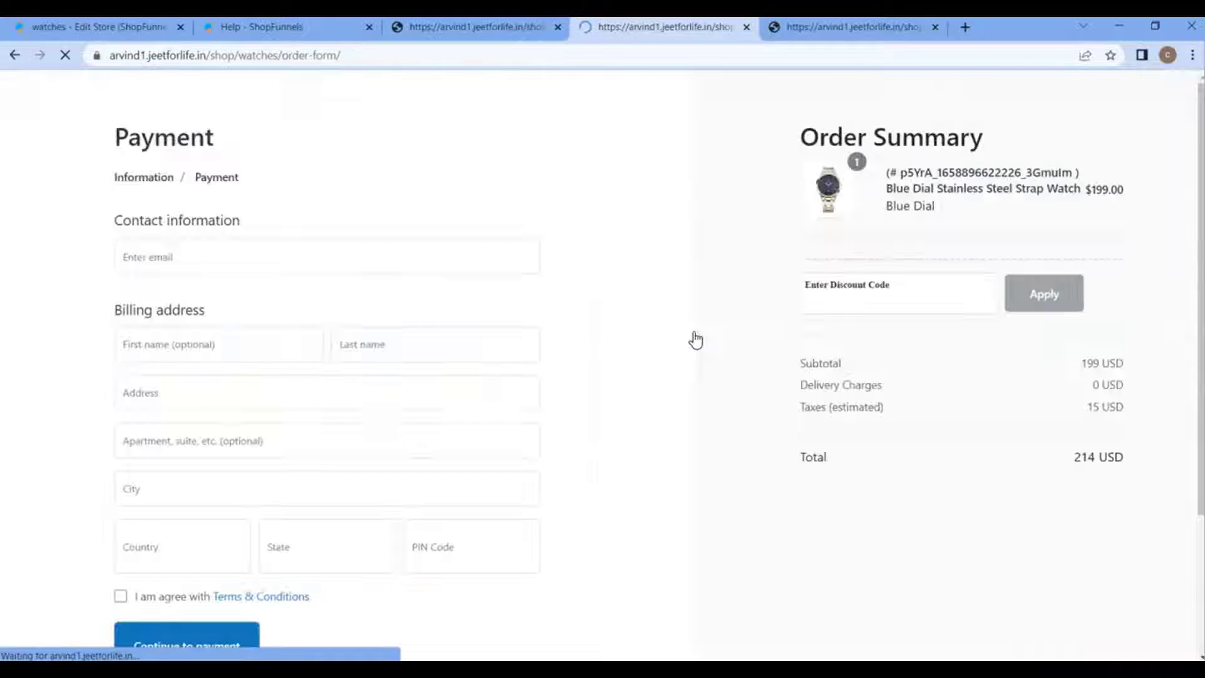
# Step: Fill in the contact email from the suggestion and the buyer's first and last name
pyautogui.click(303, 261)
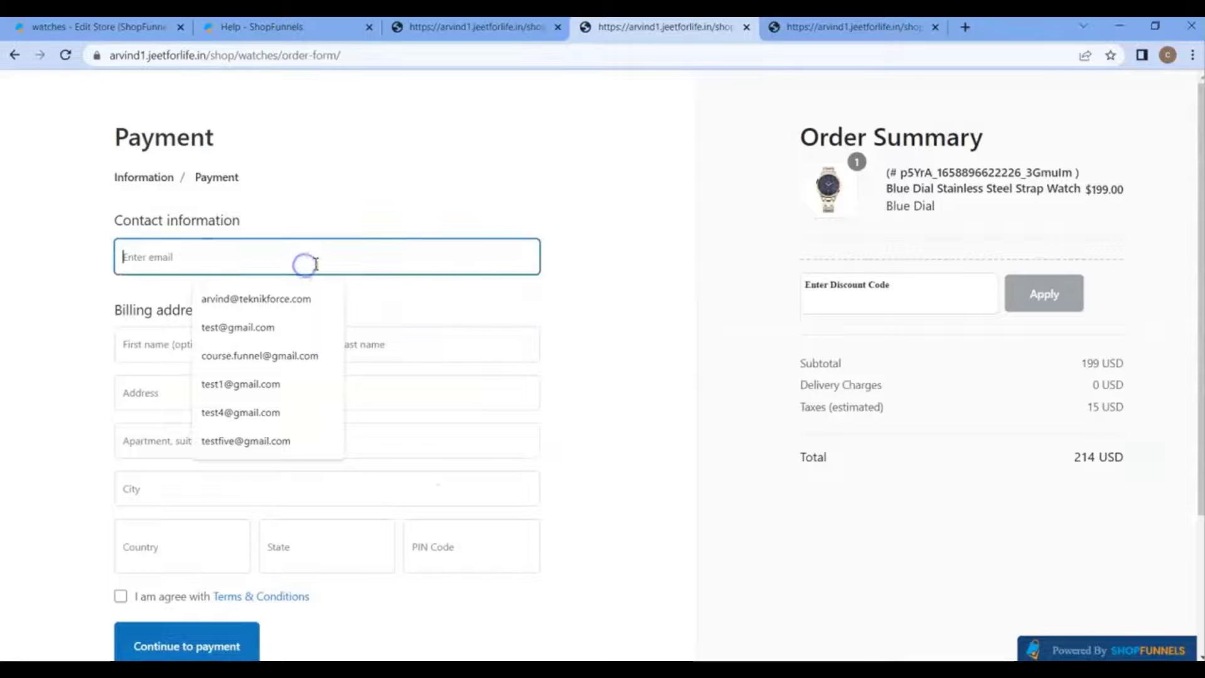
pyautogui.write('cour')
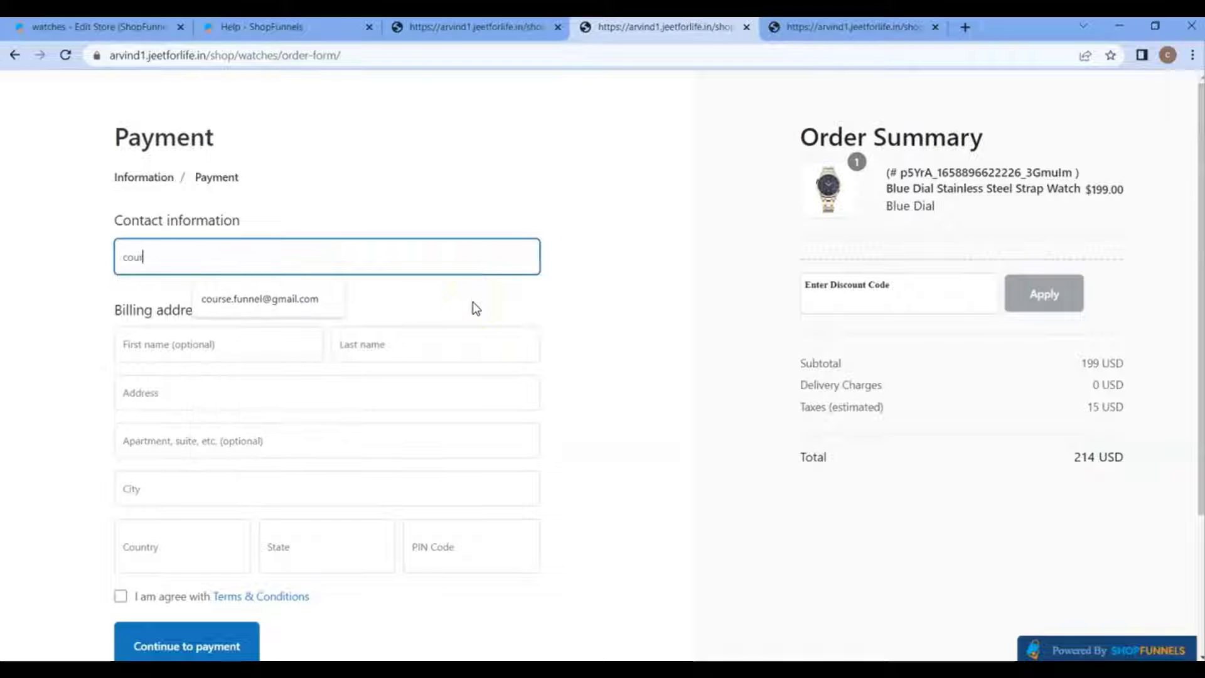
pyautogui.press('Down')
pyautogui.press('Return')
pyautogui.click(299, 341)
pyautogui.write('John')
pyautogui.press('Tab')
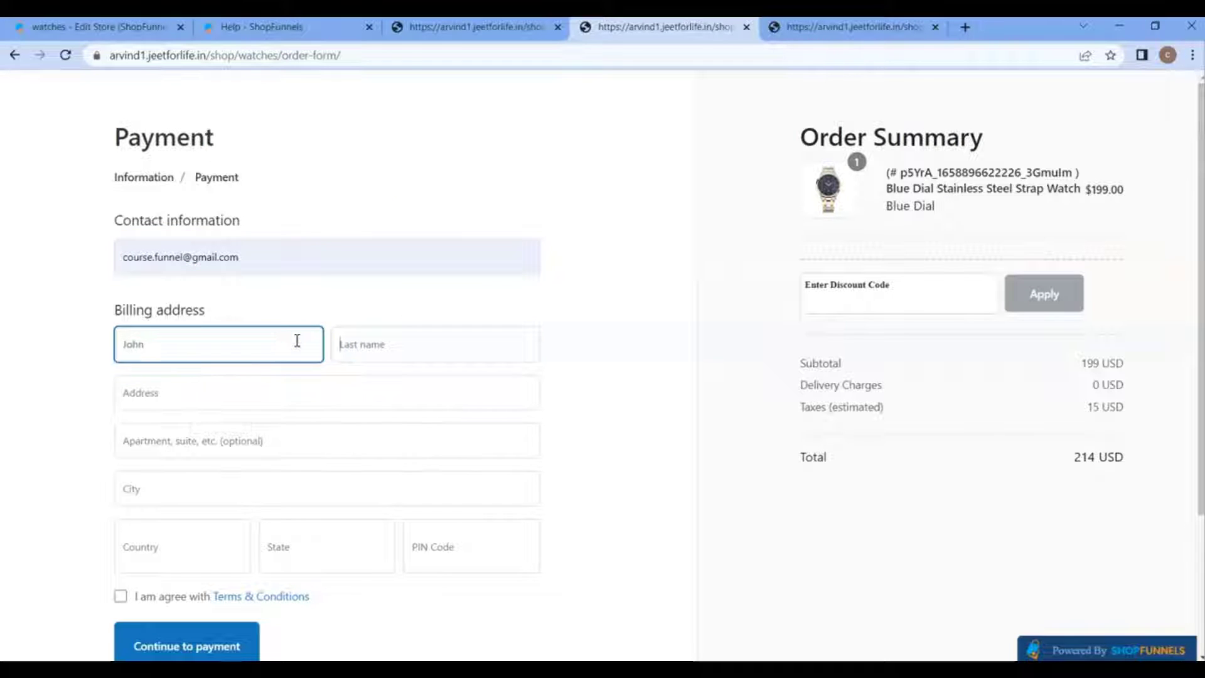
pyautogui.write('Doe')
# Step: Fill the street, apartment, city, country, state and PIN code from saved suggestions
pyautogui.click(304, 385)
pyautogui.click(237, 431)
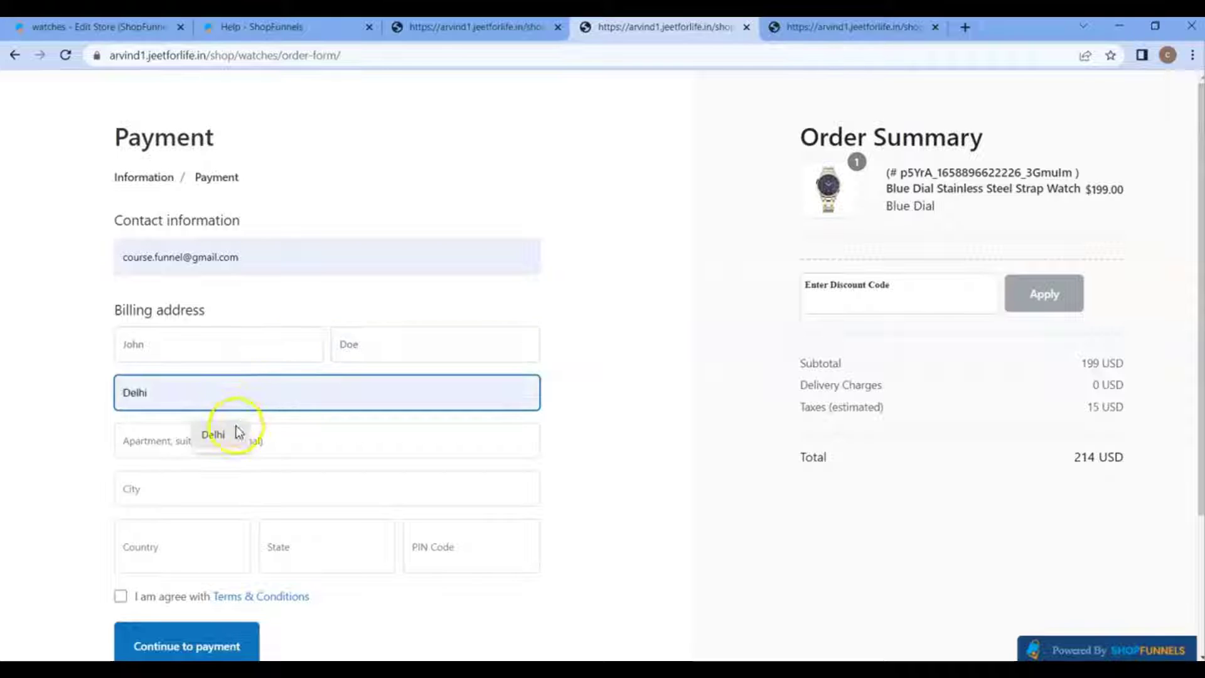
pyautogui.click(245, 439)
pyautogui.click(227, 481)
pyautogui.click(222, 556)
pyautogui.click(188, 551)
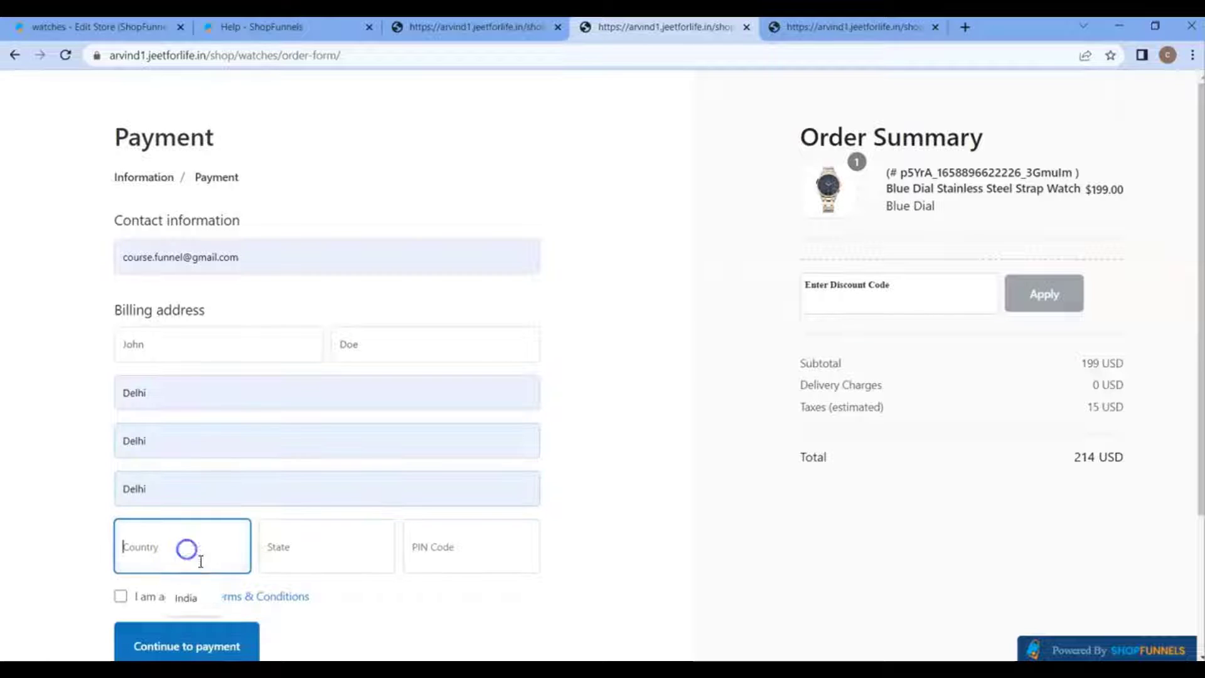
pyautogui.click(192, 594)
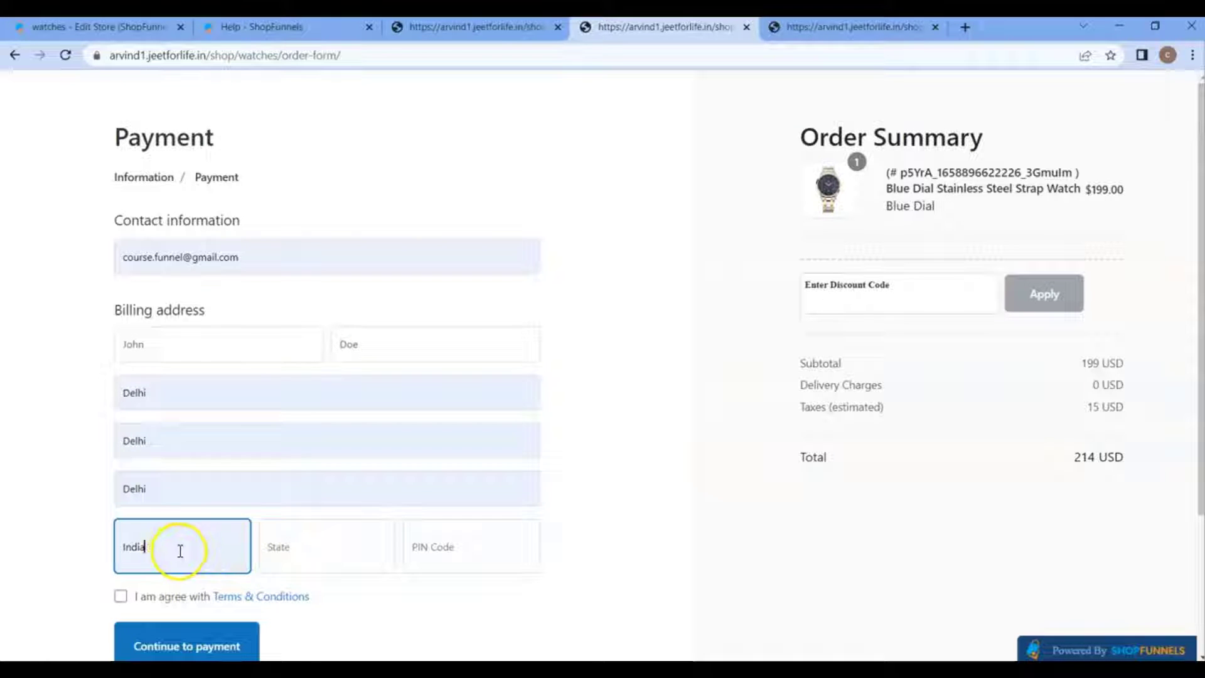
pyautogui.click(326, 546)
pyautogui.click(328, 594)
pyautogui.click(453, 546)
pyautogui.click(468, 602)
# Step: Accept the terms and conditions and review the 214 USD checkout total
pyautogui.scroll(-3, 232, 577)
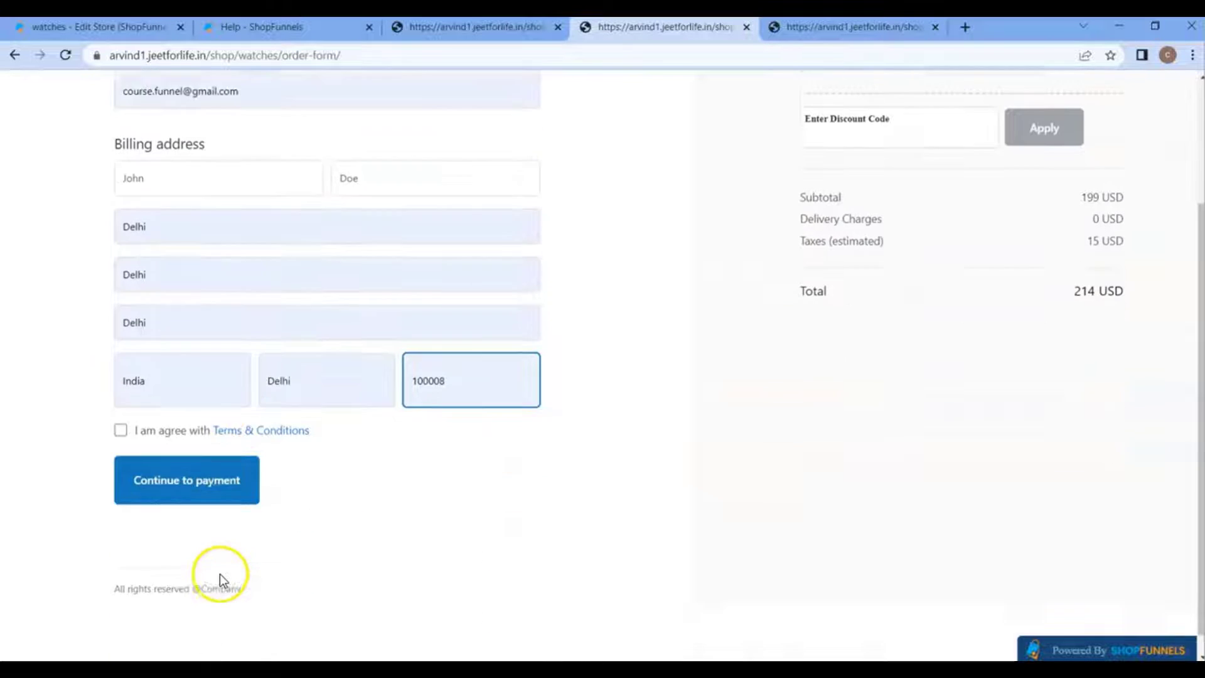
pyautogui.click(122, 411)
pyautogui.scroll(3, 807, 388)
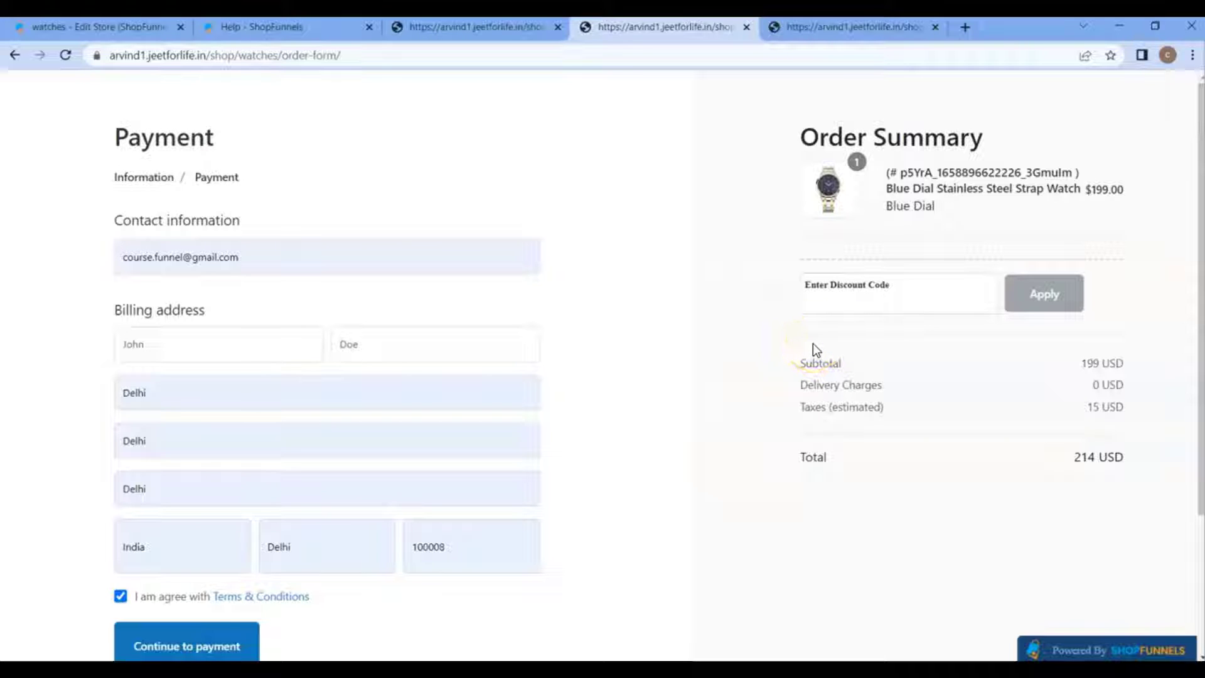
pyautogui.click(750, 398)
pyautogui.scroll(-3, 613, 443)
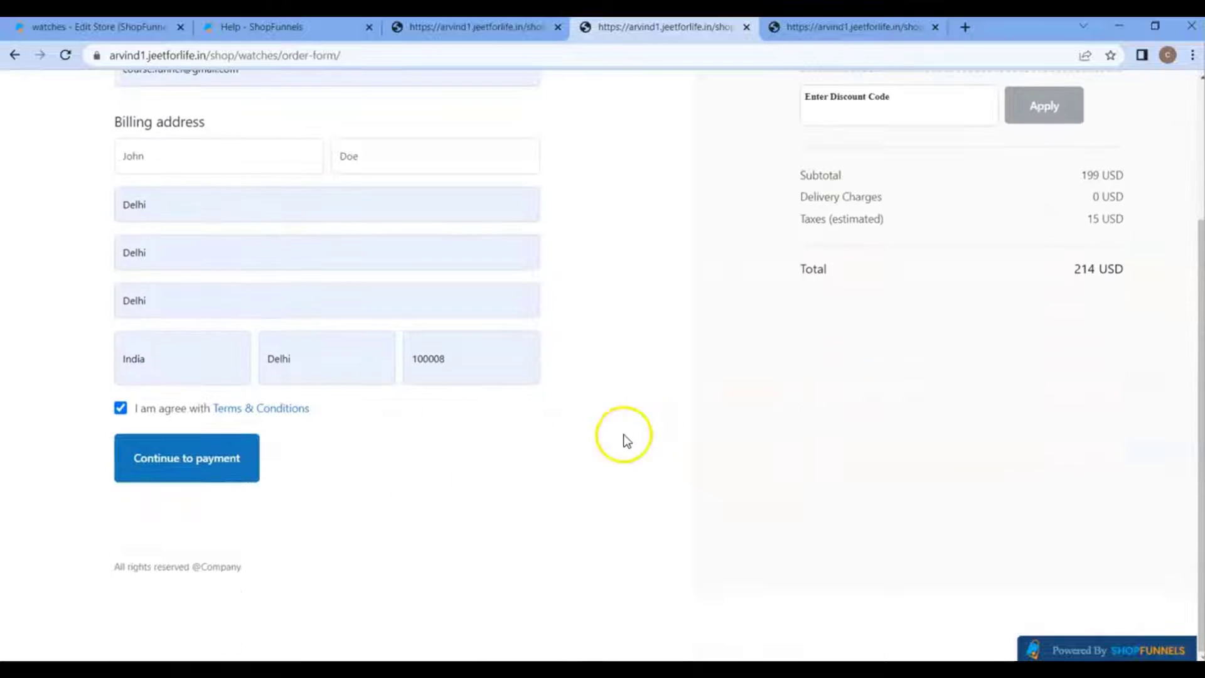
# Step: Continue to Cash On Delivery payment and send the OTP to the buyer's email
pyautogui.click(234, 468)
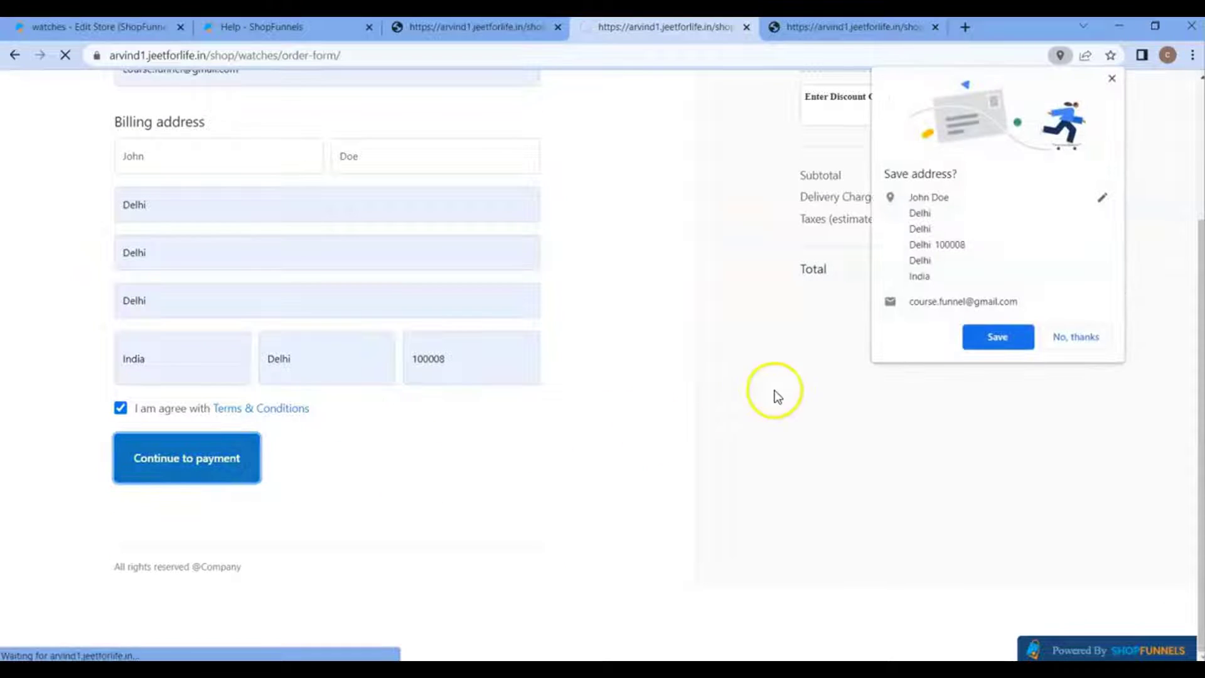
pyautogui.click(1075, 336)
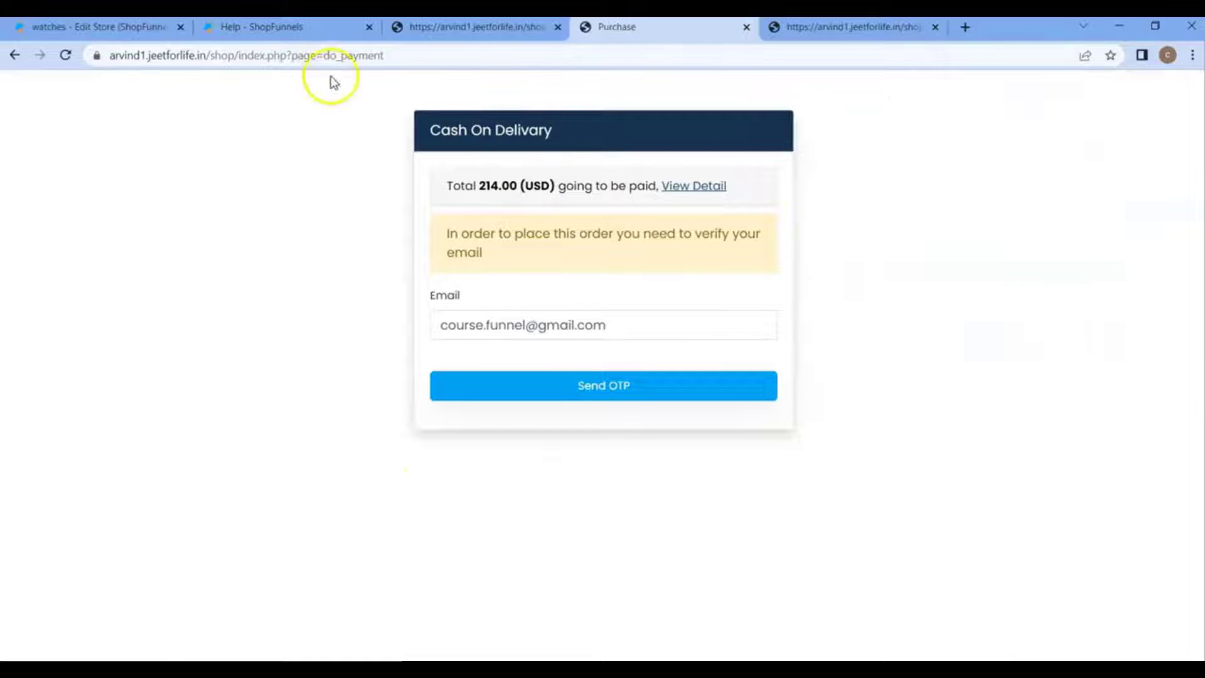
pyautogui.click(108, 29)
pyautogui.scroll(3, 439, 376)
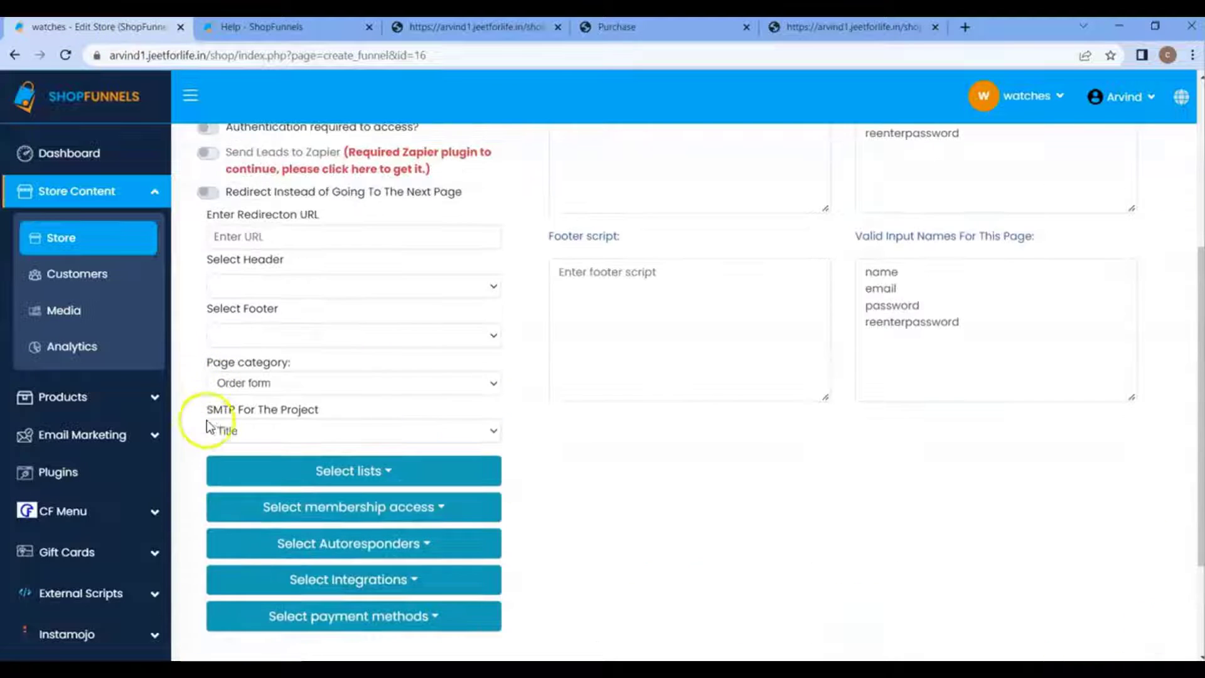
pyautogui.scroll(-1, 352, 556)
pyautogui.scroll(-1, 314, 543)
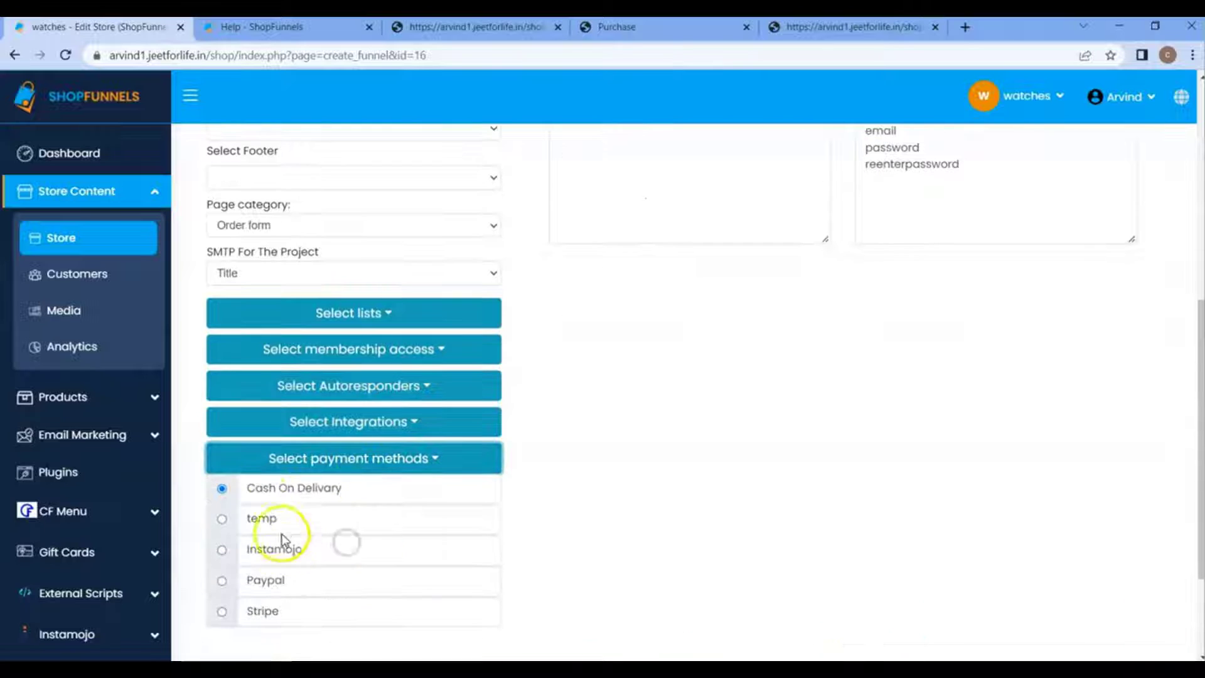
pyautogui.click(606, 27)
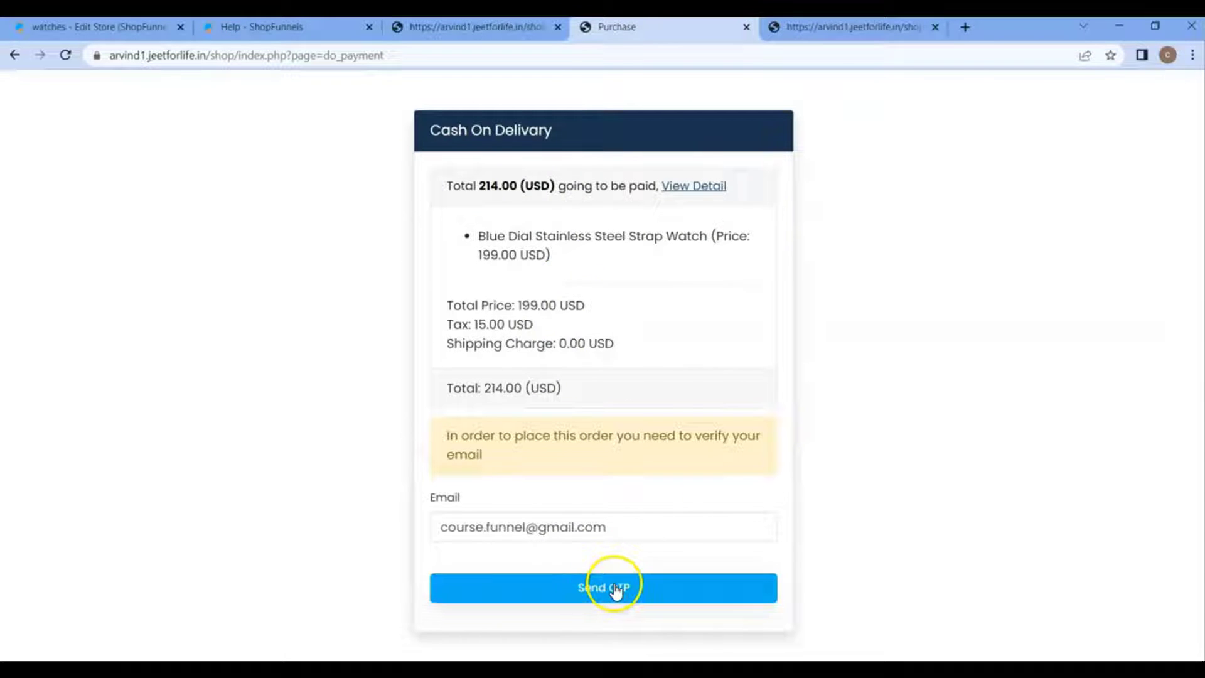
pyautogui.click(614, 588)
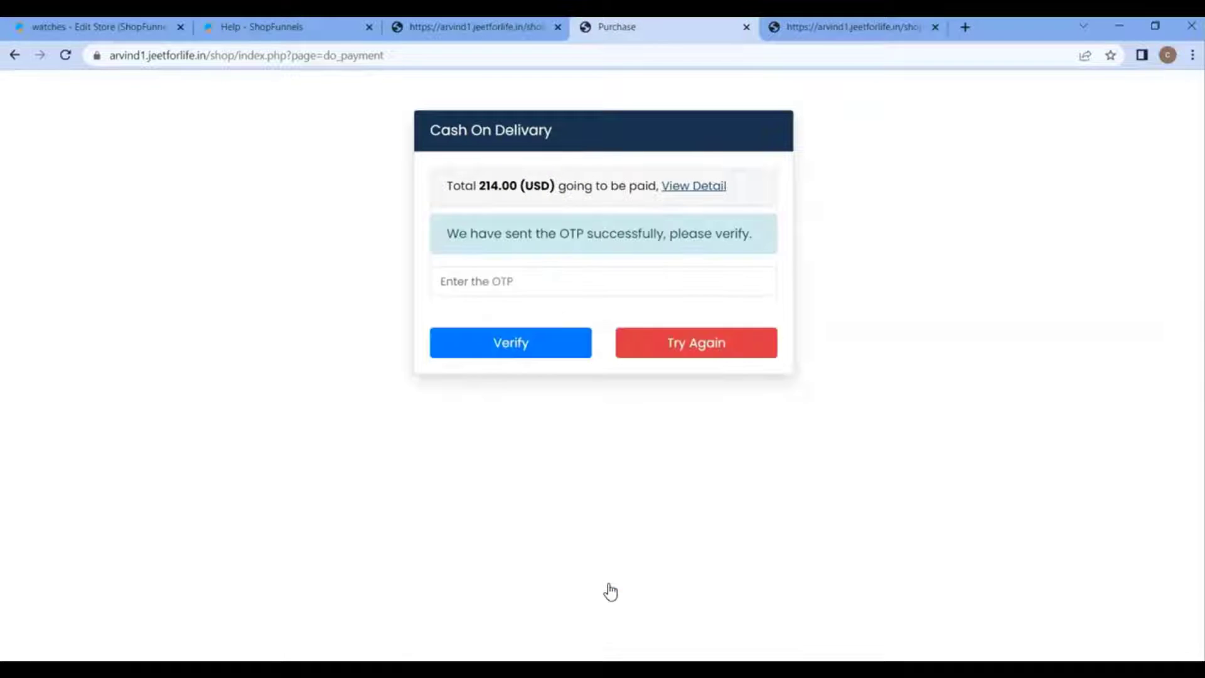
# Step: Copy the code from Gmail's 'OTP for product confirmation' email and return to the code field
pyautogui.click(965, 27)
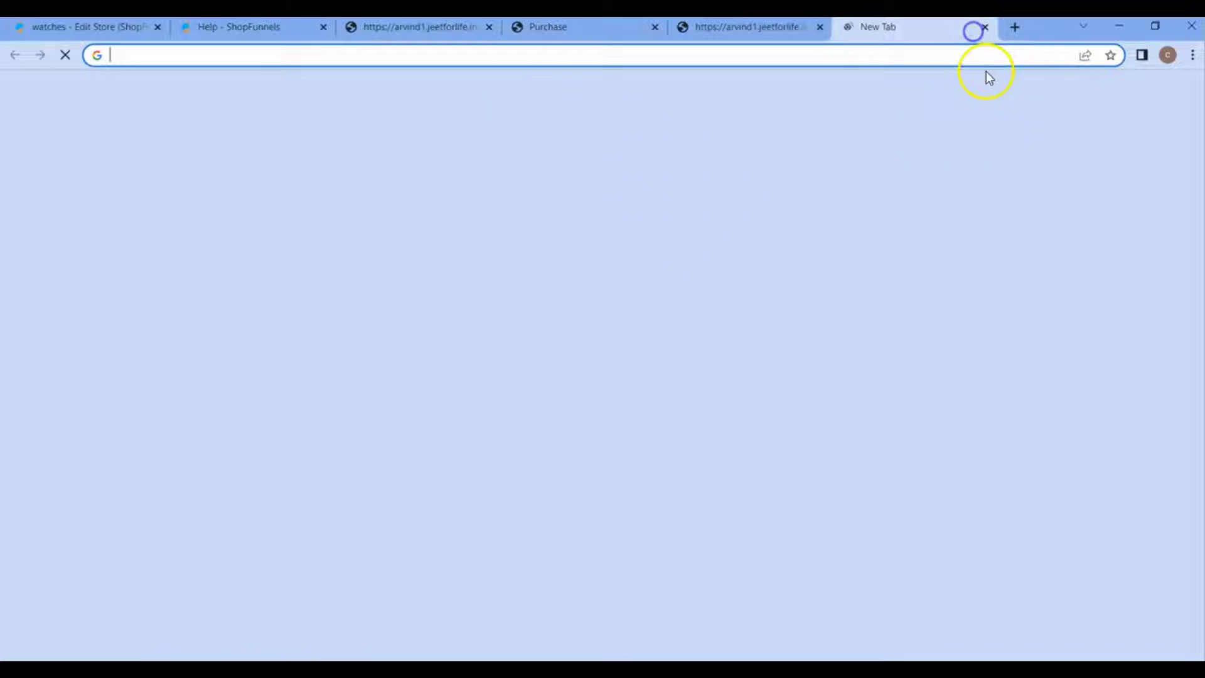
pyautogui.click(1059, 100)
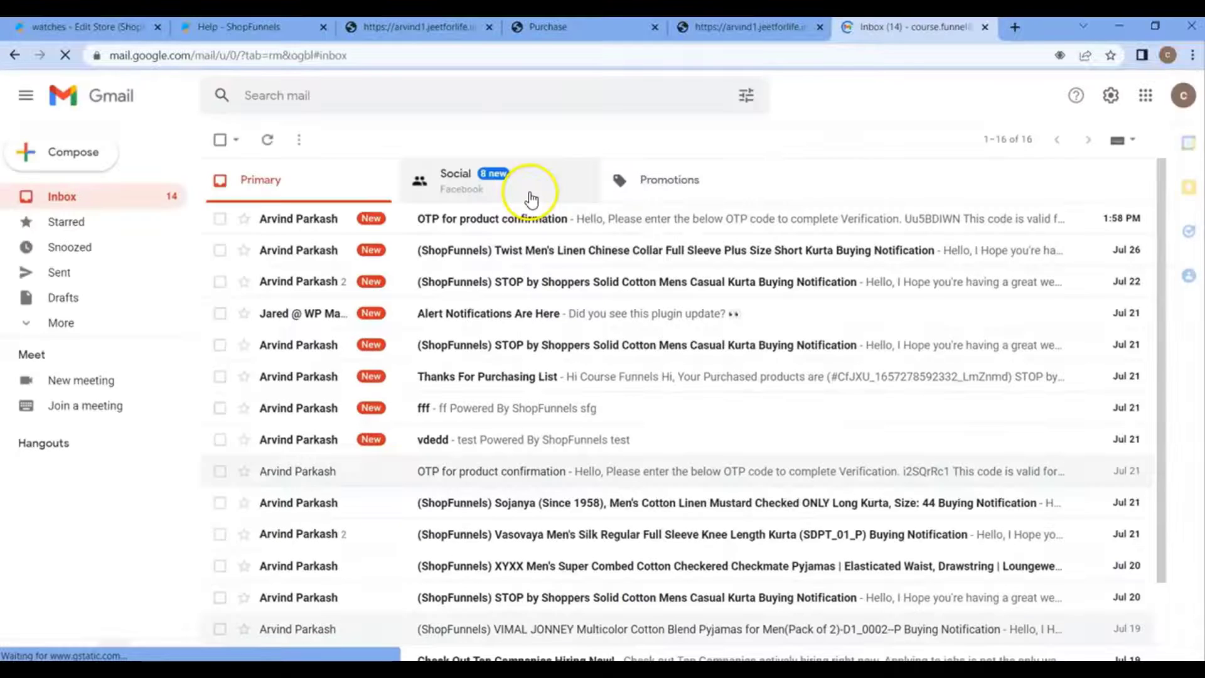
pyautogui.click(479, 221)
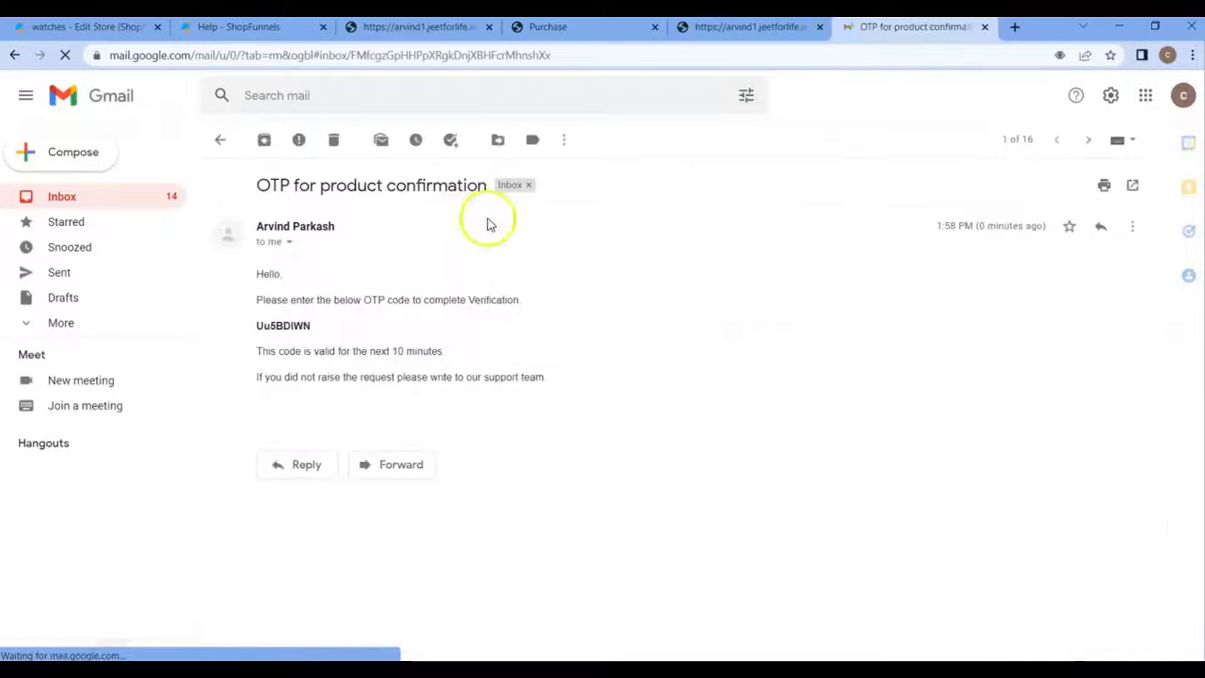
pyautogui.click(334, 325)
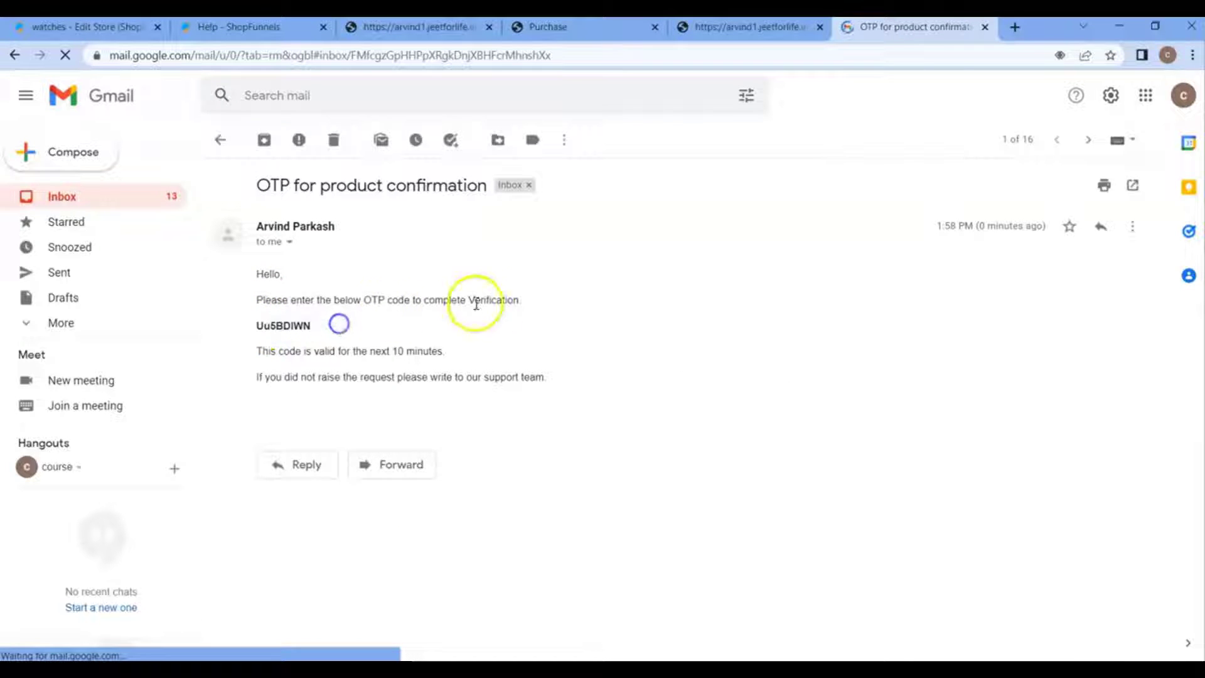
pyautogui.click(585, 32)
pyautogui.click(514, 288)
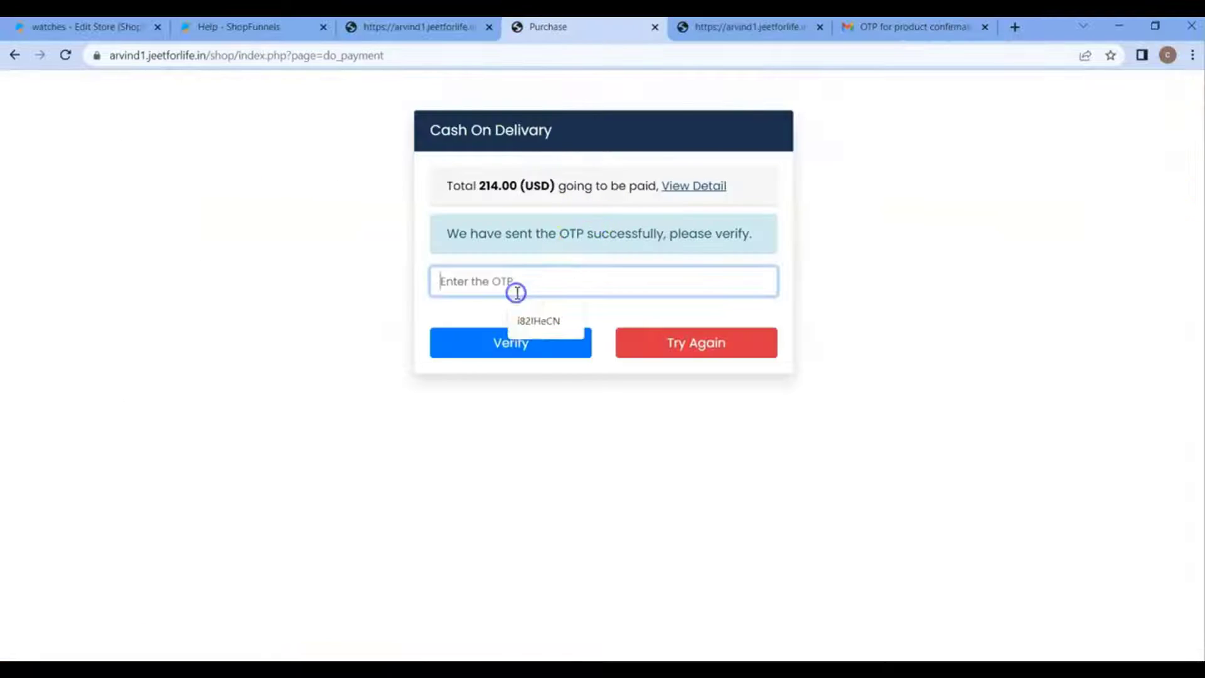
# Step: Paste and verify the OTP, note the Thank You page's Payment Id, then return to the store editor
pyautogui.click(525, 345)
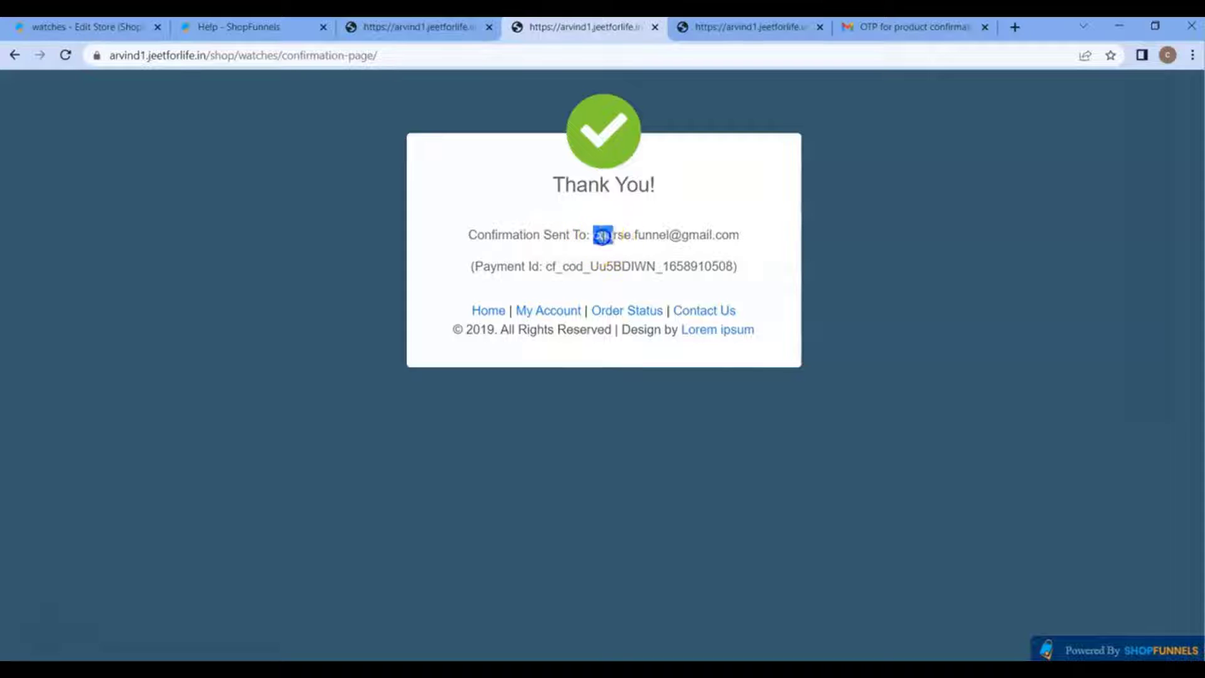
pyautogui.moveTo(564, 268); pyautogui.dragTo(608, 268)
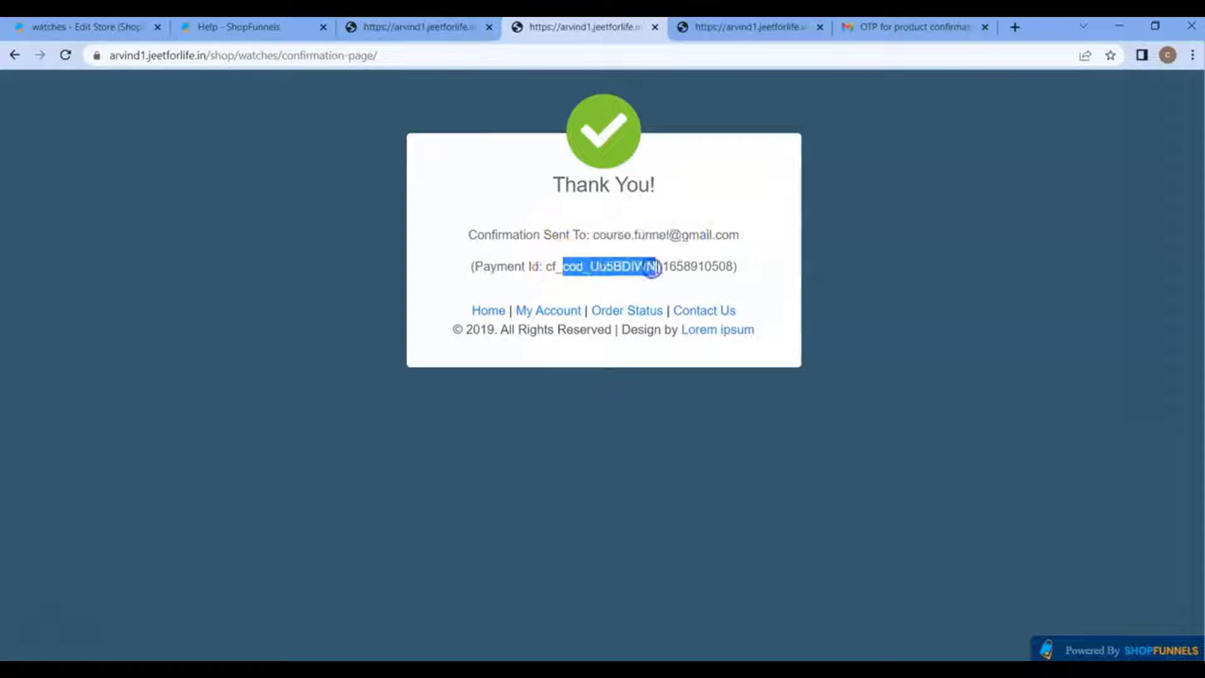
pyautogui.hotkey('ctrl', '1')
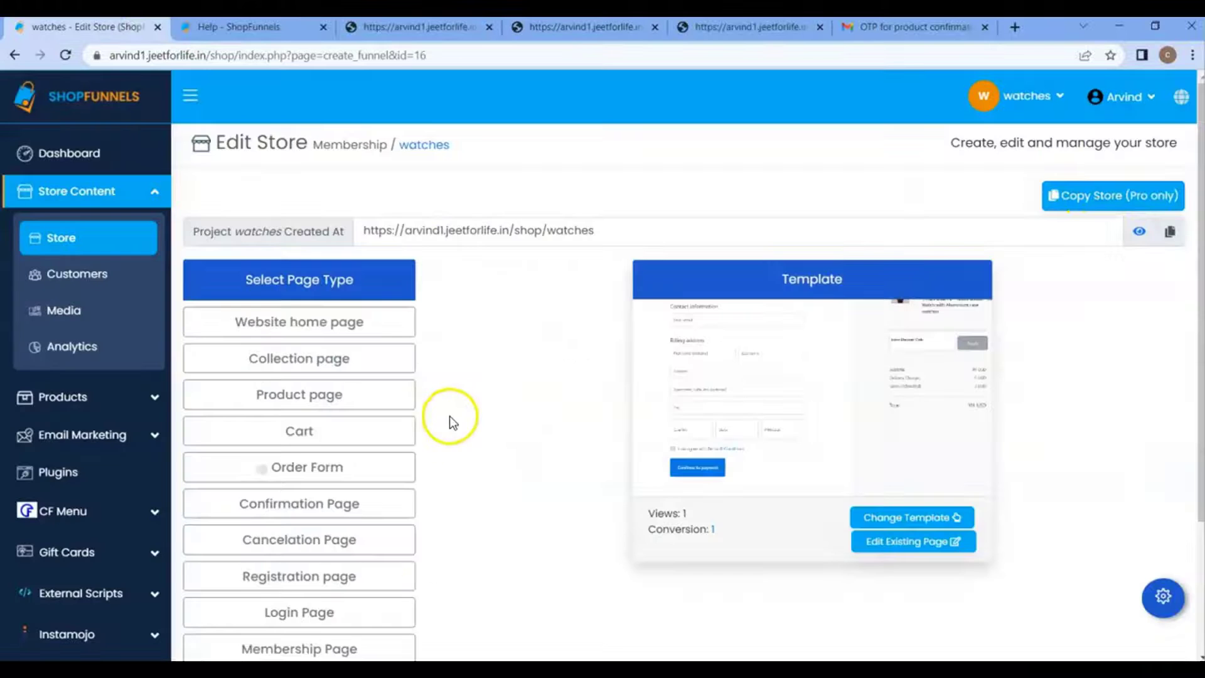
# Step: Inspect the Confirmation Page template's My Account and Order Status links, then close the editor
pyautogui.scroll(-1, 439, 438)
pyautogui.click(374, 434)
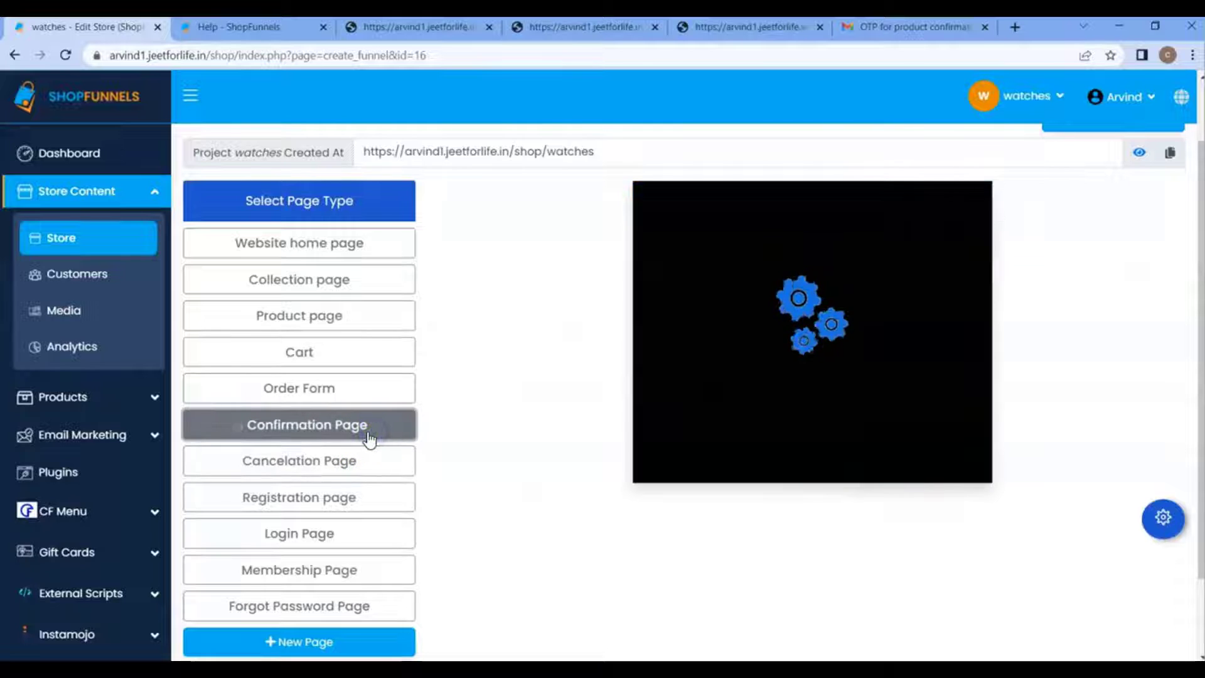
pyautogui.click(910, 465)
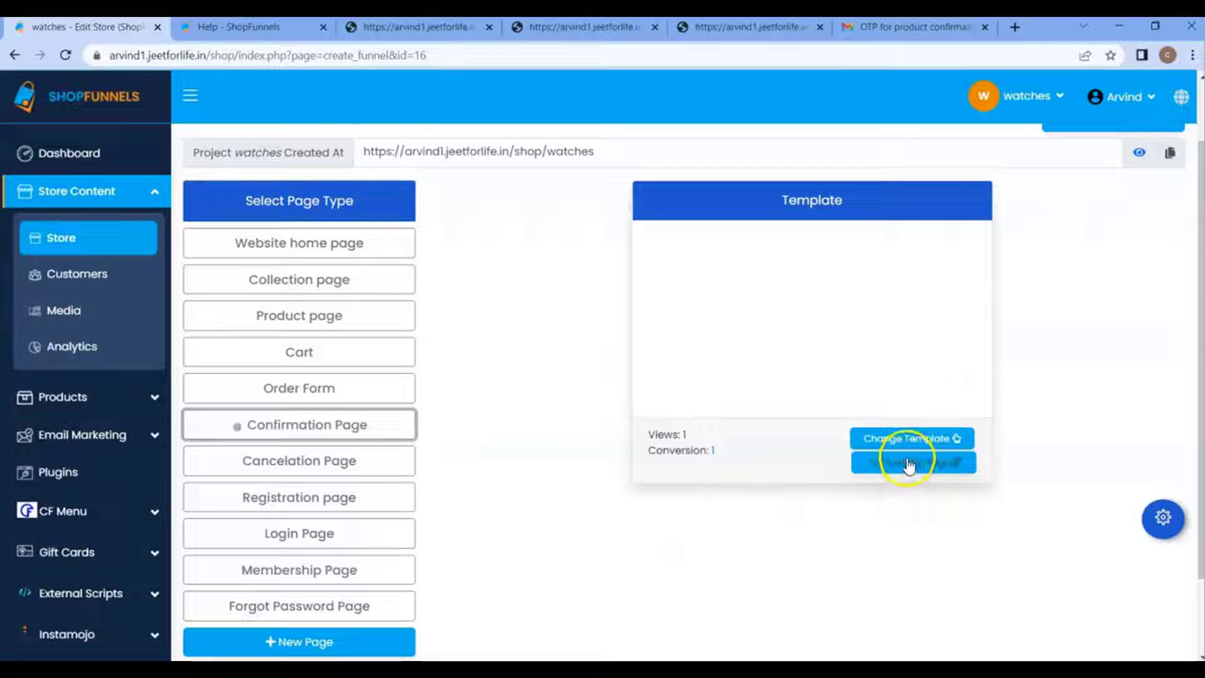
pyautogui.click(909, 467)
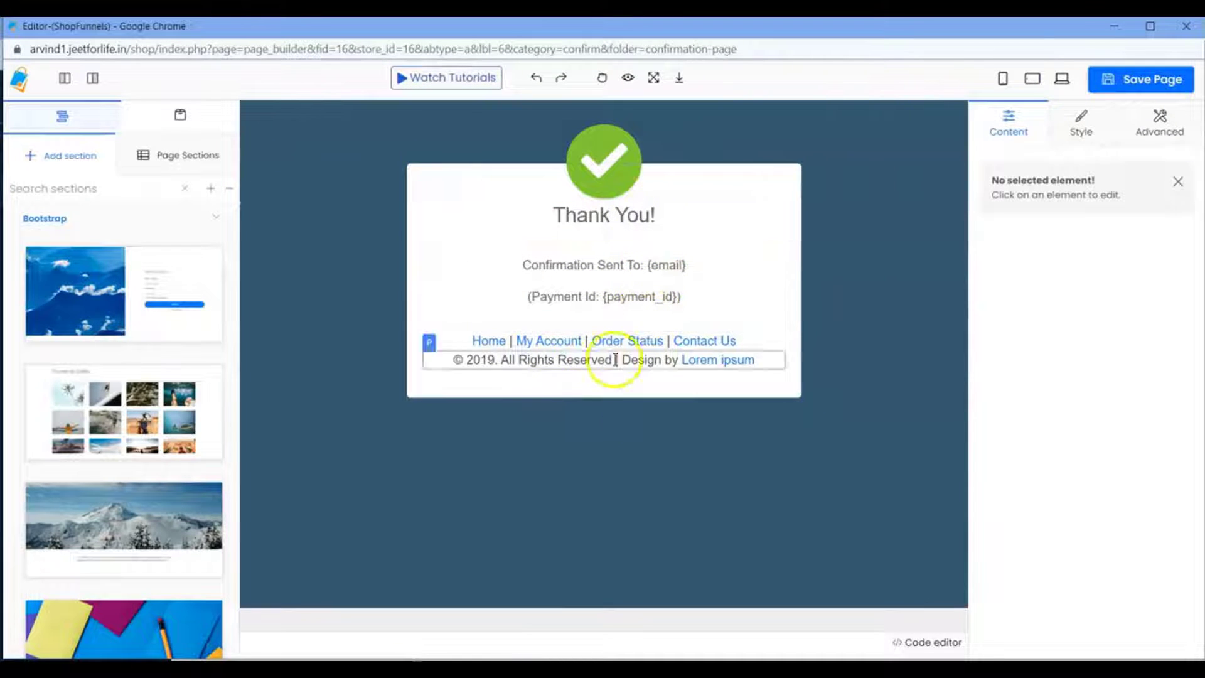
pyautogui.click(551, 342)
pyautogui.click(627, 341)
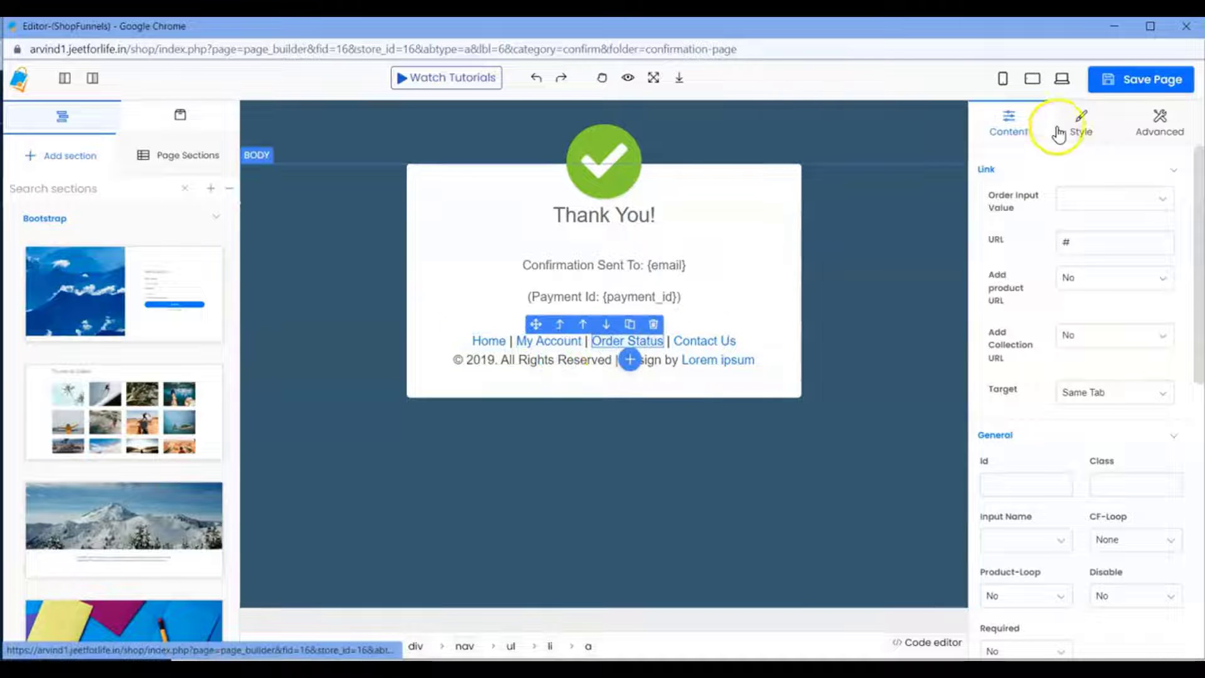
pyautogui.click(1186, 25)
pyautogui.click(583, 26)
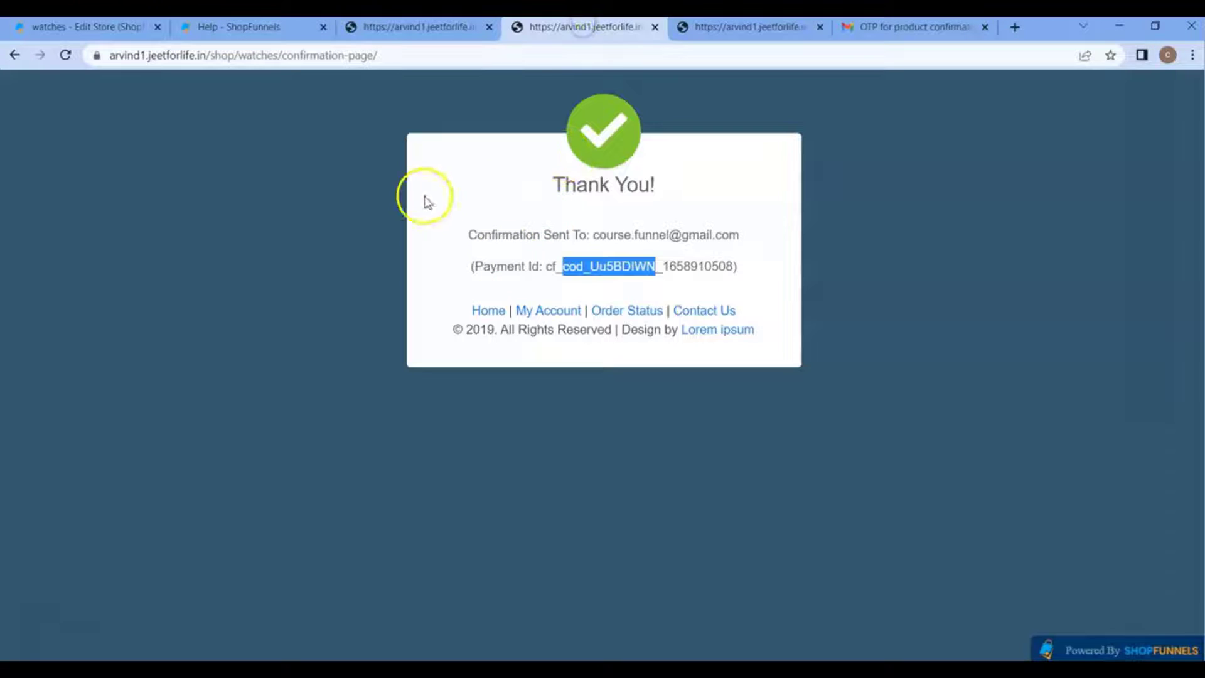
# Step: Open Products > Sales in the watches store admin to find the Blue Dial watch sale
pyautogui.click(130, 29)
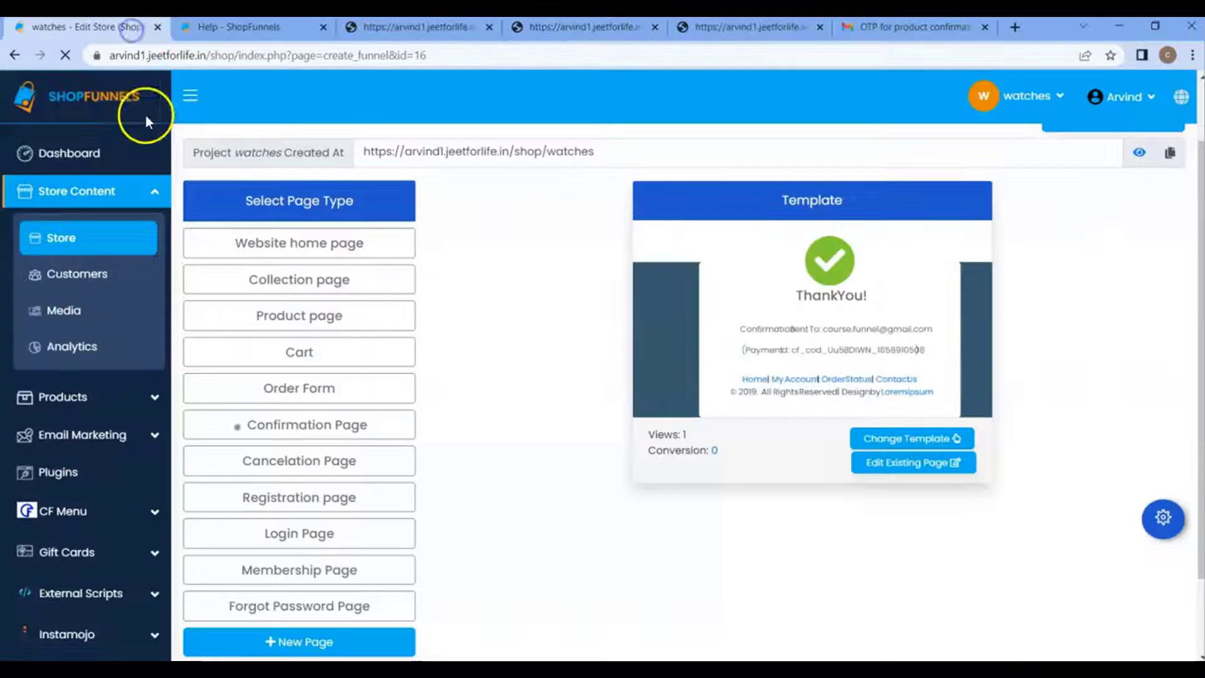
pyautogui.click(90, 398)
pyautogui.scroll(-2, 90, 398)
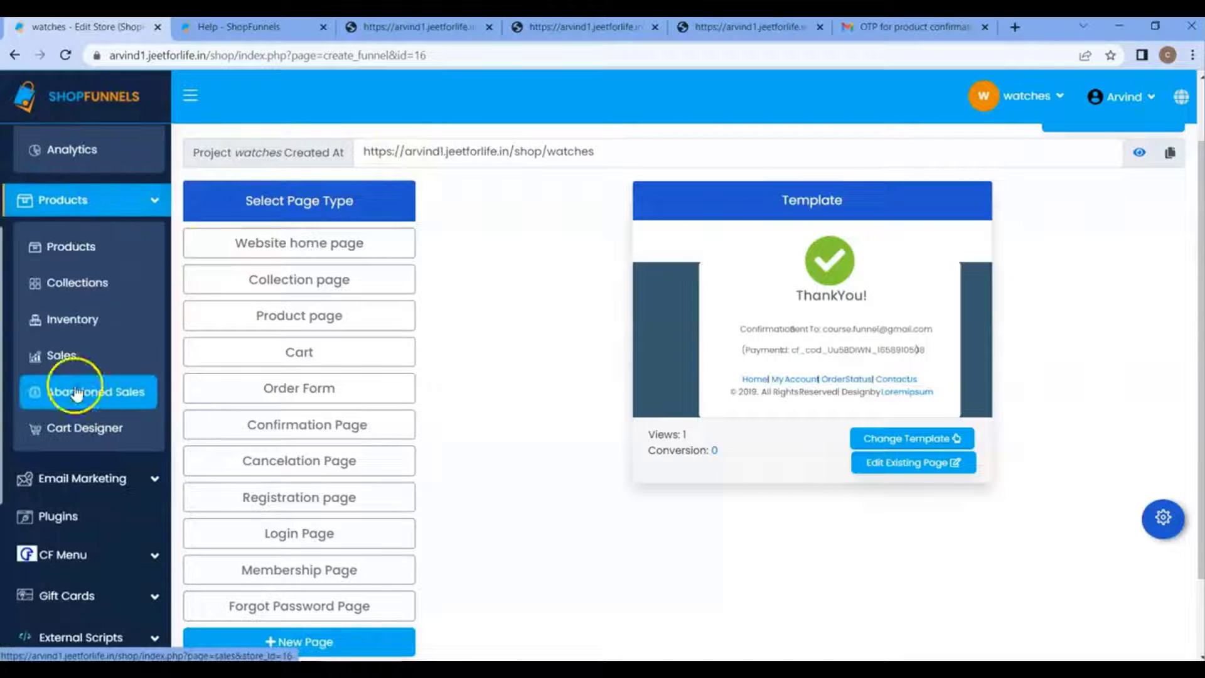
pyautogui.click(78, 356)
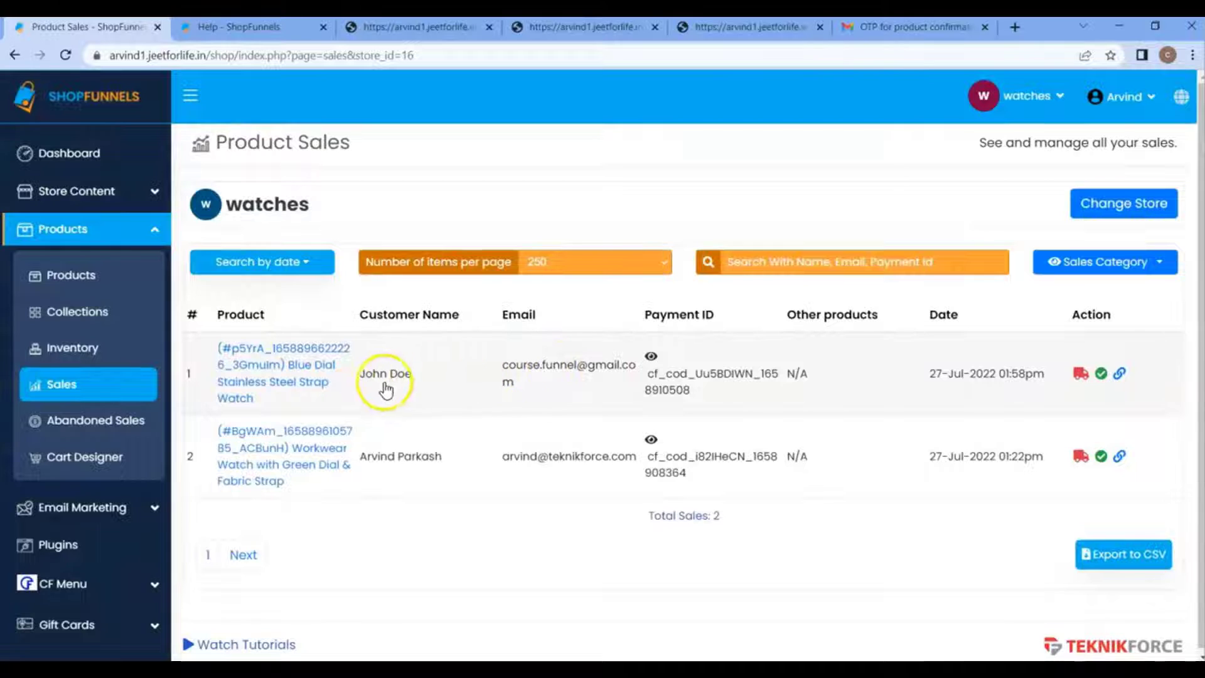
pyautogui.moveTo(356, 379); pyautogui.dragTo(398, 375)
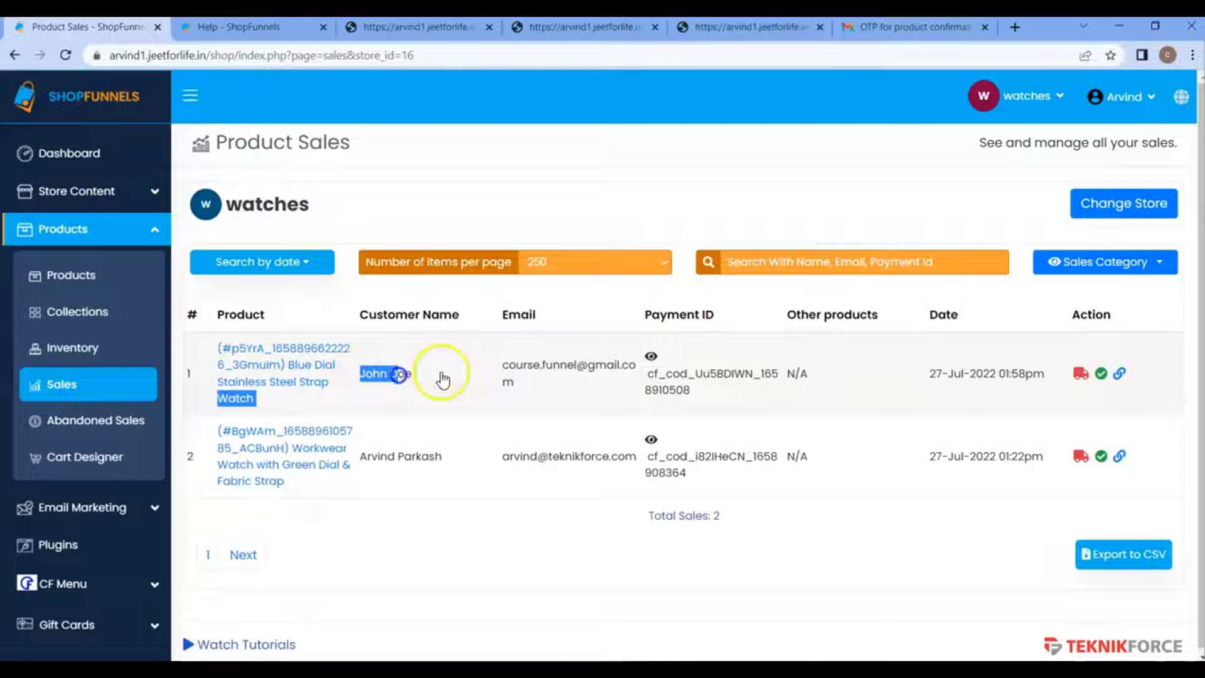
pyautogui.click(1100, 375)
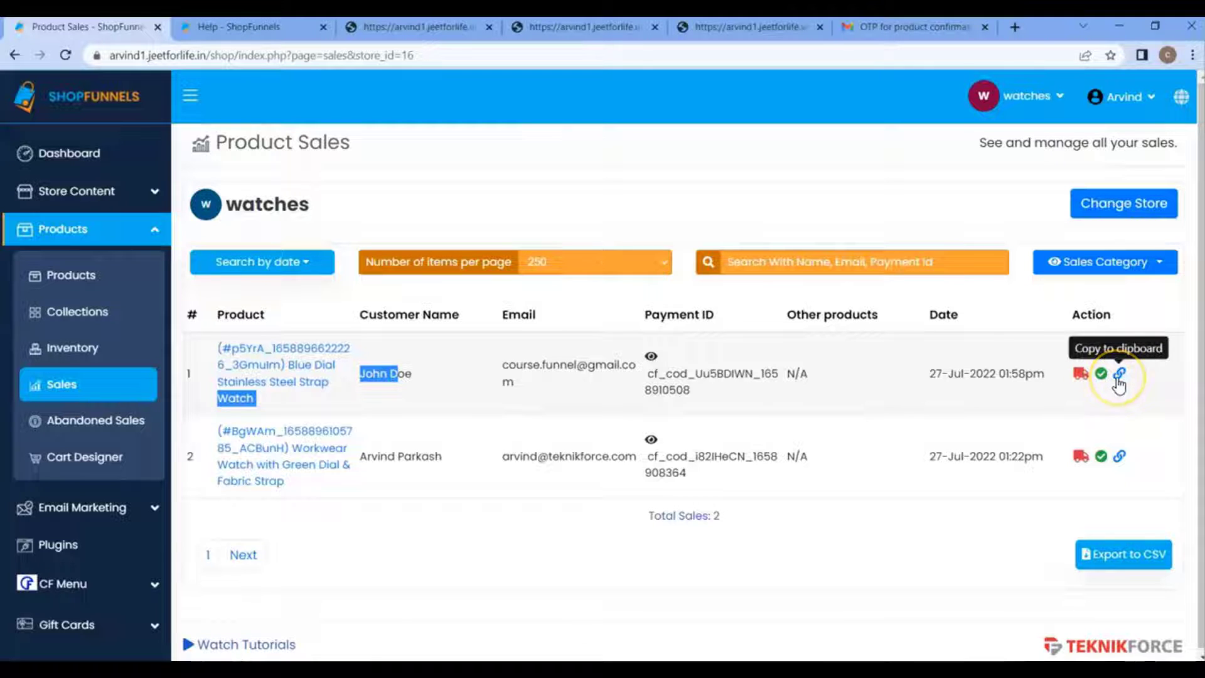
# Step: Open the newest sale's details and check the 199.00 price, 15.00 tax and zero shipping
pyautogui.click(650, 358)
pyautogui.scroll(-2, 534, 339)
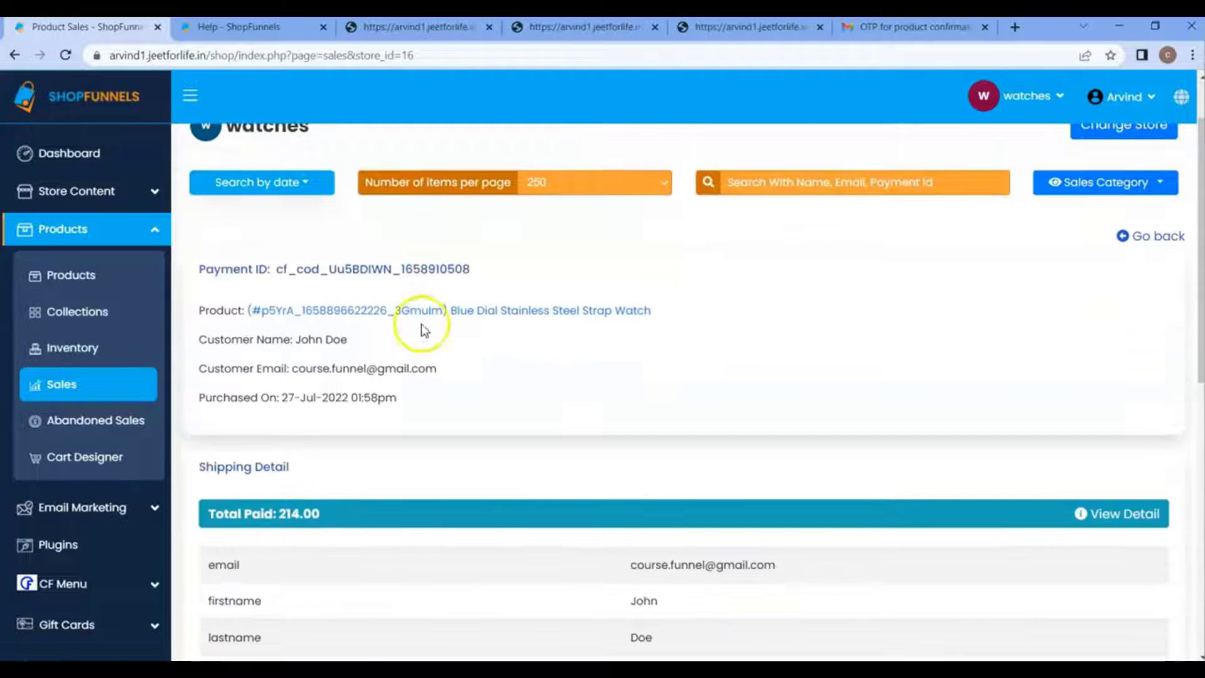
pyautogui.moveTo(251, 269); pyautogui.dragTo(400, 269)
pyautogui.moveTo(296, 339); pyautogui.dragTo(345, 339)
pyautogui.moveTo(288, 397); pyautogui.dragTo(384, 396)
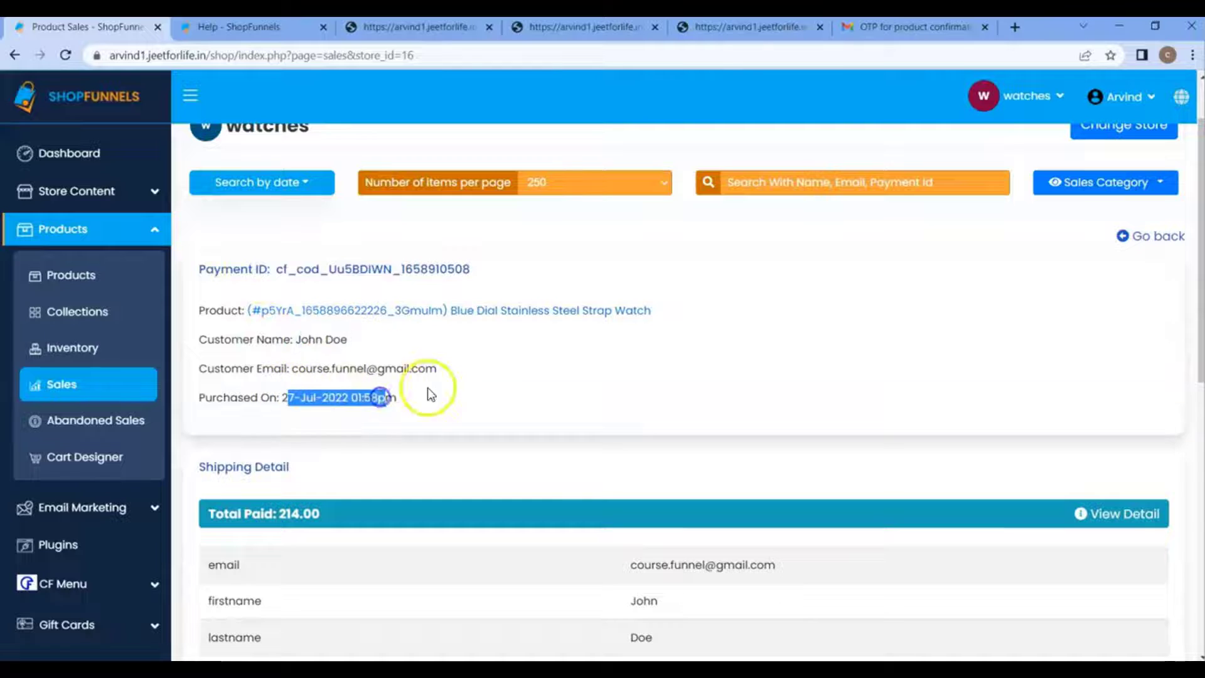
pyautogui.scroll(-2, 390, 237)
pyautogui.moveTo(302, 425); pyautogui.dragTo(342, 425)
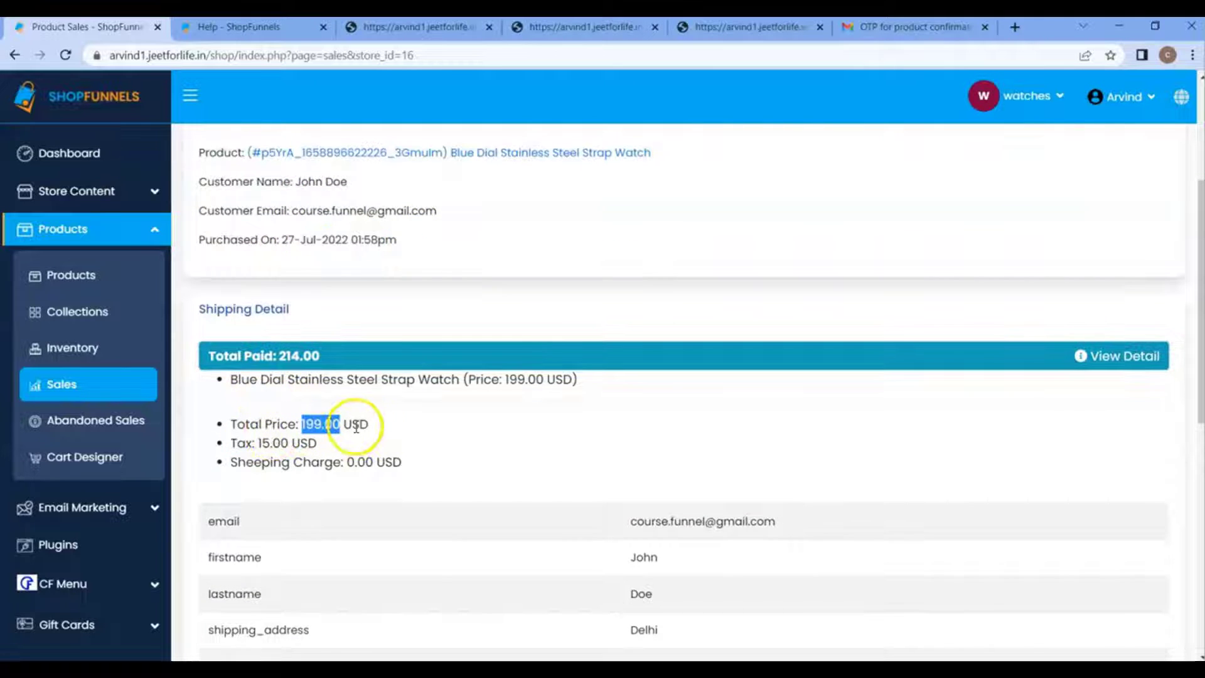
pyautogui.moveTo(258, 443); pyautogui.dragTo(288, 443)
pyautogui.moveTo(365, 462); pyautogui.dragTo(399, 462)
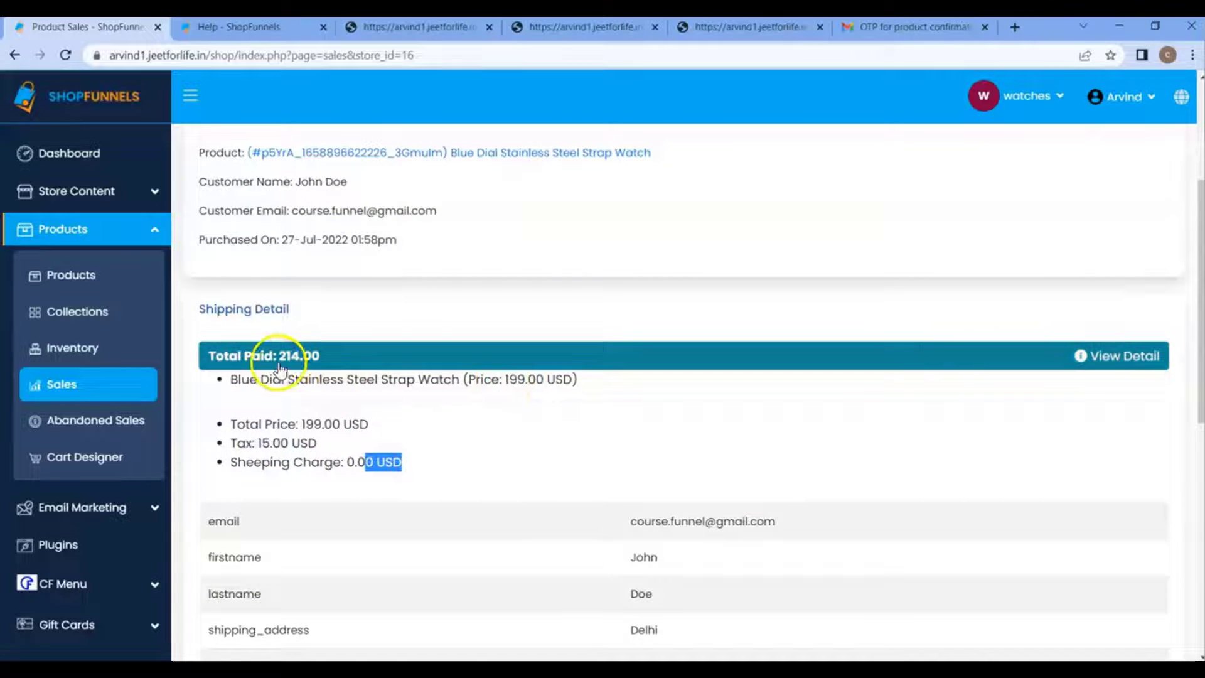
# Step: Confirm the sale's 214.00 Cash On Delivery payment, then go to Gmail
pyautogui.scroll(-5, 369, 363)
pyautogui.moveTo(629, 350); pyautogui.dragTo(664, 346)
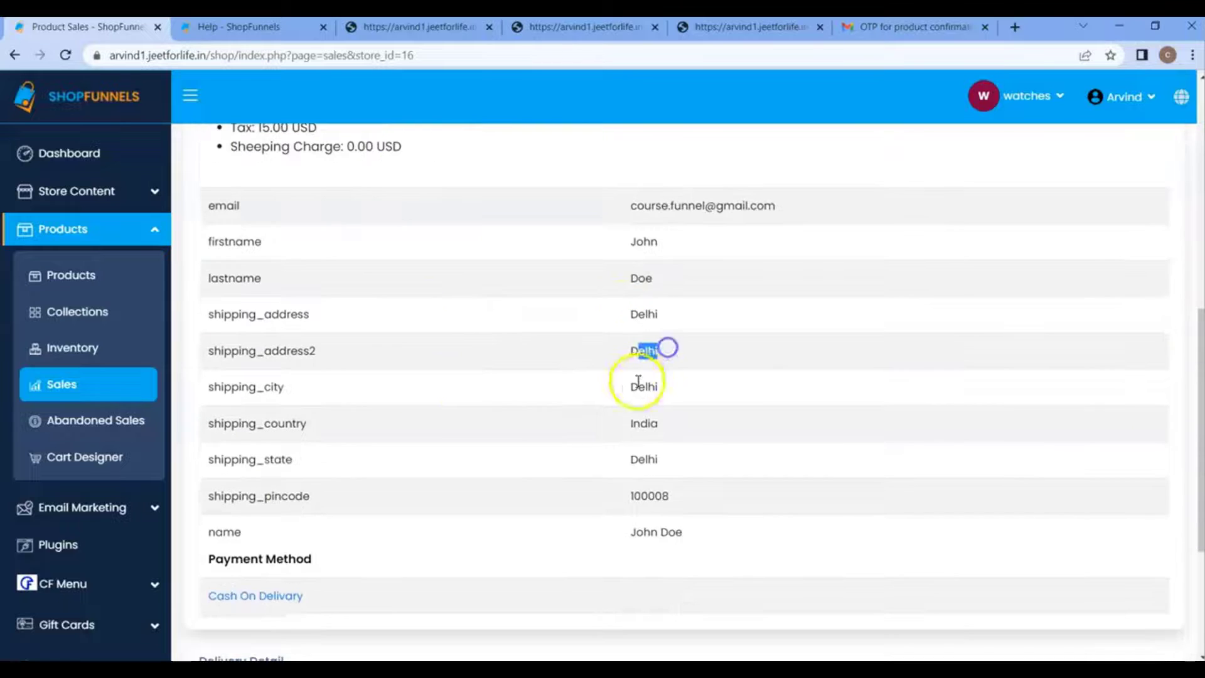
pyautogui.moveTo(630, 423); pyautogui.dragTo(662, 429)
pyautogui.moveTo(629, 531); pyautogui.dragTo(669, 535)
pyautogui.scroll(3, 635, 324)
pyautogui.scroll(-6, 635, 324)
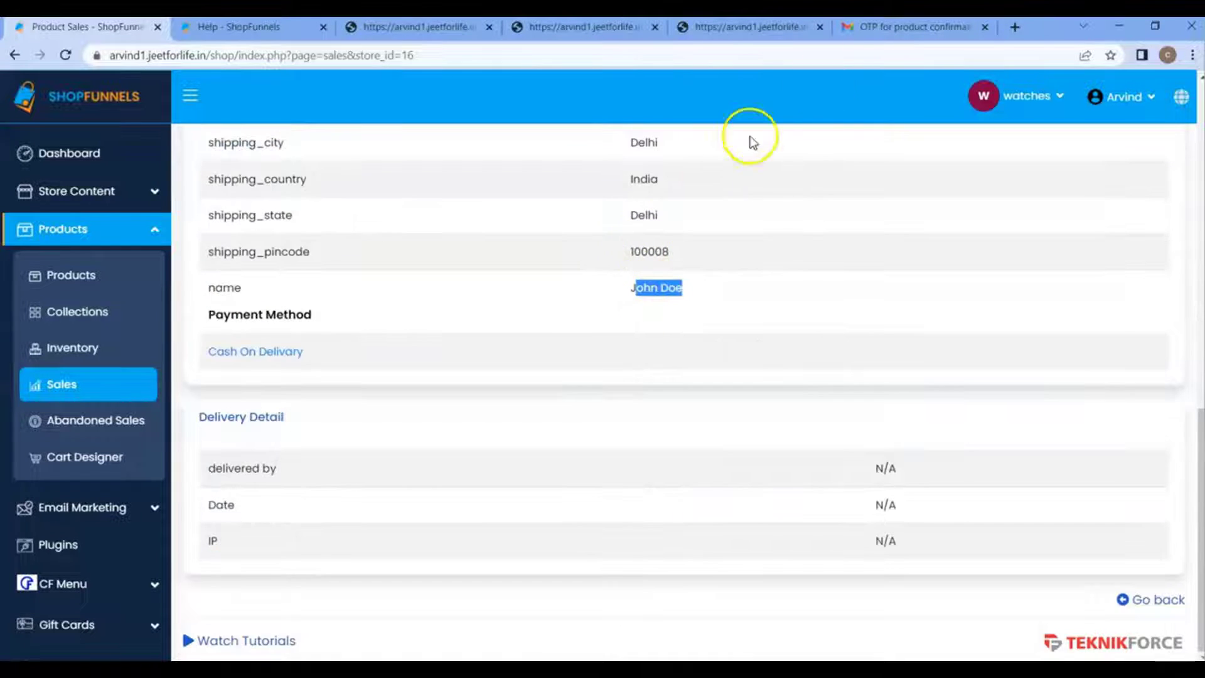
pyautogui.click(877, 31)
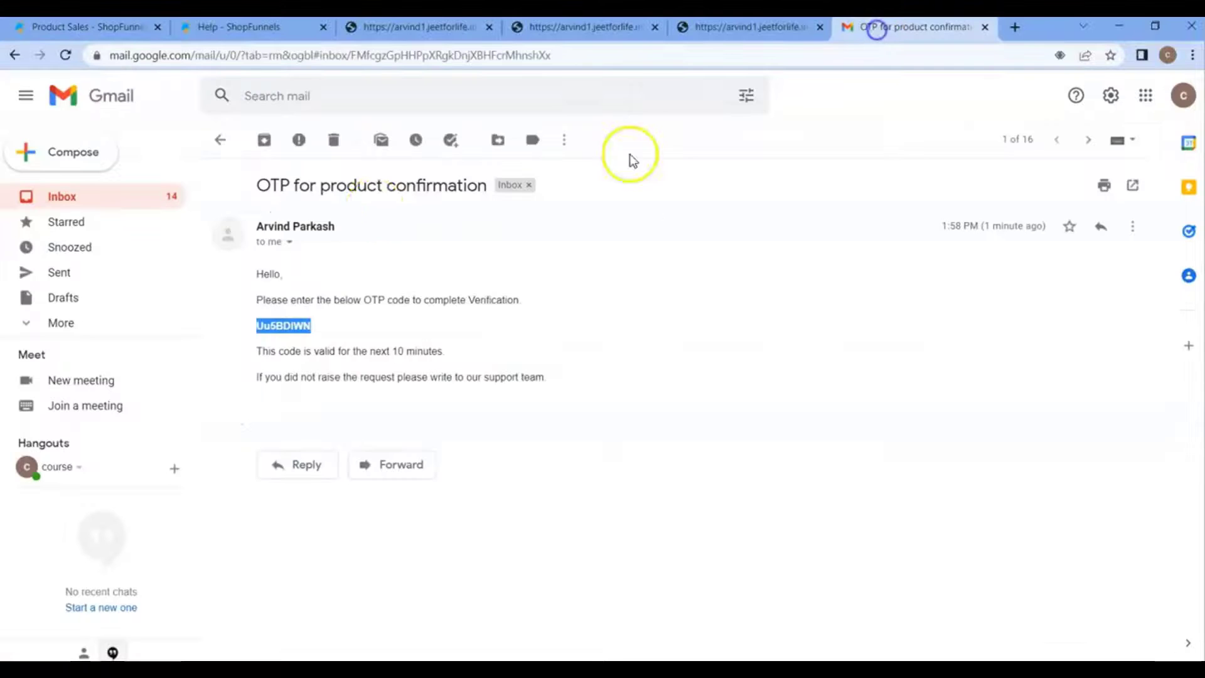
# Step: Open the 'Thanks for purchasing product' email and check its Product Id, watch name and $199.00 price
pyautogui.click(220, 147)
pyautogui.click(493, 235)
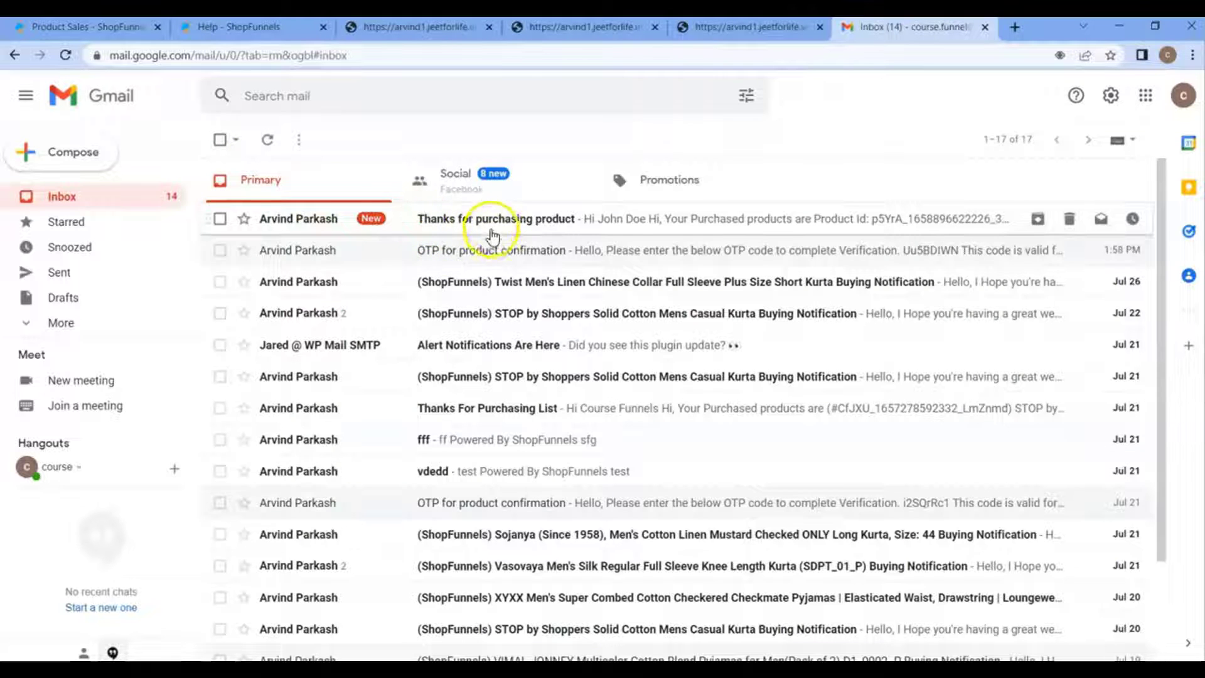
pyautogui.click(493, 221)
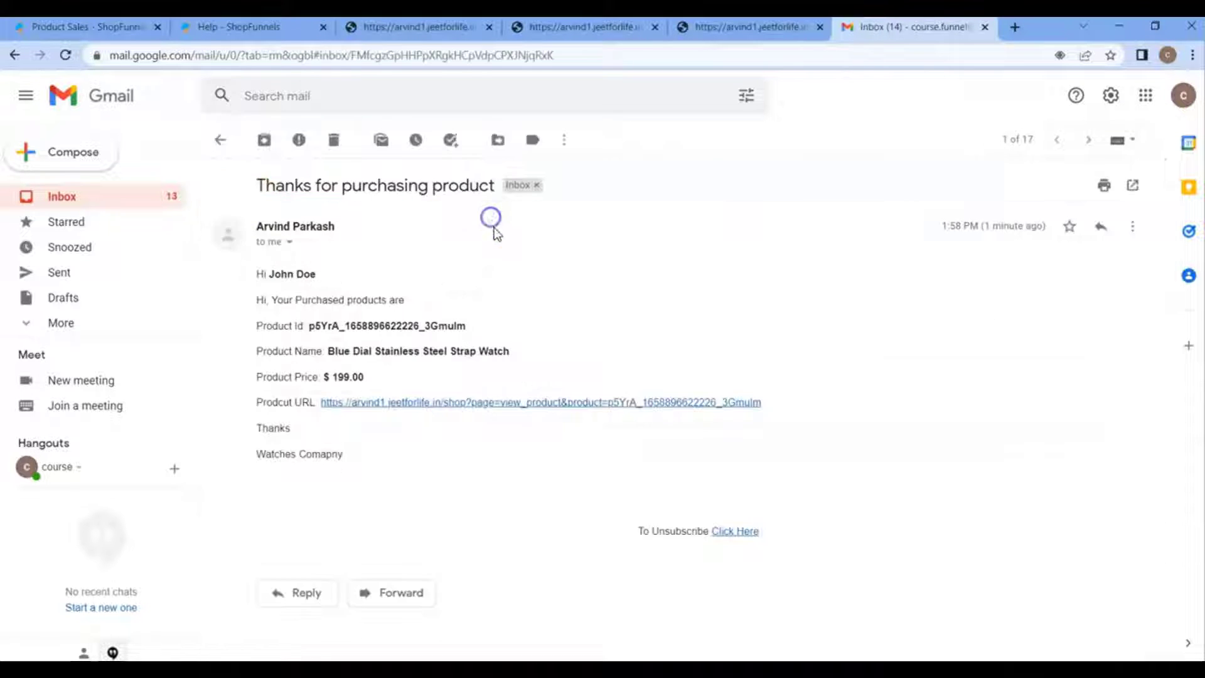
pyautogui.moveTo(270, 274); pyautogui.dragTo(317, 274)
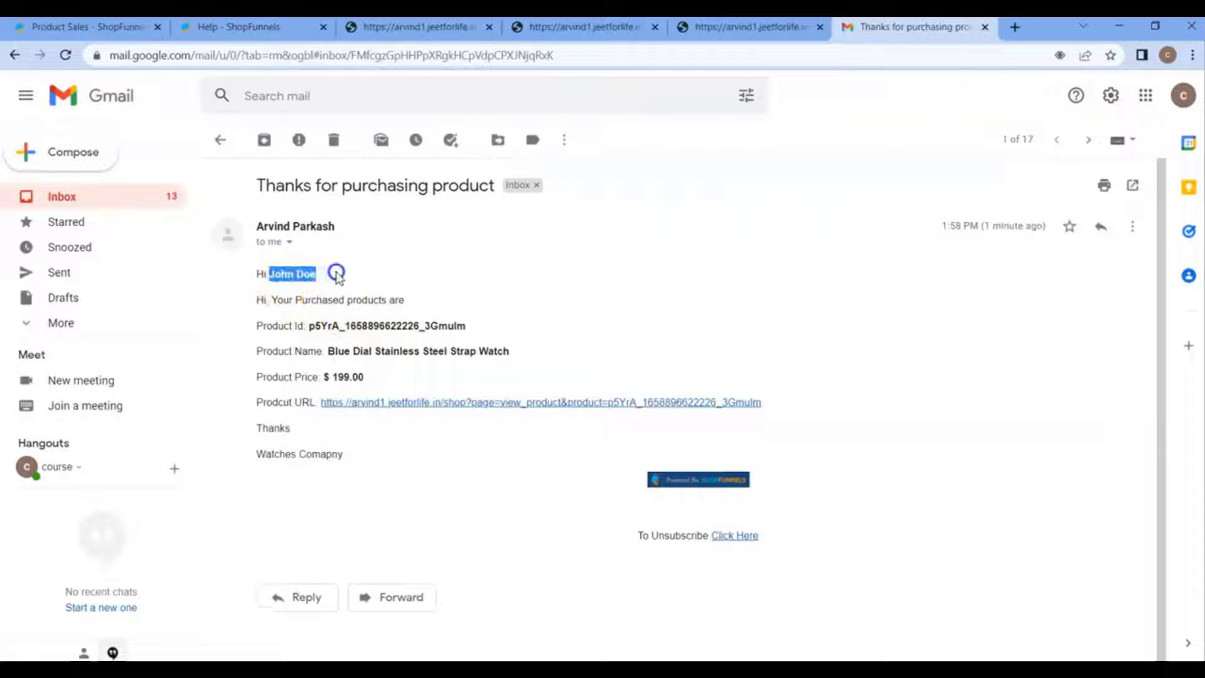
pyautogui.click(344, 290)
pyautogui.moveTo(309, 325); pyautogui.dragTo(394, 325)
pyautogui.moveTo(328, 351); pyautogui.dragTo(492, 350)
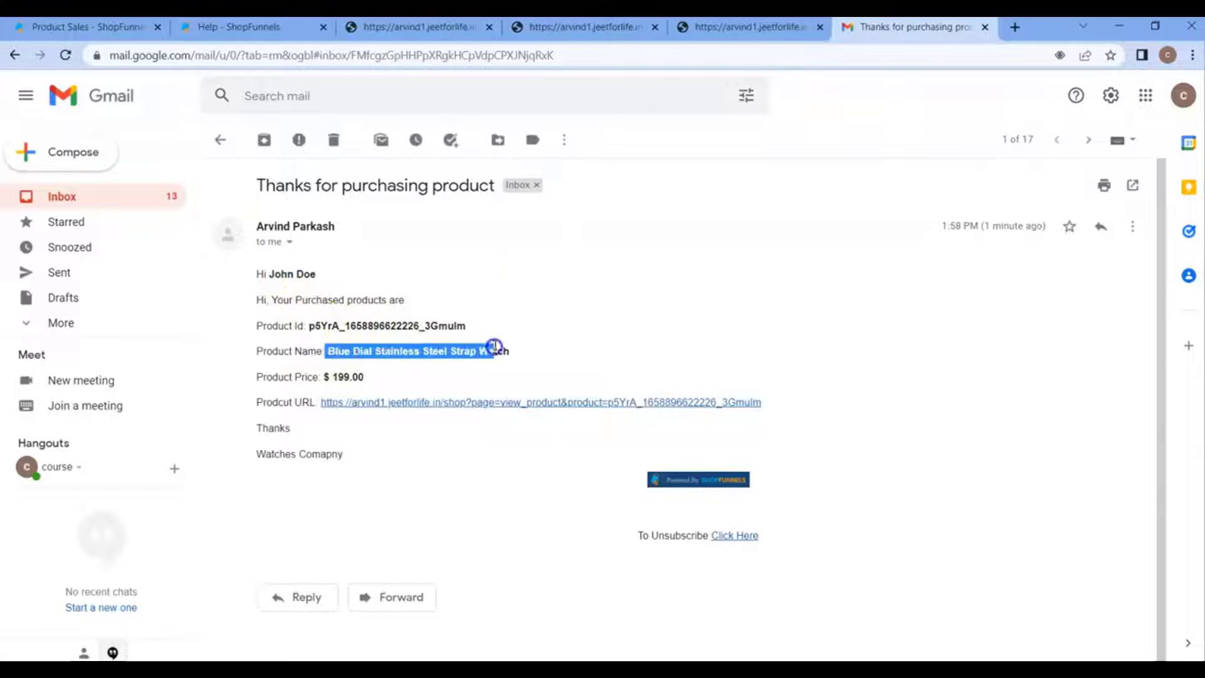
pyautogui.moveTo(330, 377); pyautogui.dragTo(356, 375)
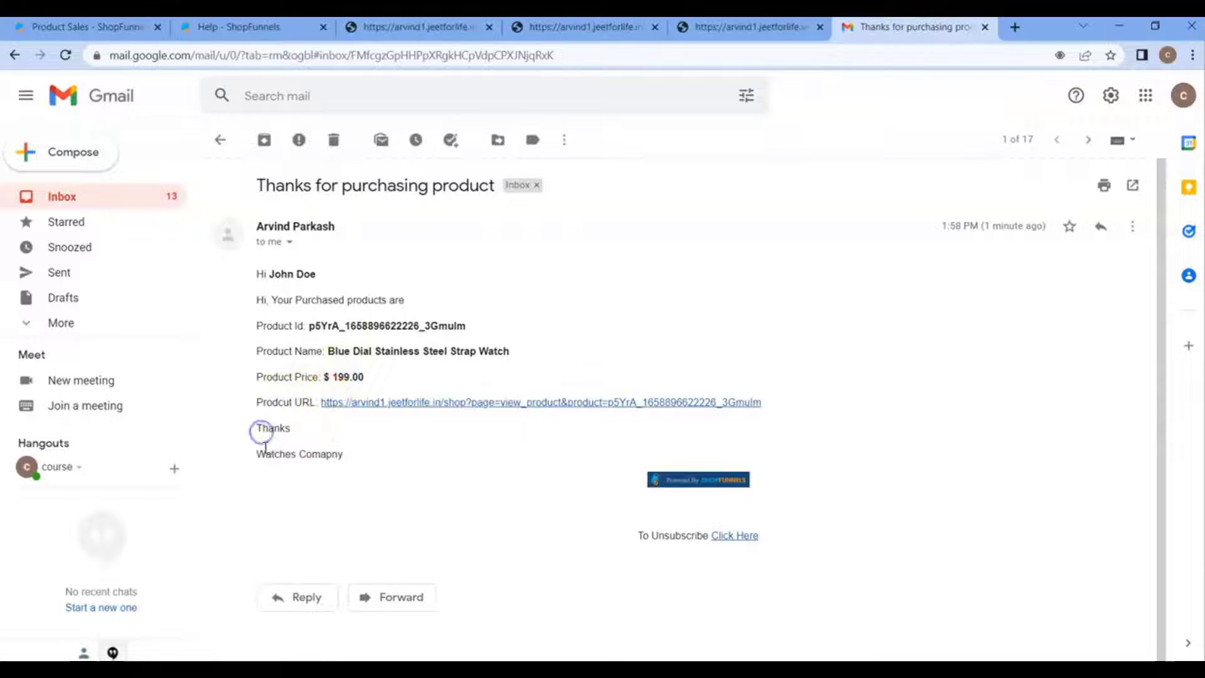
pyautogui.moveTo(266, 453); pyautogui.dragTo(379, 448)
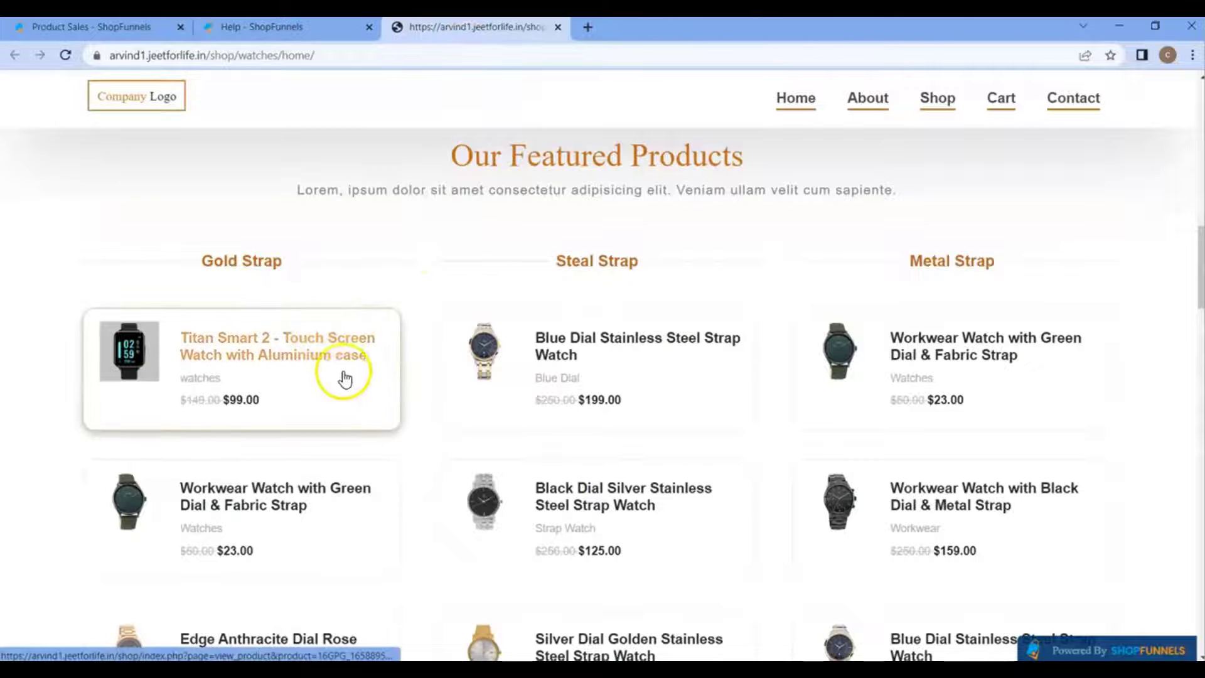
# Step: Add the Workwear Watch with Green Dial to the cart and return to the watch listing
pyautogui.scroll(-2, 345, 382)
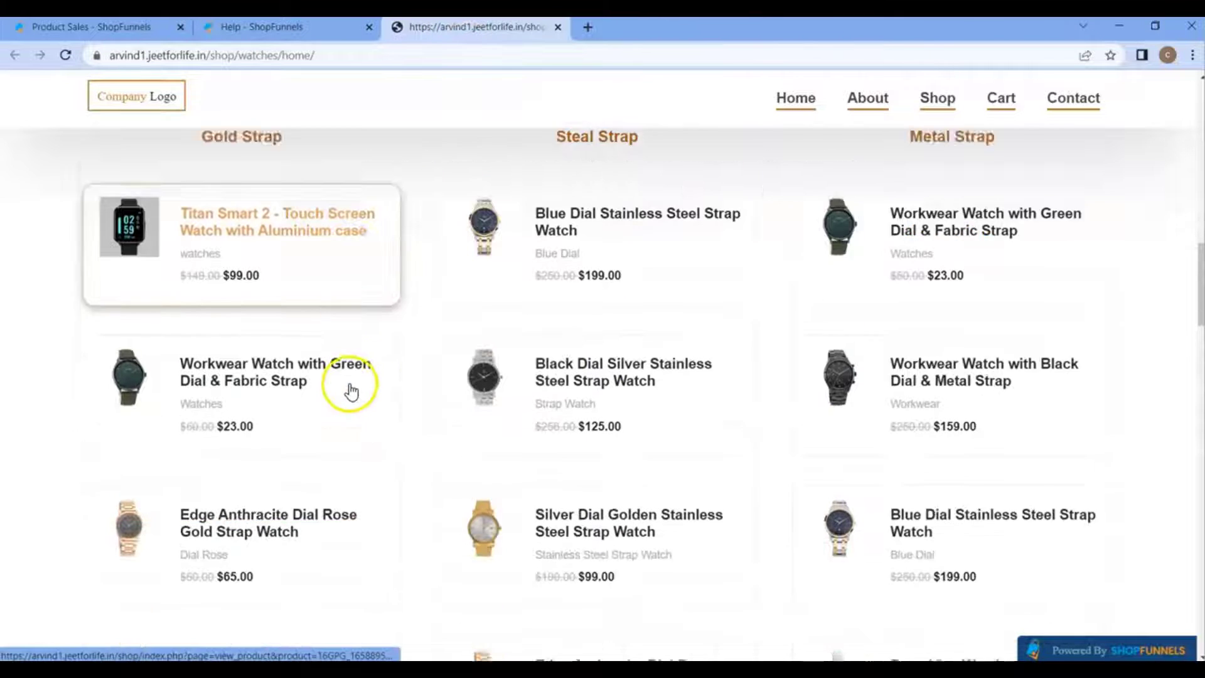
pyautogui.scroll(-1, 349, 393)
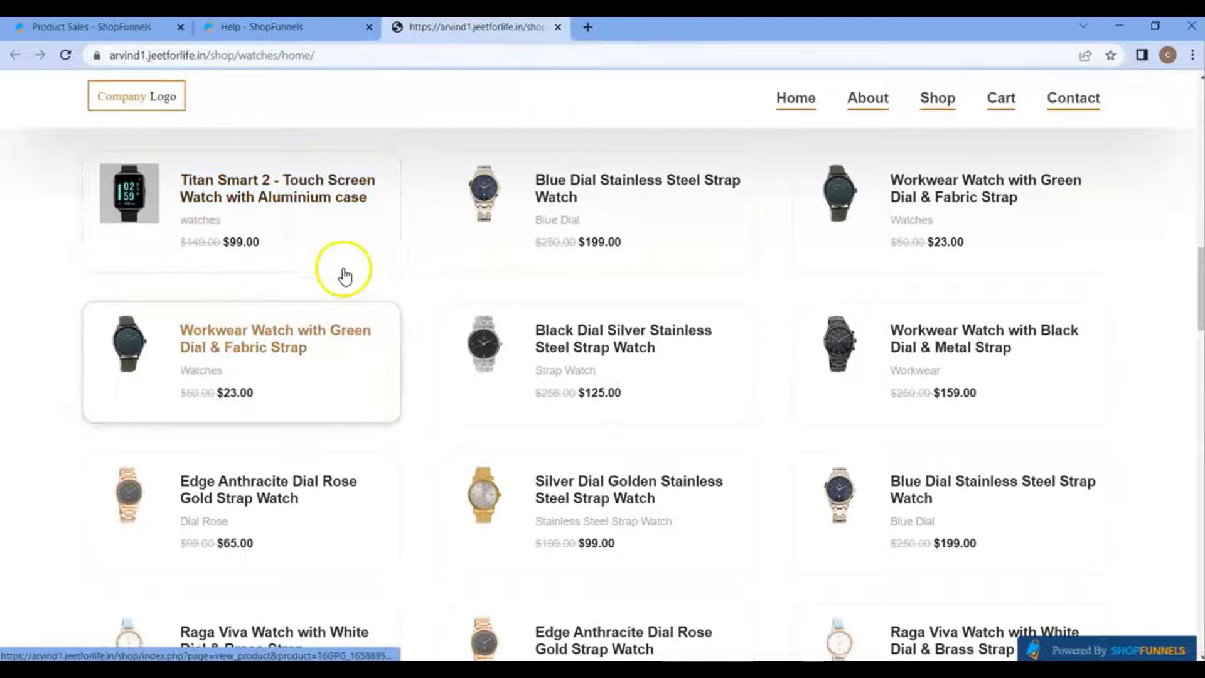
pyautogui.click(288, 349)
pyautogui.click(814, 344)
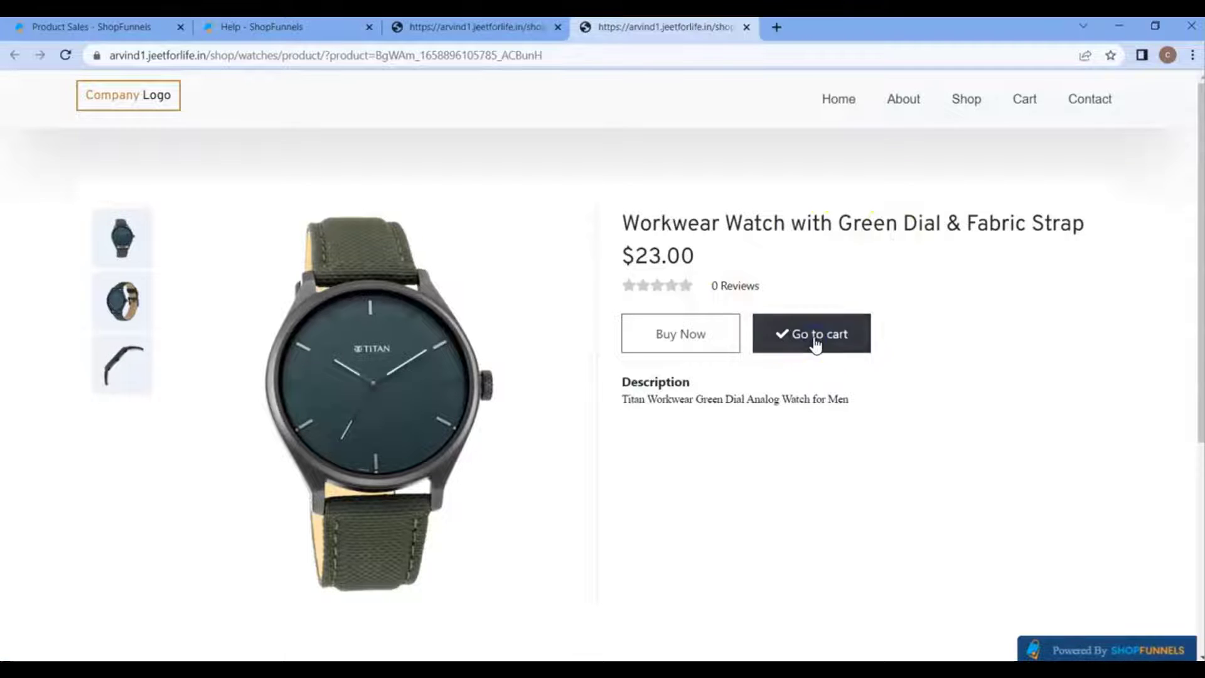
pyautogui.scroll(-5, 789, 364)
pyautogui.scroll(5, 789, 364)
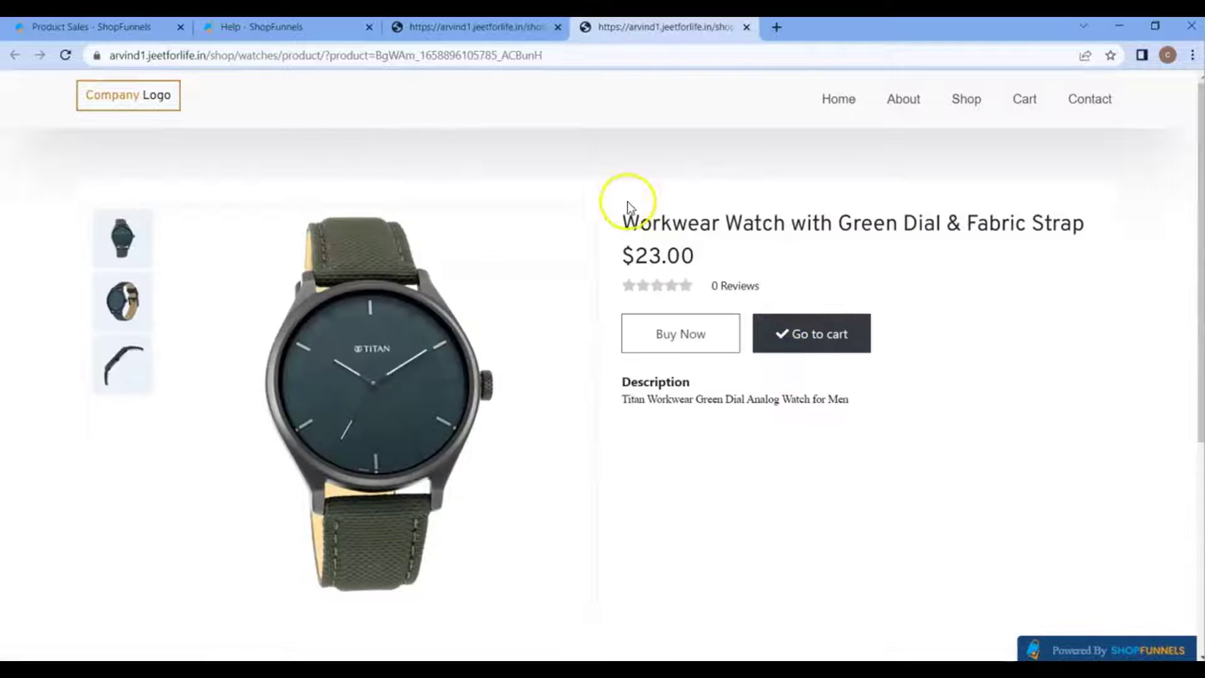
pyautogui.click(524, 31)
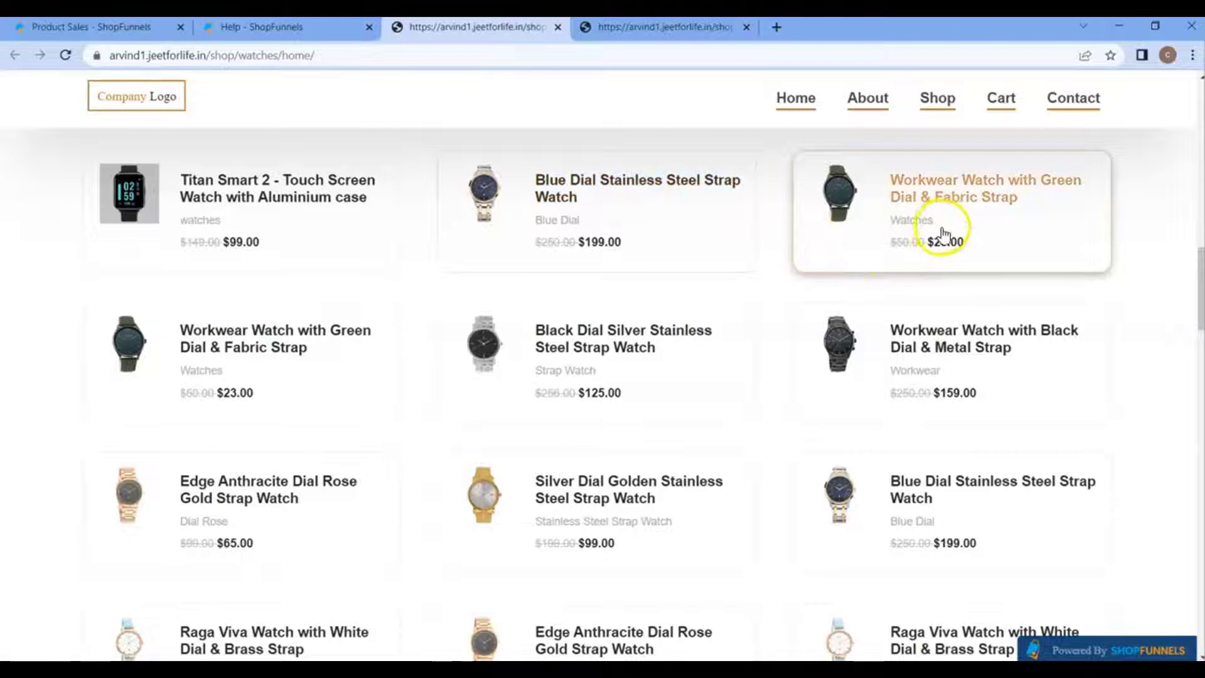
# Step: Add the Black Dial Silver Stainless Steel Strap Watch to the cart
pyautogui.click(639, 372)
pyautogui.click(819, 346)
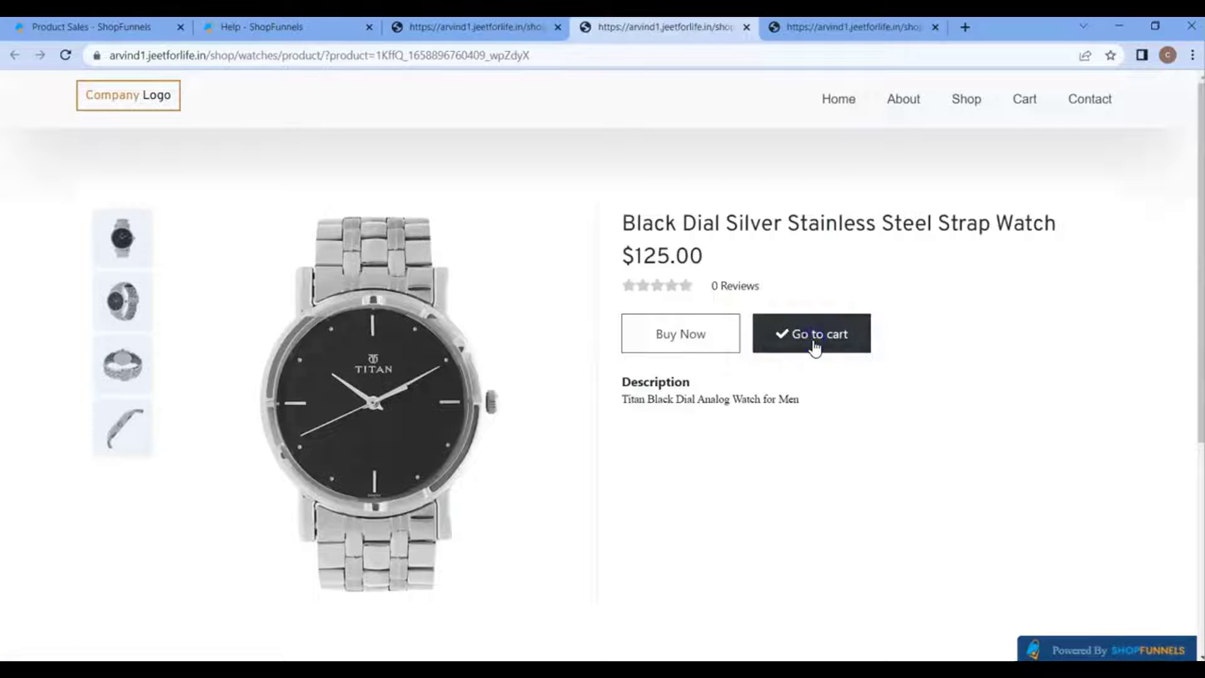
pyautogui.click(814, 344)
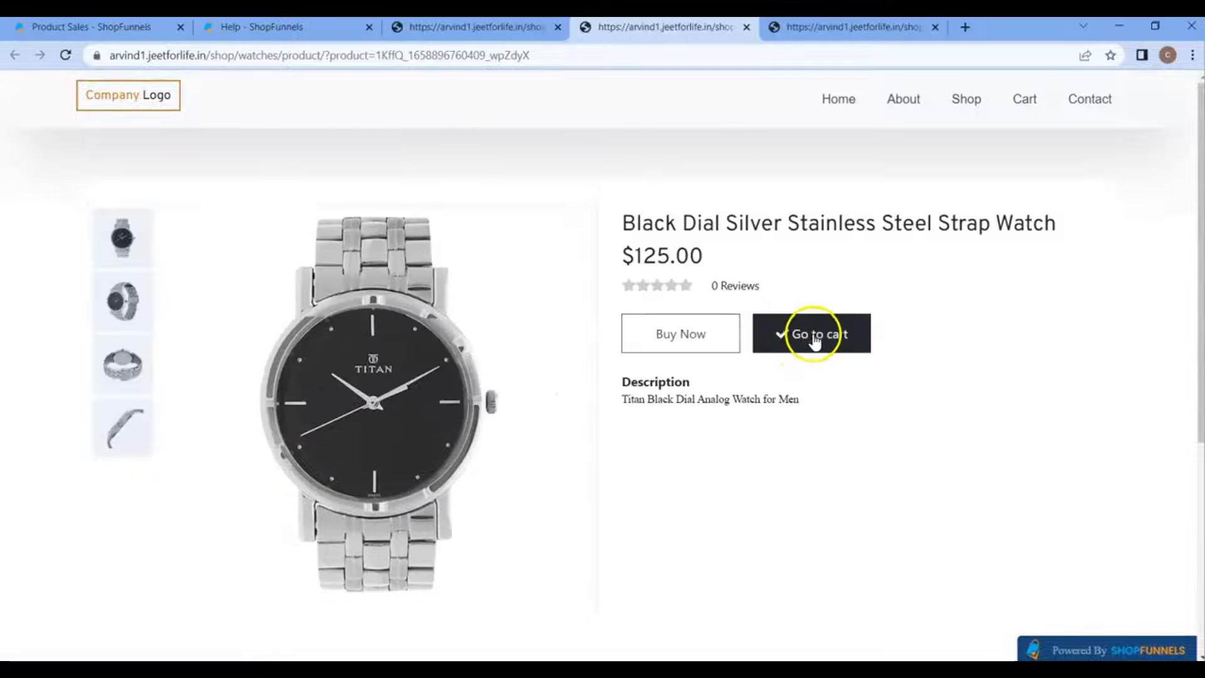
pyautogui.click(543, 38)
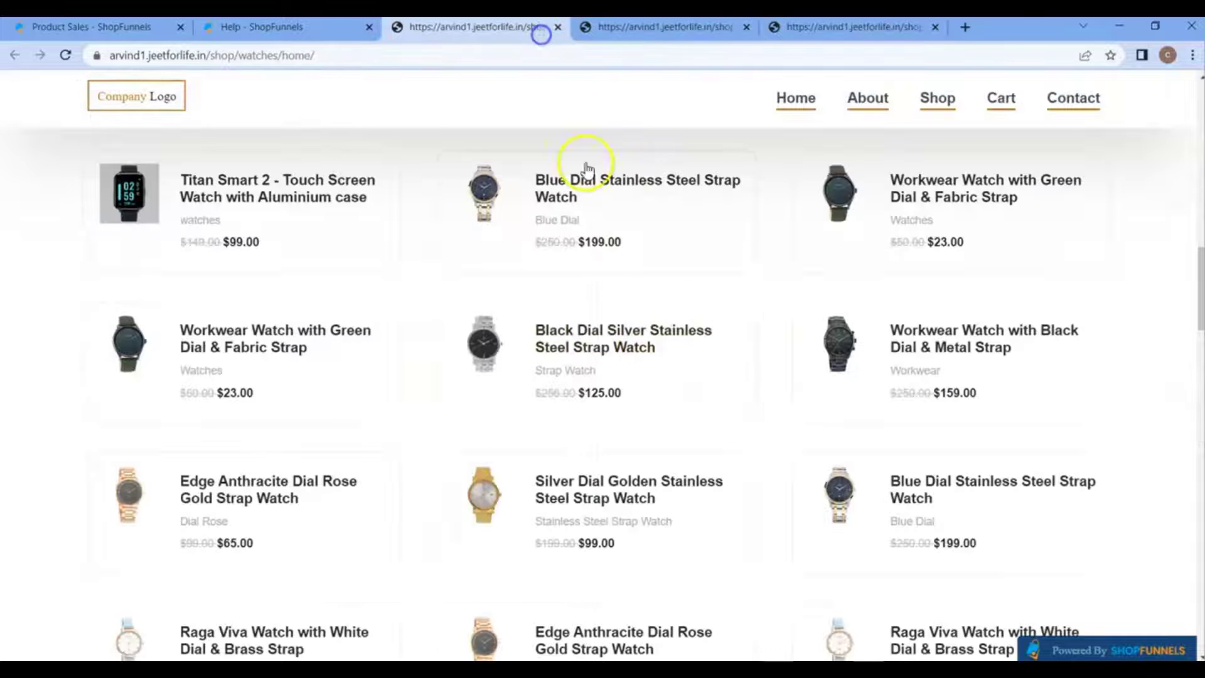
# Step: Add the Edge Anthracite Dial Rose Gold Strap Watch to the cart and view the cart
pyautogui.scroll(-3, 874, 322)
pyautogui.scroll(-1, 815, 398)
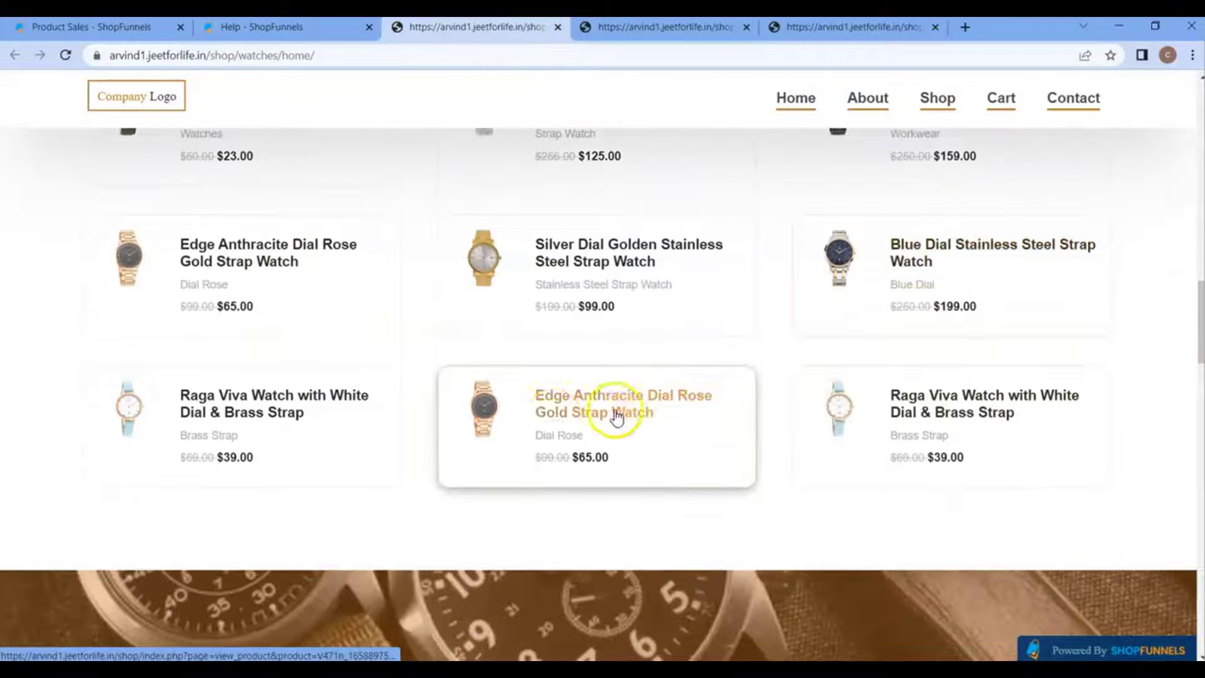
pyautogui.click(583, 413)
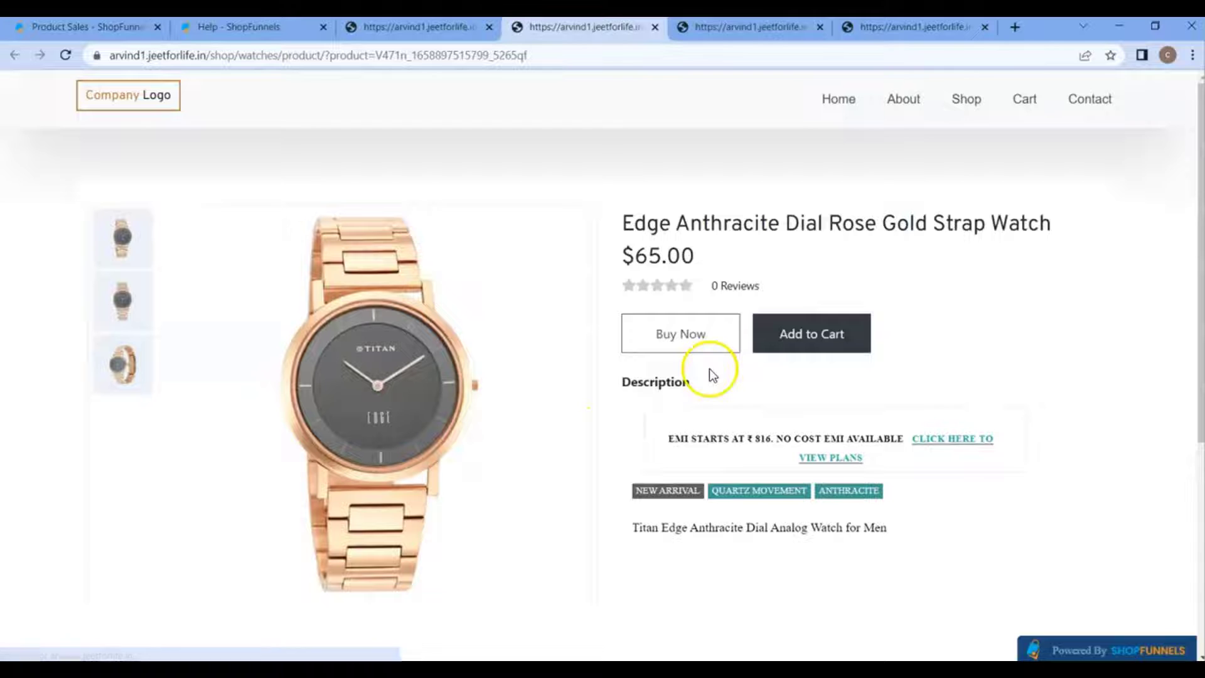
pyautogui.click(788, 343)
pyautogui.click(827, 353)
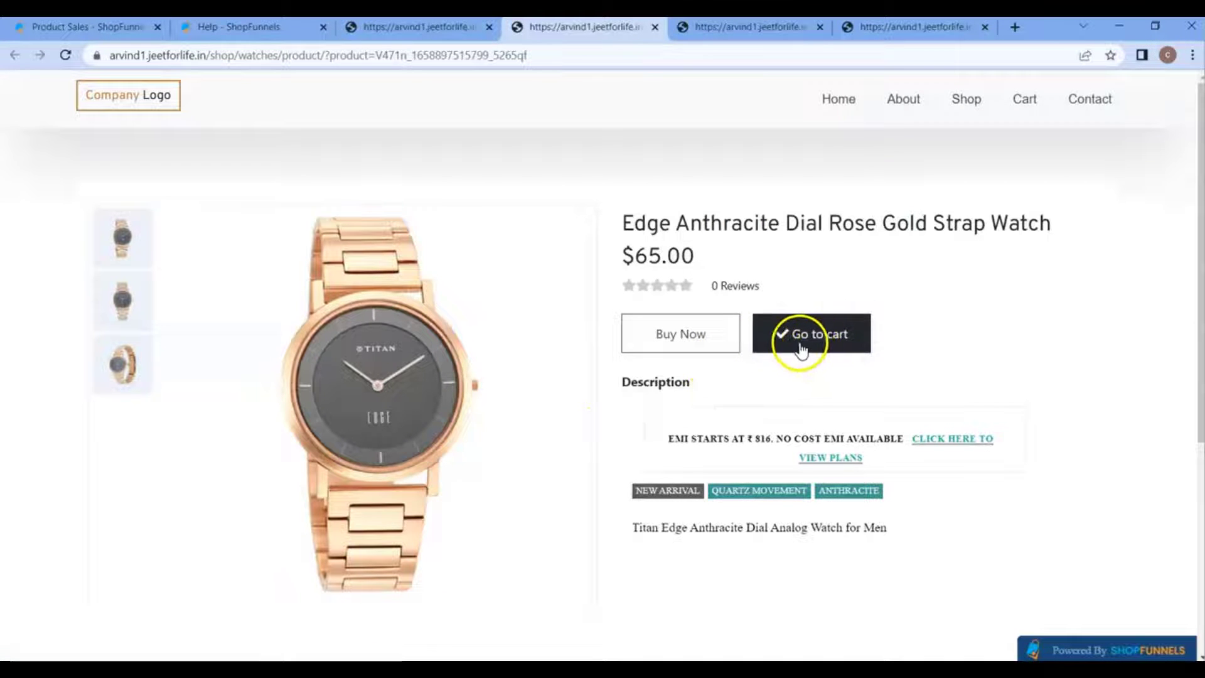
pyautogui.click(811, 347)
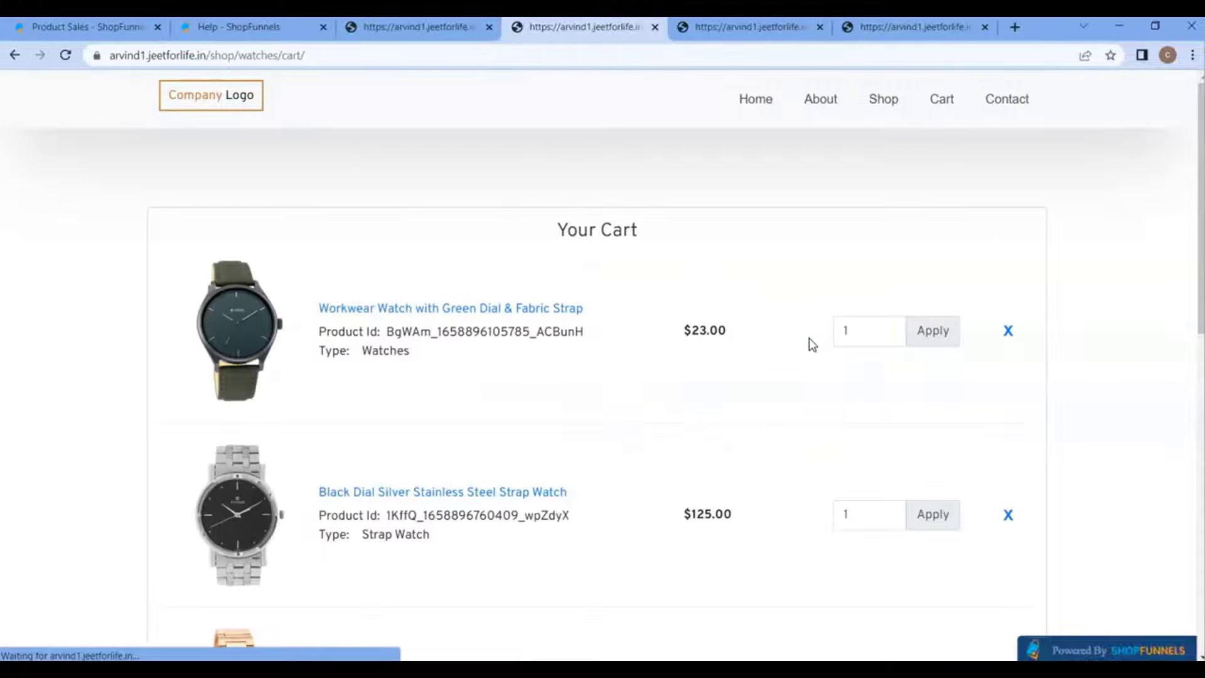
# Step: Try applying a quantity of 3 to the green-dial Workwear watch in the cart, then return to the admin
pyautogui.click(703, 331)
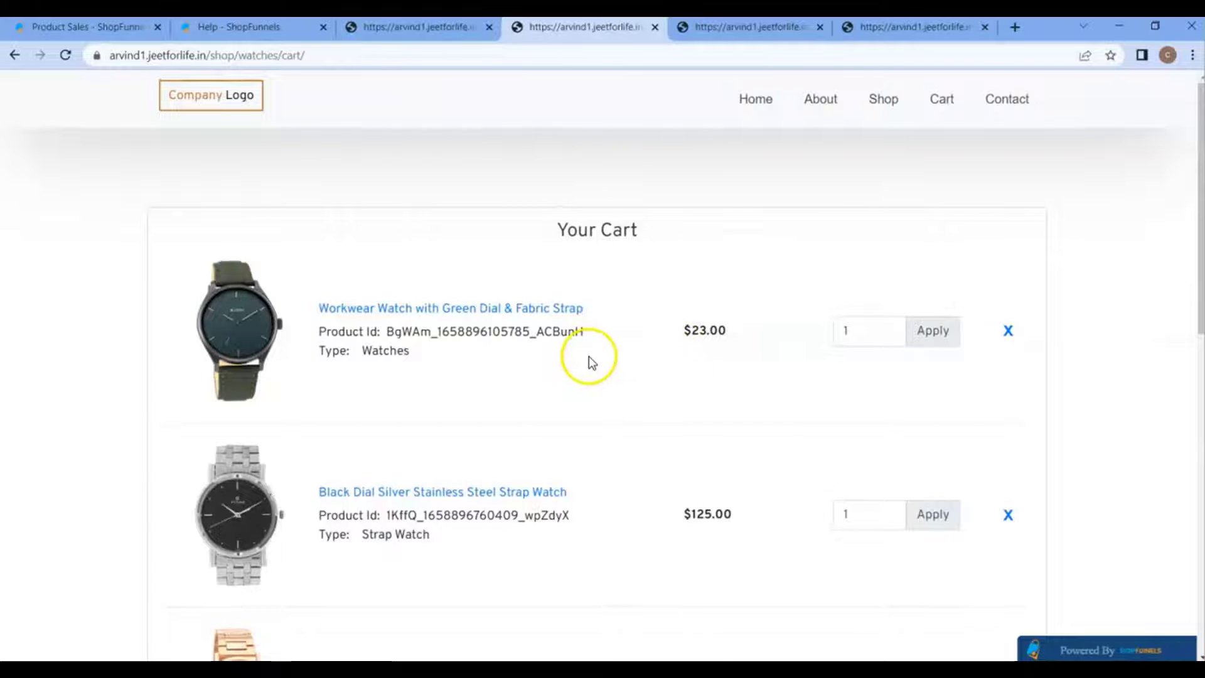
pyautogui.scroll(-5, 589, 356)
pyautogui.scroll(4, 589, 356)
pyautogui.scroll(-4, 589, 351)
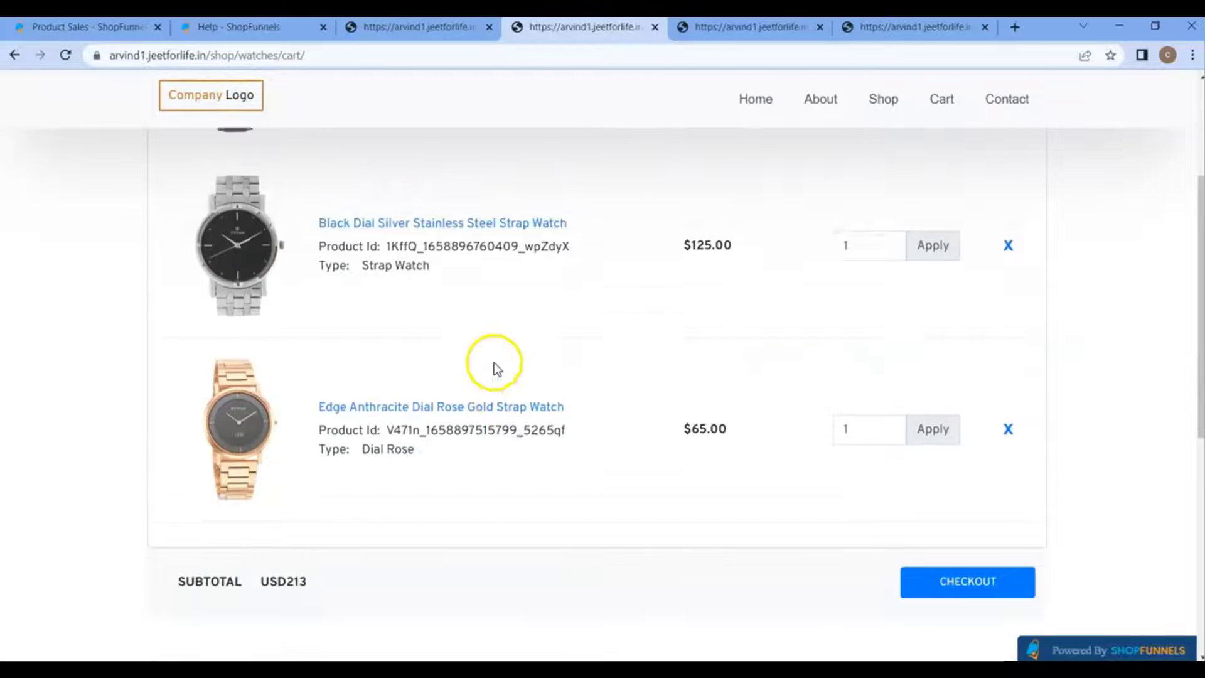
pyautogui.scroll(2, 491, 369)
pyautogui.scroll(2, 466, 300)
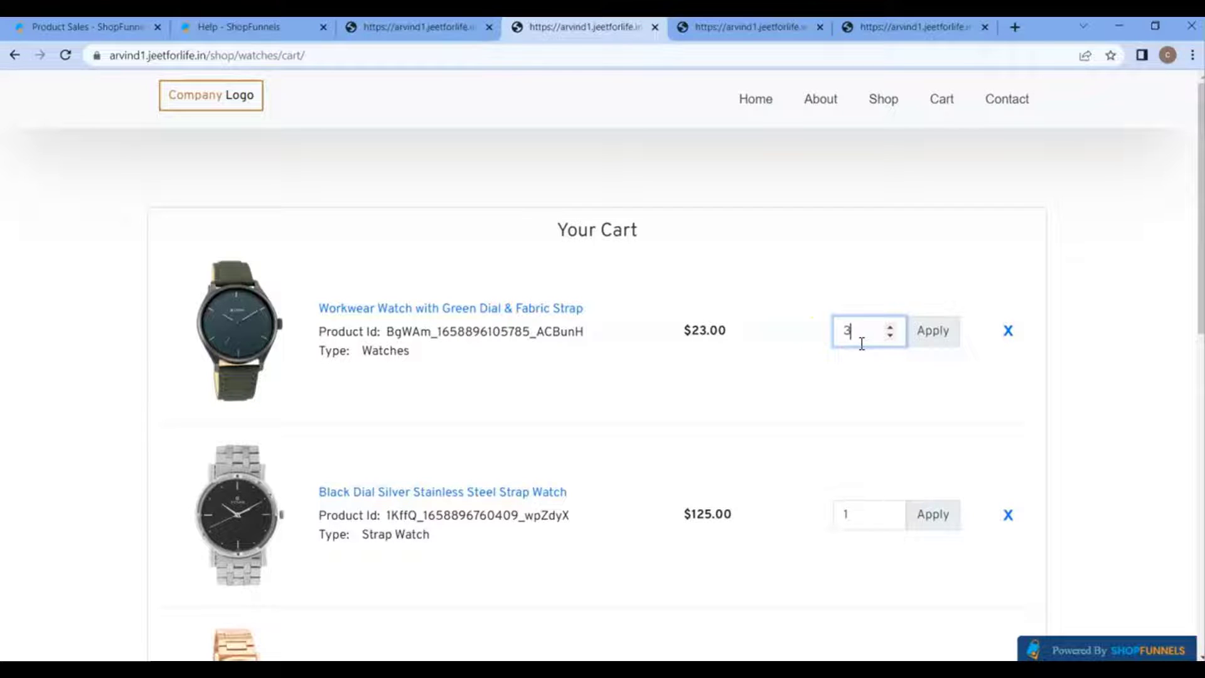
pyautogui.click(920, 346)
pyautogui.click(862, 337)
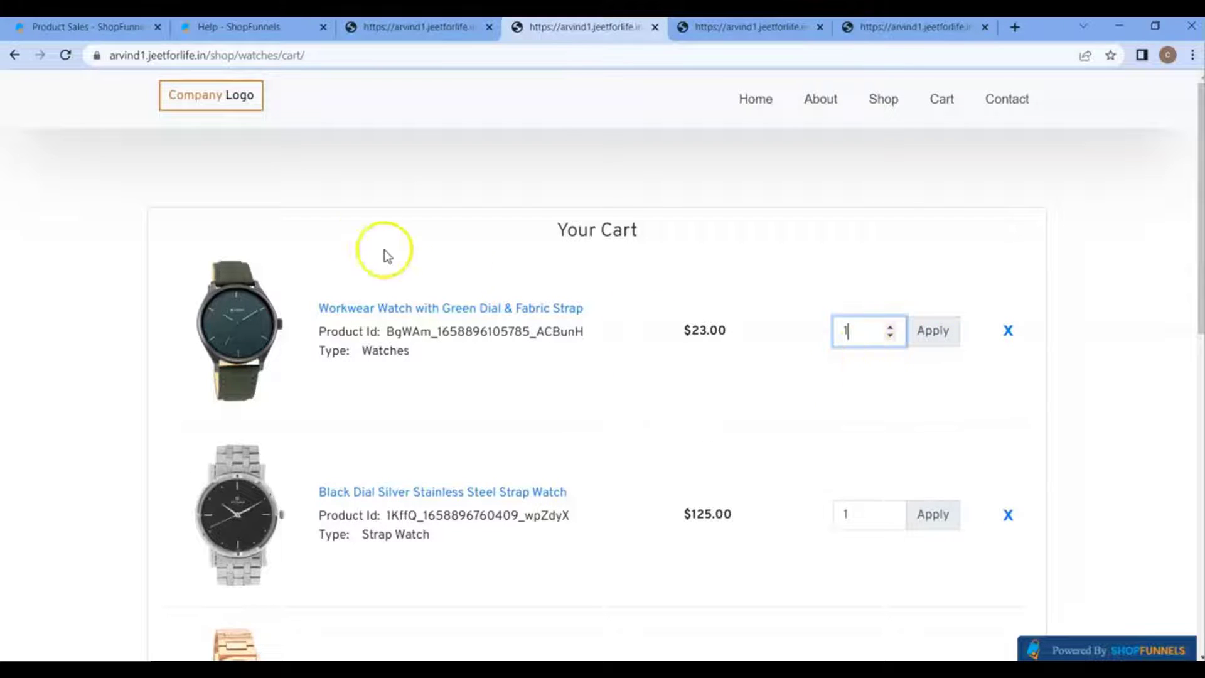
pyautogui.click(70, 26)
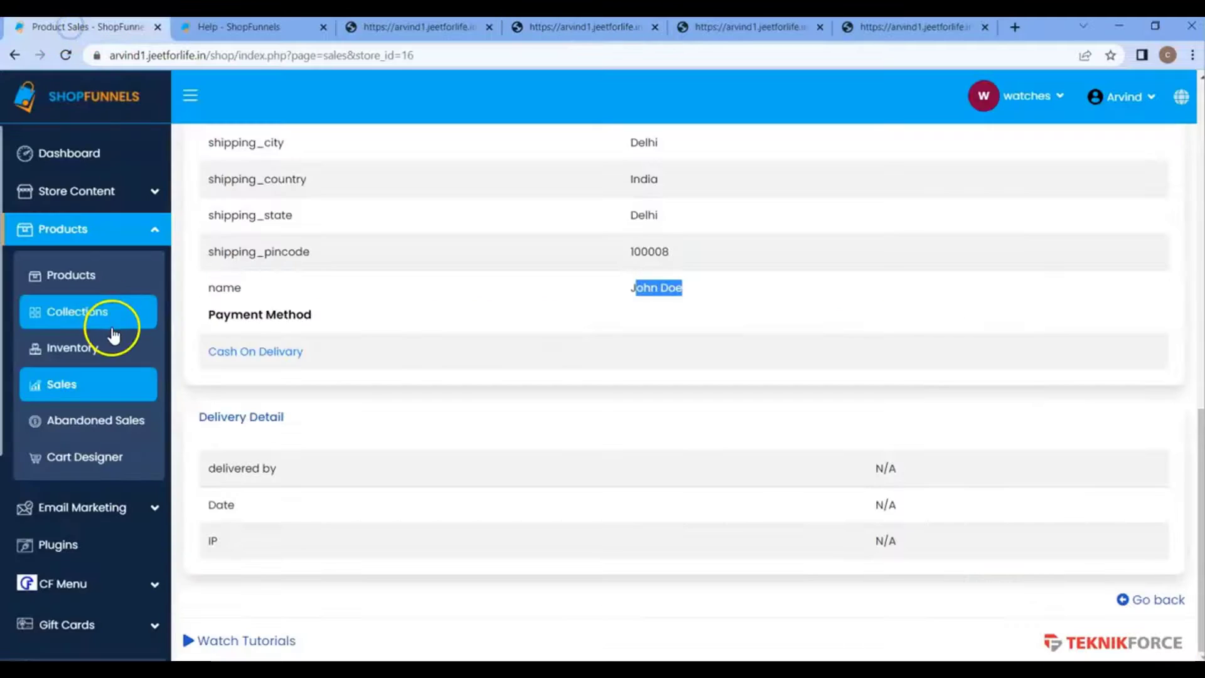
# Step: Find the Workwear Watch with Green Dial & Fabric Strap in row 7 of the products list and edit it
pyautogui.click(95, 278)
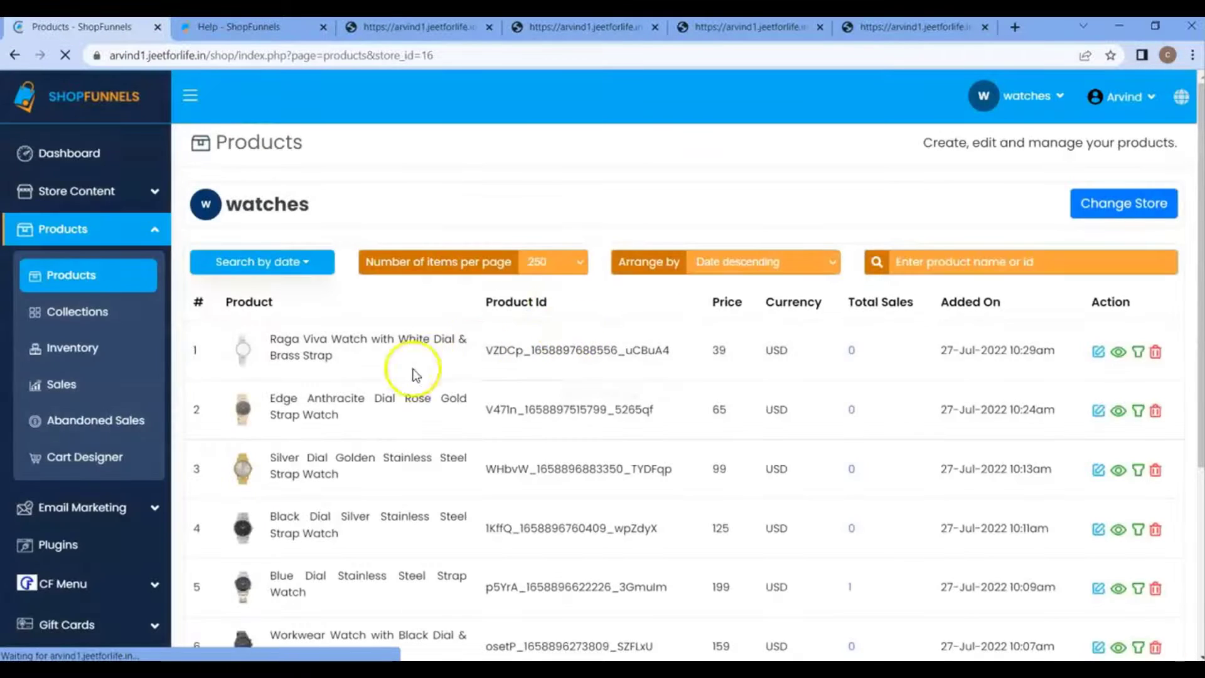
pyautogui.click(574, 27)
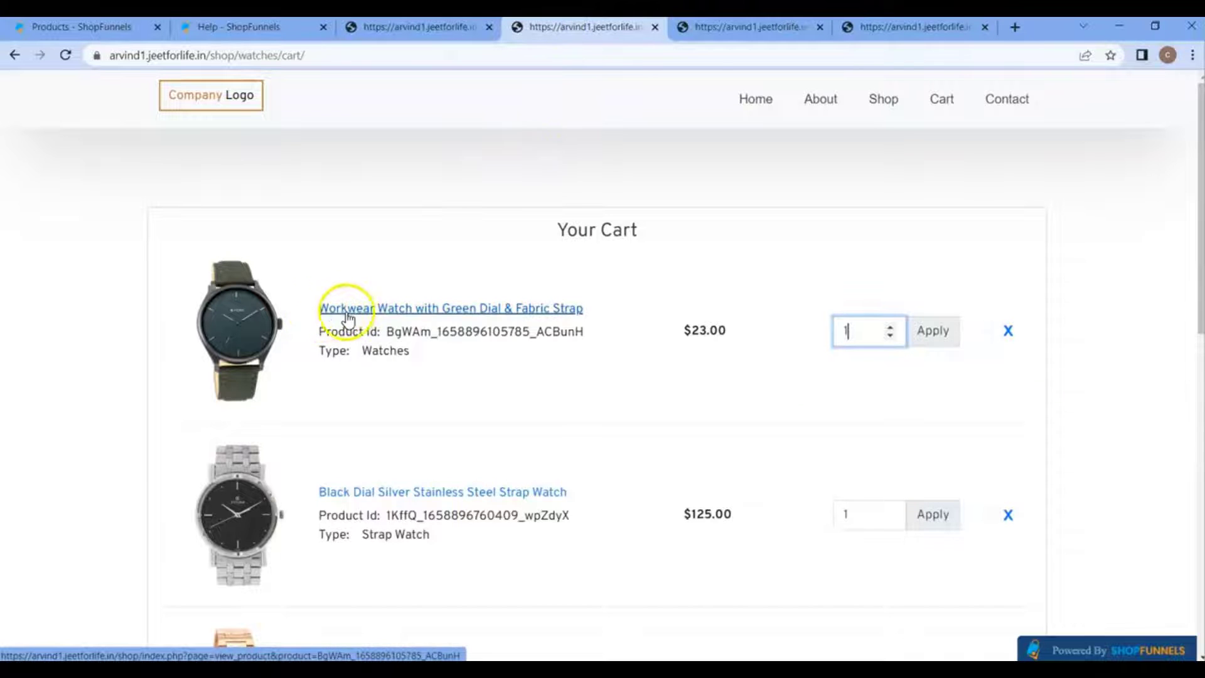
pyautogui.click(100, 27)
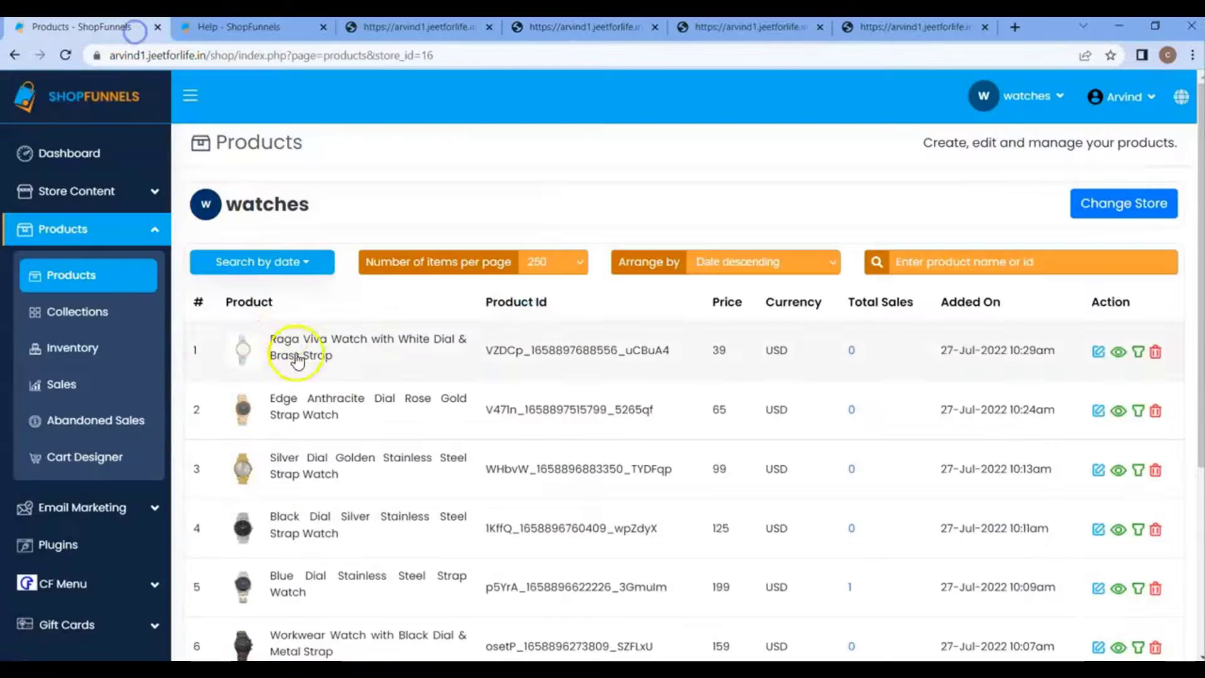
pyautogui.scroll(-3, 465, 390)
pyautogui.scroll(-2, 441, 402)
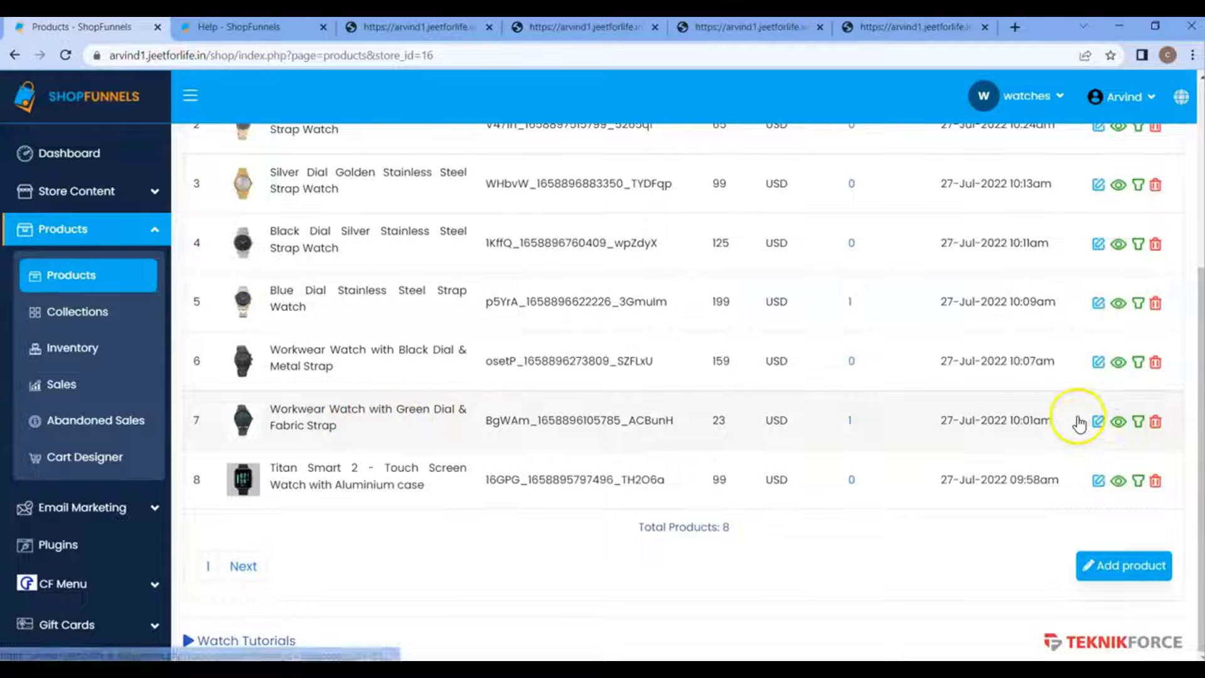
pyautogui.click(1097, 422)
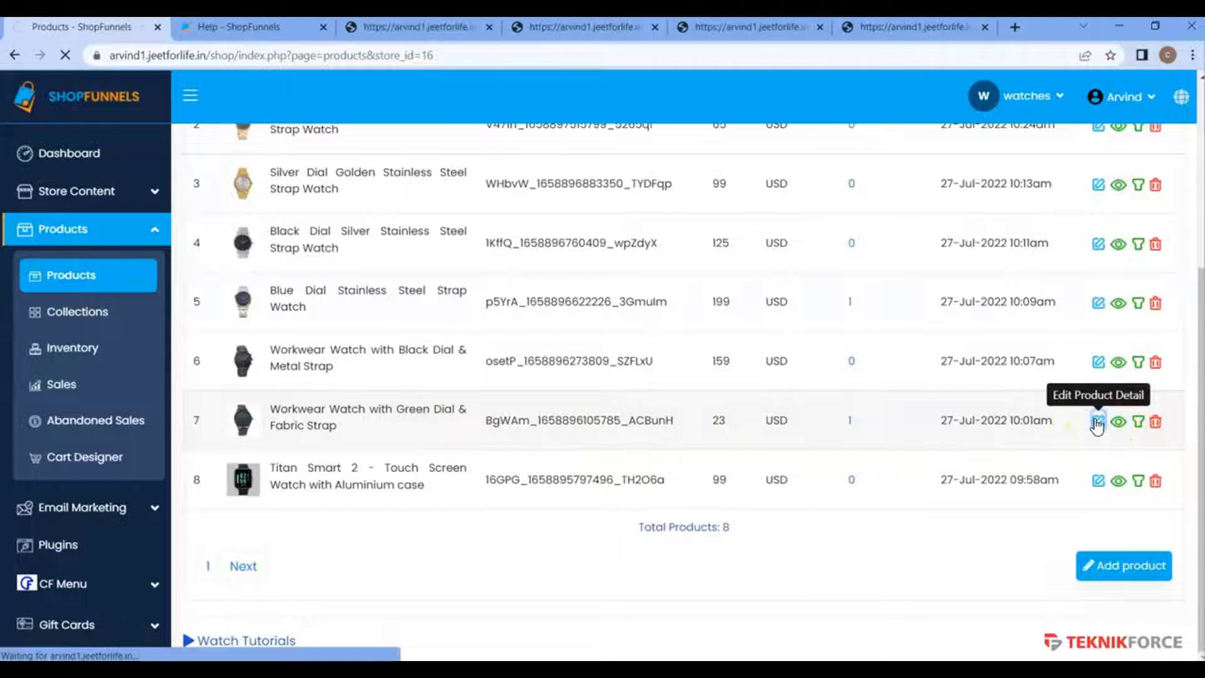
# Step: Set the green-dial watch's items-per-order limit to 4 and save the product setup
pyautogui.scroll(-5, 490, 386)
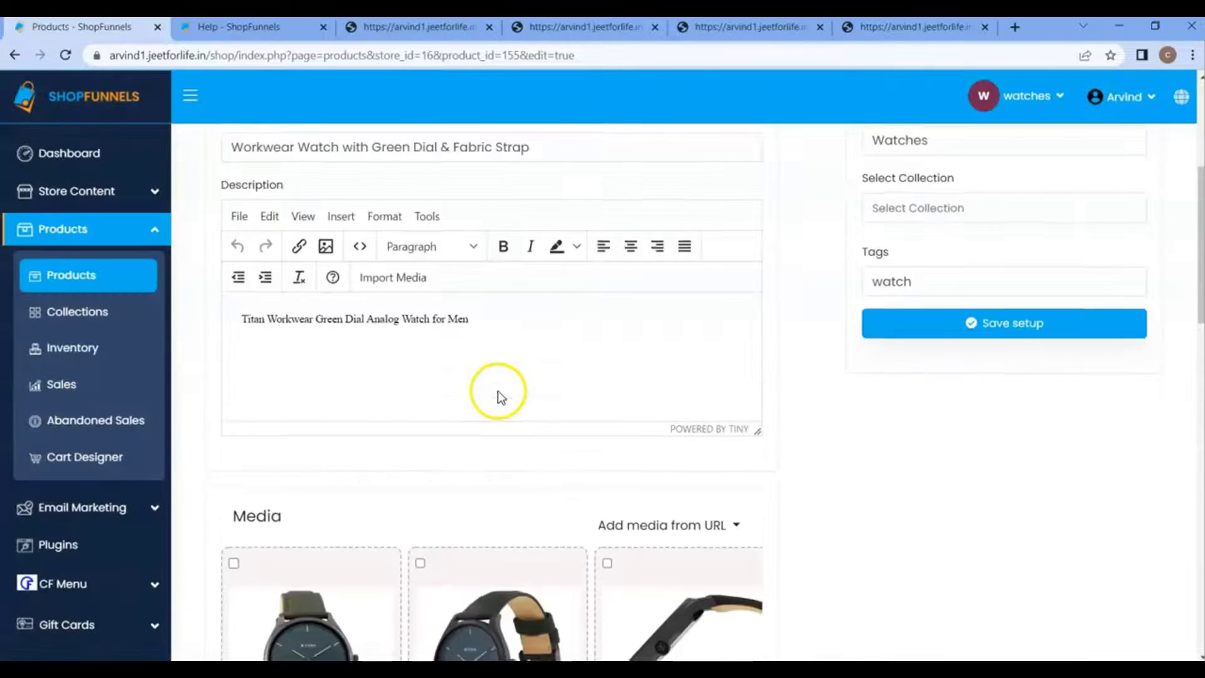
pyautogui.scroll(-19, 500, 393)
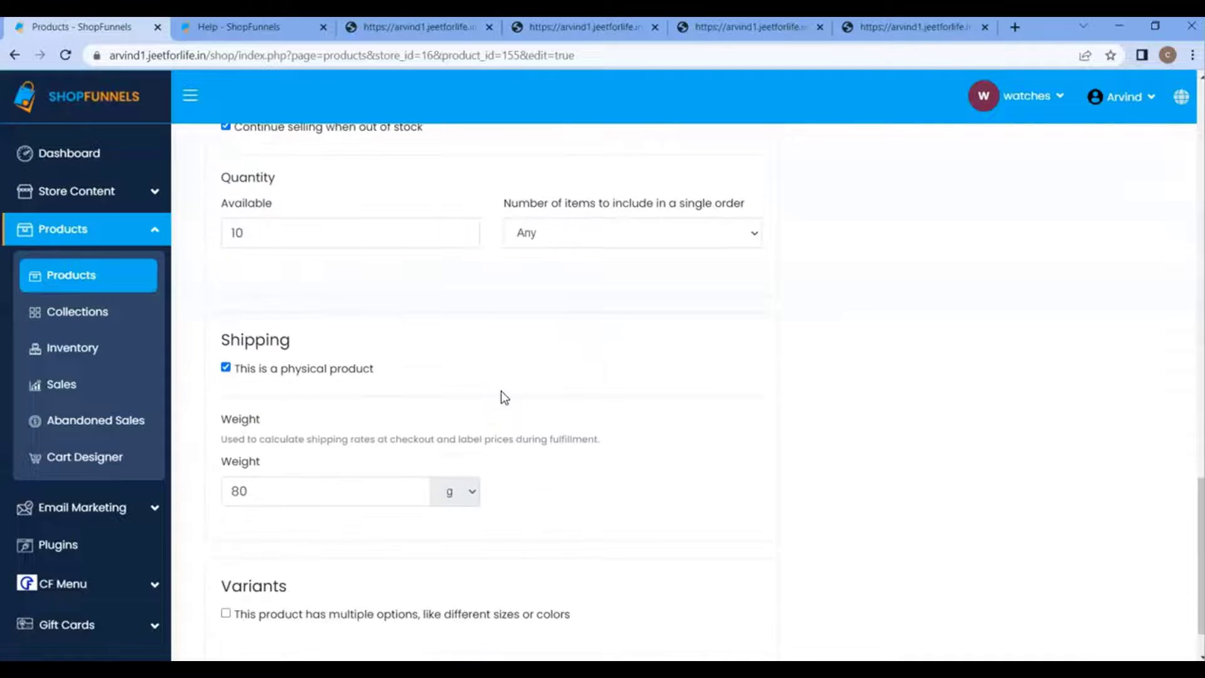
pyautogui.click(573, 238)
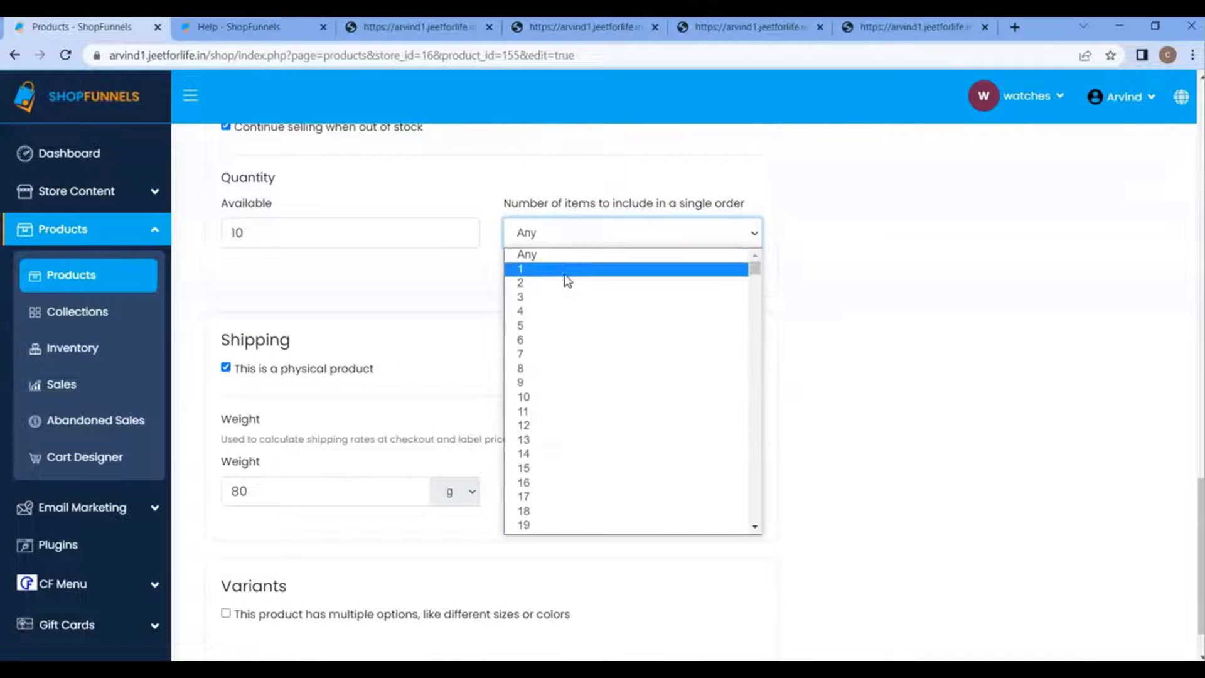
pyautogui.click(547, 298)
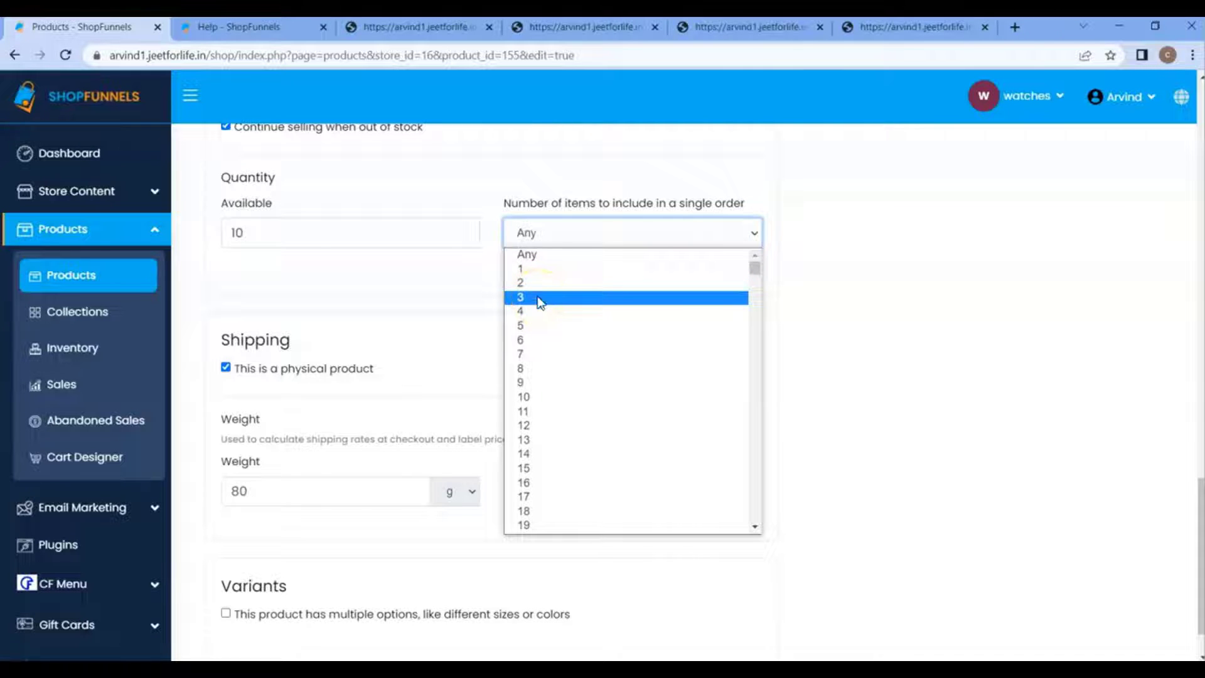
pyautogui.click(538, 310)
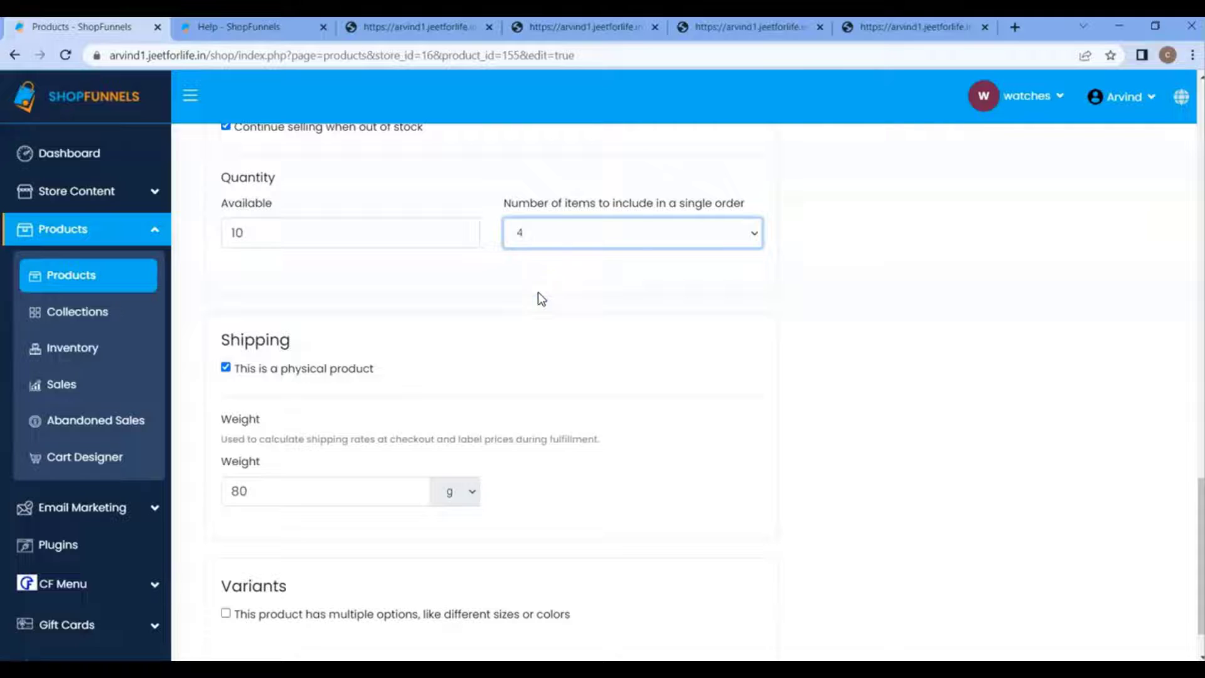
pyautogui.scroll(15, 971, 303)
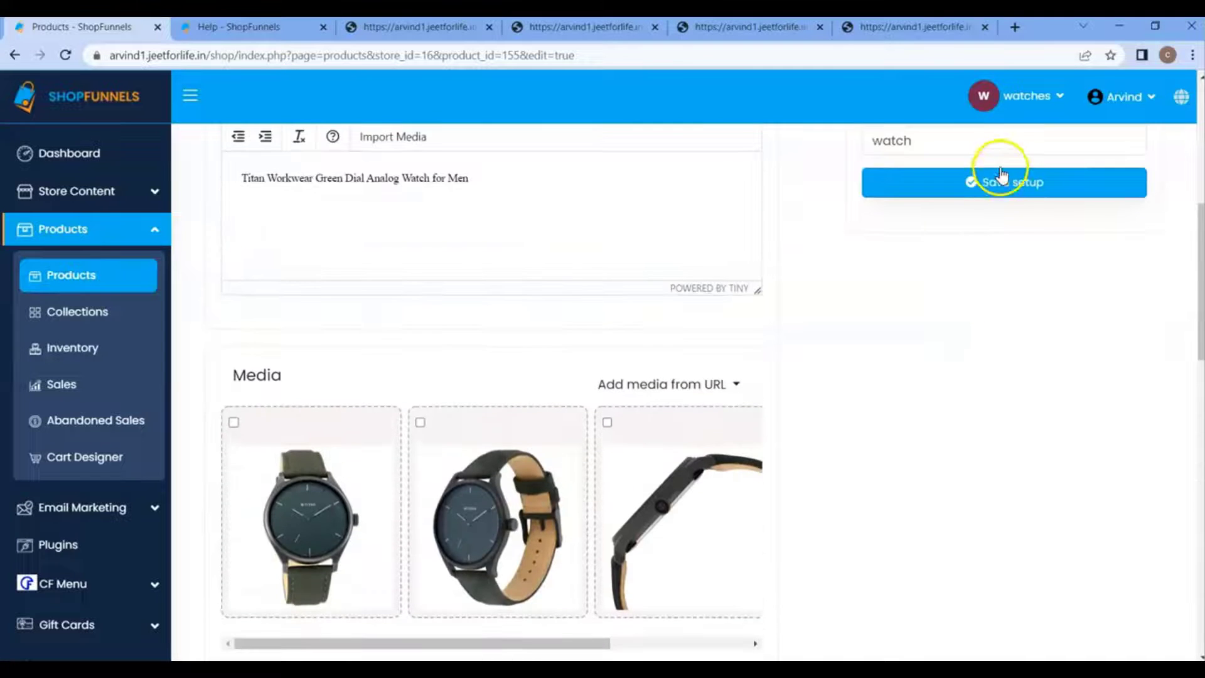
pyautogui.click(999, 182)
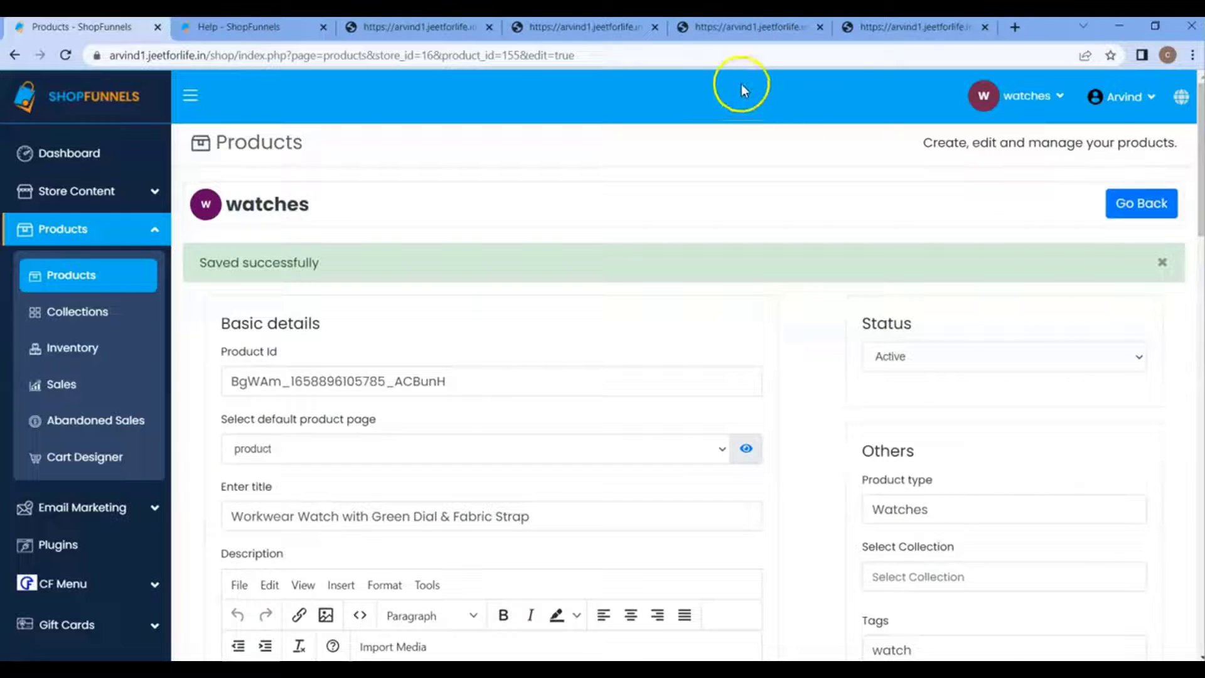
pyautogui.click(544, 35)
pyautogui.click(544, 31)
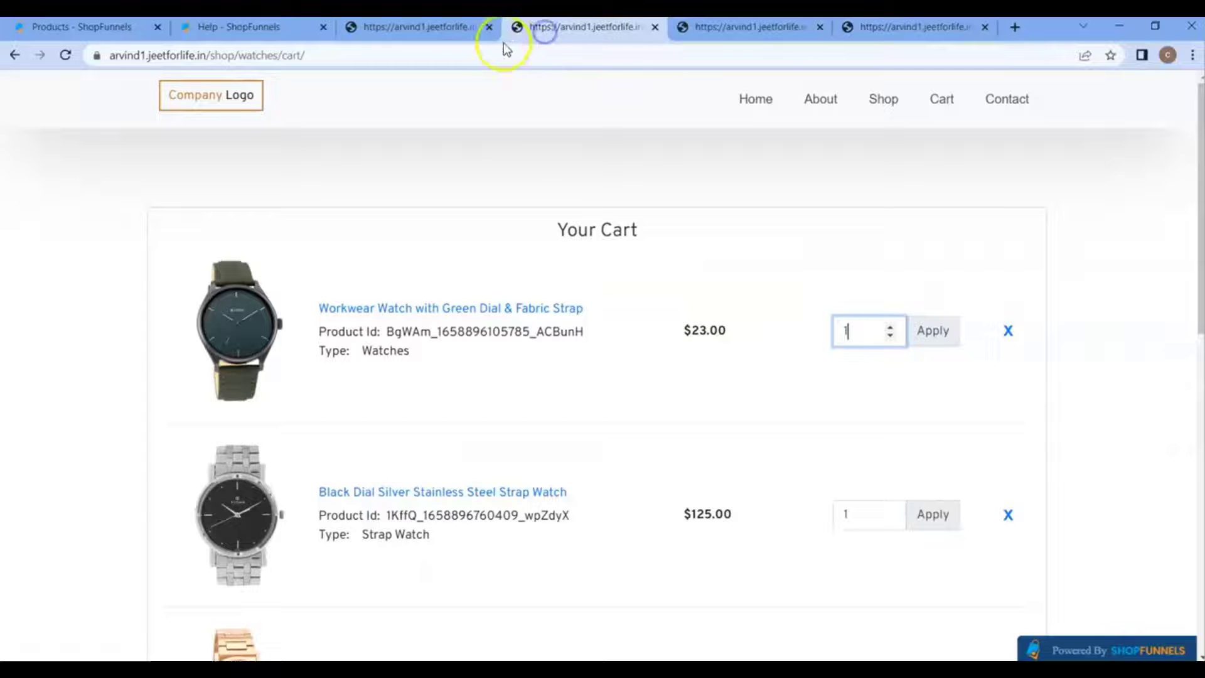
# Step: Reload the cart and try a quantity of 5 for the green-dial watch to trigger the limit warning
pyautogui.click(67, 56)
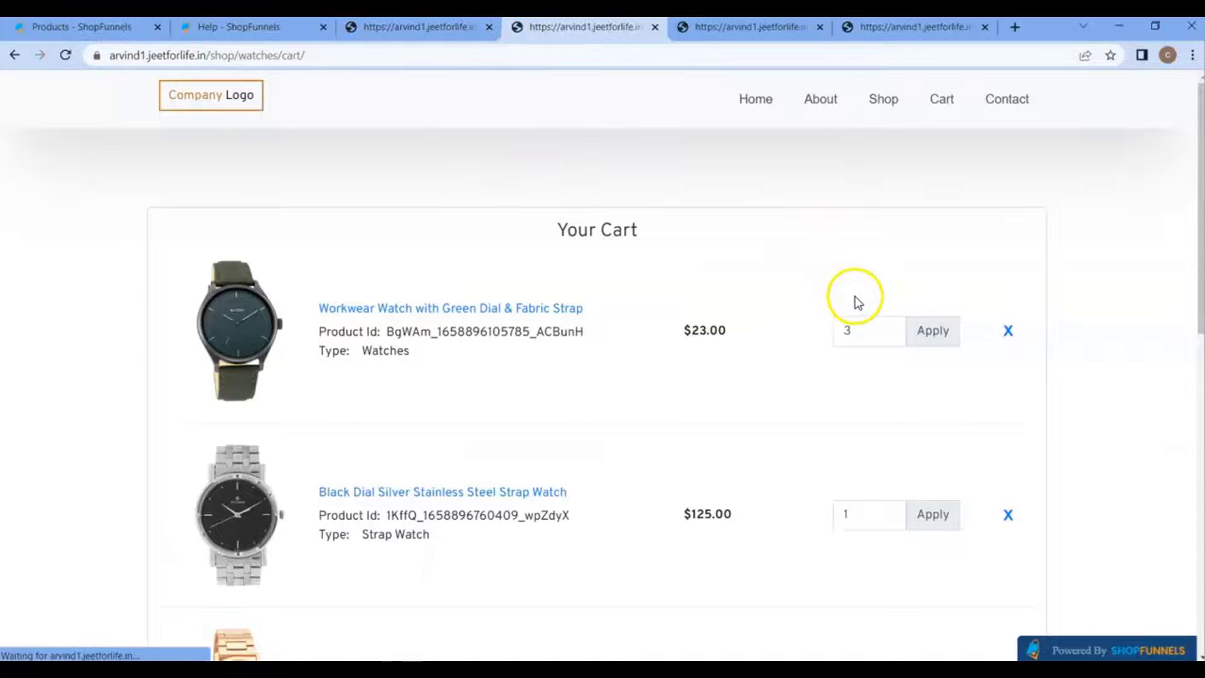
pyautogui.click(857, 324)
pyautogui.press('BackSpace')
pyautogui.write('5')
pyautogui.click(905, 410)
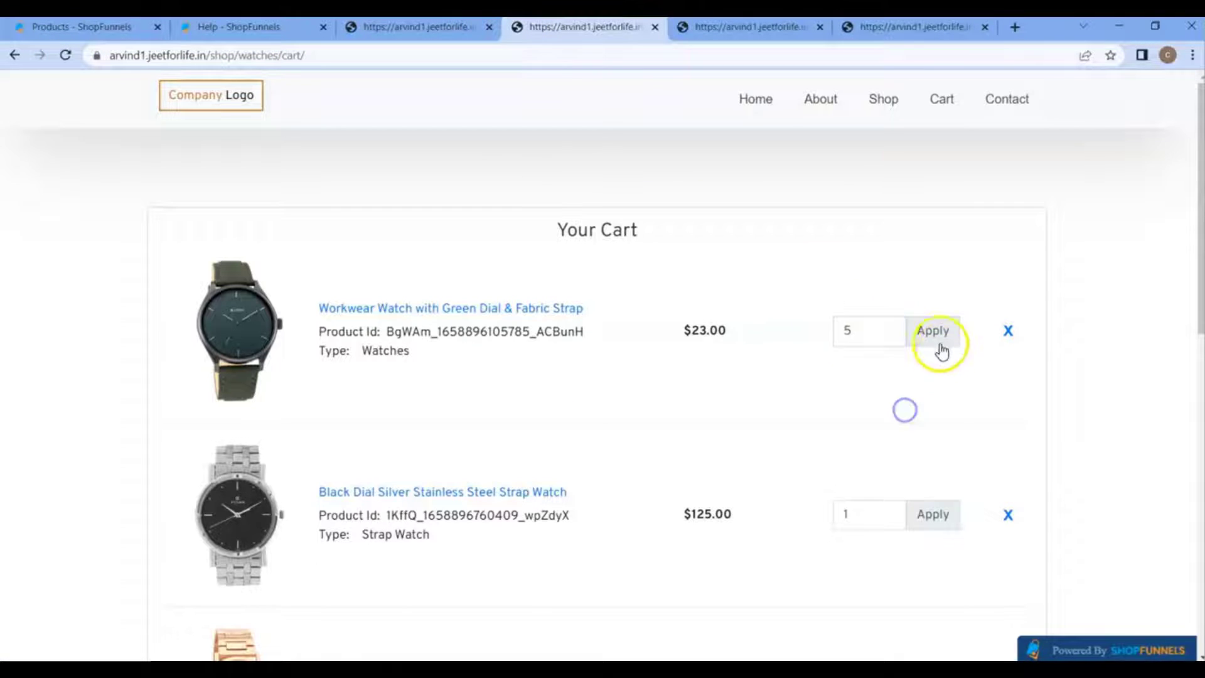
pyautogui.click(859, 344)
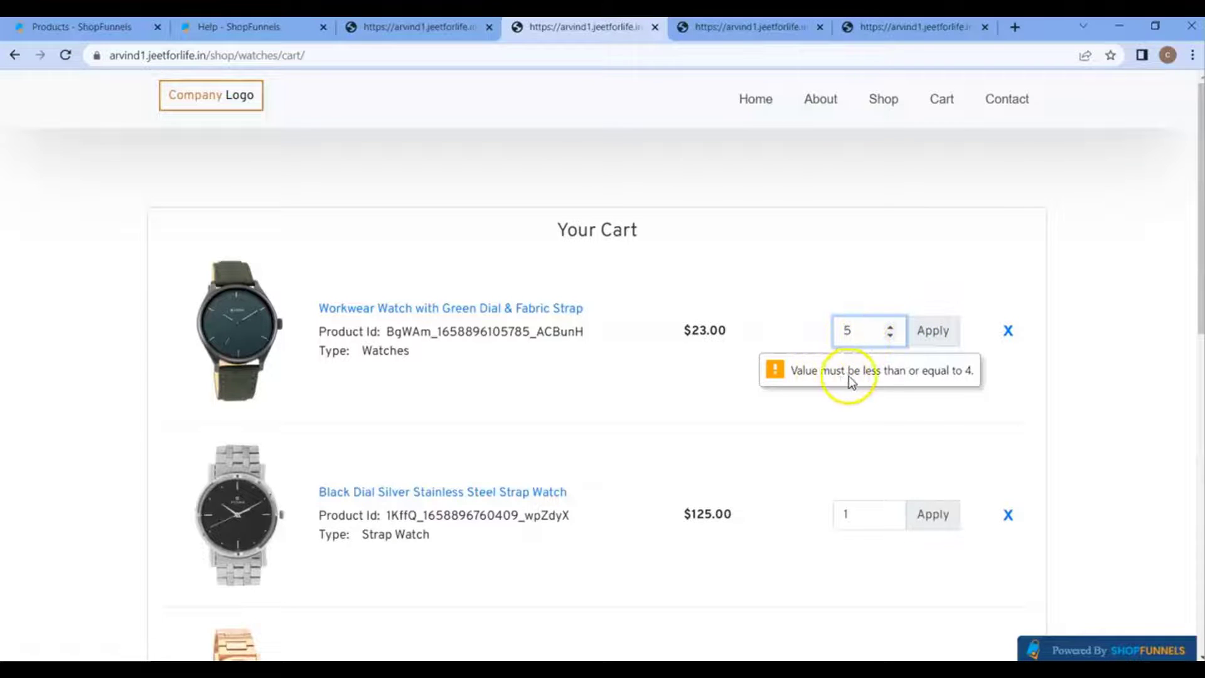
# Step: Change the quantity to 3, confirm the USD259 subtotal, and proceed to checkout
pyautogui.click(862, 331)
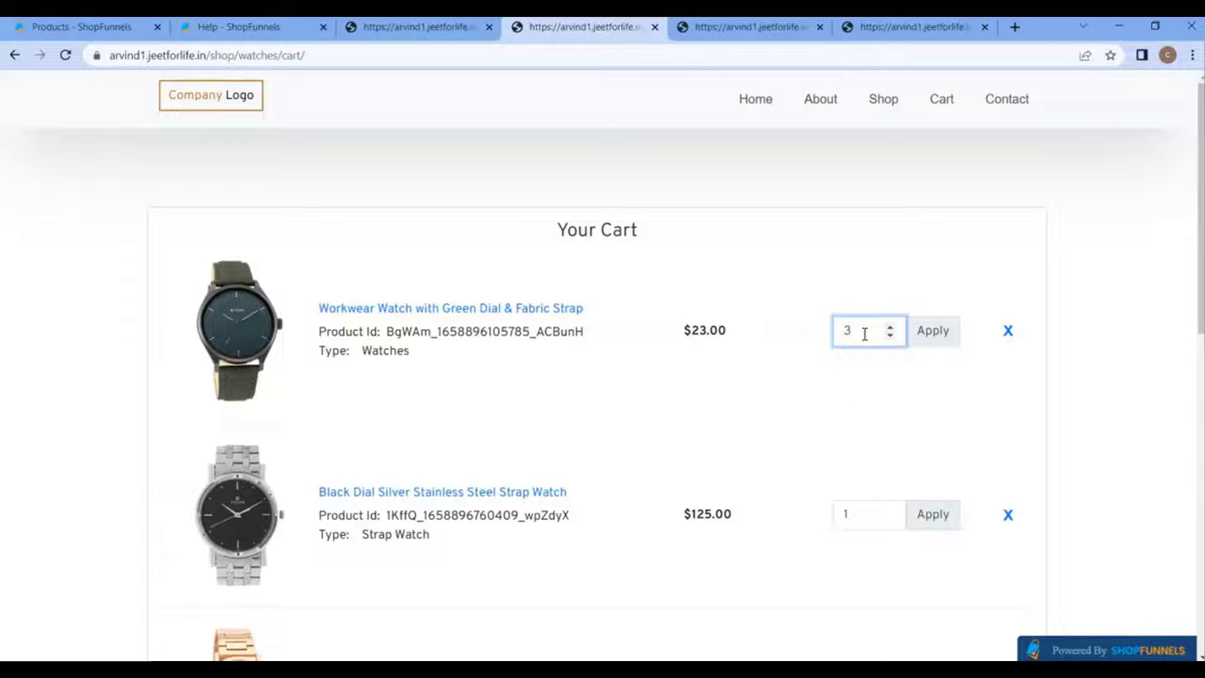
pyautogui.click(928, 339)
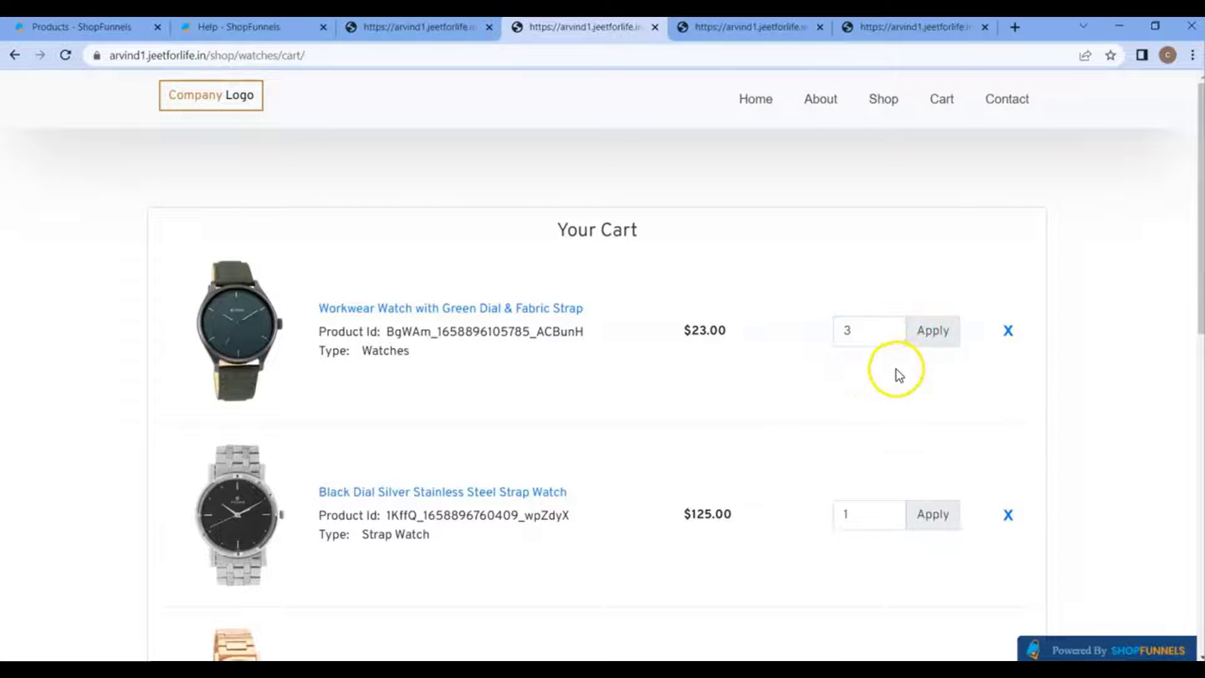
pyautogui.scroll(-4, 913, 396)
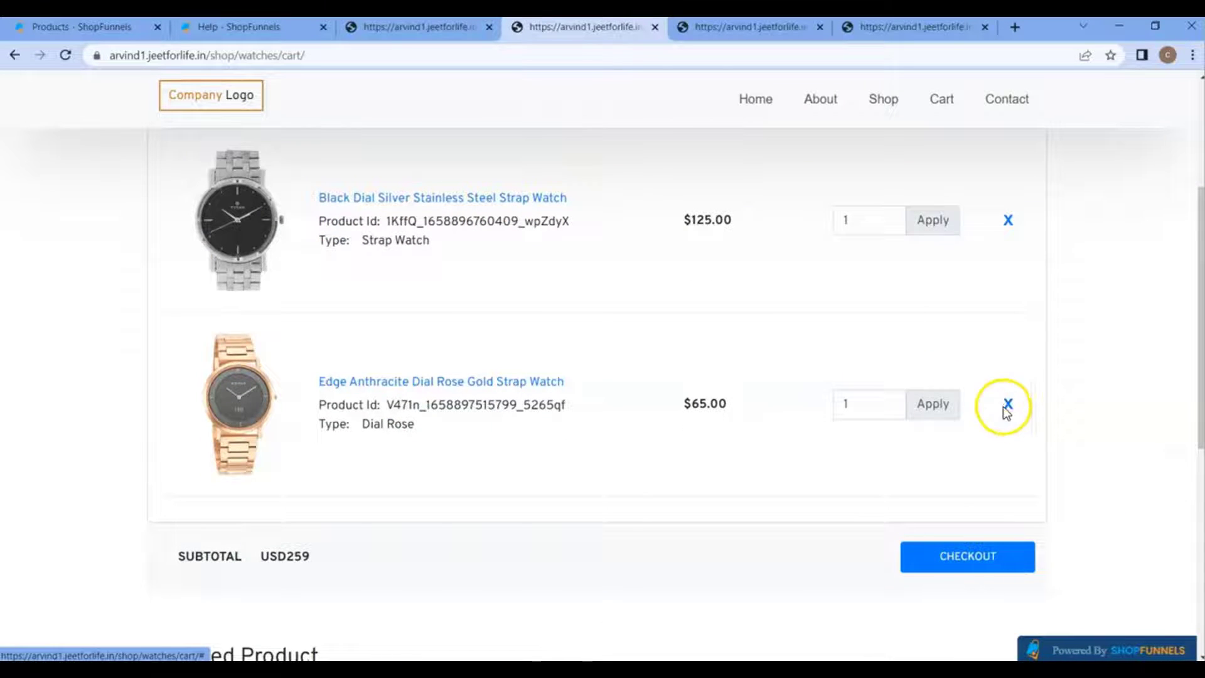
pyautogui.scroll(-1, 986, 431)
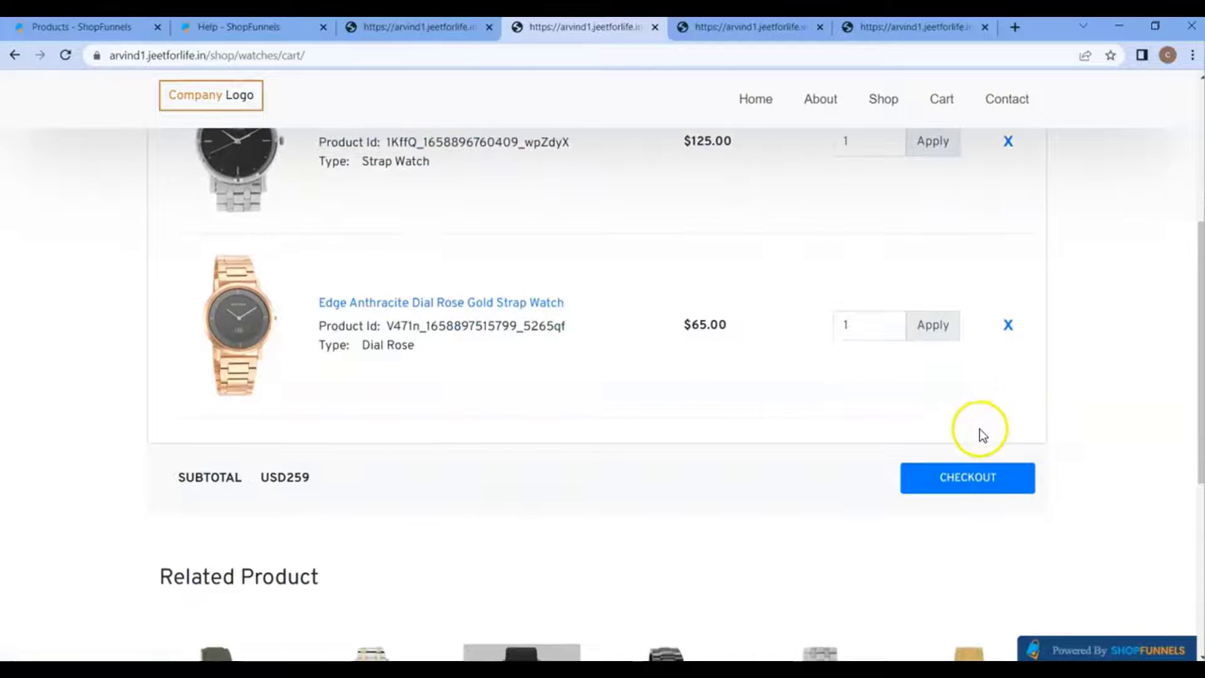
pyautogui.doubleClick(286, 477)
pyautogui.scroll(-3, 578, 465)
pyautogui.scroll(-3, 582, 467)
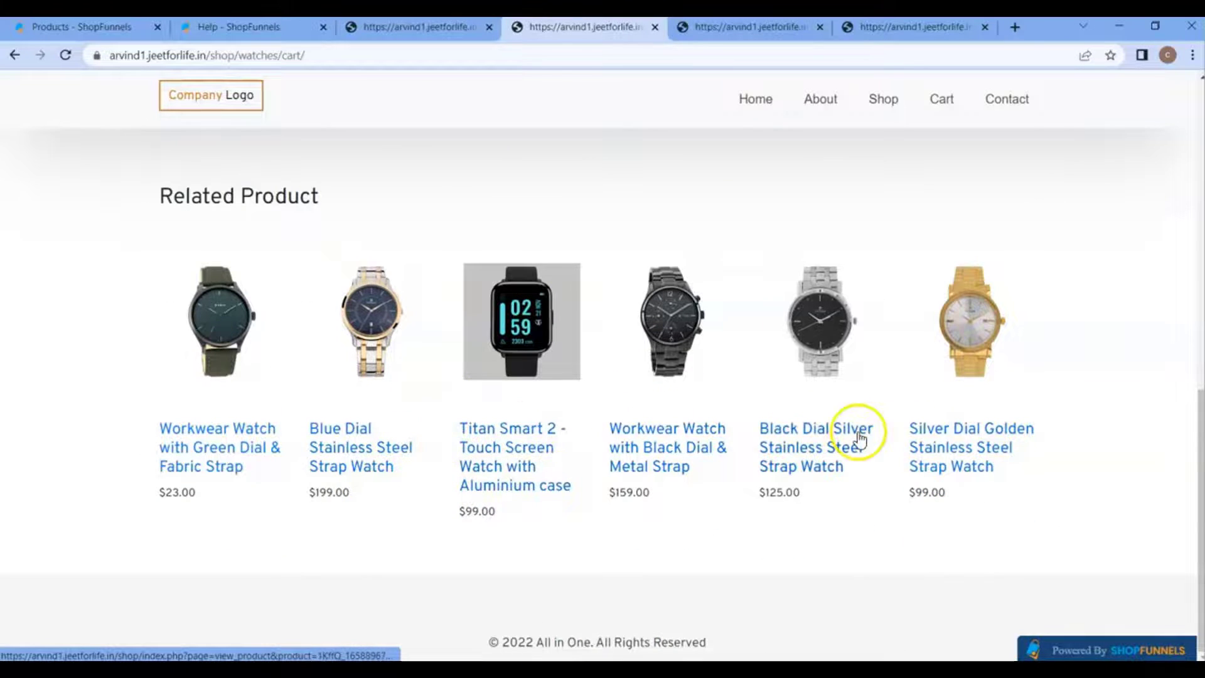
pyautogui.scroll(11, 855, 430)
pyautogui.scroll(-7, 873, 389)
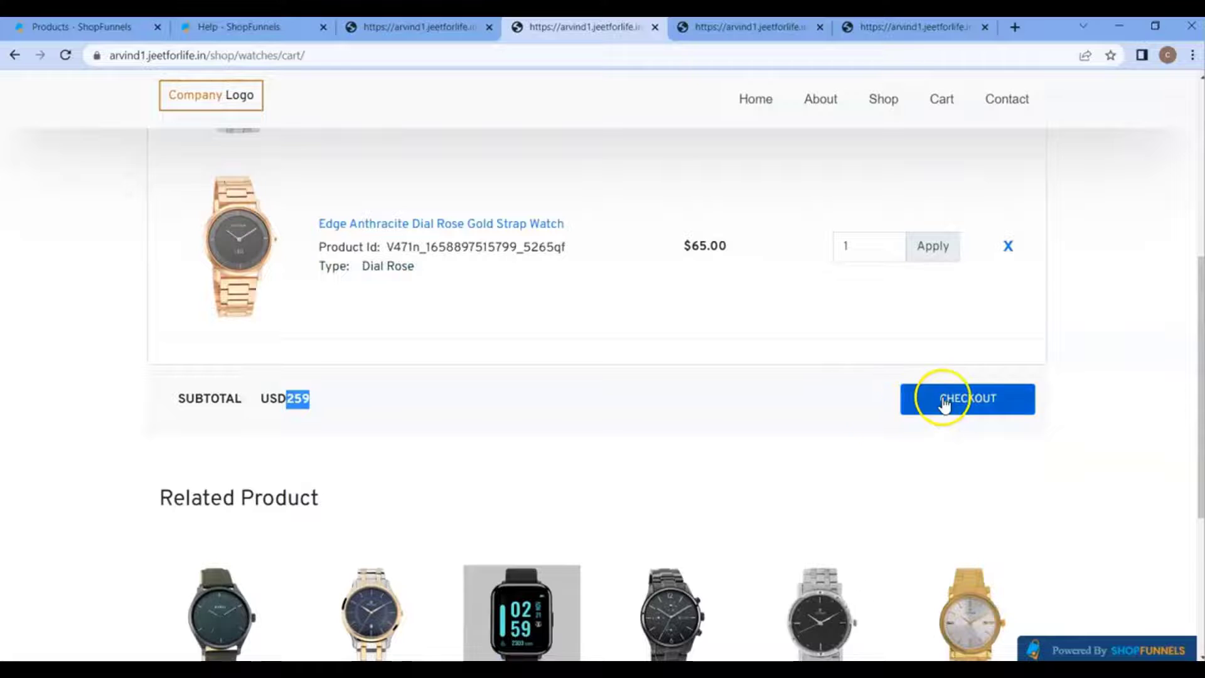
pyautogui.click(972, 406)
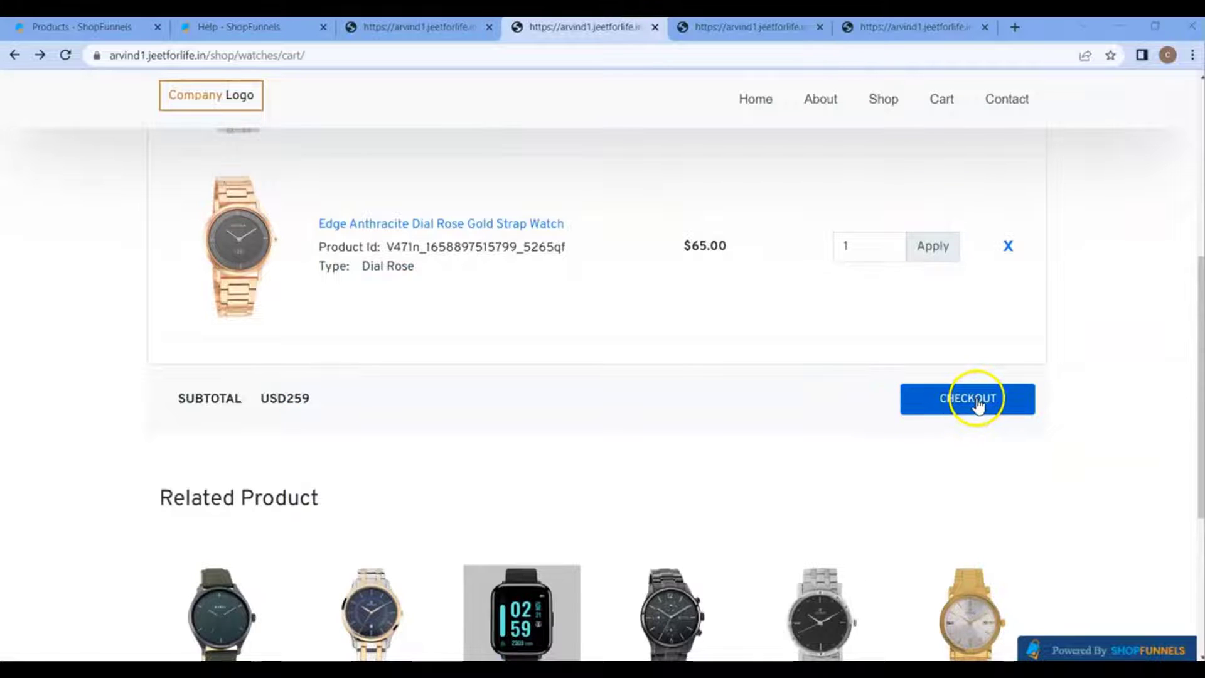
pyautogui.click(978, 406)
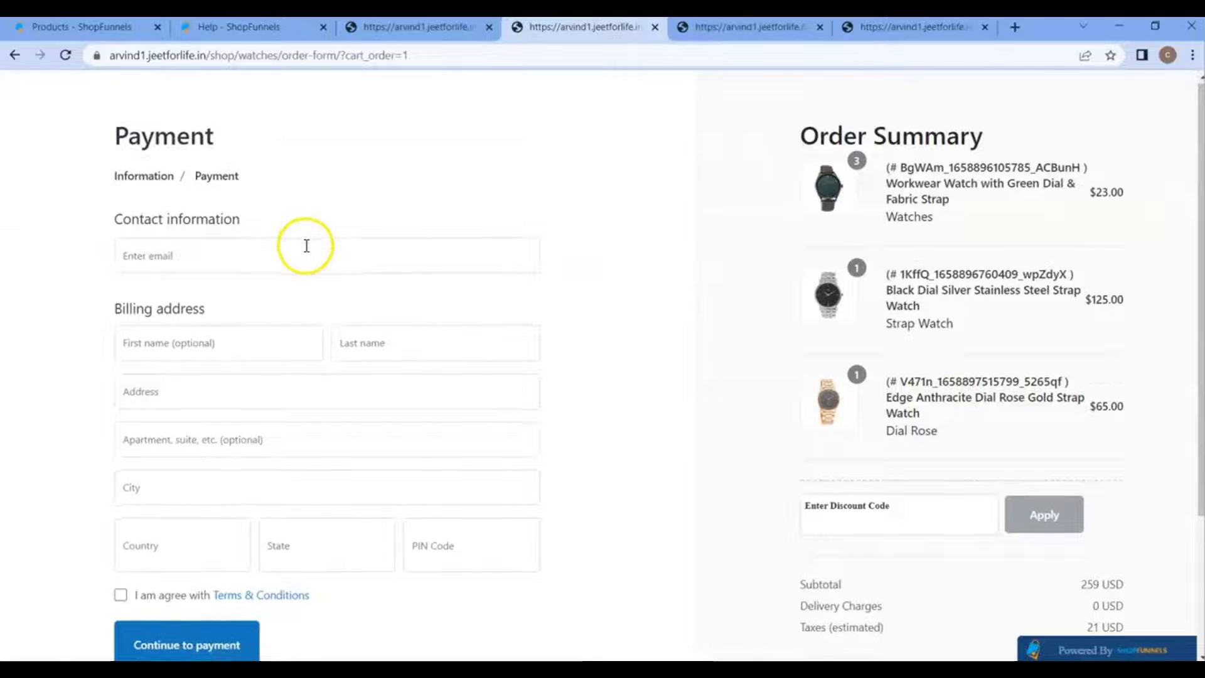
# Step: Fill the contact e-mail, first name and last name from saved autofill entries
pyautogui.scroll(-2, 304, 245)
pyautogui.scroll(2, 306, 246)
pyautogui.click(253, 255)
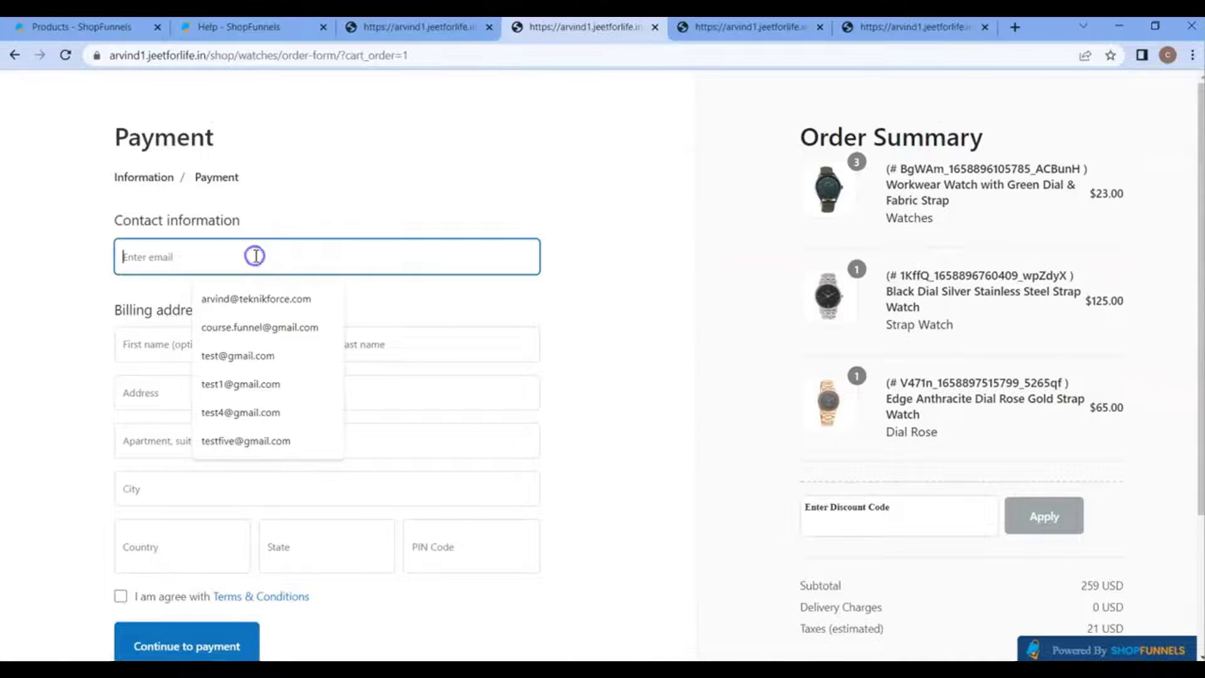
pyautogui.click(256, 326)
pyautogui.click(231, 345)
pyautogui.click(228, 387)
pyautogui.click(358, 344)
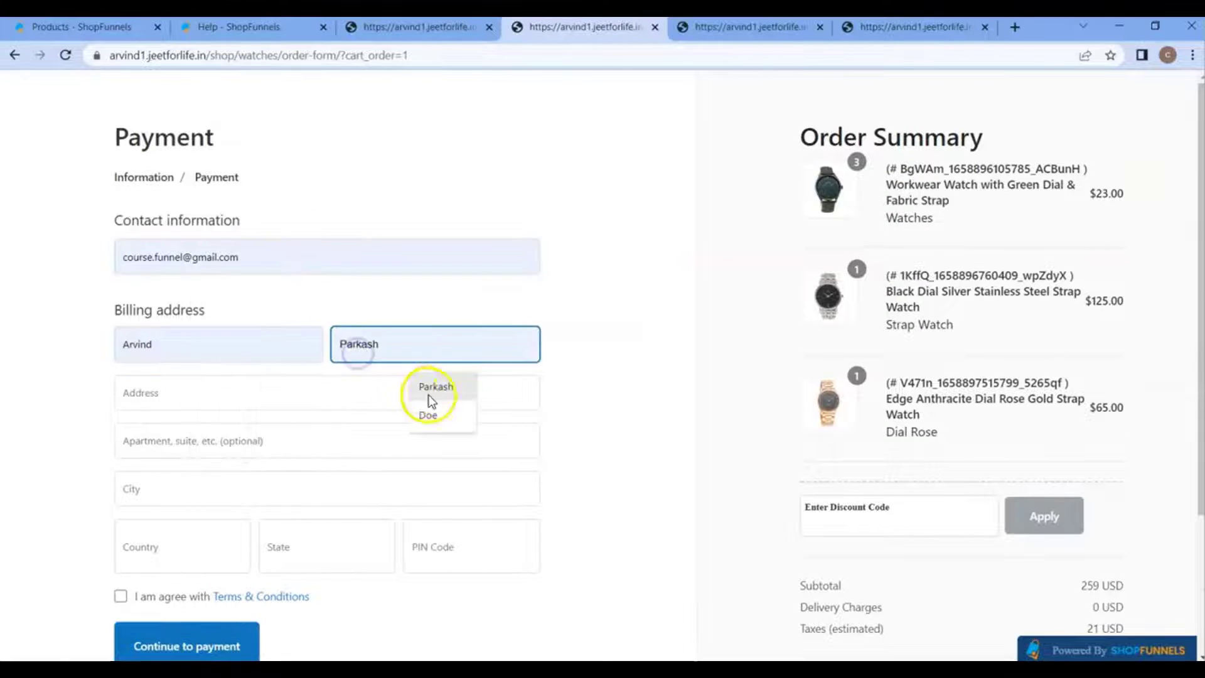
pyautogui.click(431, 389)
# Step: Fill the billing address, apartment, city, country, state and PIN from autofill and accept the terms
pyautogui.click(217, 393)
pyautogui.click(215, 436)
pyautogui.click(188, 441)
pyautogui.click(217, 484)
pyautogui.click(220, 560)
pyautogui.click(188, 555)
pyautogui.click(198, 588)
pyautogui.click(321, 552)
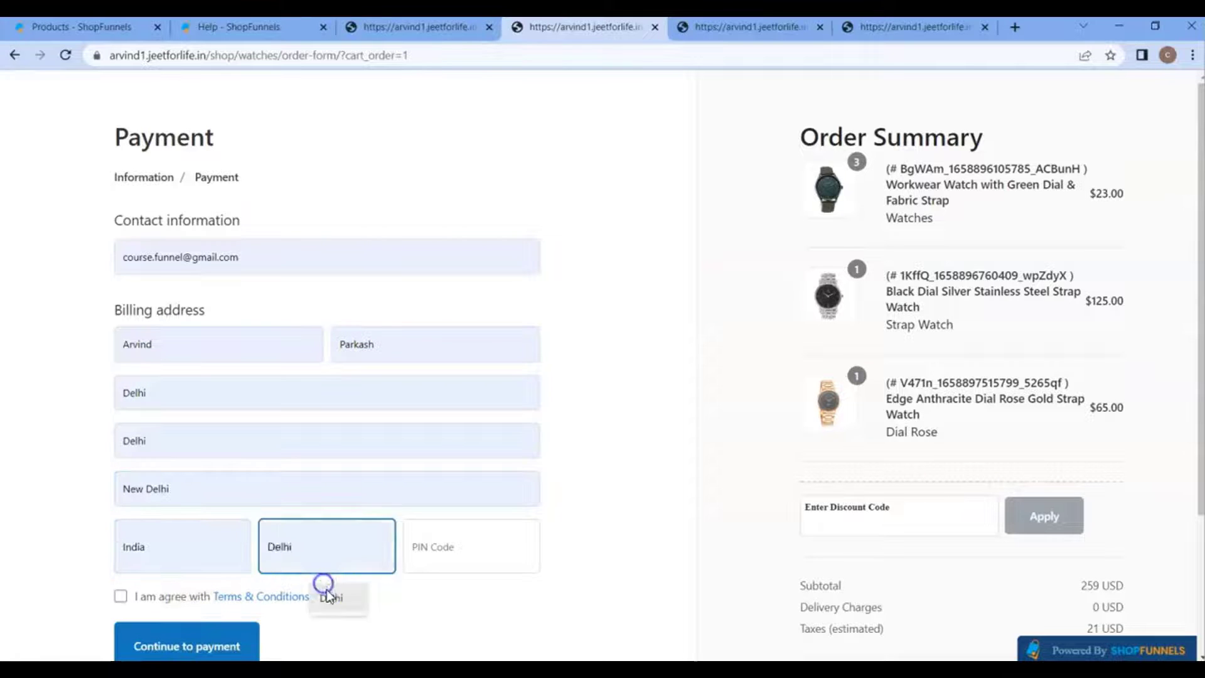
pyautogui.click(325, 589)
pyautogui.click(461, 552)
pyautogui.click(482, 597)
pyautogui.scroll(-2, 251, 540)
pyautogui.click(120, 438)
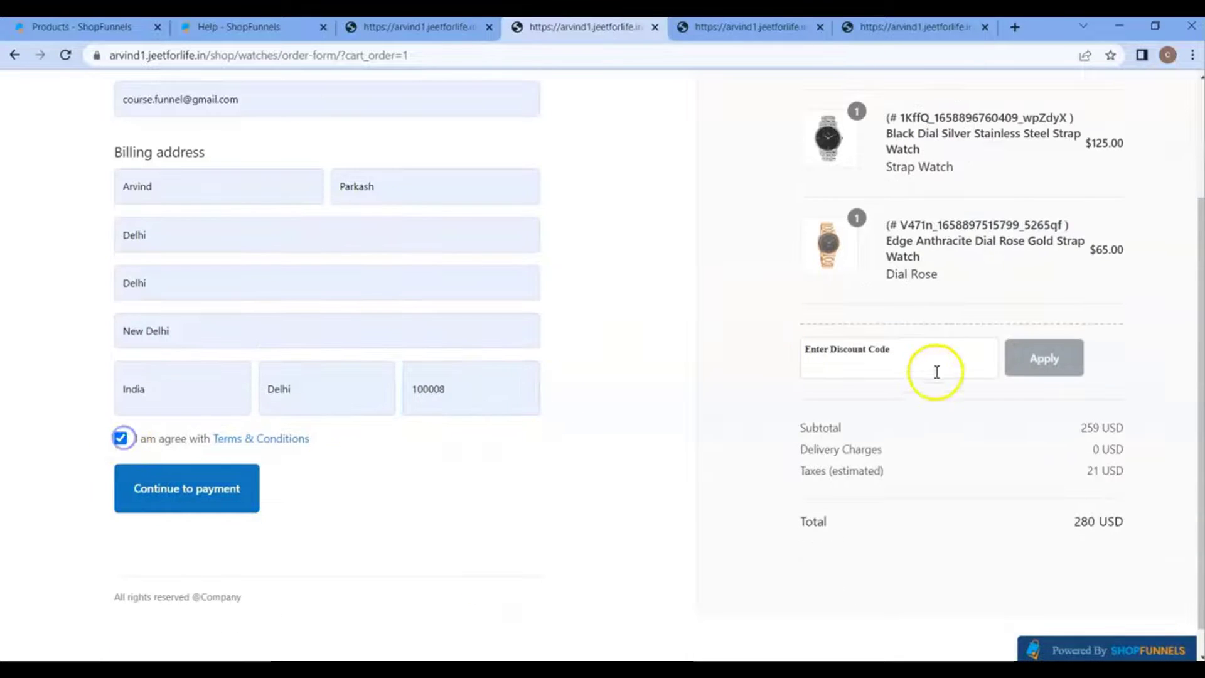
pyautogui.scroll(3, 935, 371)
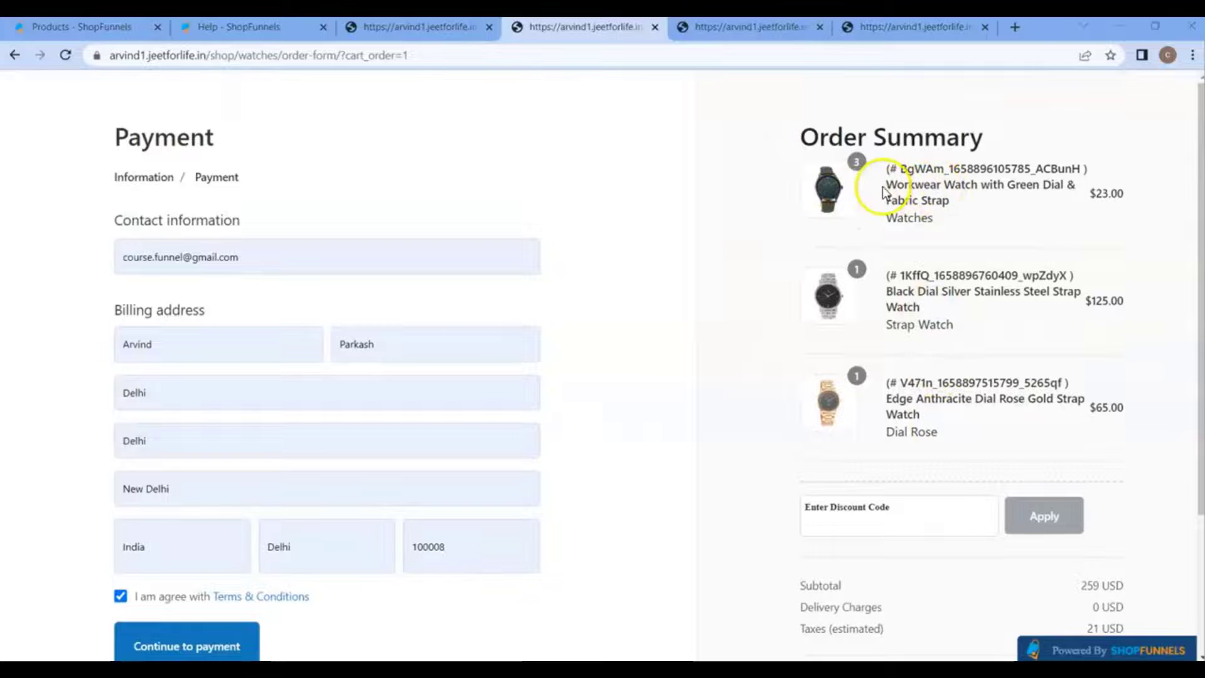
# Step: Check the three watch titles in the Order Summary and focus the discount code field
pyautogui.moveTo(887, 187); pyautogui.dragTo(920, 200)
pyautogui.moveTo(886, 291); pyautogui.dragTo(921, 306)
pyautogui.moveTo(892, 397); pyautogui.dragTo(922, 414)
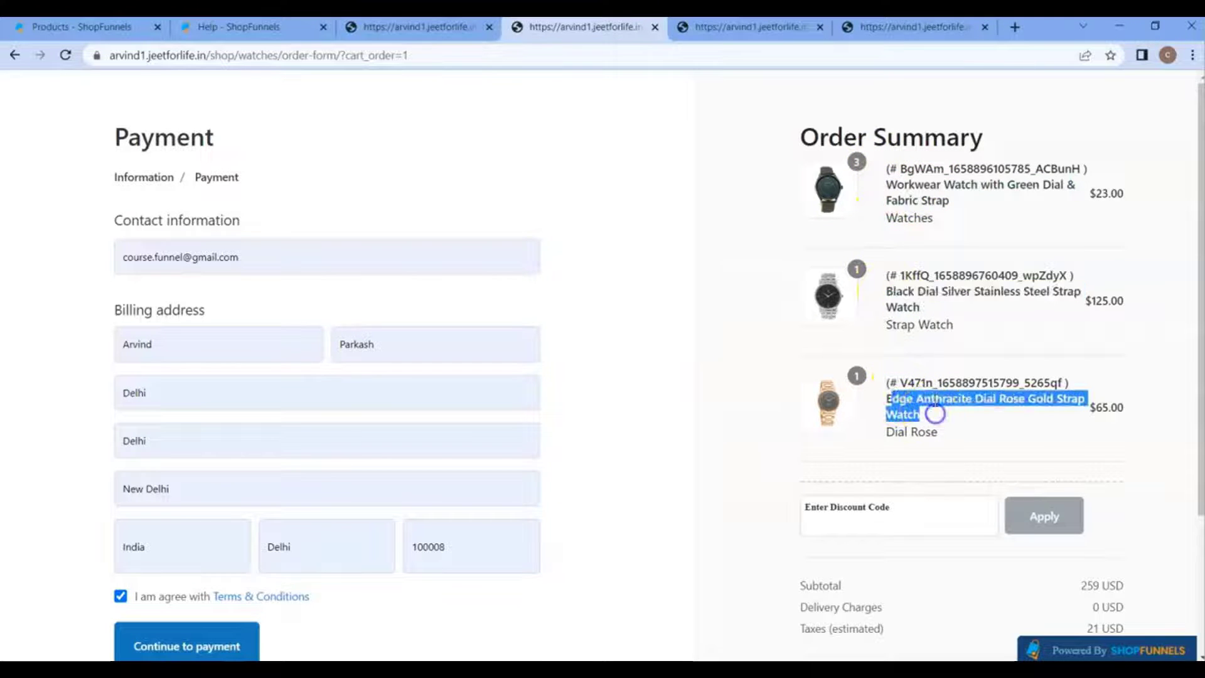
pyautogui.scroll(-1, 872, 397)
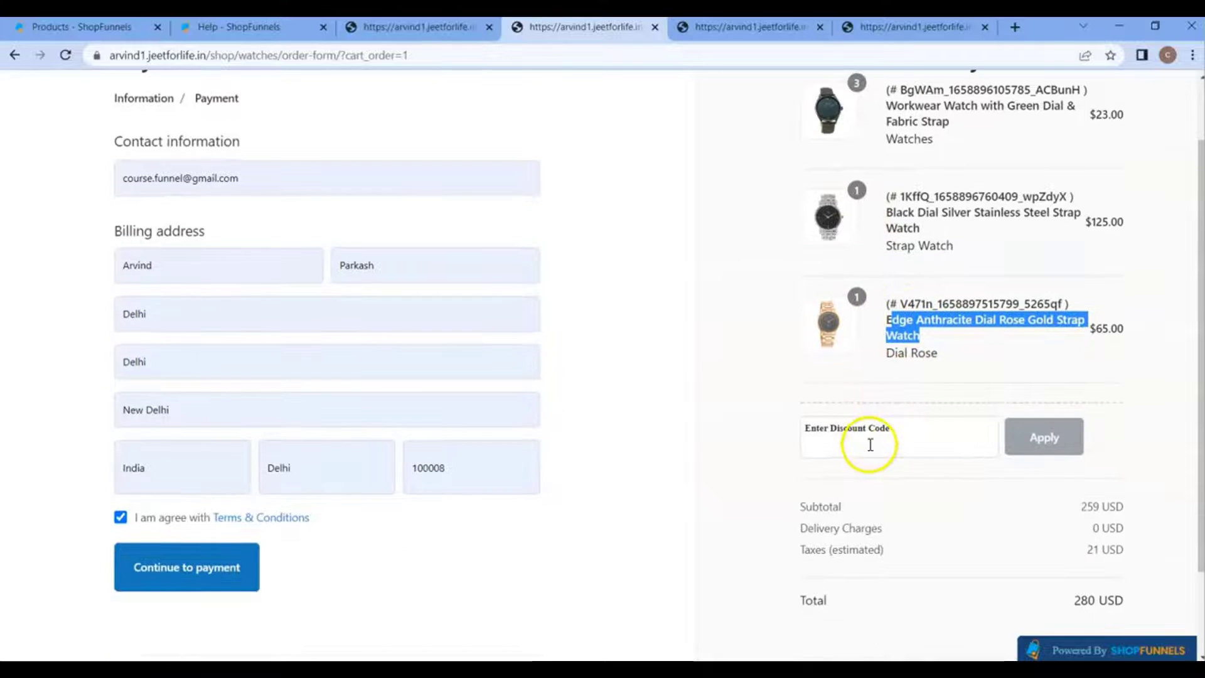
pyautogui.scroll(-1, 870, 442)
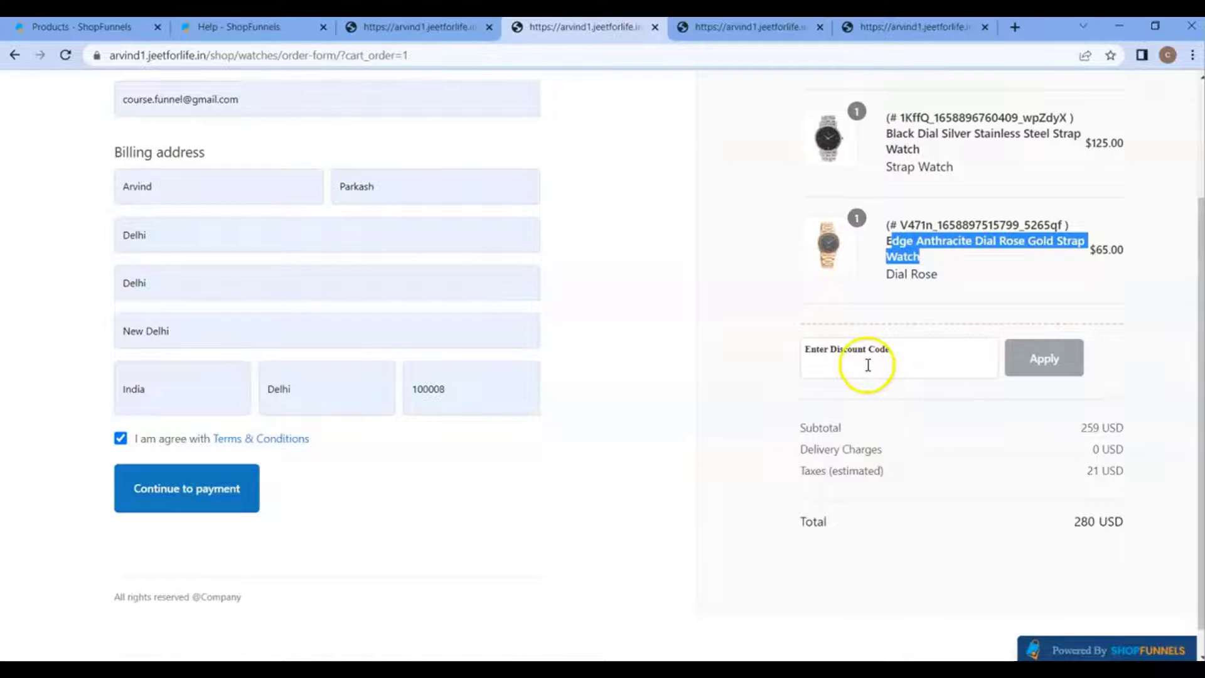
pyautogui.click(868, 366)
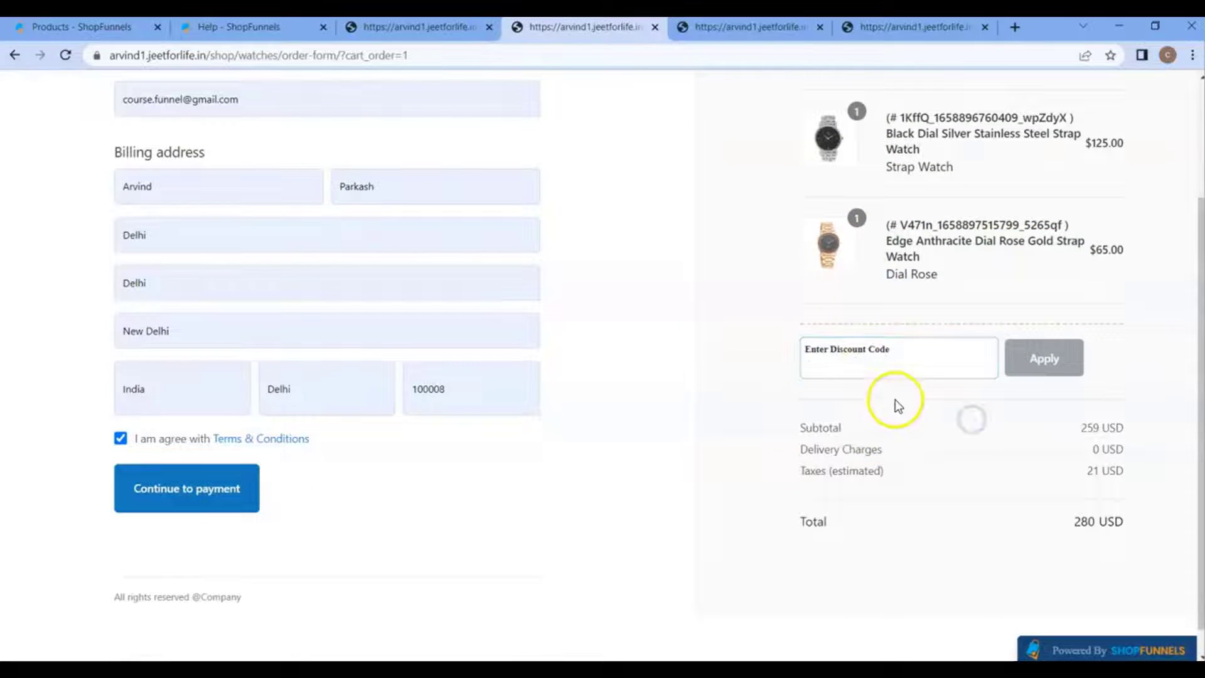
pyautogui.click(88, 32)
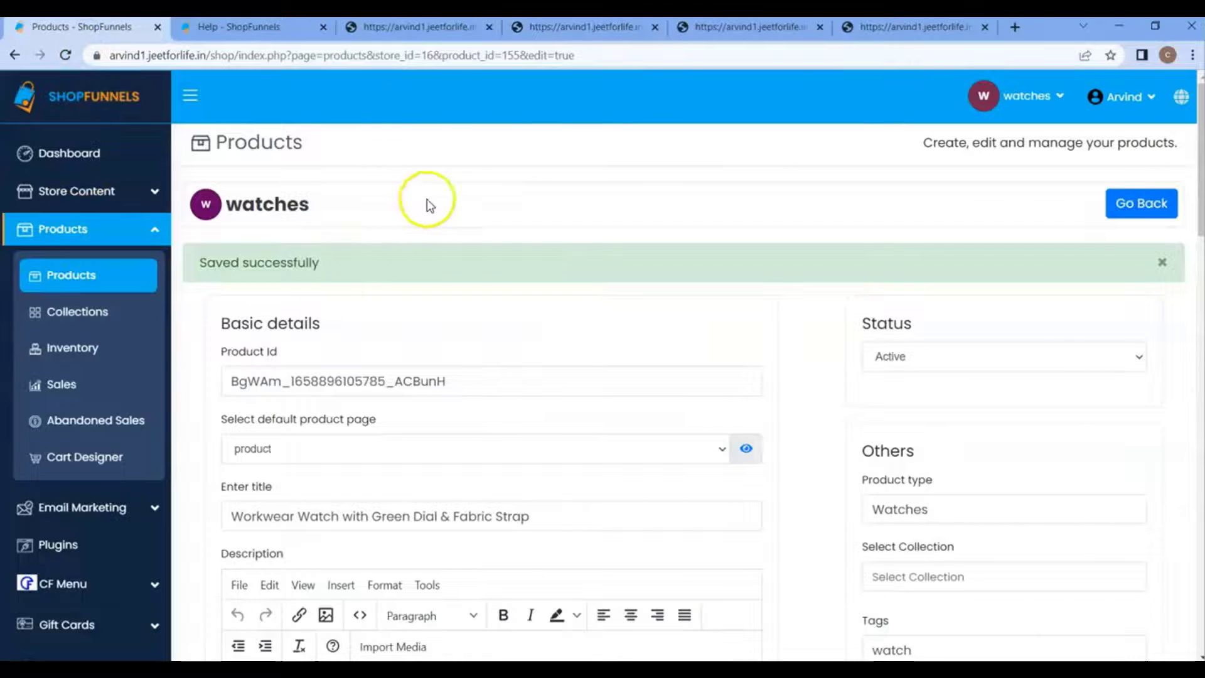
# Step: Go to Gift Cards > Discount in the admin sidebar and begin a new discount code
pyautogui.click(37, 229)
pyautogui.scroll(-3, 134, 269)
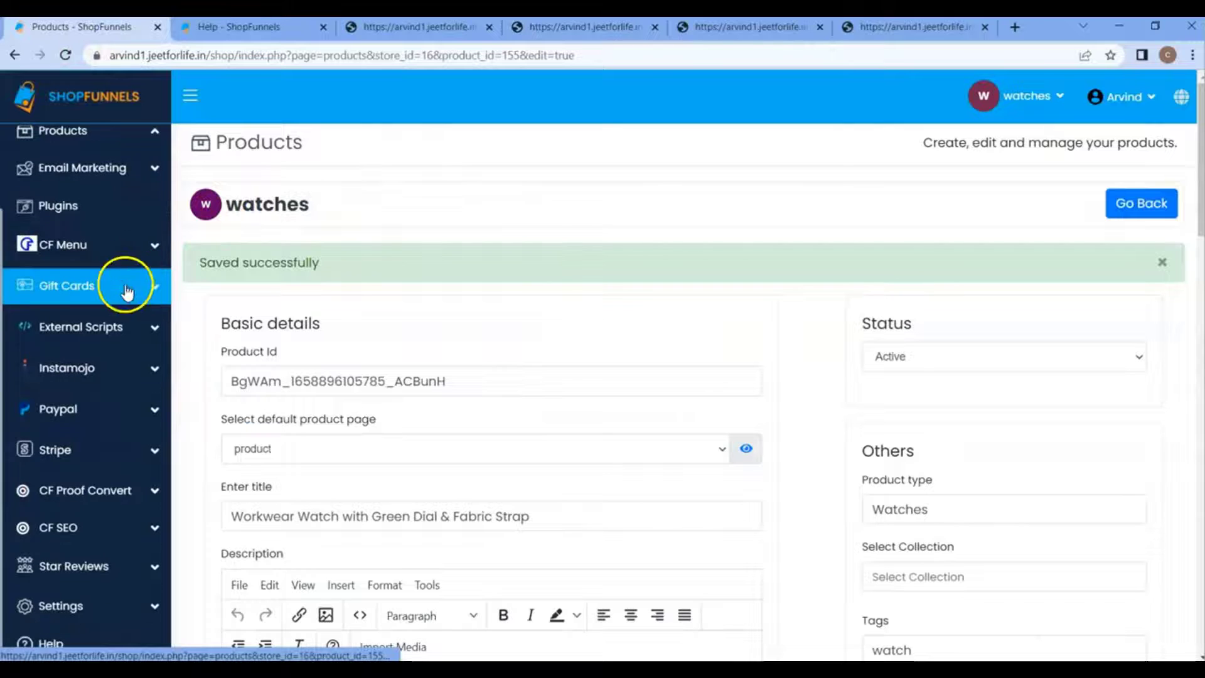
pyautogui.click(86, 292)
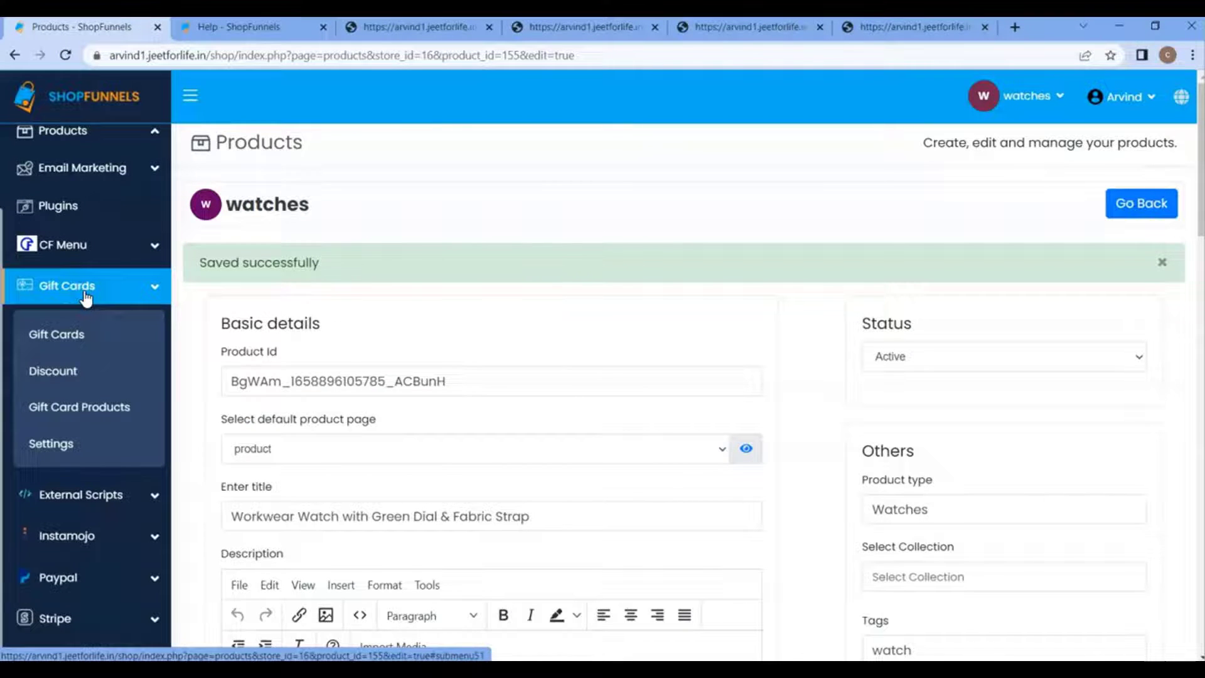
pyautogui.click(77, 375)
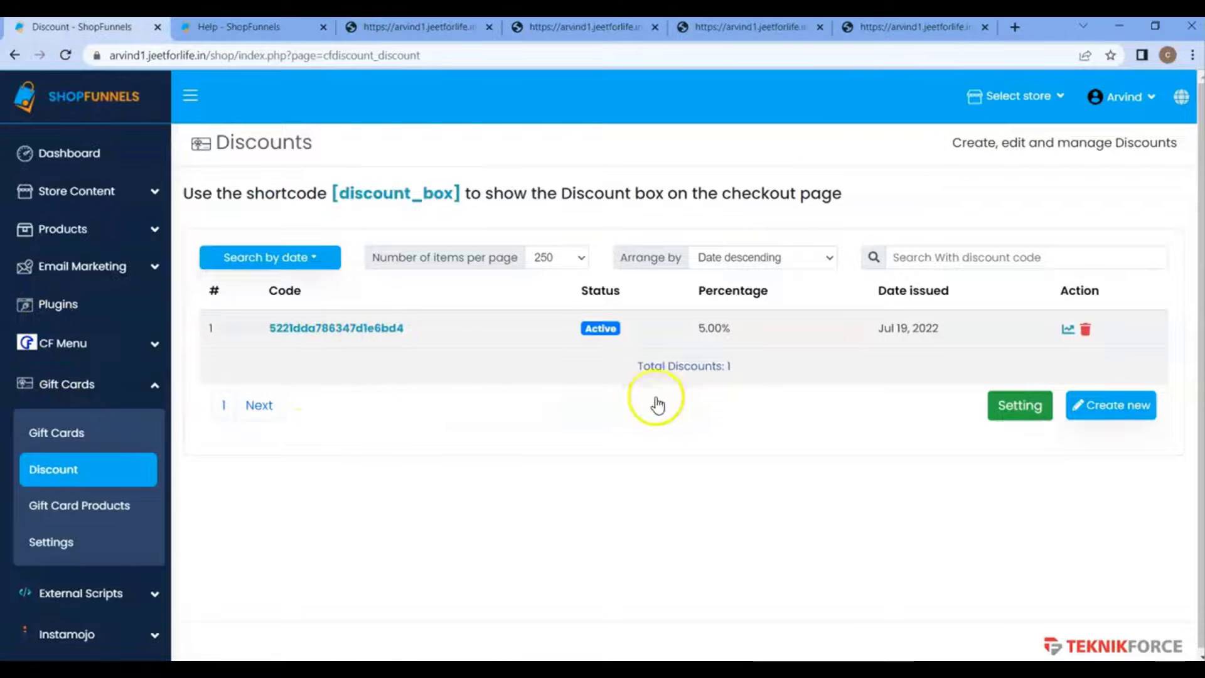
pyautogui.click(1108, 419)
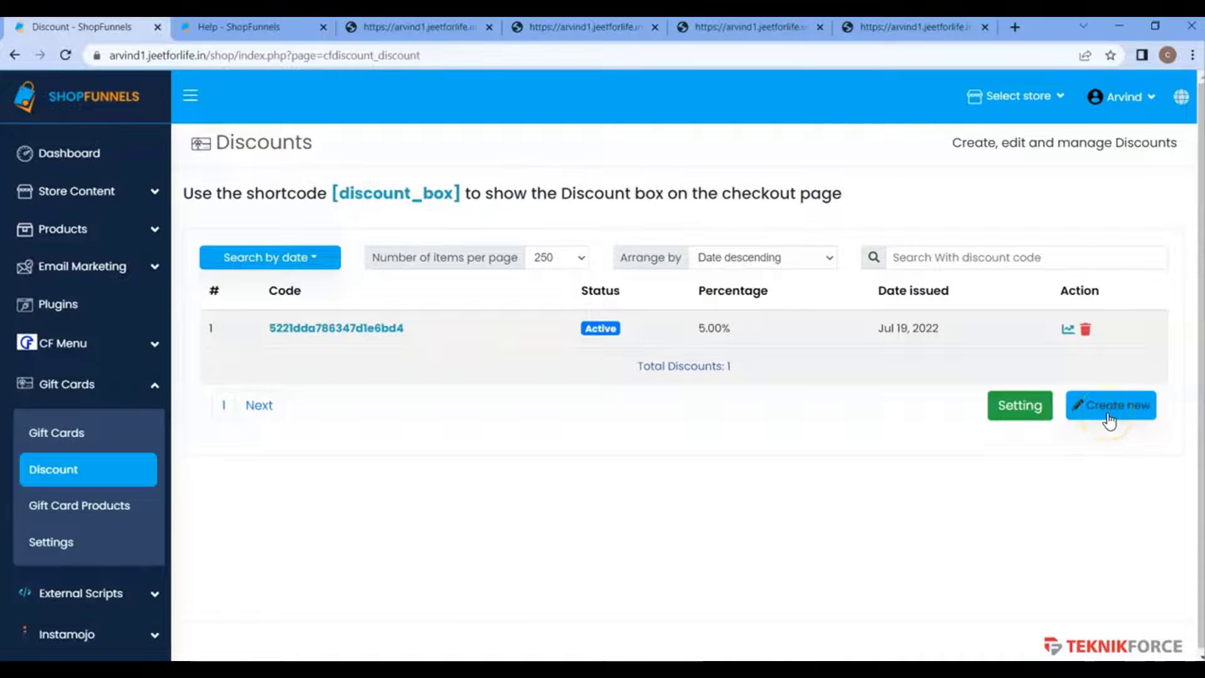
pyautogui.click(1107, 417)
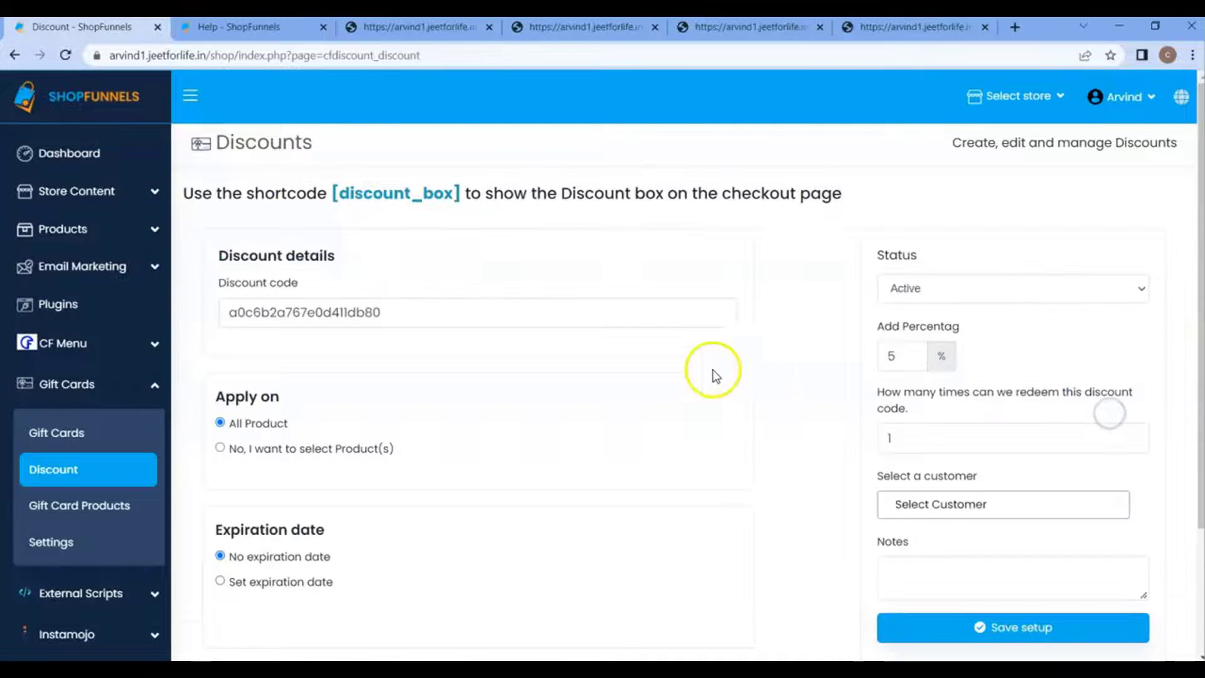
# Step: Set the new discount's redeem count to 5 and keep its status Active
pyautogui.scroll(-3, 367, 336)
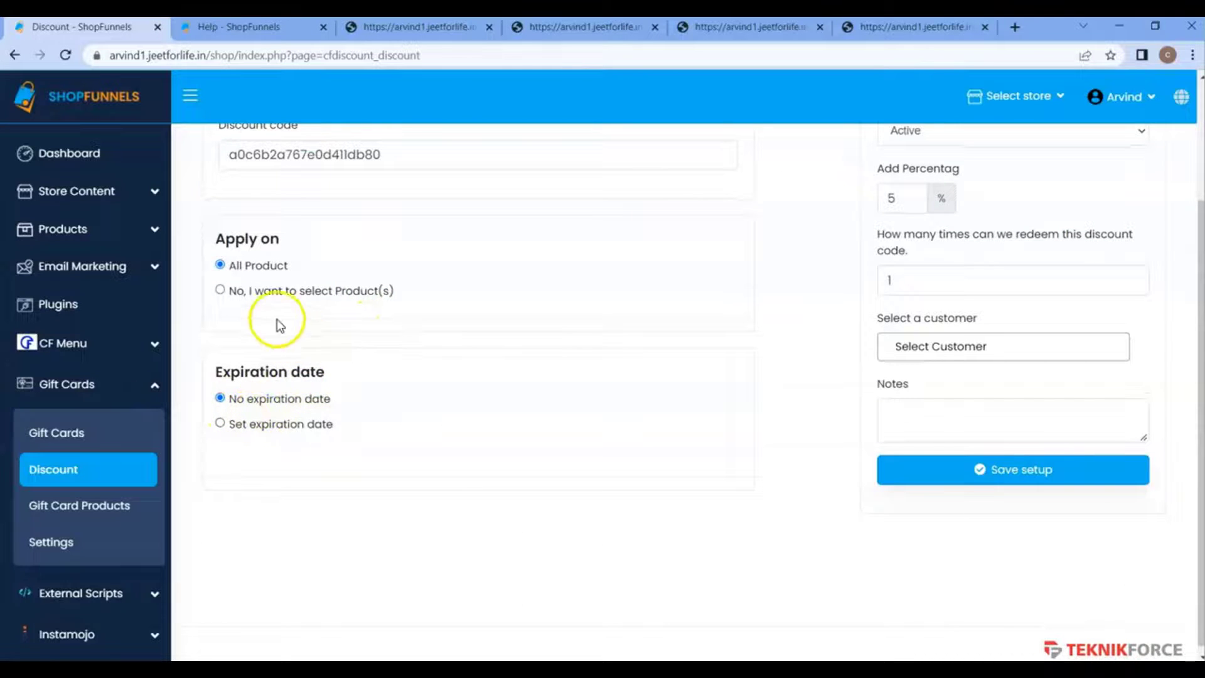
pyautogui.scroll(3, 397, 268)
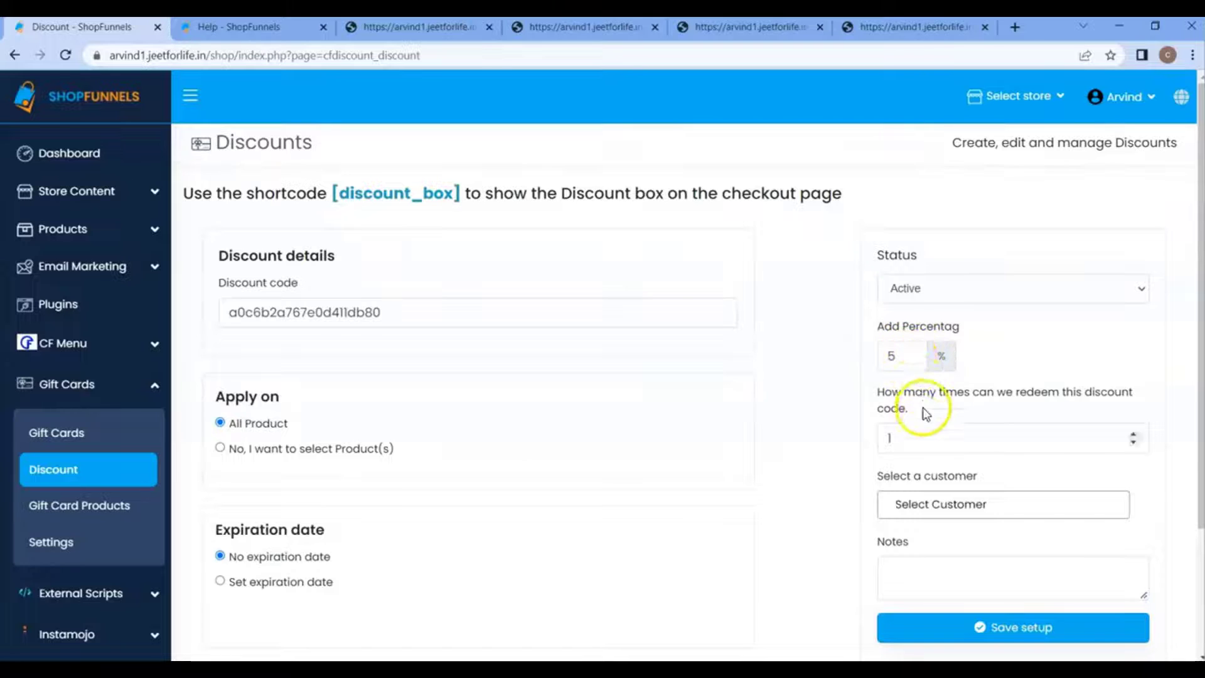
pyautogui.click(912, 447)
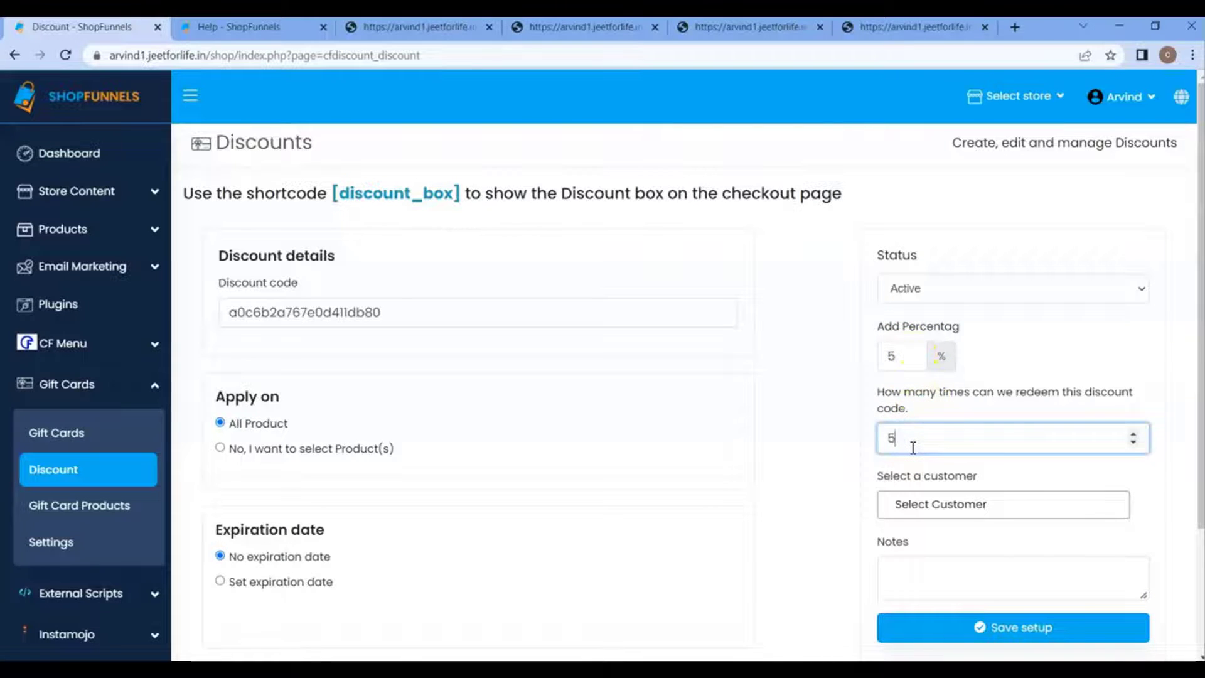
pyautogui.scroll(-1, 935, 377)
pyautogui.click(955, 295)
pyautogui.click(949, 288)
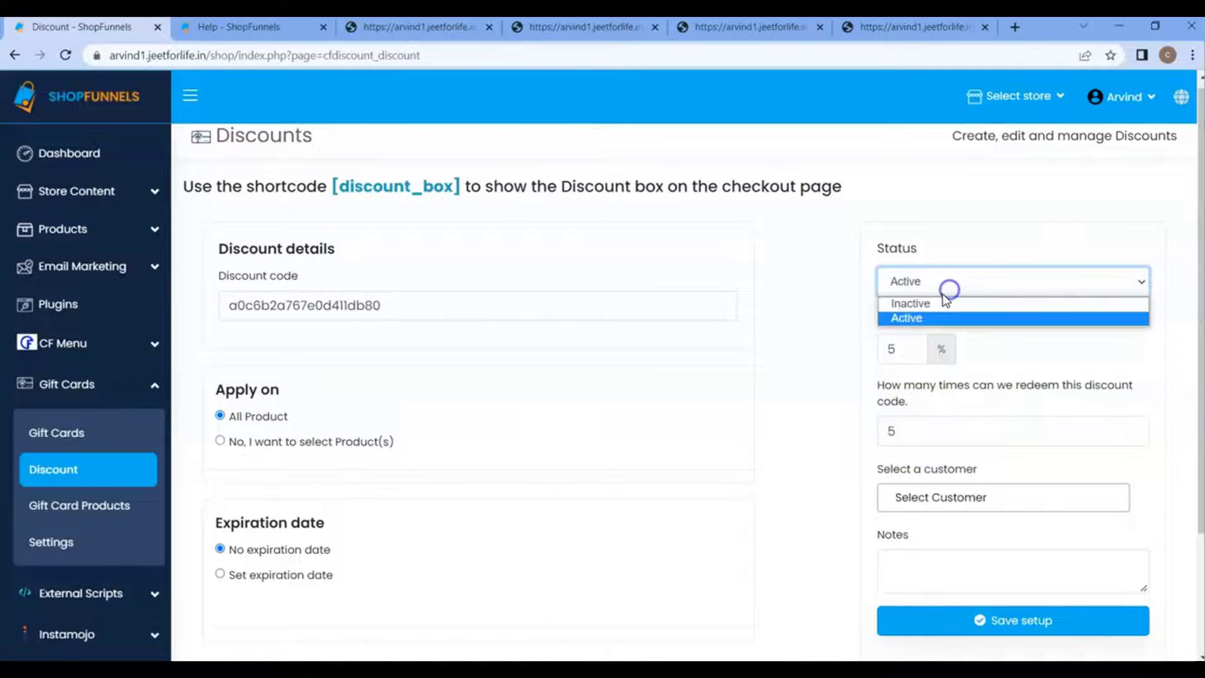
pyautogui.click(940, 319)
pyautogui.scroll(-1, 979, 393)
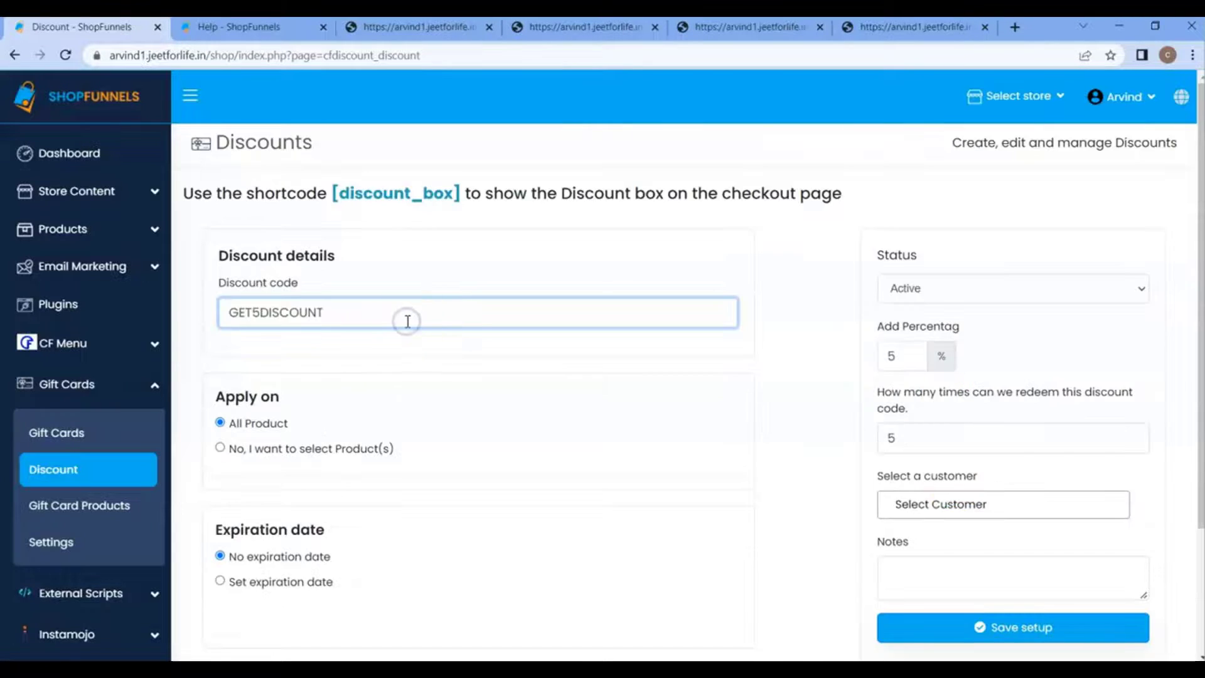
# Step: Use the code GET5DISCOUNT, save the discount setup, and copy the code from the timeline
pyautogui.doubleClick(407, 321)
pyautogui.hotkey('ctrl', 'c')
pyautogui.click(435, 360)
pyautogui.scroll(-3, 990, 487)
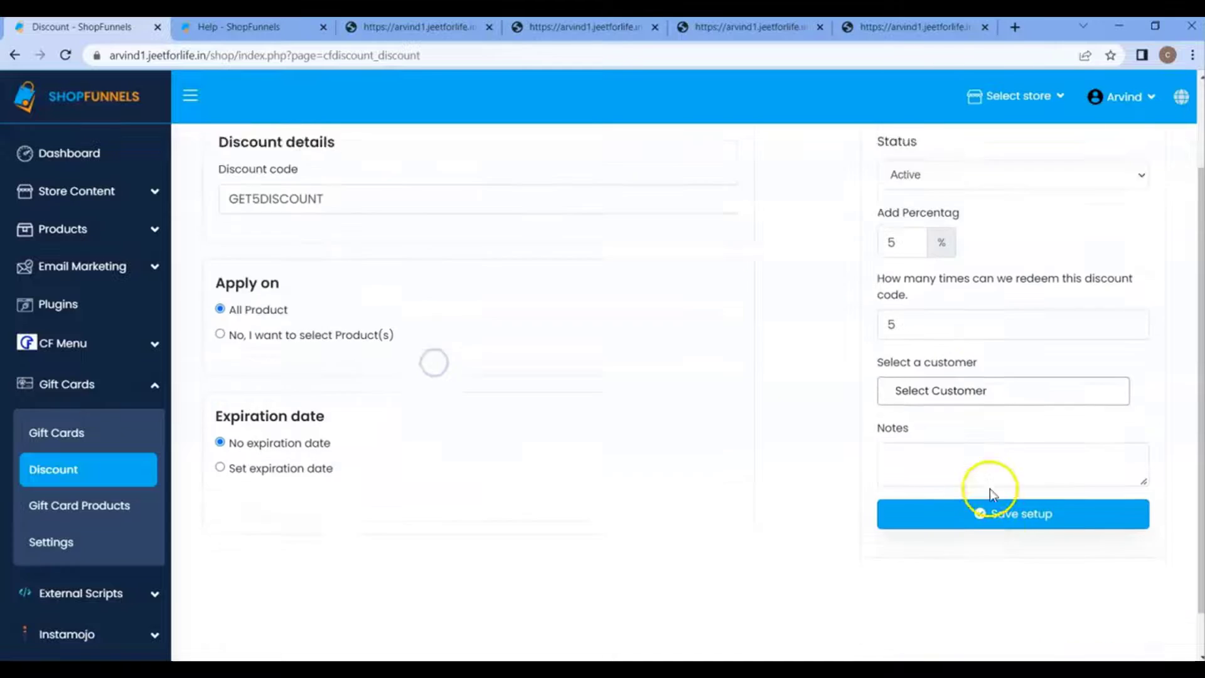
pyautogui.click(984, 471)
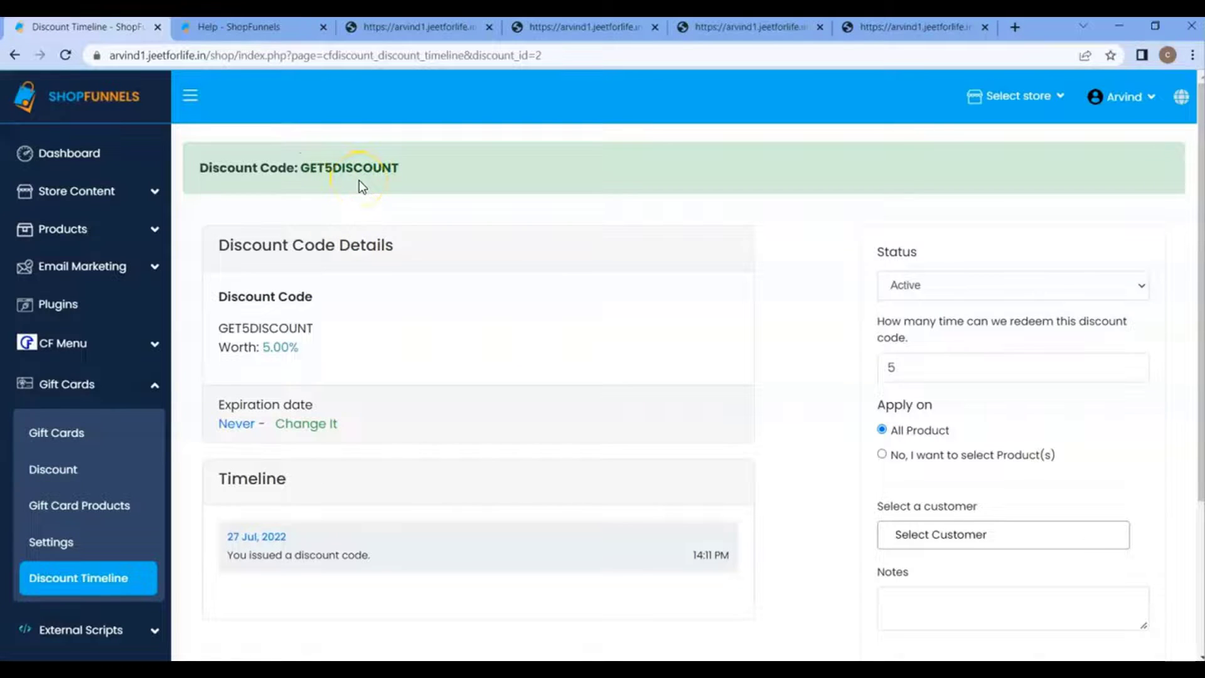
pyautogui.click(378, 165)
# Step: Paste GET5DISCOUNT into the checkout discount field and apply it, cutting the subtotal from 259 to 246.05
pyautogui.click(559, 28)
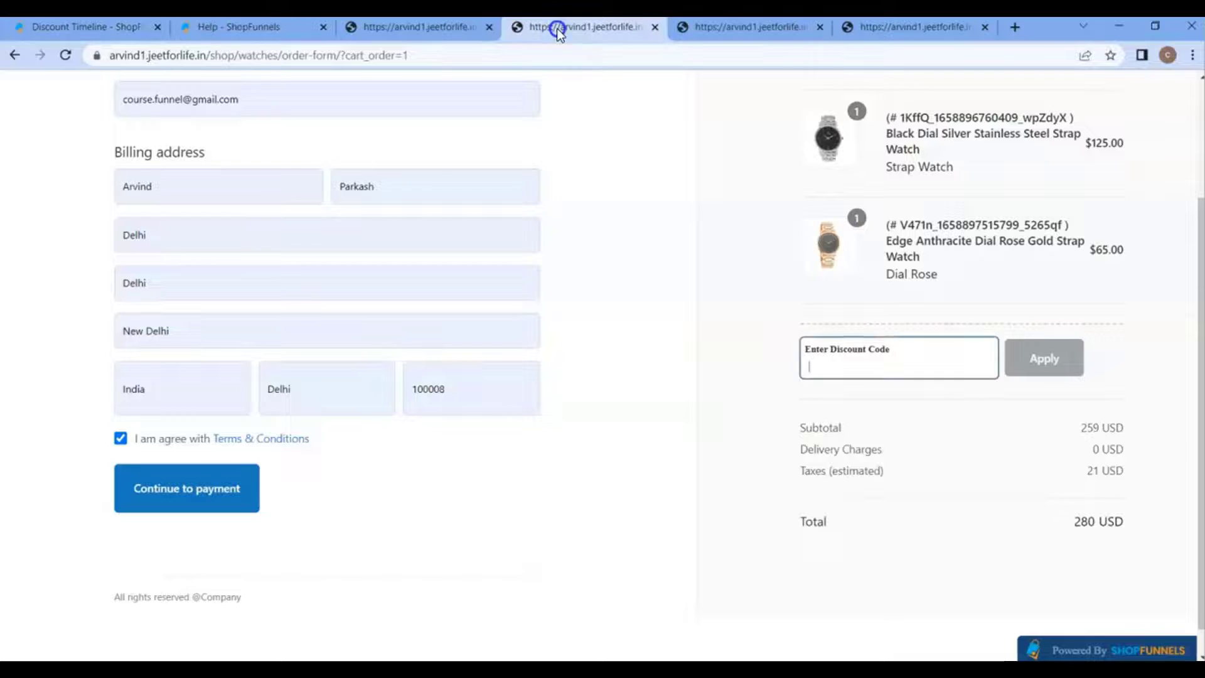
pyautogui.click(853, 369)
pyautogui.hotkey('ctrl', 'v')
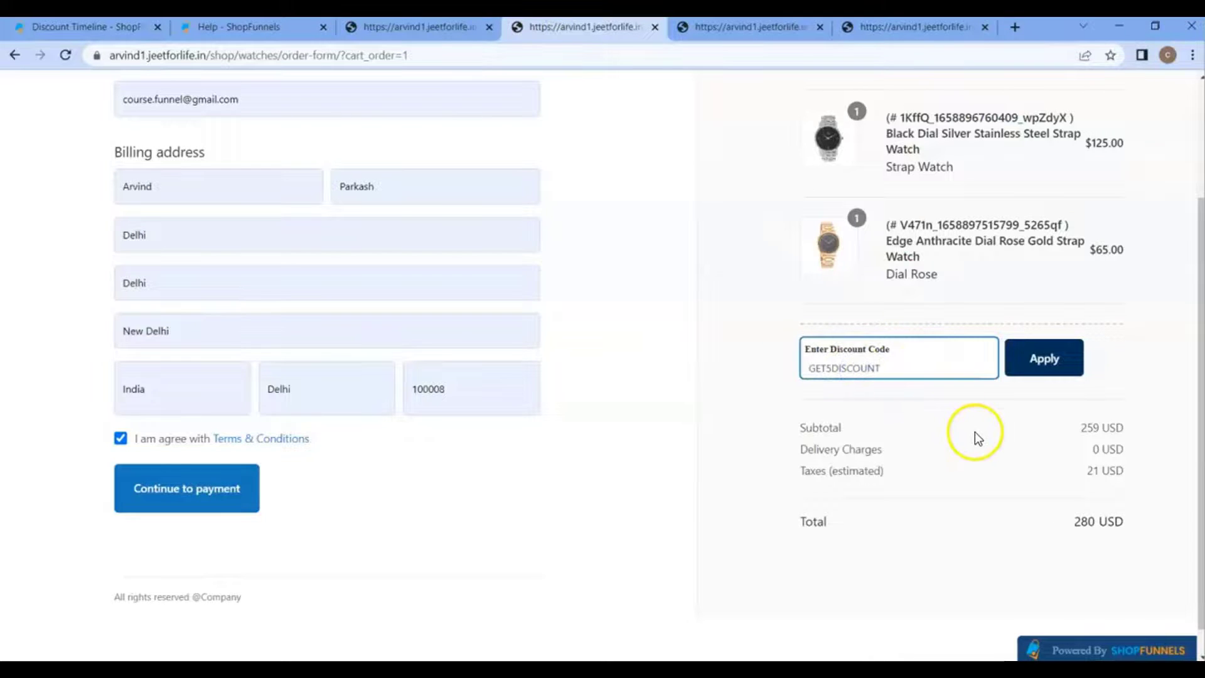
pyautogui.doubleClick(1093, 427)
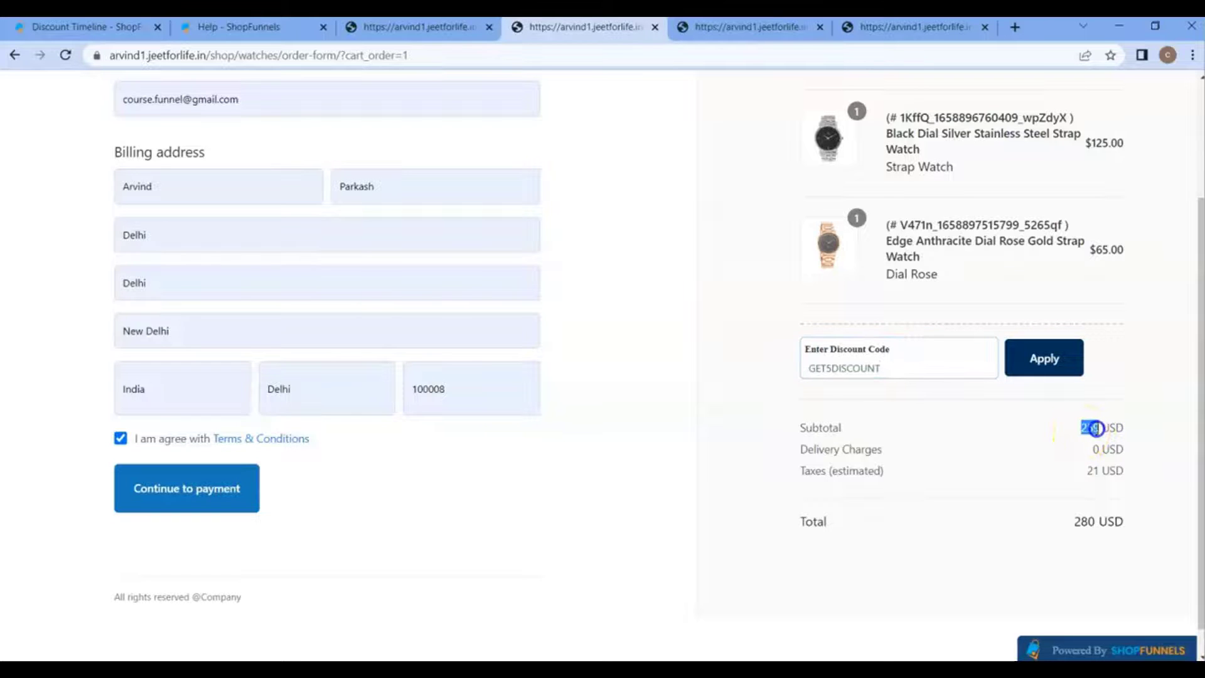
pyautogui.click(1043, 363)
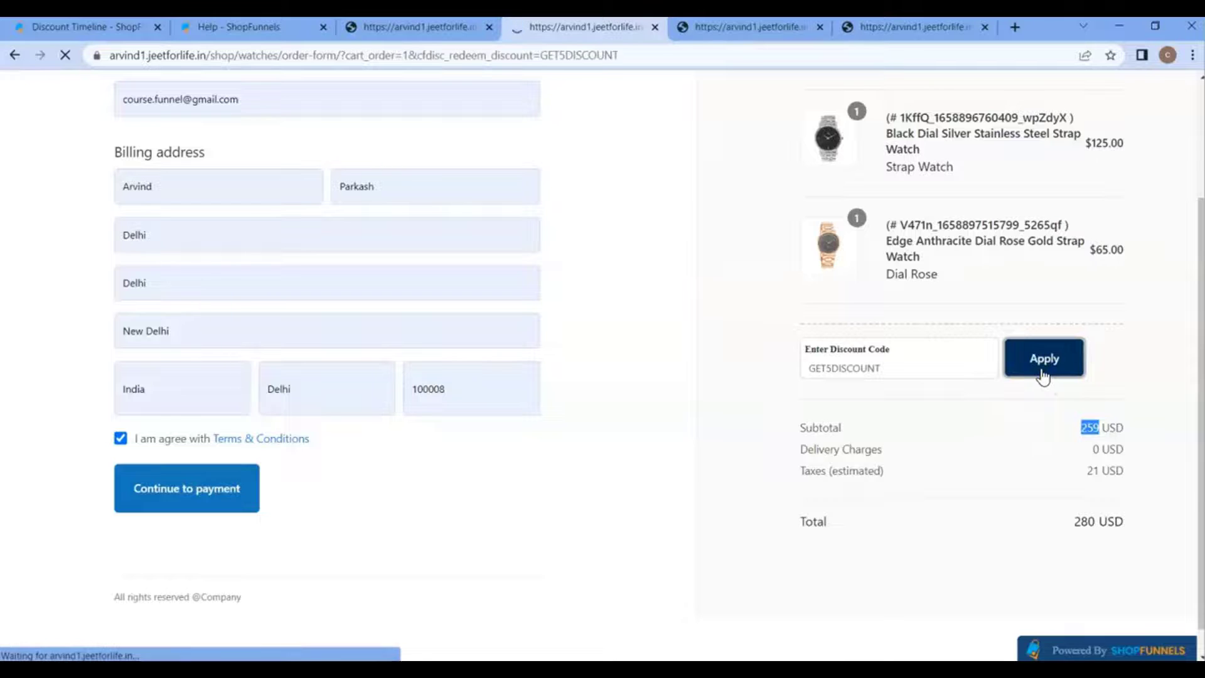
pyautogui.scroll(-3, 1042, 372)
pyautogui.click(1067, 447)
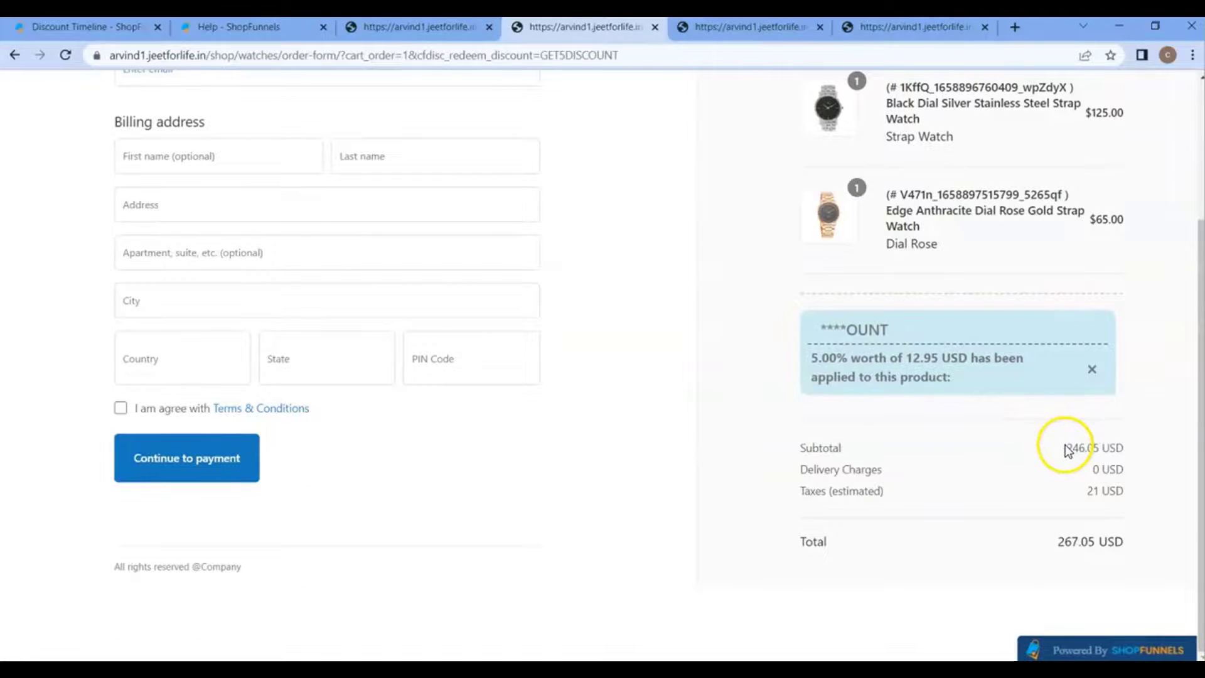
pyautogui.moveTo(1070, 451); pyautogui.dragTo(1085, 450)
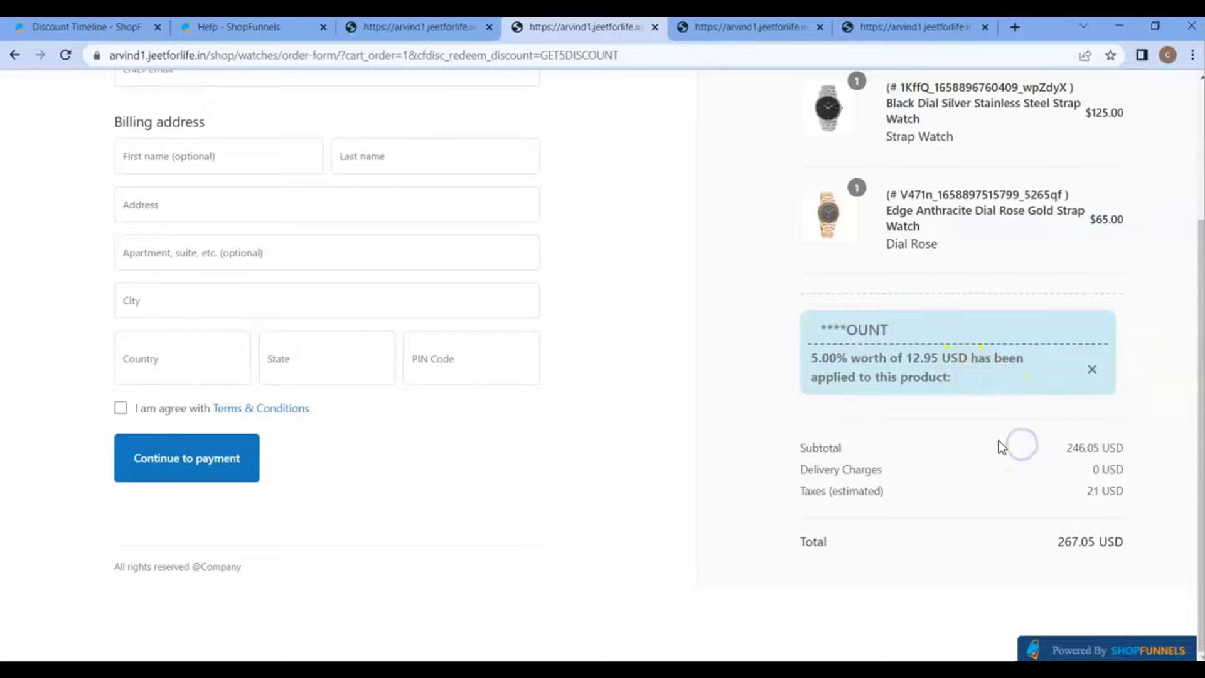
# Step: Choose state Delhi and PIN 201102, tick the Terms & Conditions box, and continue to payment
pyautogui.scroll(3, 999, 440)
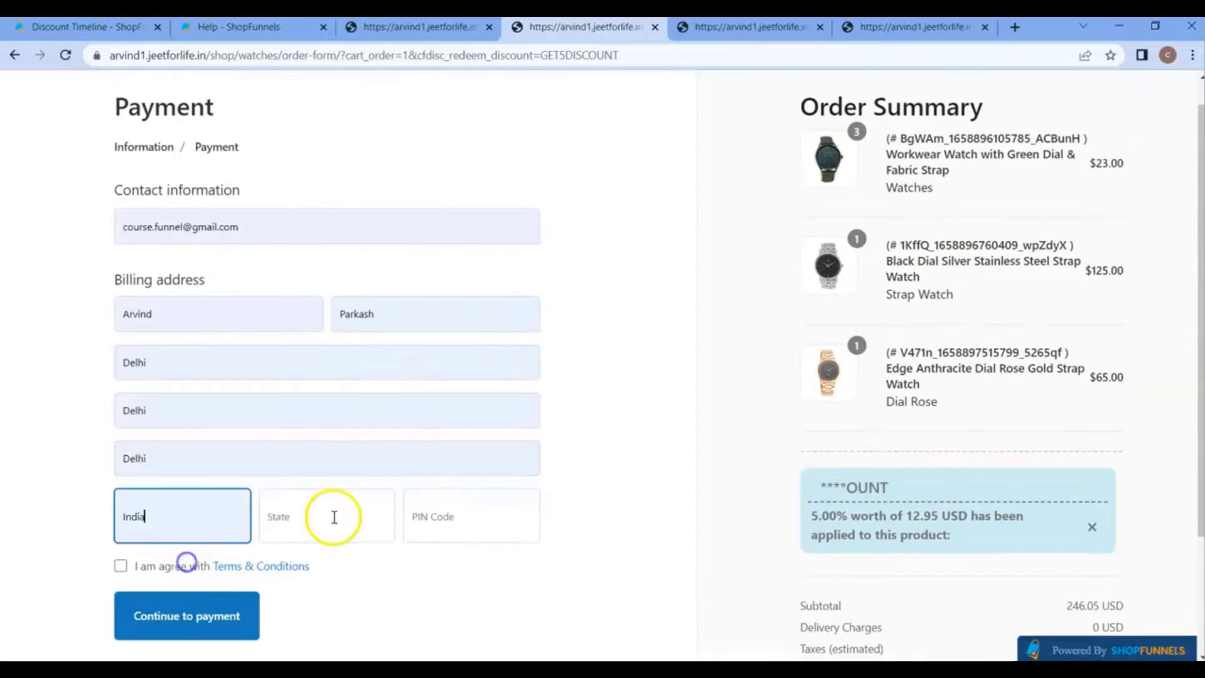
pyautogui.click(333, 517)
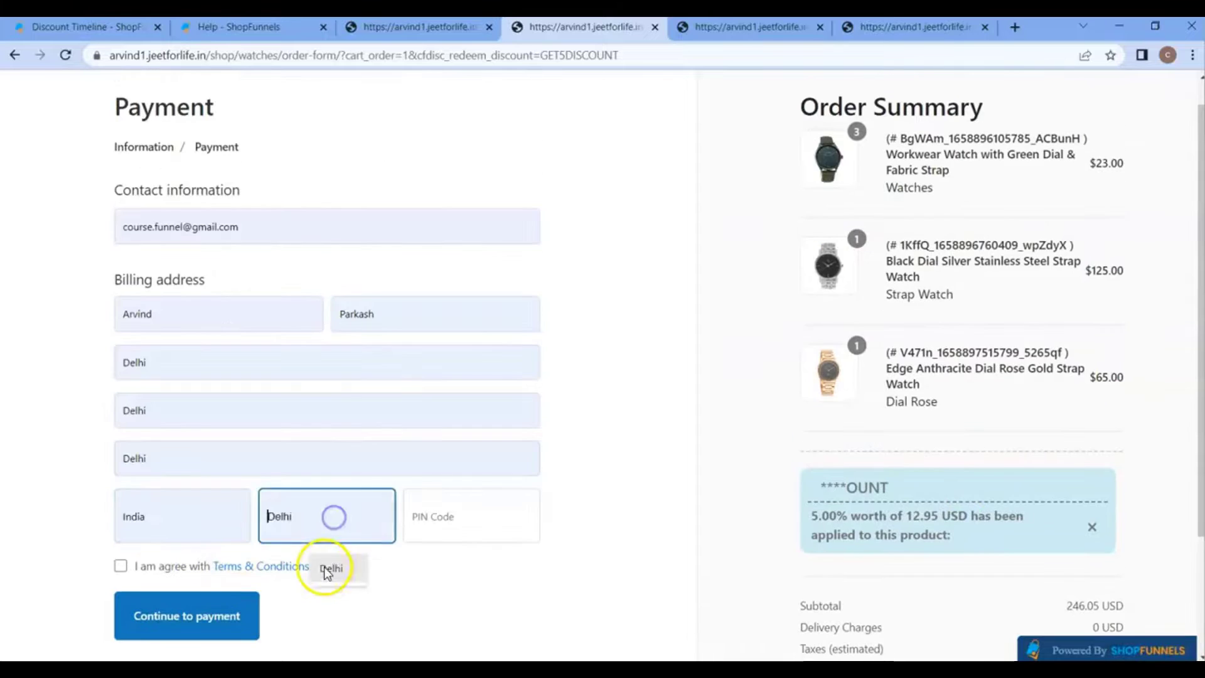
pyautogui.click(323, 570)
pyautogui.click(446, 526)
pyautogui.click(471, 597)
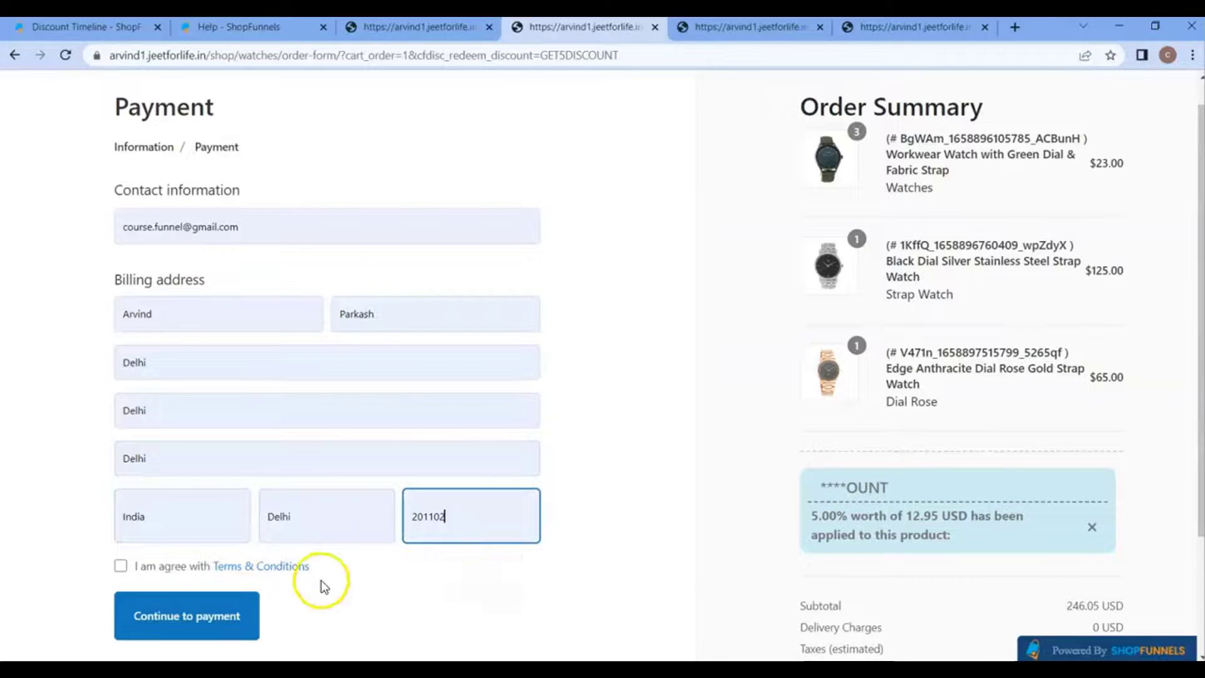
pyautogui.click(121, 565)
pyautogui.scroll(-2, 150, 555)
pyautogui.scroll(-1, 150, 555)
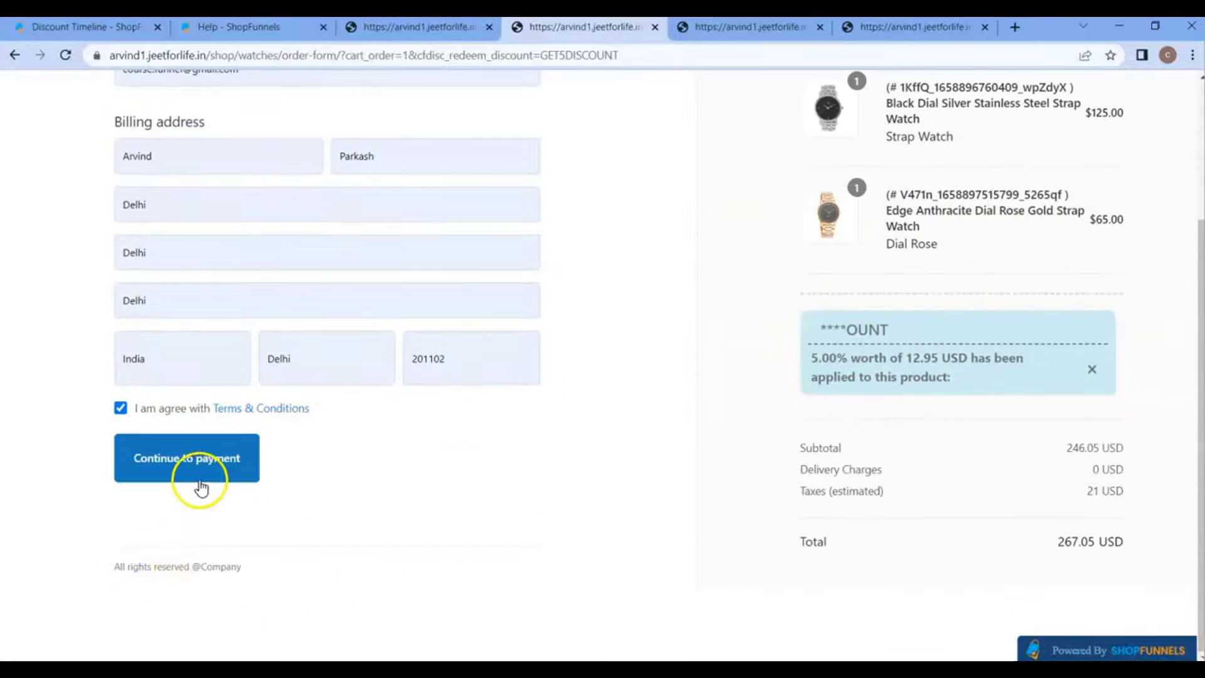
pyautogui.click(201, 459)
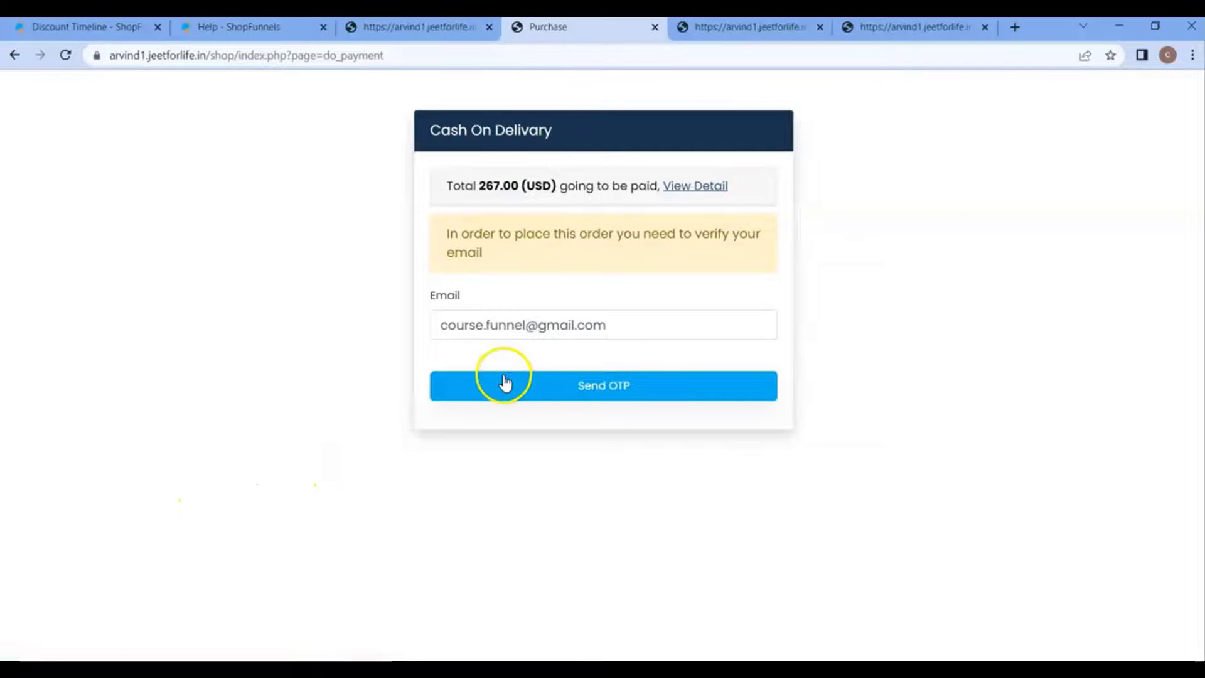
# Step: Verify the 267.00 USD order with the emailed code, note its payment ID, and return to GET5DISCOUNT's timeline
pyautogui.click(612, 394)
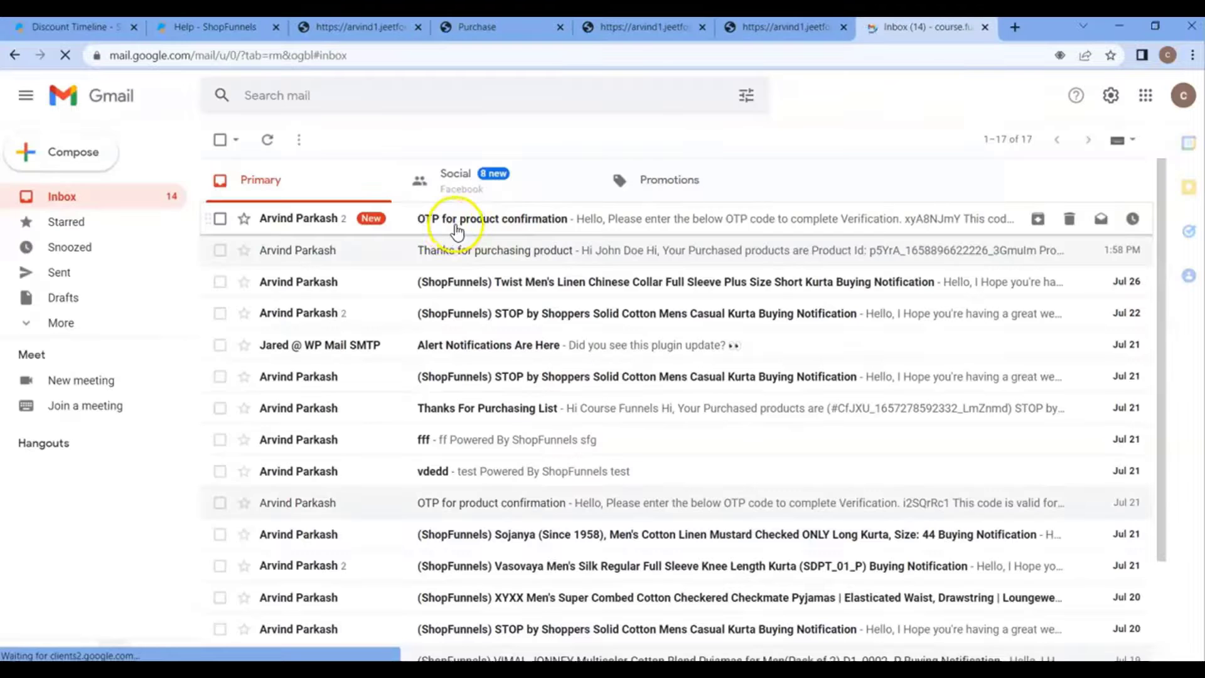
pyautogui.click(456, 231)
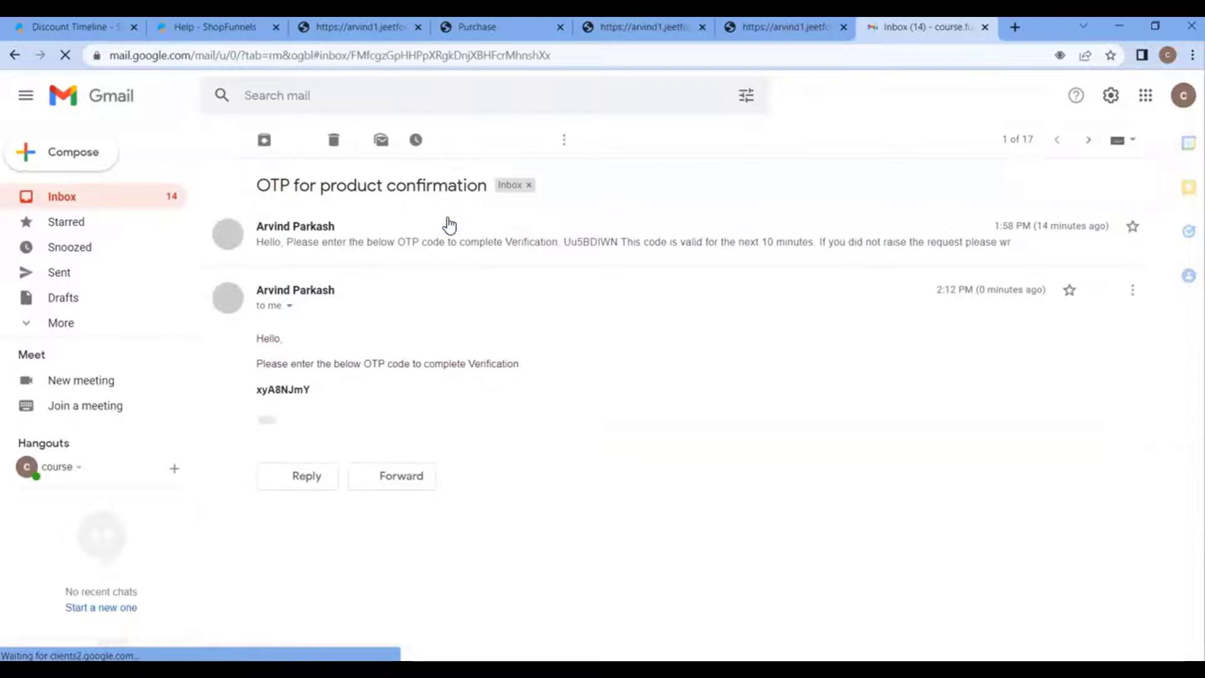
pyautogui.click(293, 241)
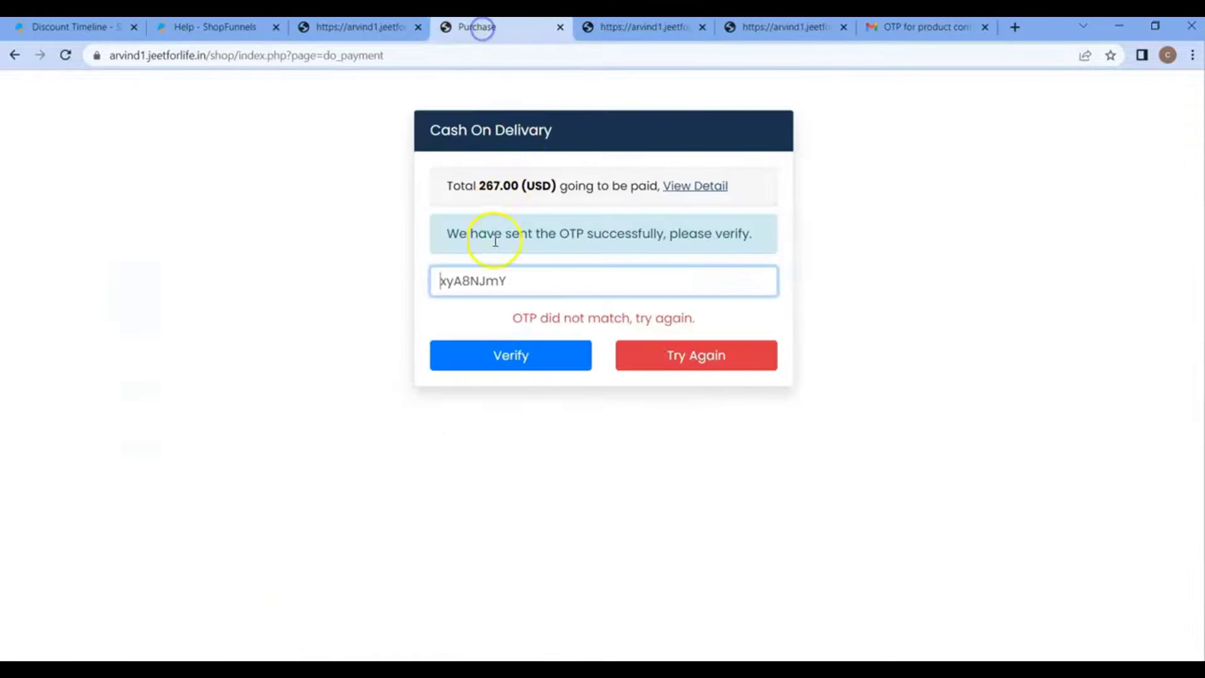
pyautogui.click(490, 357)
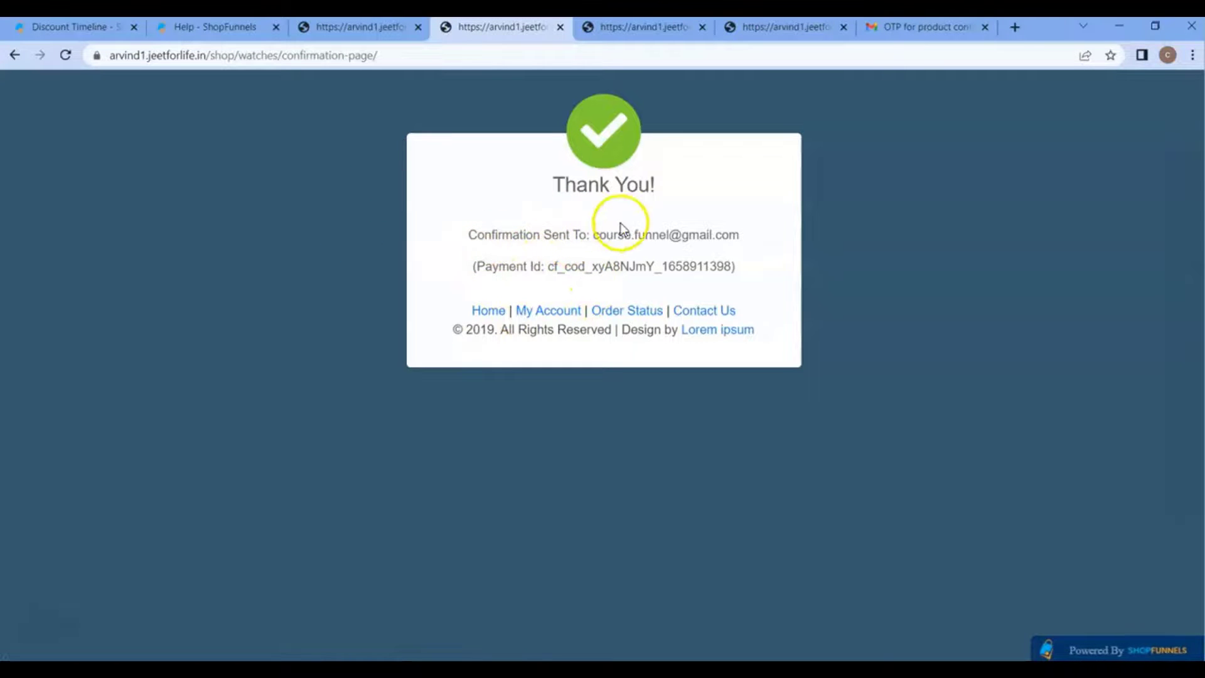
pyautogui.moveTo(547, 266); pyautogui.dragTo(667, 267)
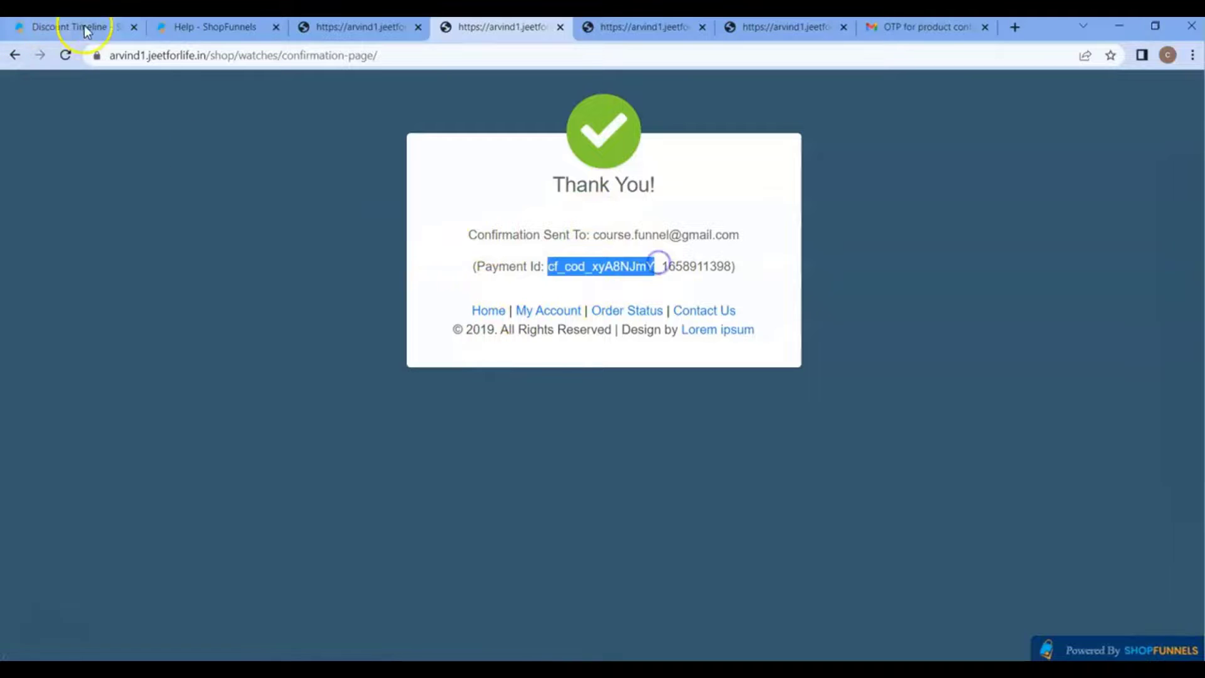
pyautogui.click(103, 26)
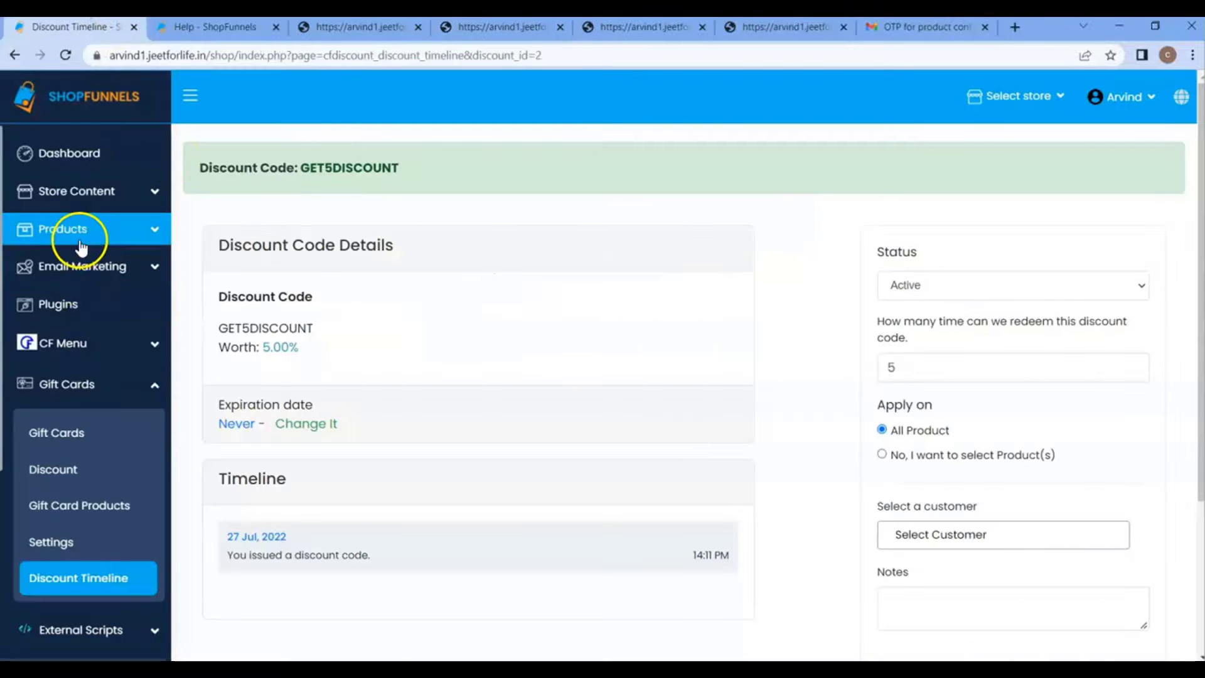
# Step: Bring up the sales list for the watches store
pyautogui.click(62, 231)
pyautogui.click(81, 379)
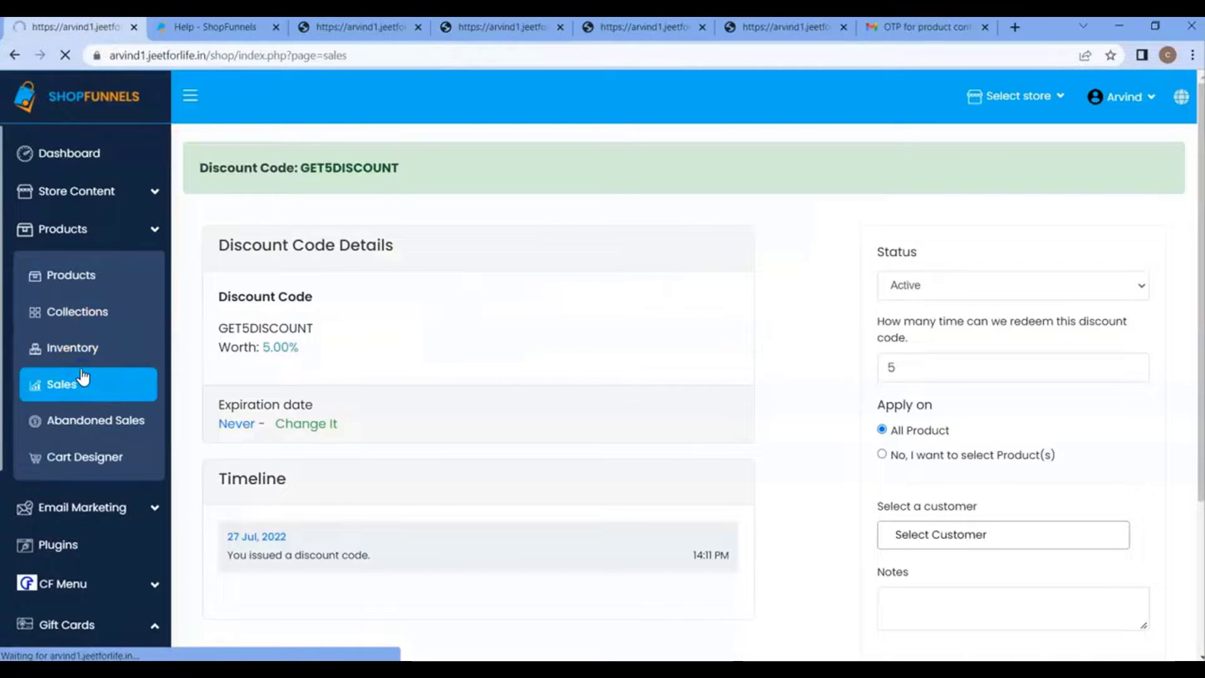
pyautogui.scroll(-1, 565, 439)
pyautogui.scroll(1, 564, 423)
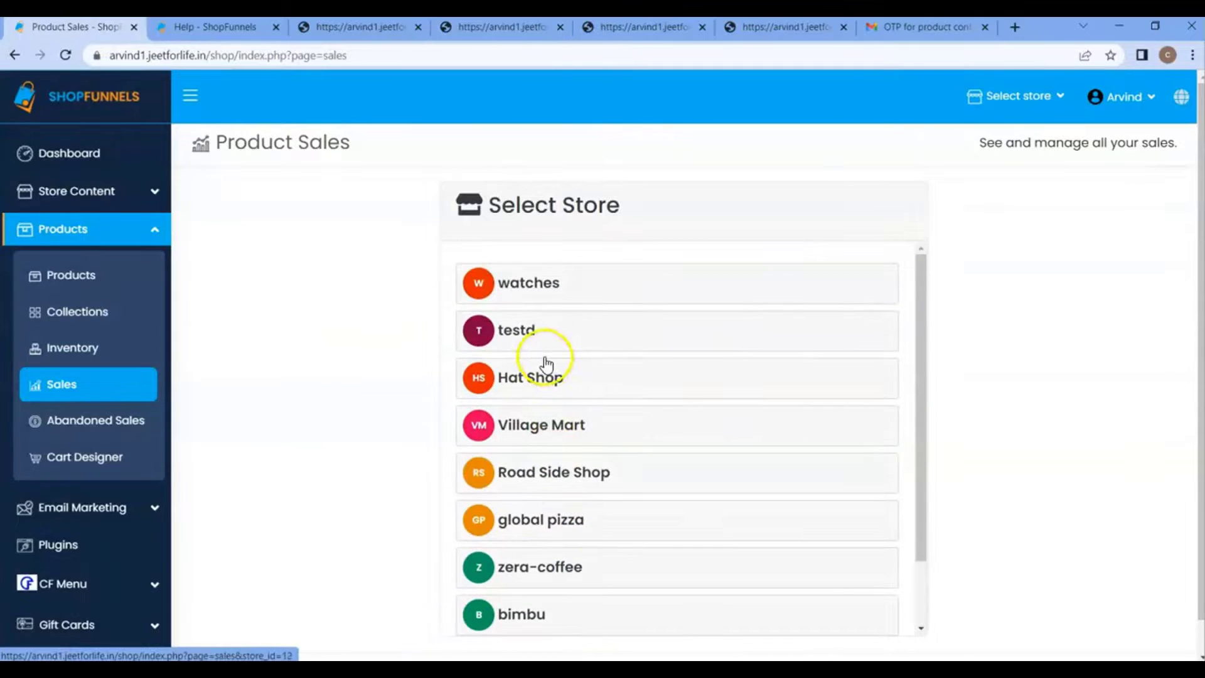
pyautogui.click(533, 300)
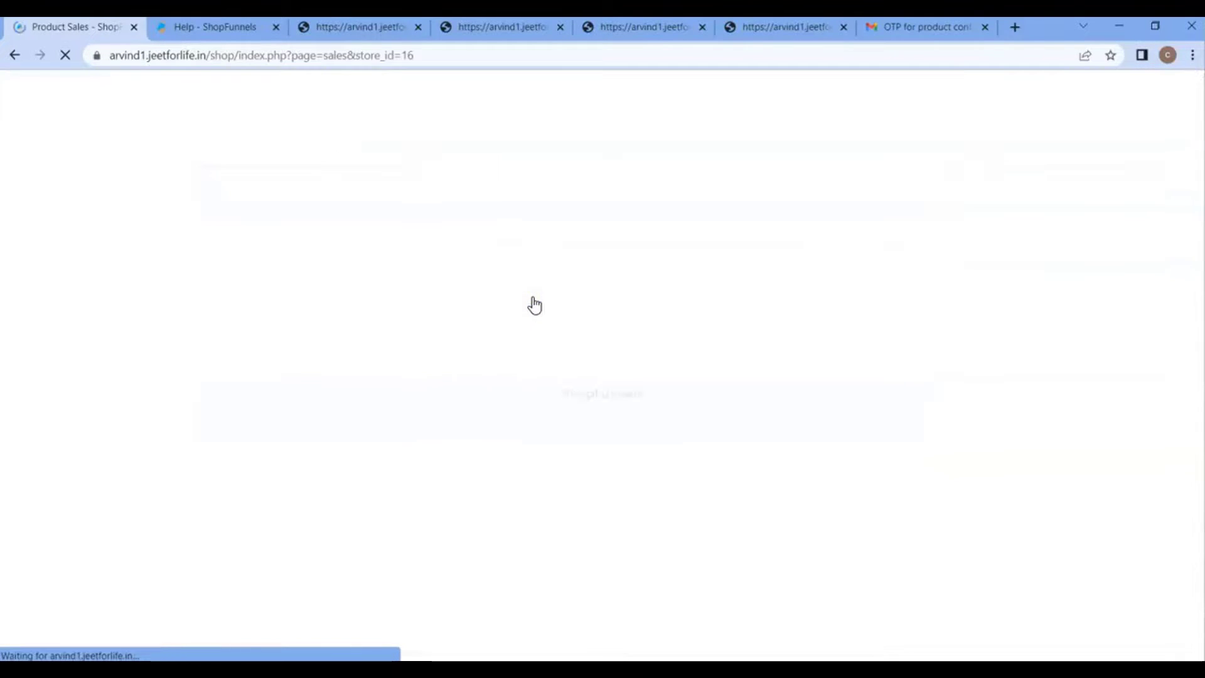
pyautogui.scroll(-4, 672, 341)
pyautogui.scroll(3, 619, 351)
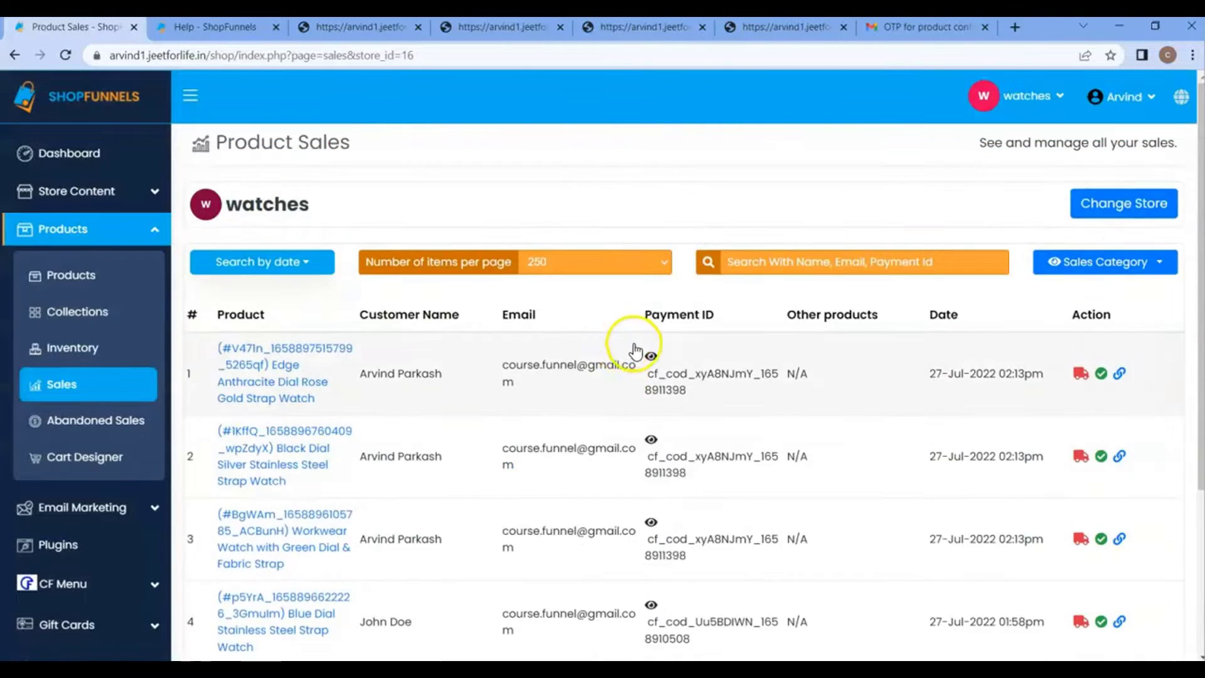
# Step: Check the latest sale's Total Paid breakdown of three watches, then open its GET5DISCOUNT timeline showing 12.95 USD redeemed
pyautogui.click(653, 356)
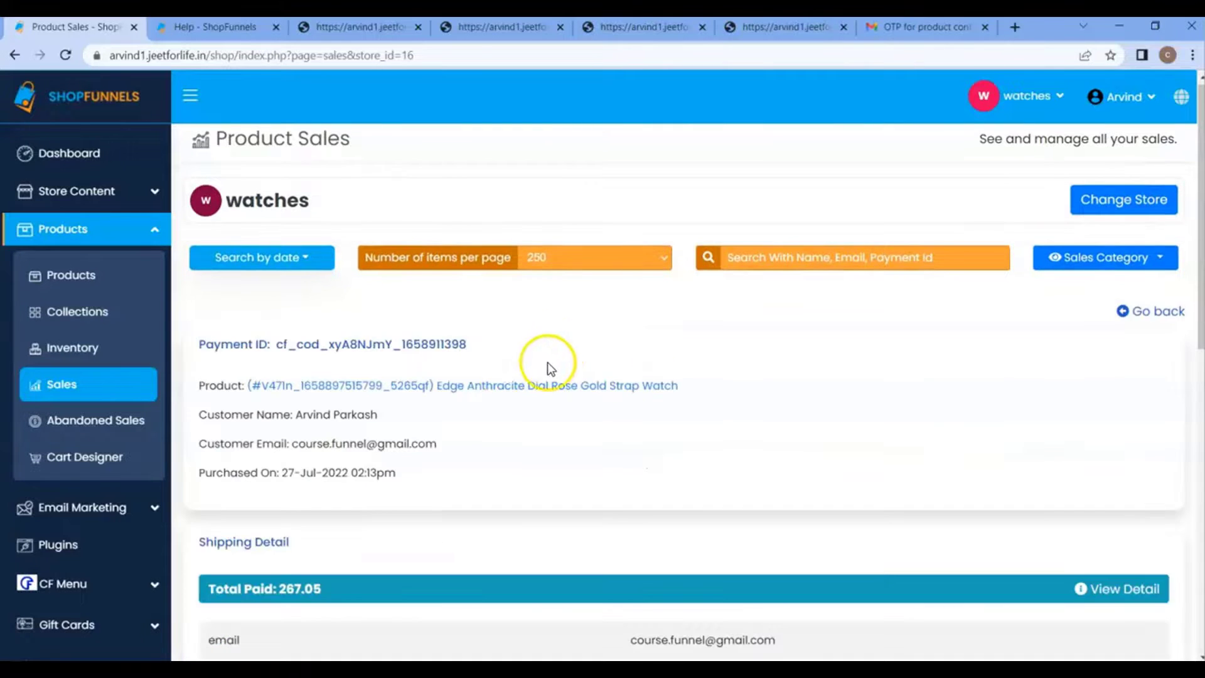
pyautogui.scroll(-3, 510, 368)
pyautogui.click(400, 358)
pyautogui.scroll(-3, 405, 373)
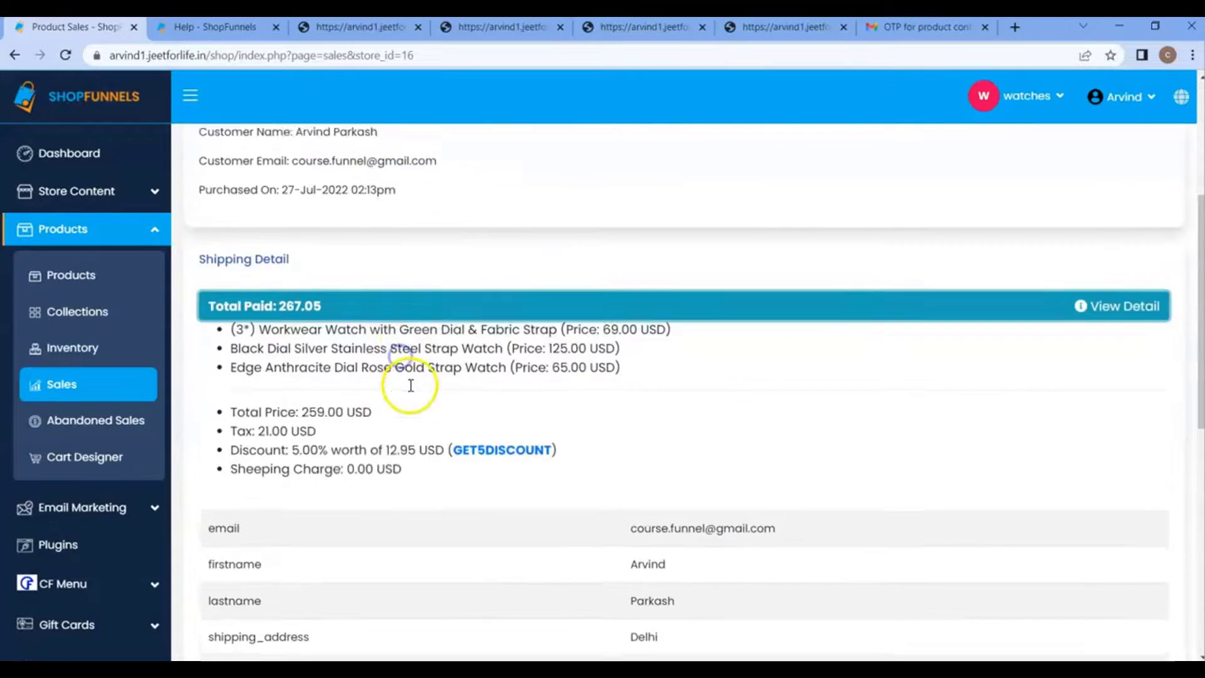
pyautogui.moveTo(229, 217); pyautogui.dragTo(345, 254)
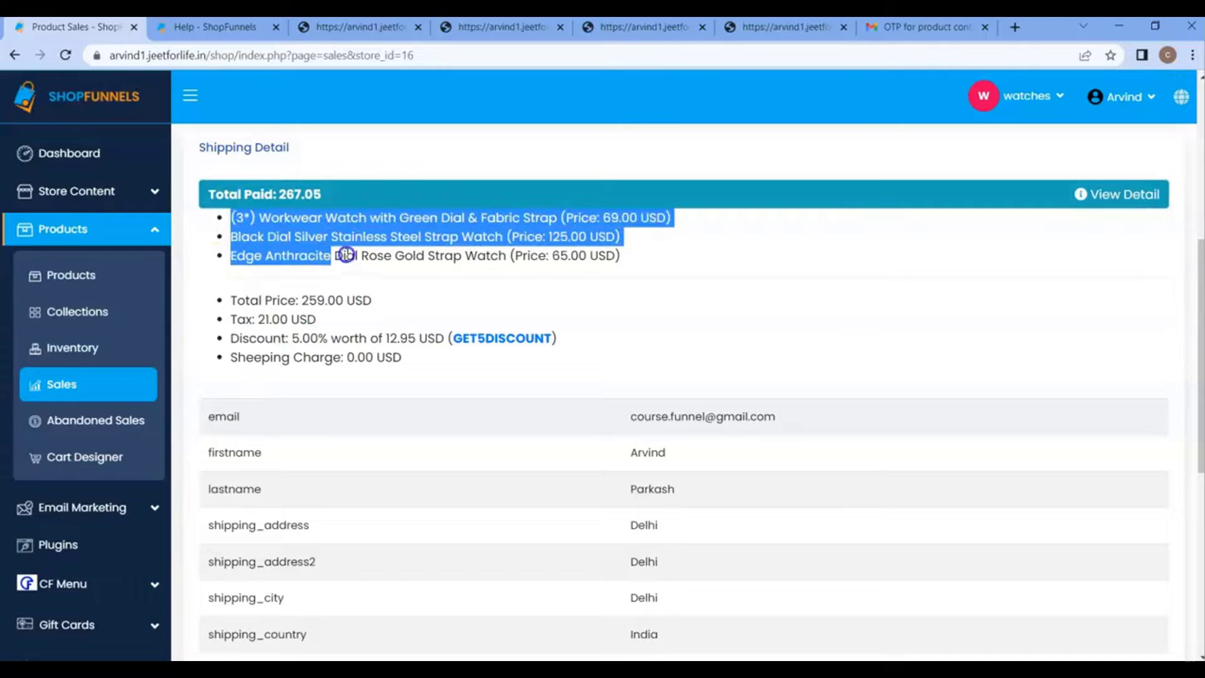
pyautogui.click(330, 239)
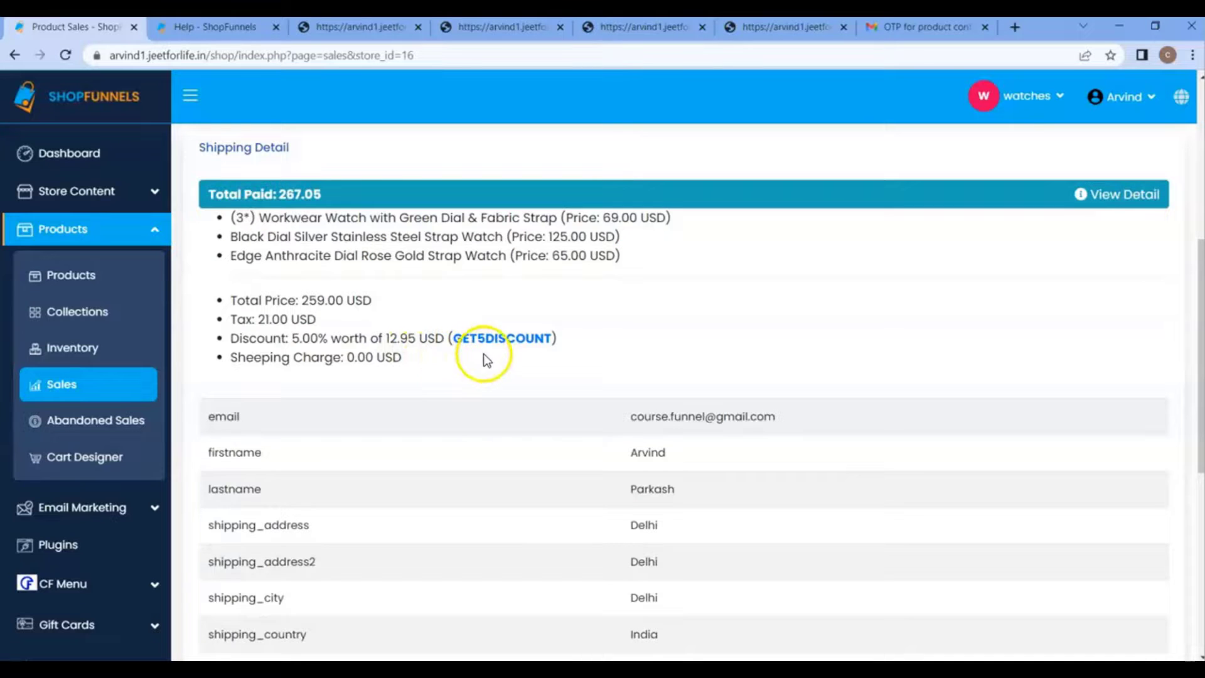
pyautogui.click(516, 340)
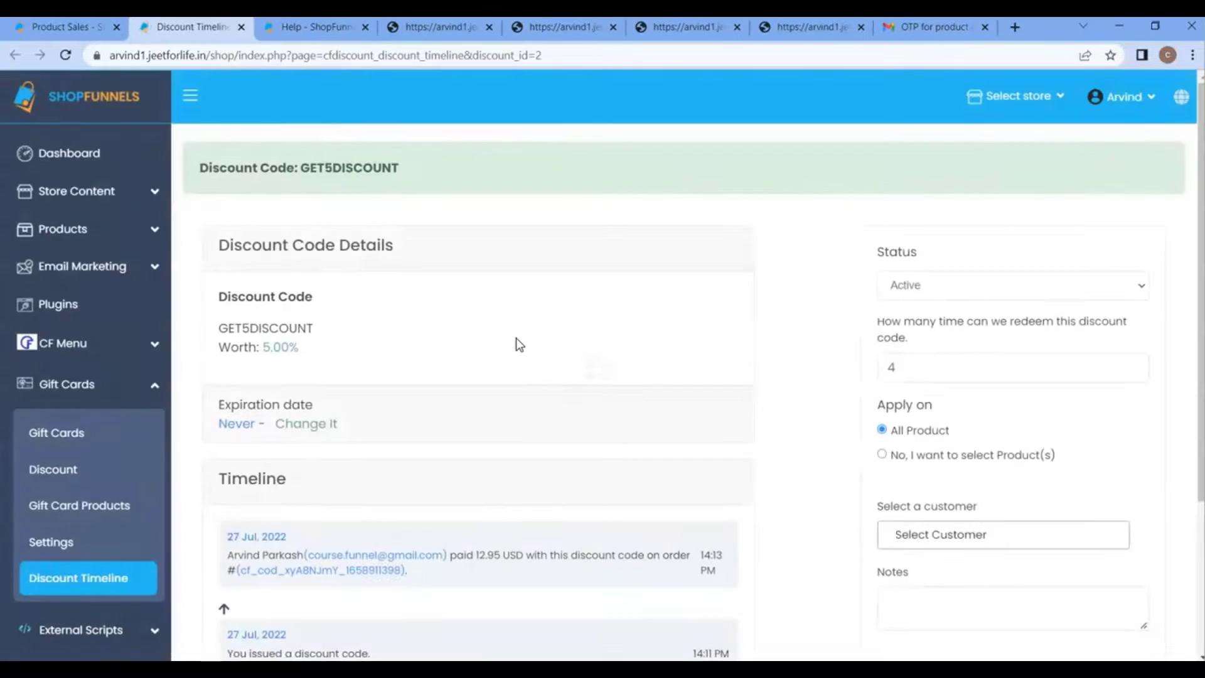
# Step: Open the timeline's linked sale and expand Total Paid: three watches, 12.95 USD discount, 267.05 paid
pyautogui.scroll(-1, 511, 417)
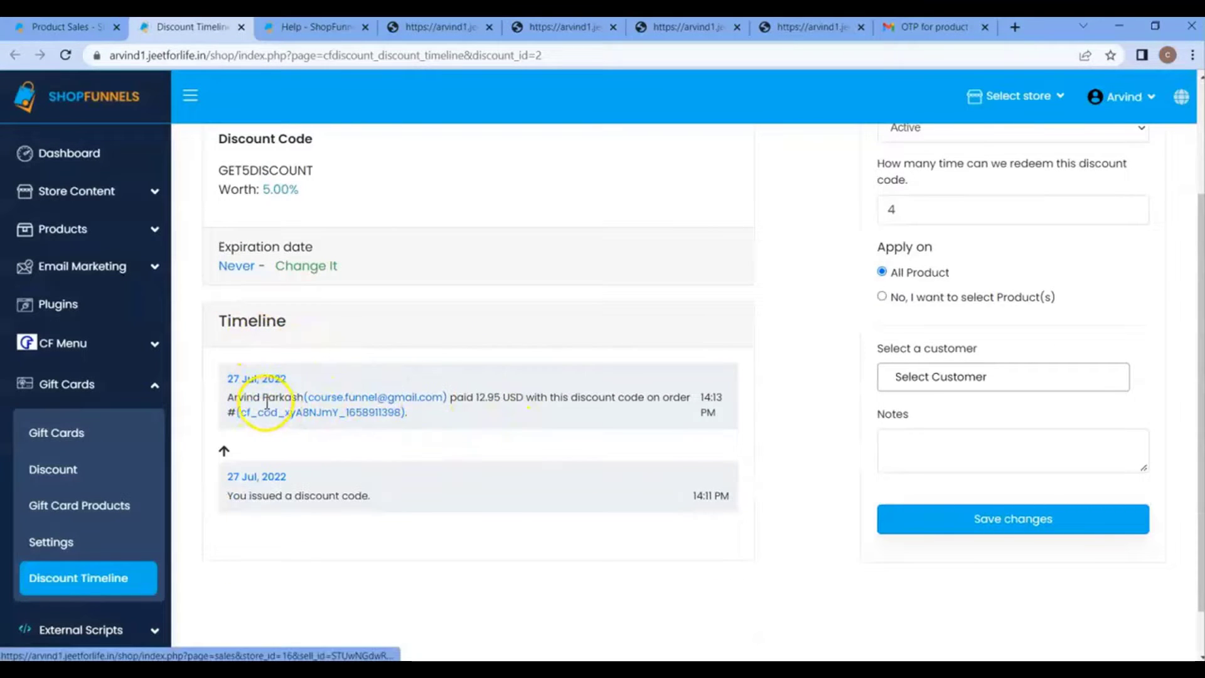
pyautogui.click(318, 414)
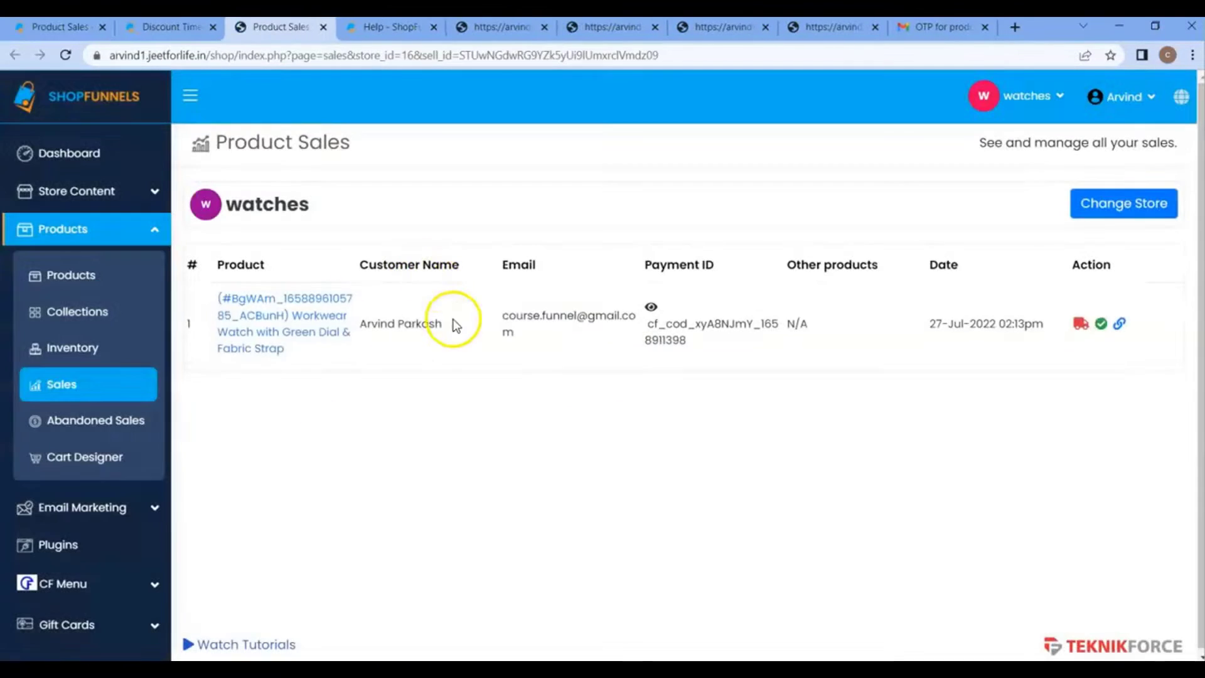
pyautogui.click(650, 306)
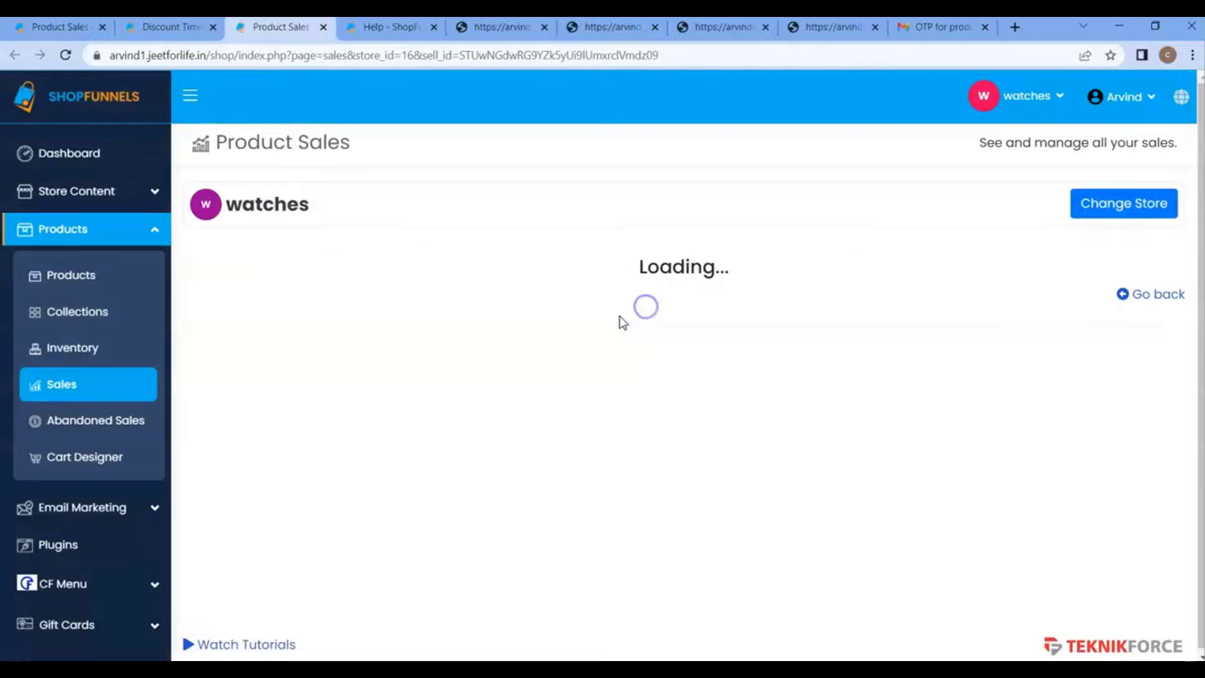
pyautogui.scroll(-6, 385, 376)
pyautogui.scroll(4, 329, 359)
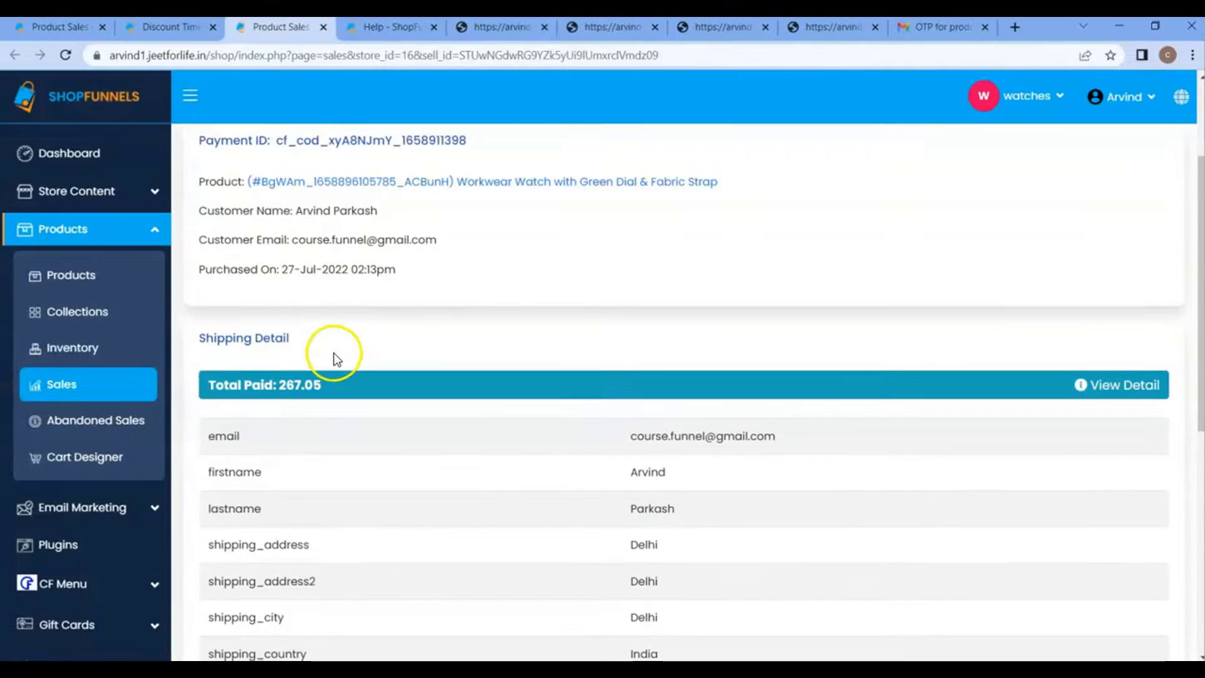
pyautogui.click(323, 385)
pyautogui.scroll(-3, 344, 390)
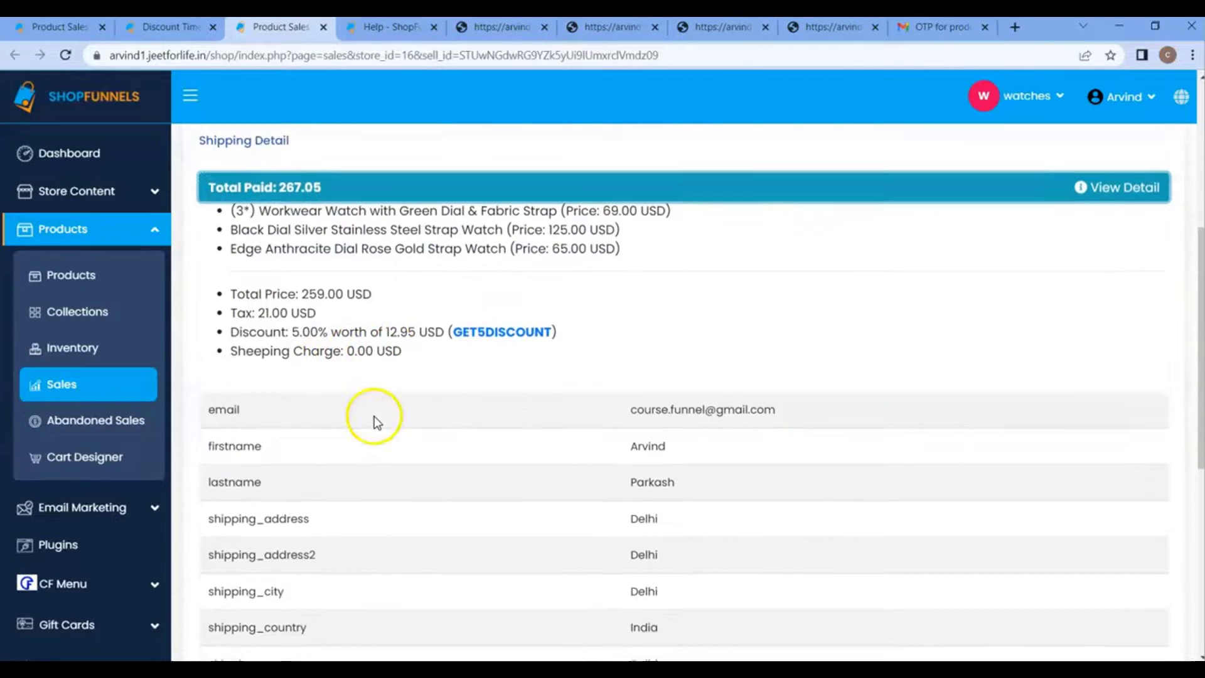
pyautogui.scroll(-3, 277, 403)
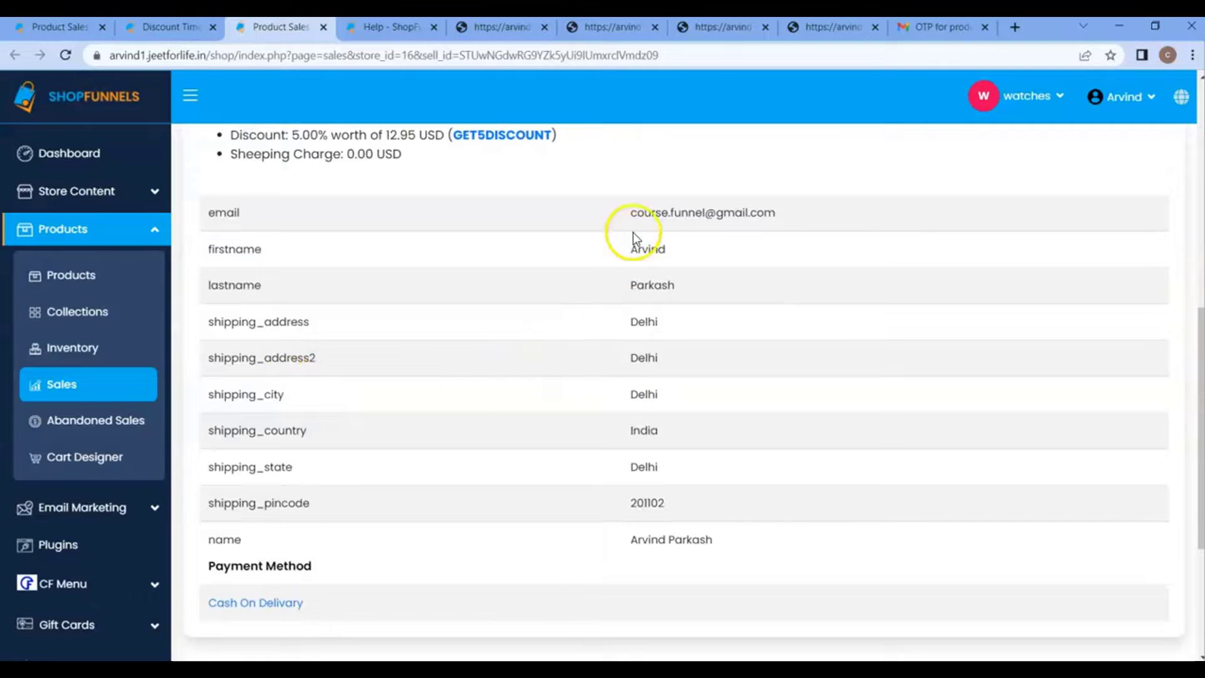
pyautogui.moveTo(633, 236); pyautogui.dragTo(667, 479)
pyautogui.scroll(8, 686, 492)
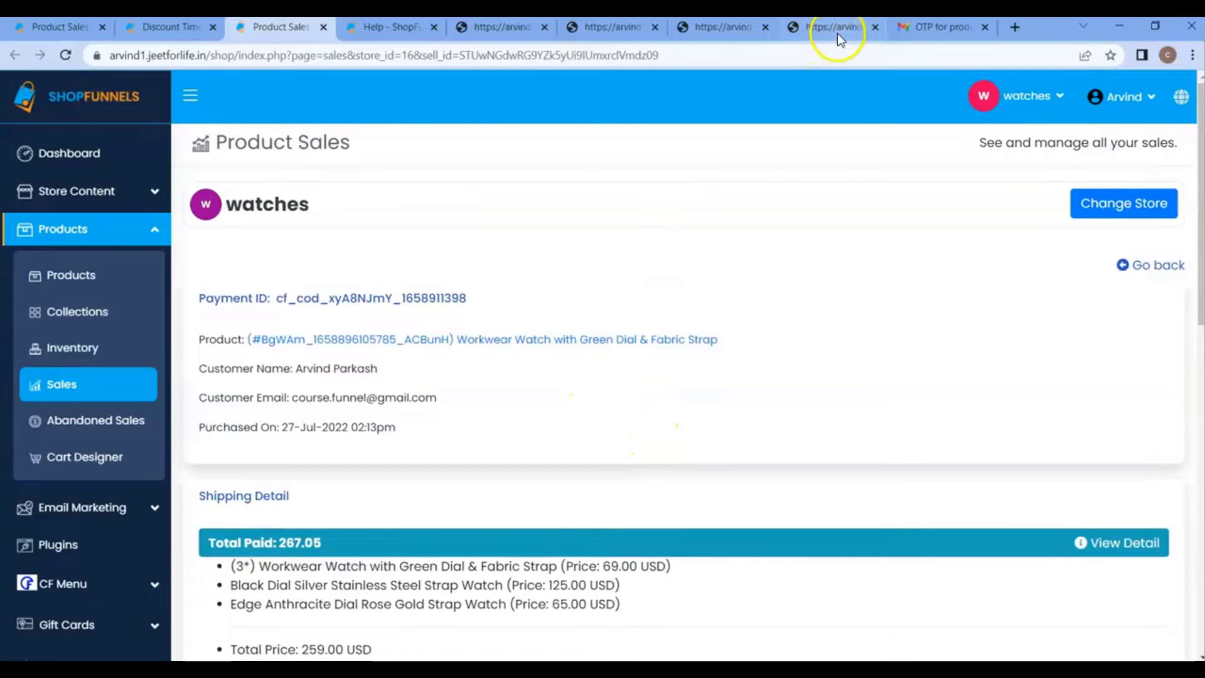
# Step: In Gmail, open 'Thanks for purchasing product' and check the watches' product IDs and prices ($23.00, $125.00, $65.00)
pyautogui.click(931, 29)
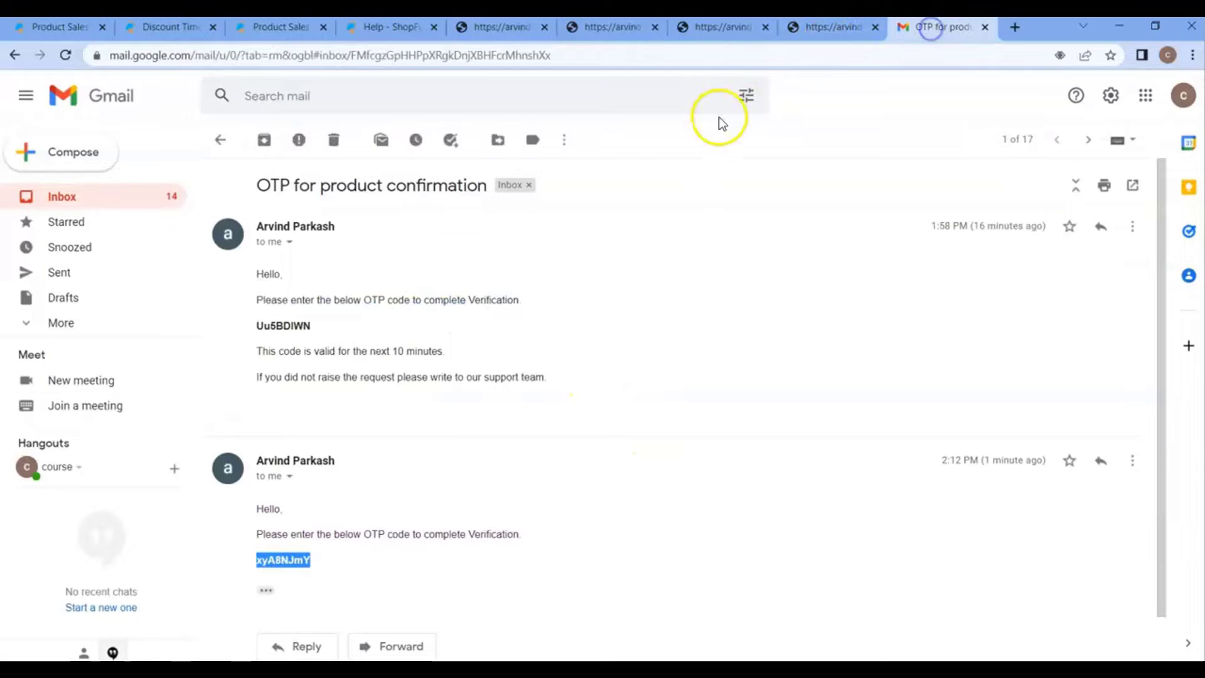
pyautogui.click(226, 142)
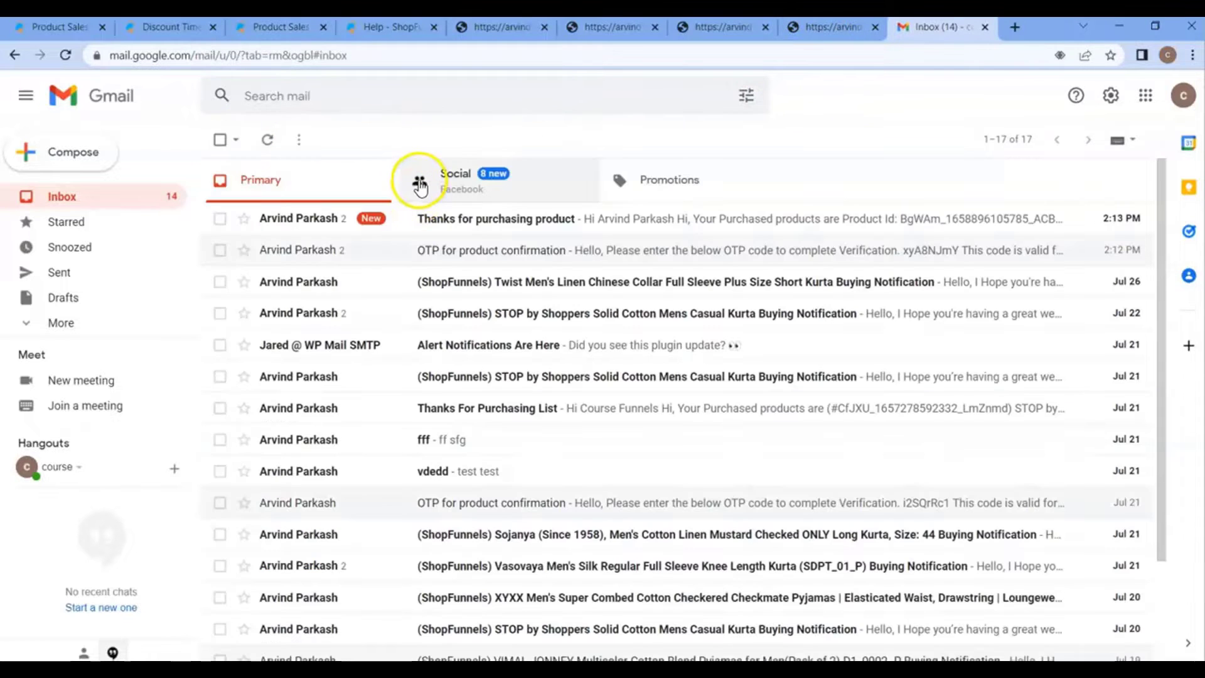
pyautogui.click(419, 216)
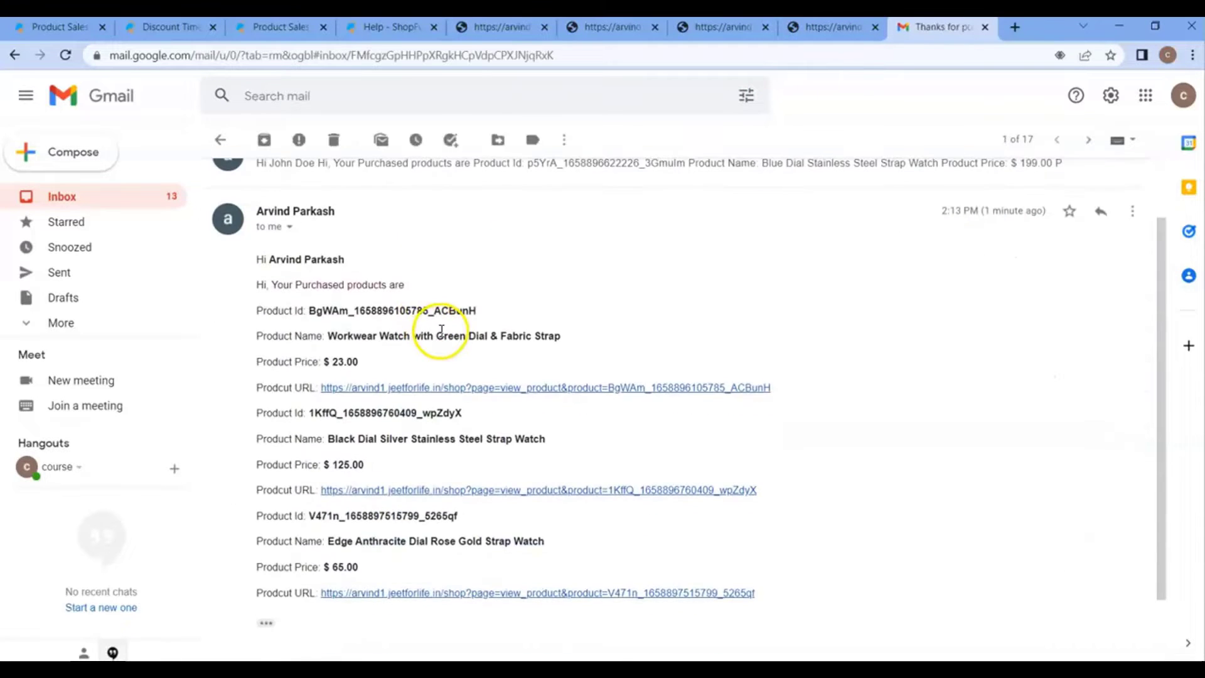
pyautogui.scroll(-2, 376, 304)
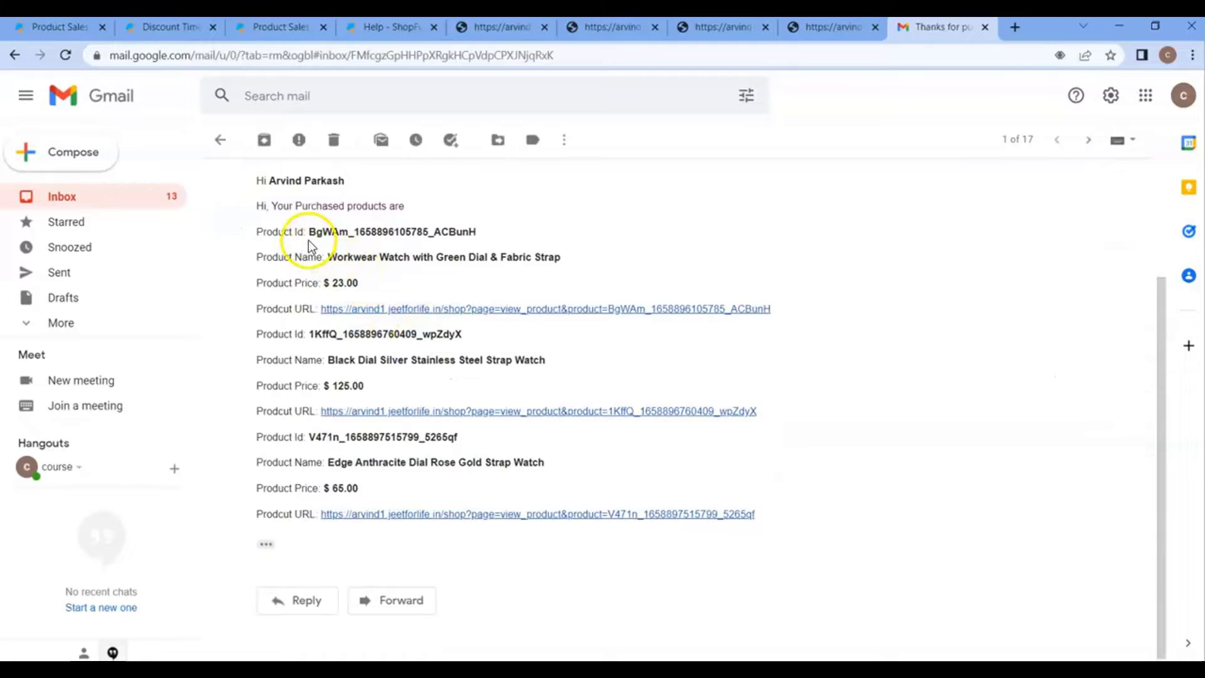
pyautogui.moveTo(308, 235); pyautogui.dragTo(409, 239)
pyautogui.click(360, 276)
pyautogui.moveTo(308, 334); pyautogui.dragTo(398, 379)
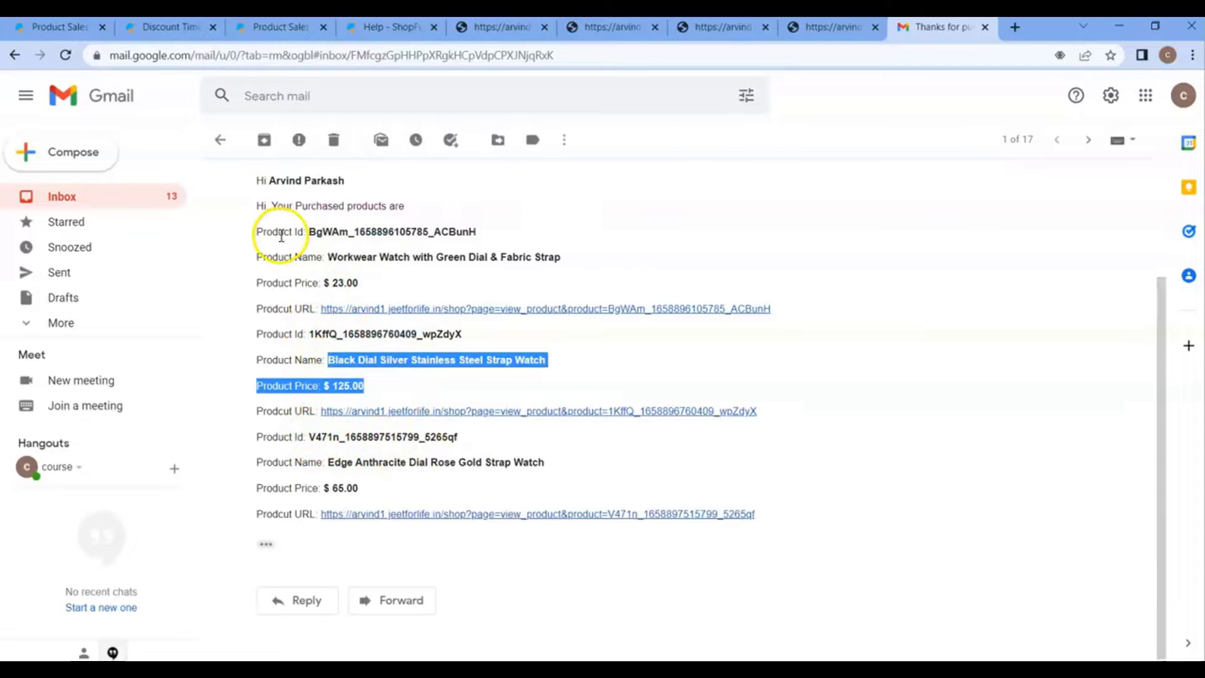
pyautogui.moveTo(257, 232); pyautogui.dragTo(288, 242)
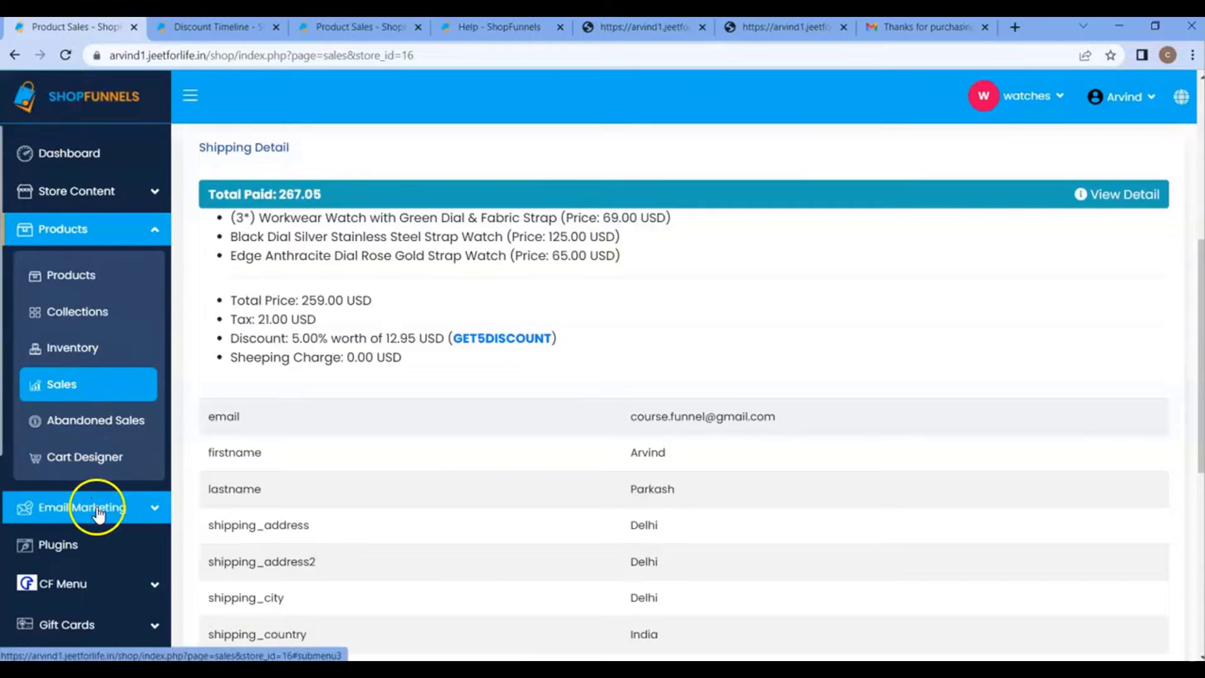
# Step: View the watch-customer list's subscribers: two leads added 27-Jul-2022, including the buyer's e-mail
pyautogui.click(97, 508)
pyautogui.scroll(-3, 75, 440)
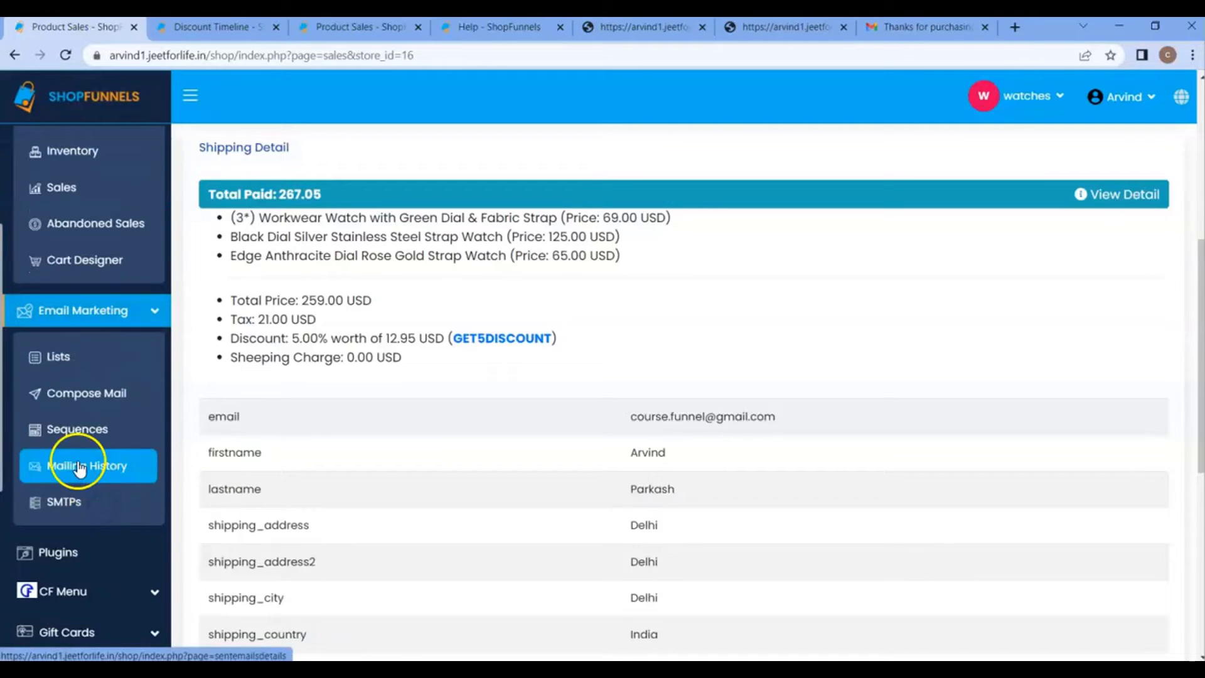
pyautogui.click(83, 368)
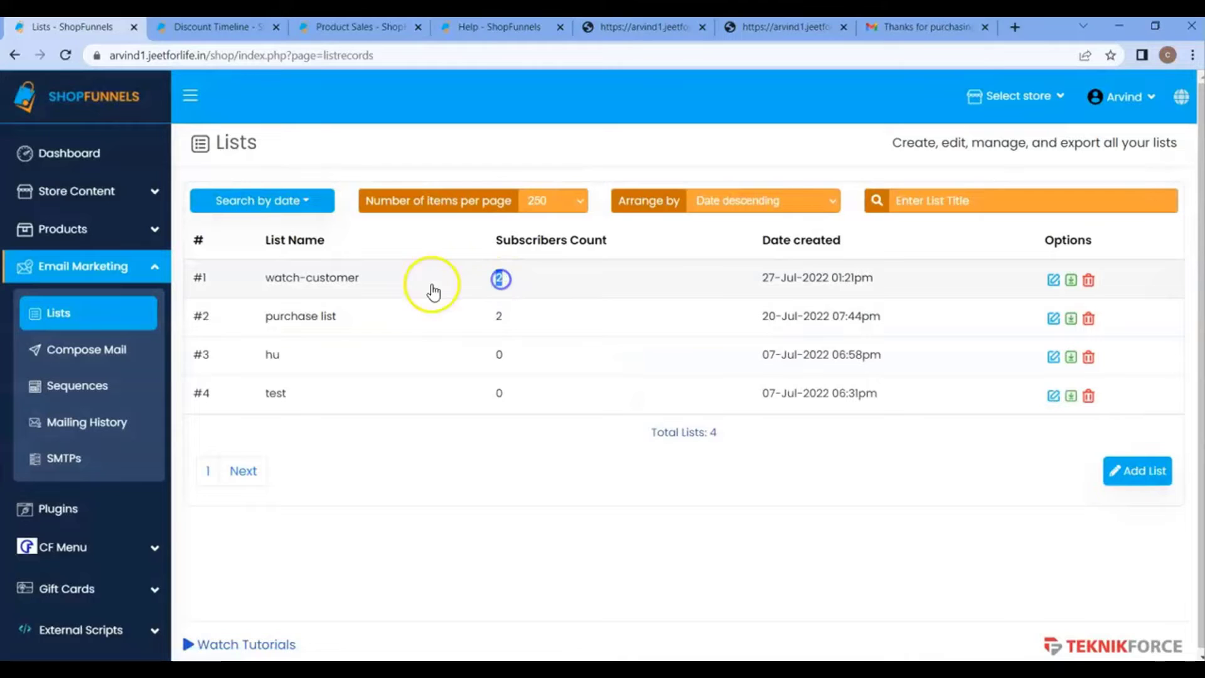
pyautogui.click(1053, 278)
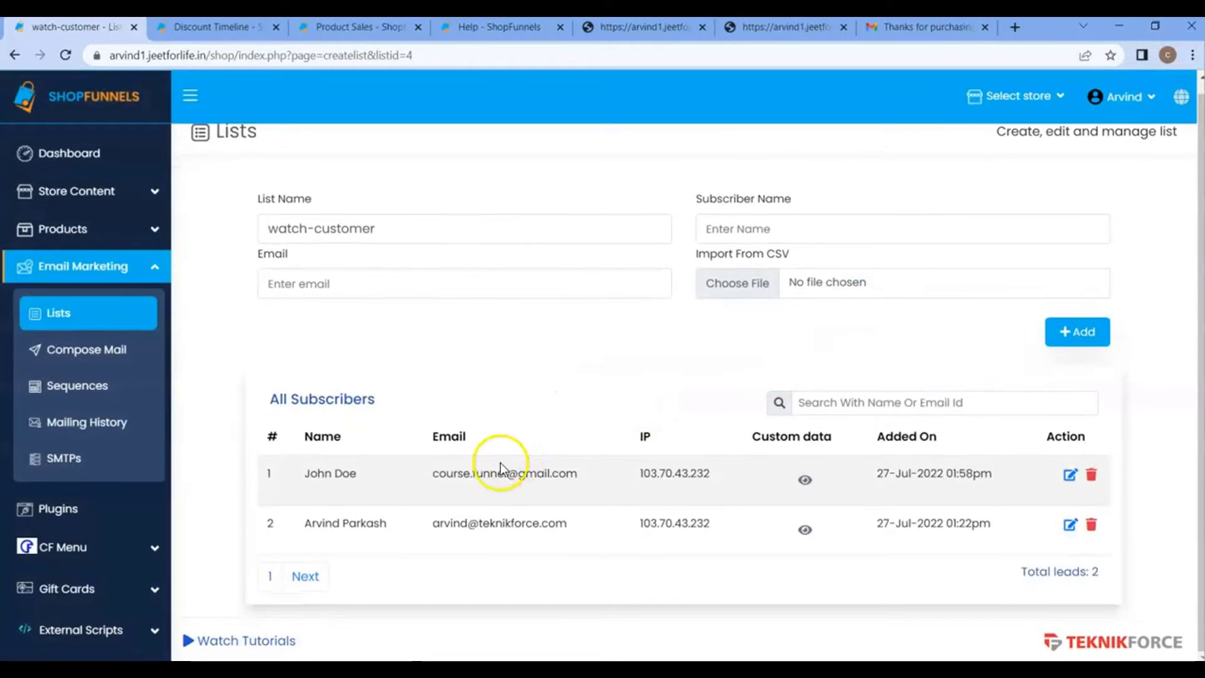
pyautogui.moveTo(339, 472); pyautogui.dragTo(635, 517)
pyautogui.moveTo(690, 545); pyautogui.dragTo(697, 549)
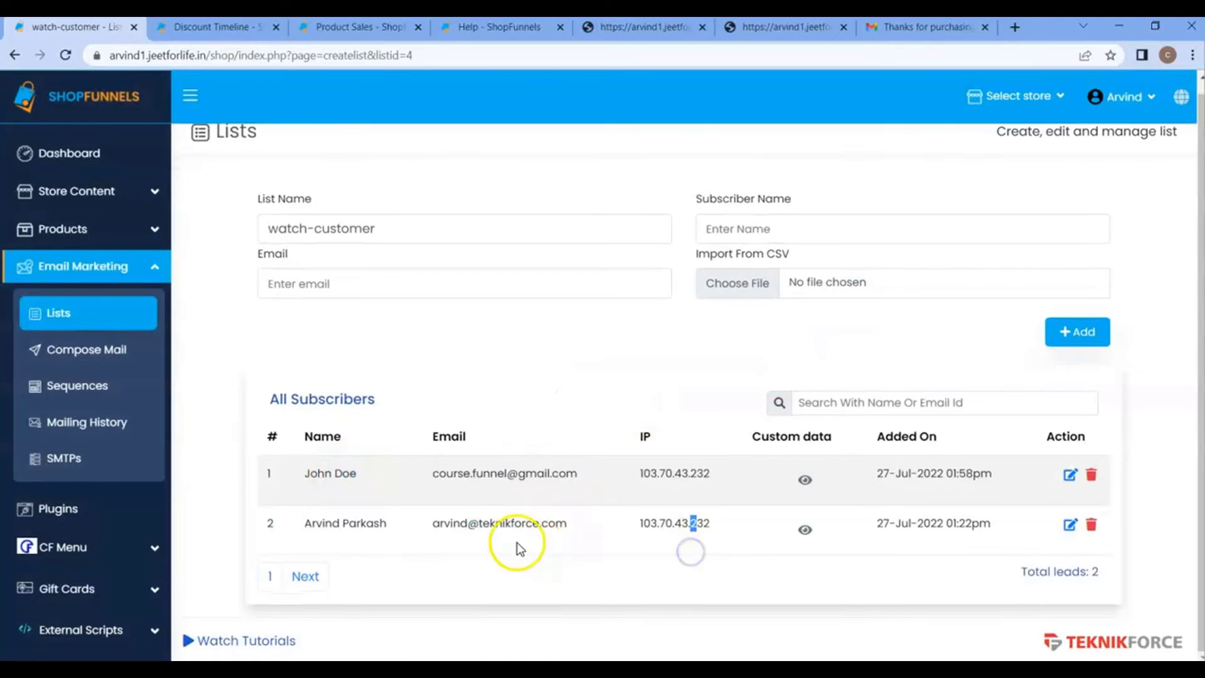
pyautogui.moveTo(433, 523); pyautogui.dragTo(532, 523)
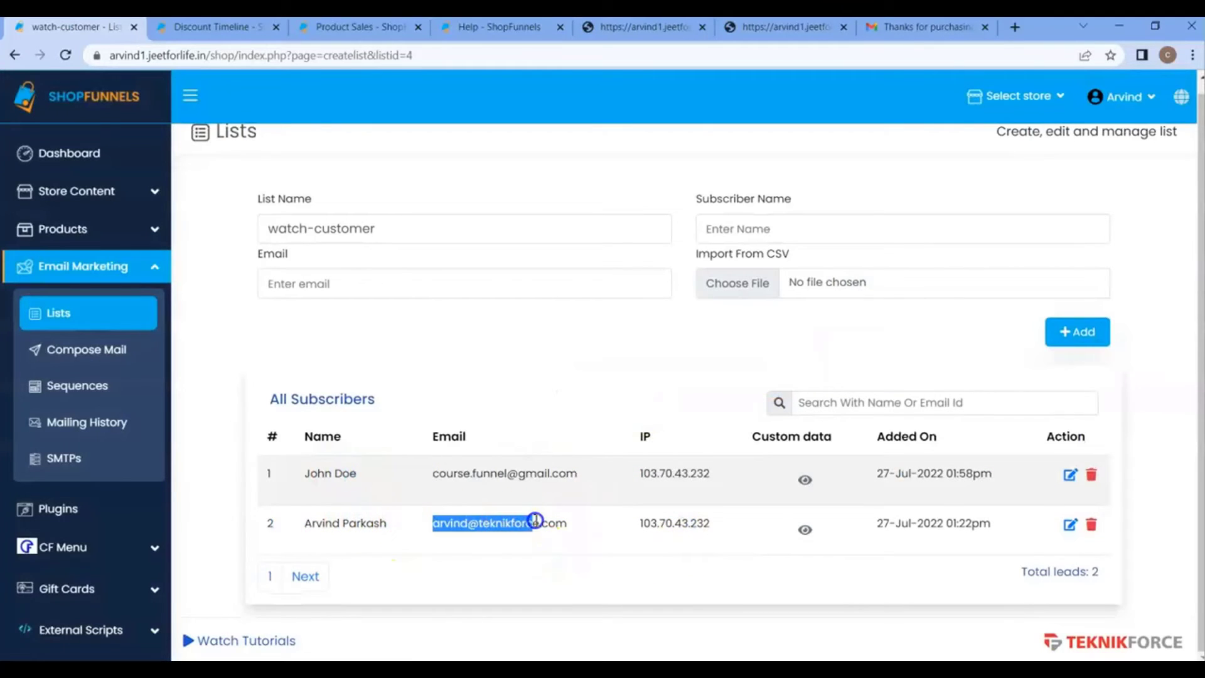
pyautogui.moveTo(432, 474); pyautogui.dragTo(597, 473)
pyautogui.scroll(1, 613, 473)
pyautogui.click(445, 484)
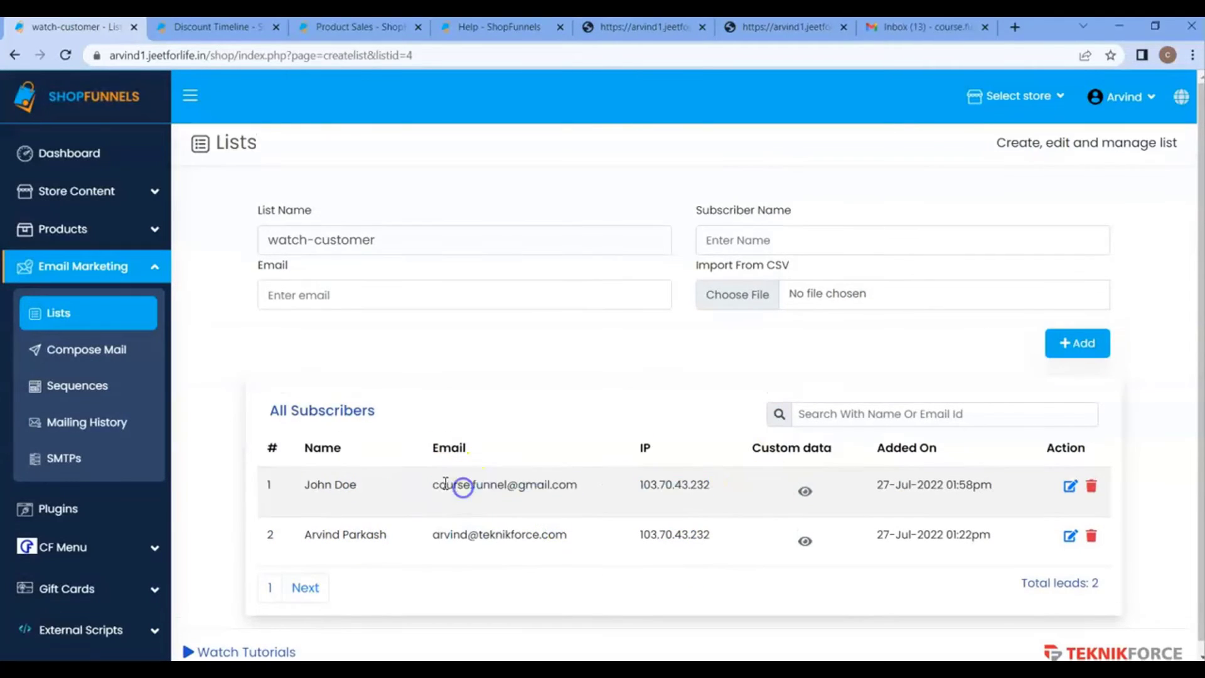